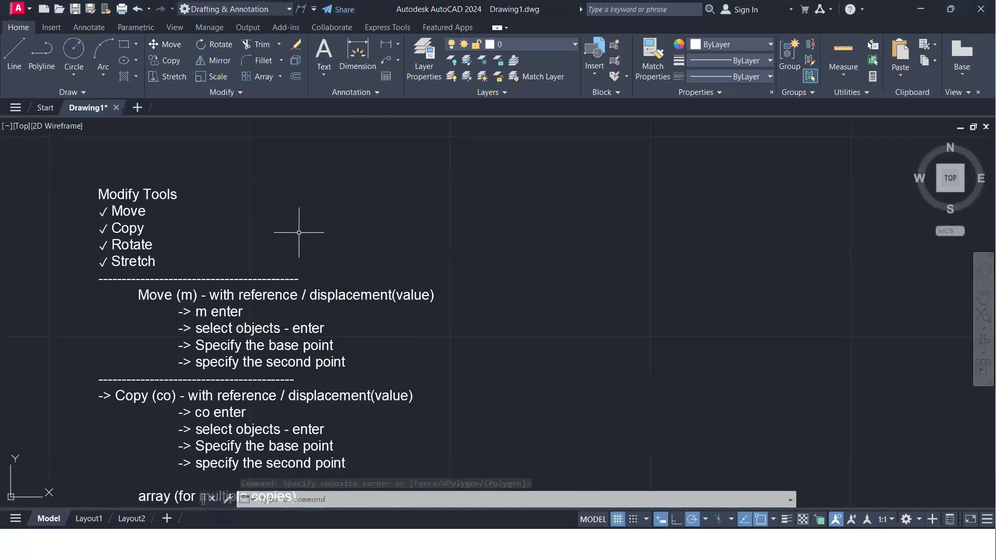
# - Draw a freehand rectangle in the empty drawing area beside the Modify Tools notes
pyautogui.moveTo(420, 273); pyautogui.dragTo(324, 230, button='middle')
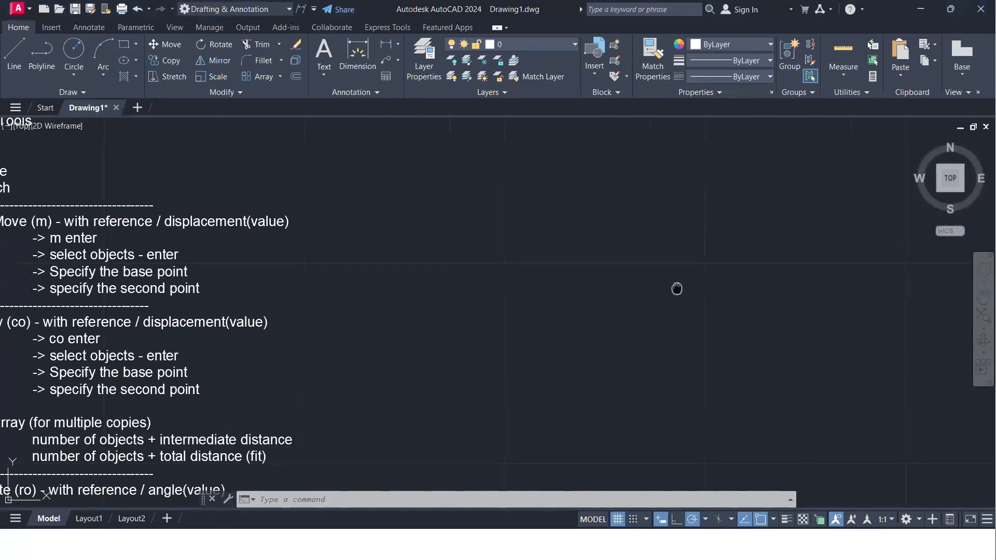
pyautogui.moveTo(676, 289); pyautogui.dragTo(484, 250, button='middle')
pyautogui.write('rec')
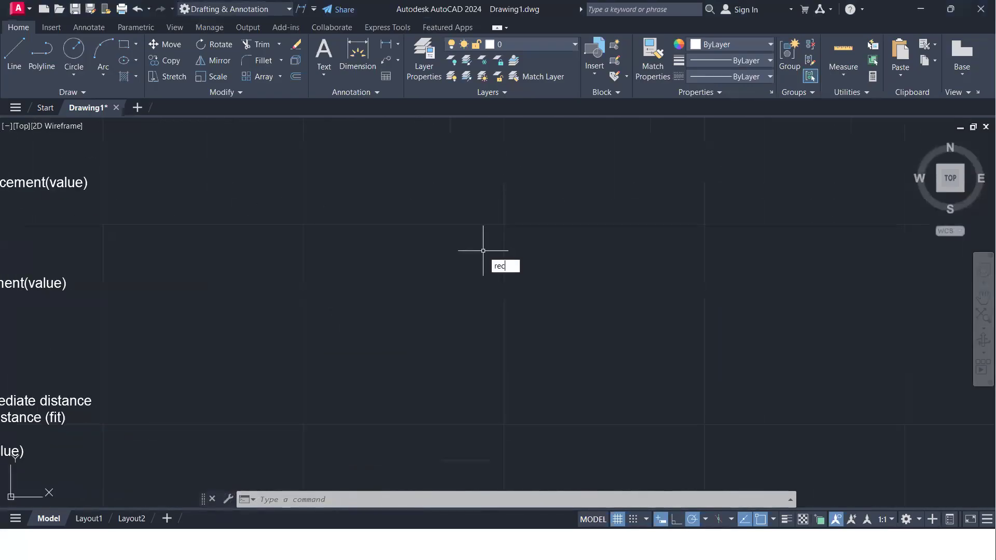
pyautogui.press('Return')
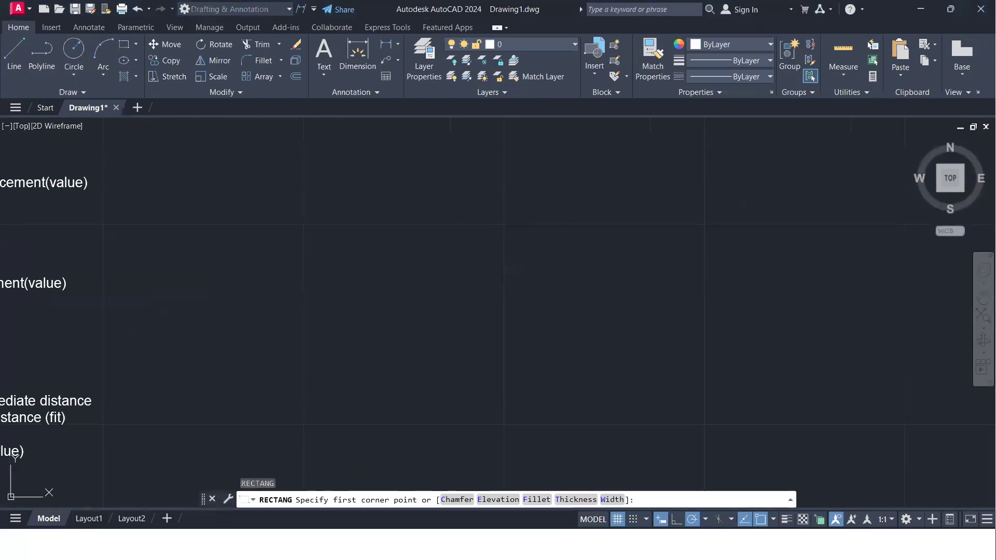
pyautogui.click(440, 231)
pyautogui.click(569, 306)
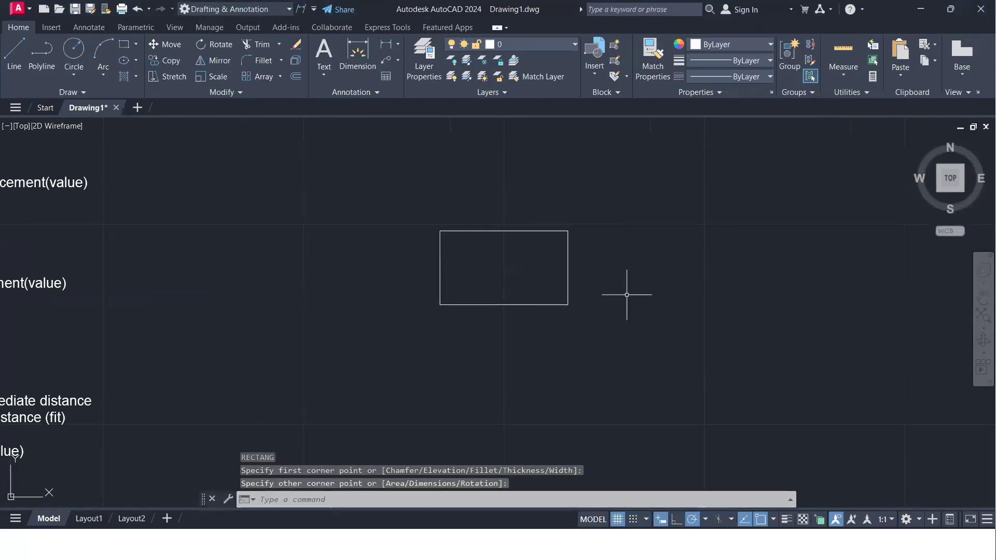
# - Draw a single horizontal line a short distance to the right of the rectangle
pyautogui.scroll(-2, 524, 274)
pyautogui.moveTo(525, 273); pyautogui.dragTo(434, 276, button='middle')
pyautogui.write('l')
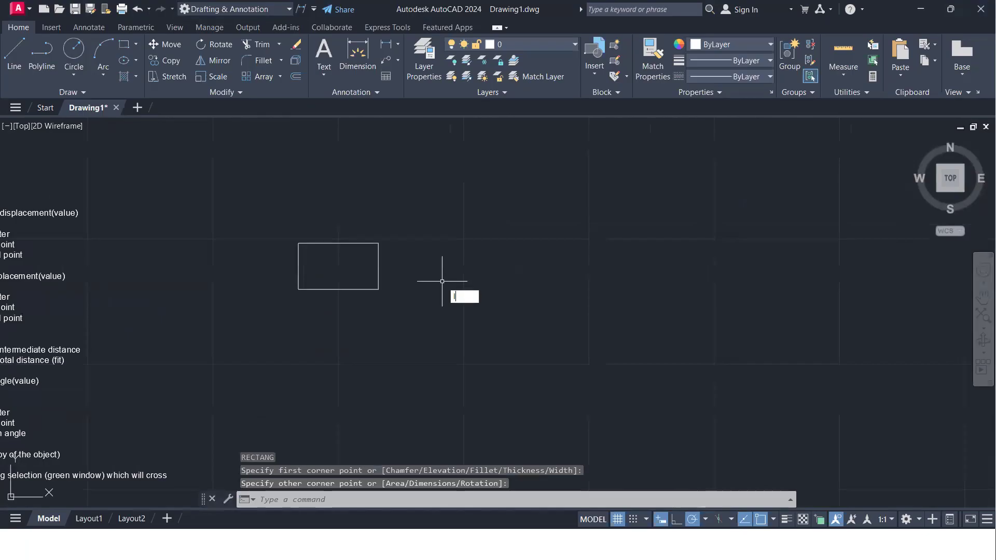
pyautogui.press('Return')
pyautogui.click(486, 287)
pyautogui.click(622, 287)
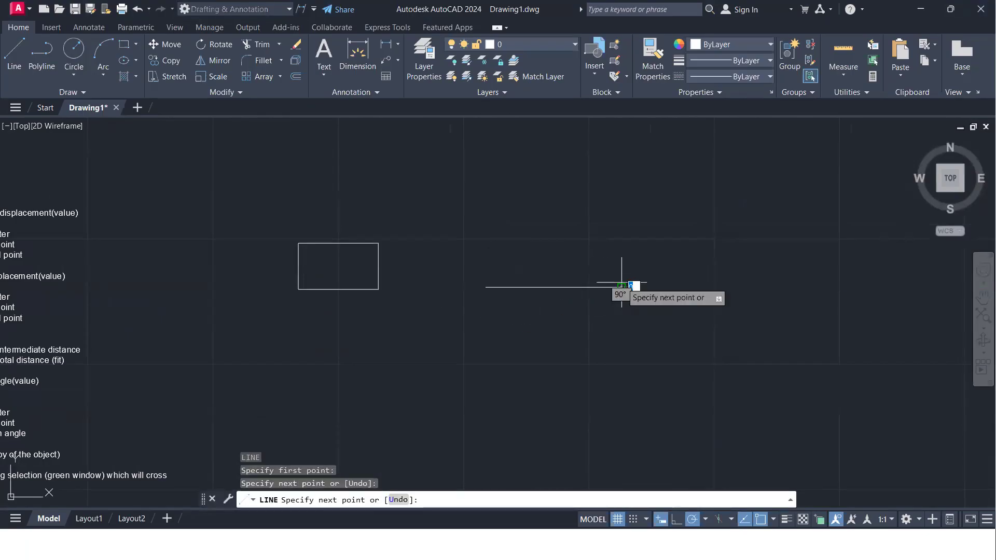
pyautogui.press('Return')
# - Draw a circle with a radius of about 12.8 to the right of the horizontal line
pyautogui.moveTo(646, 317); pyautogui.dragTo(500, 314, button='middle')
pyautogui.write('c')
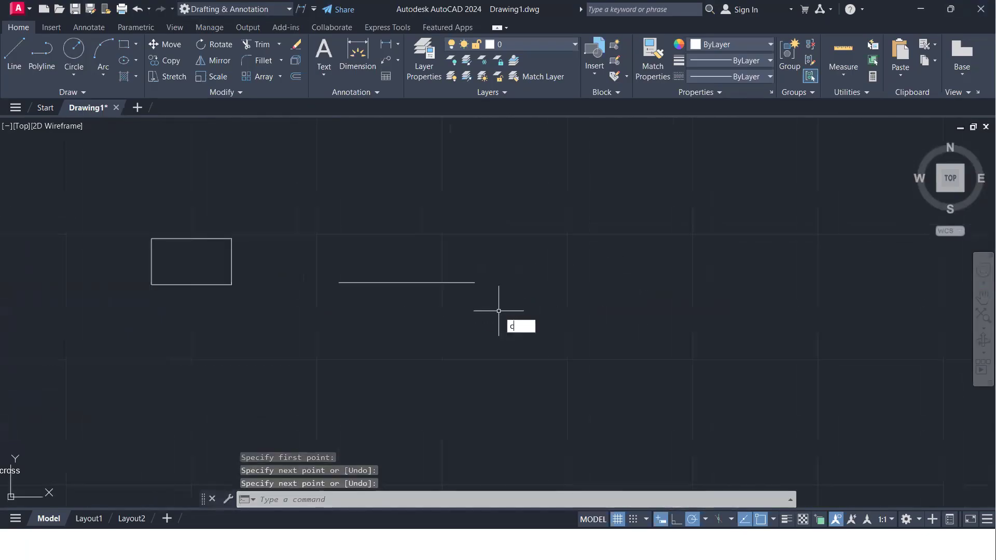
pyautogui.press('Return')
pyautogui.click(612, 255)
pyautogui.click(612, 286)
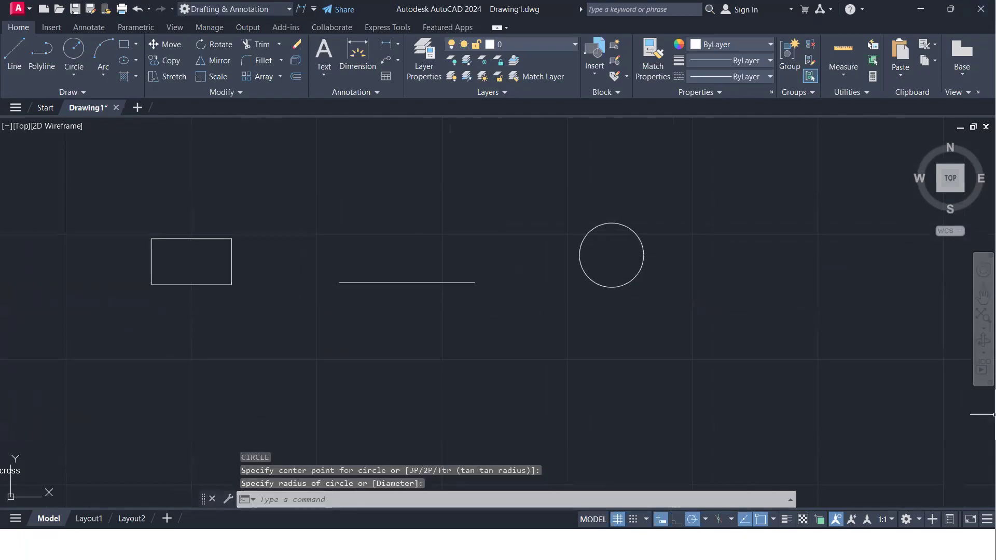
# - Turn on Quick Properties to view the circle's basic properties, then close the display and turn the feature off
pyautogui.click(950, 520)
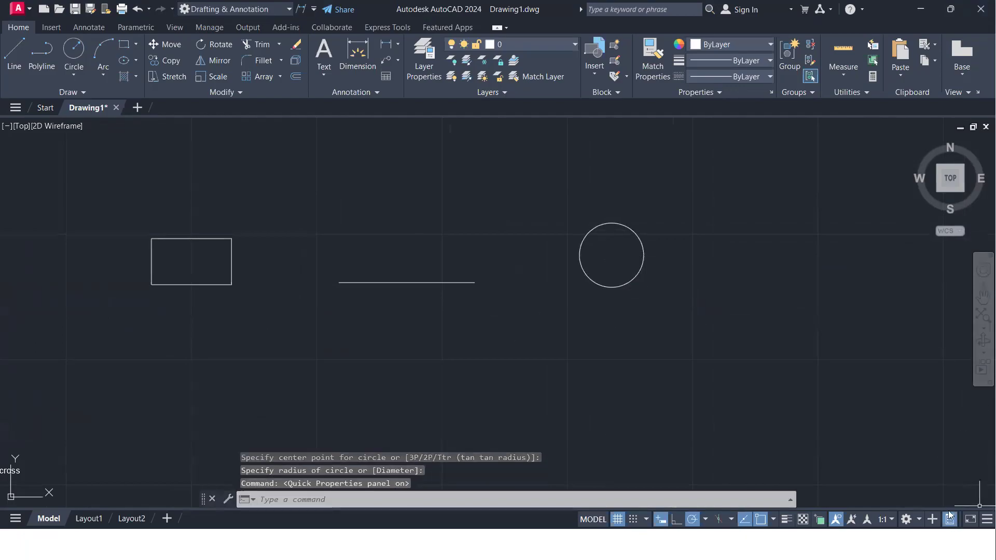
pyautogui.click(644, 256)
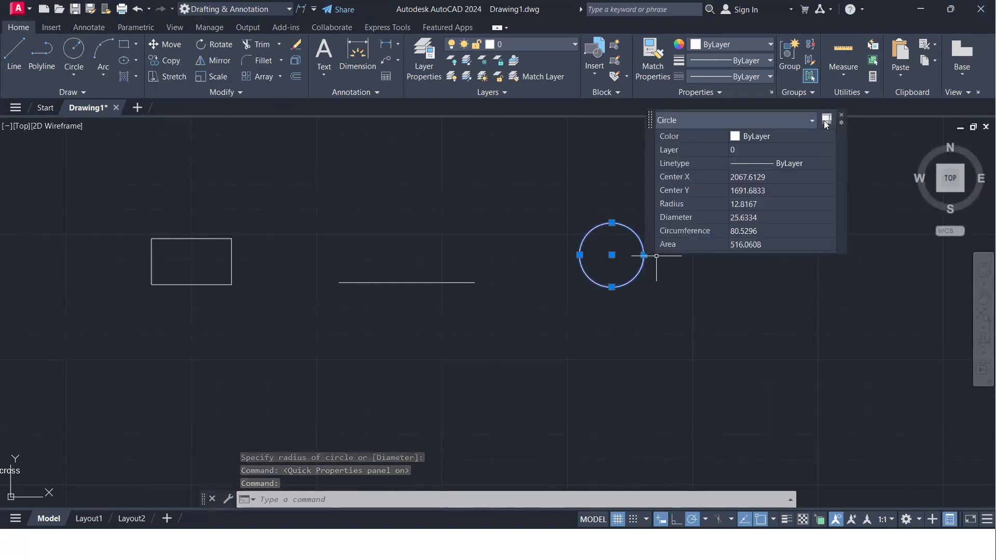
pyautogui.moveTo(649, 122); pyautogui.dragTo(506, 245)
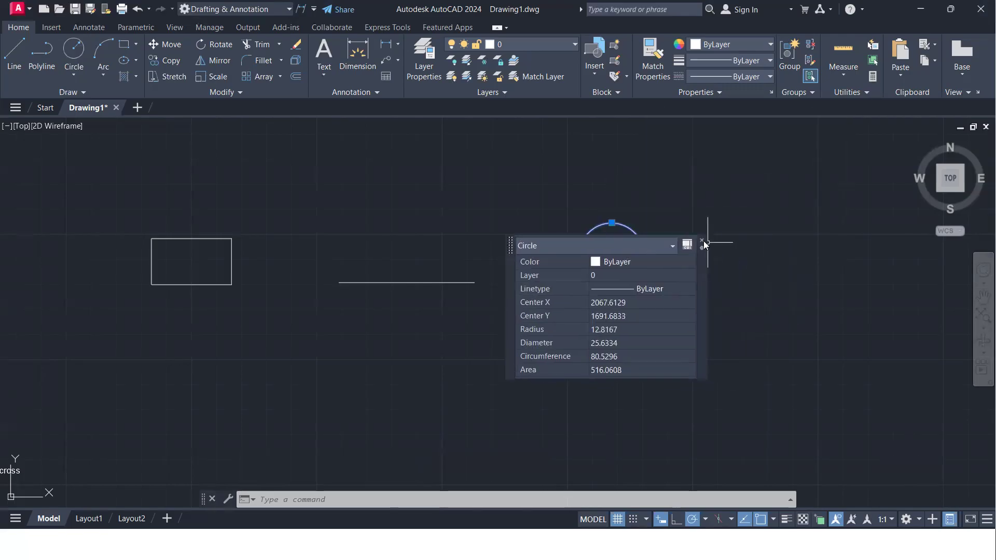
pyautogui.click(702, 241)
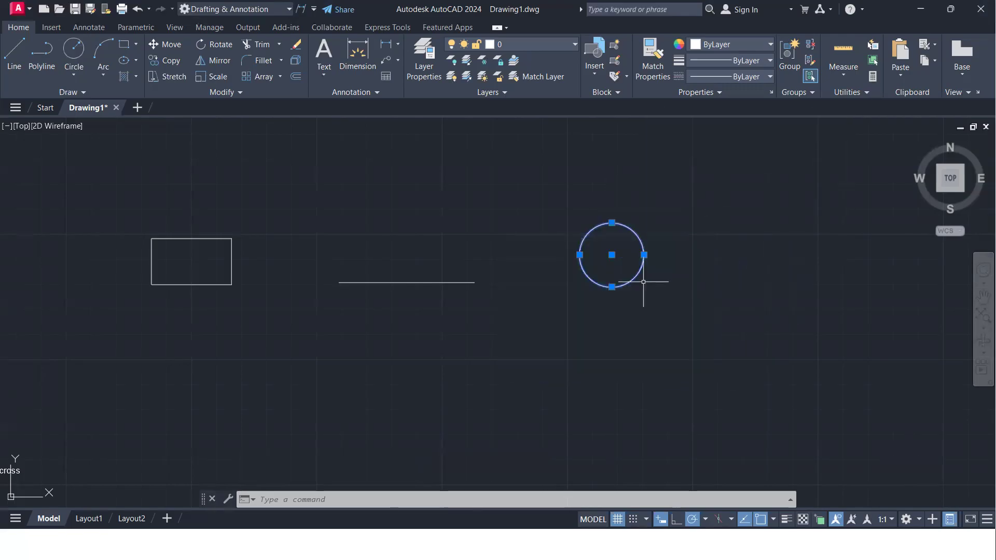
pyautogui.click(954, 519)
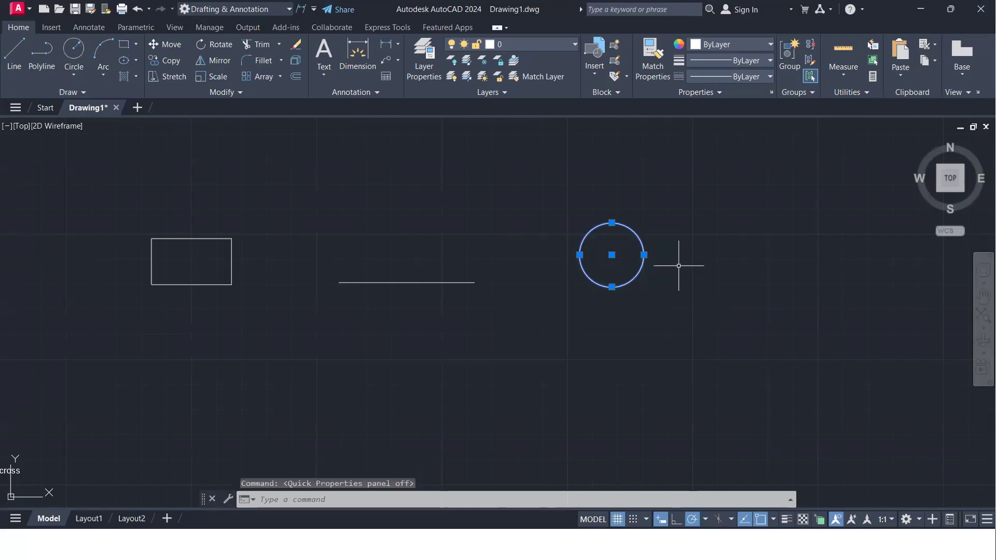
# - Run the PR command on the circle, review its general and geometry properties, and close the palette
pyautogui.write('PR')
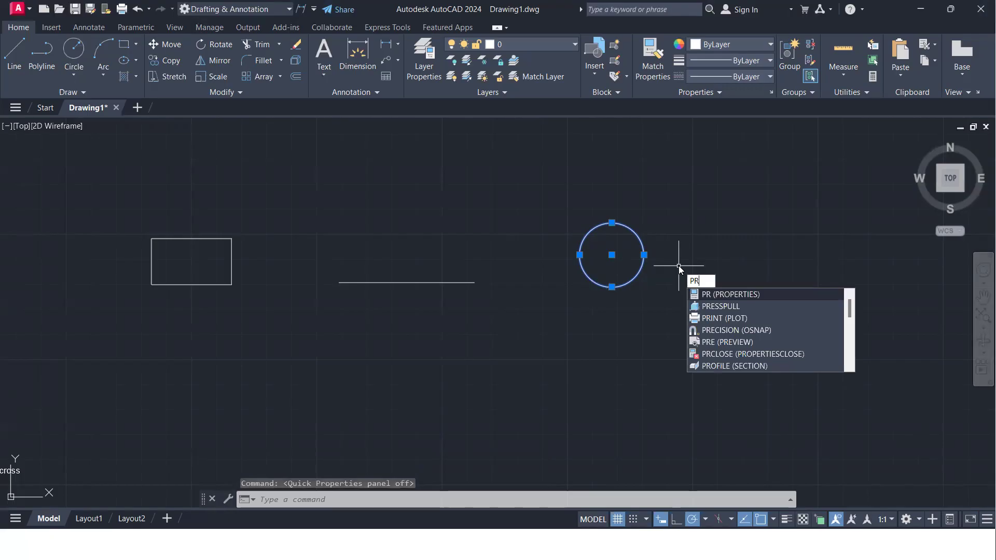
pyautogui.press('Return')
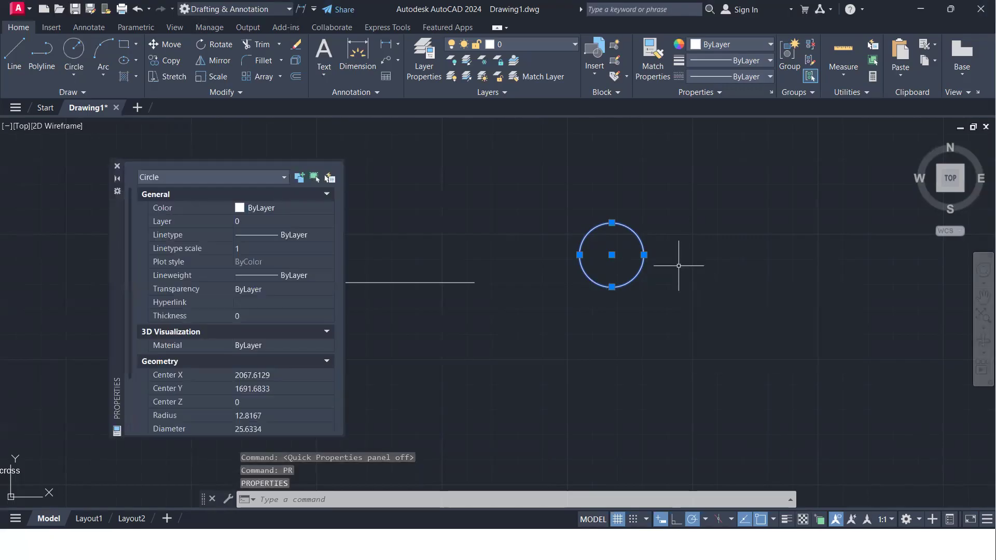
pyautogui.moveTo(111, 230); pyautogui.dragTo(133, 225)
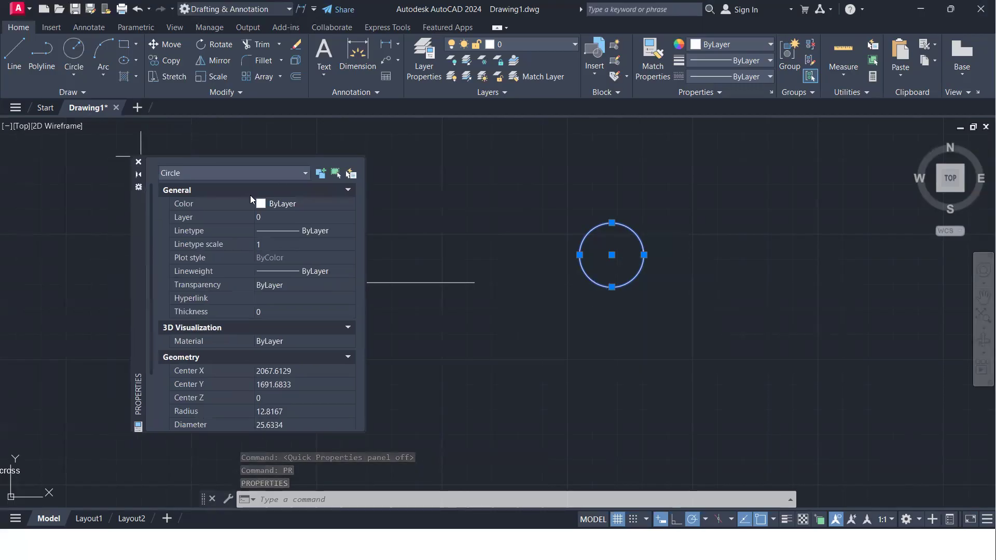
pyautogui.moveTo(237, 204); pyautogui.dragTo(251, 195)
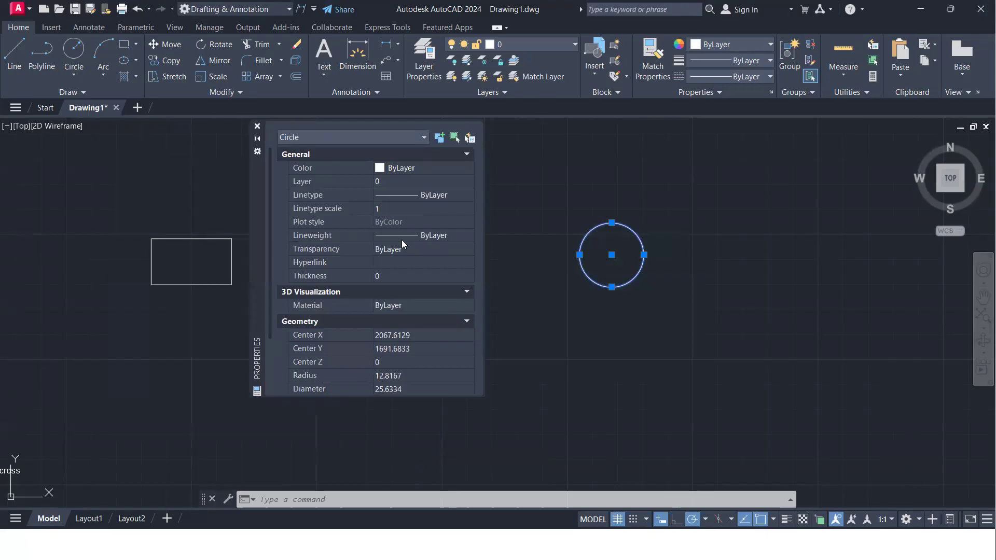
pyautogui.scroll(-2, 390, 249)
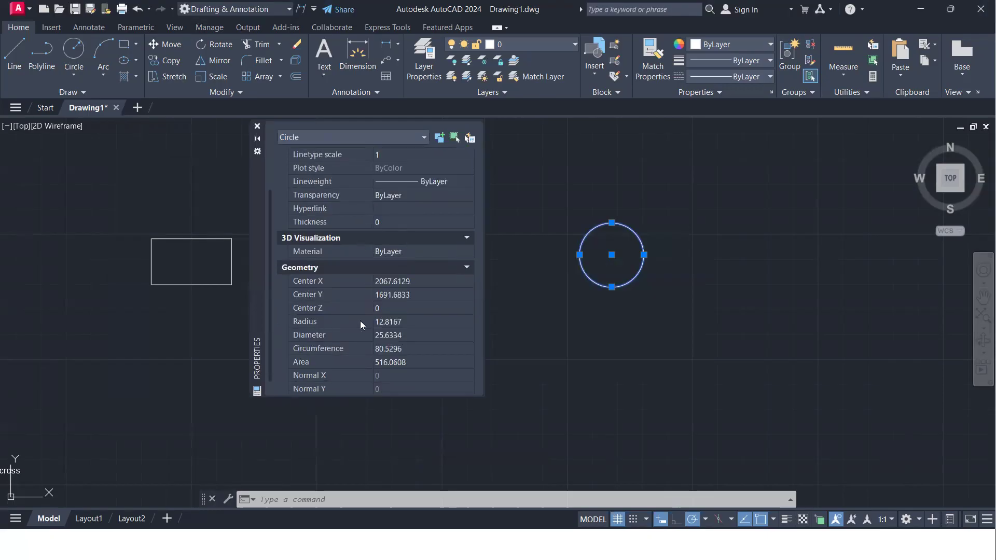
pyautogui.scroll(-1, 328, 361)
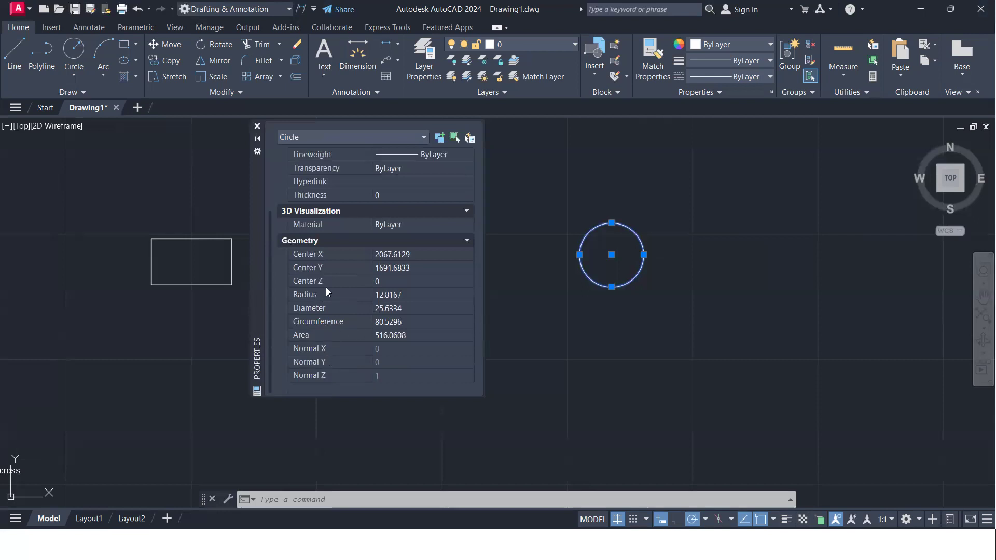
pyautogui.scroll(3, 324, 255)
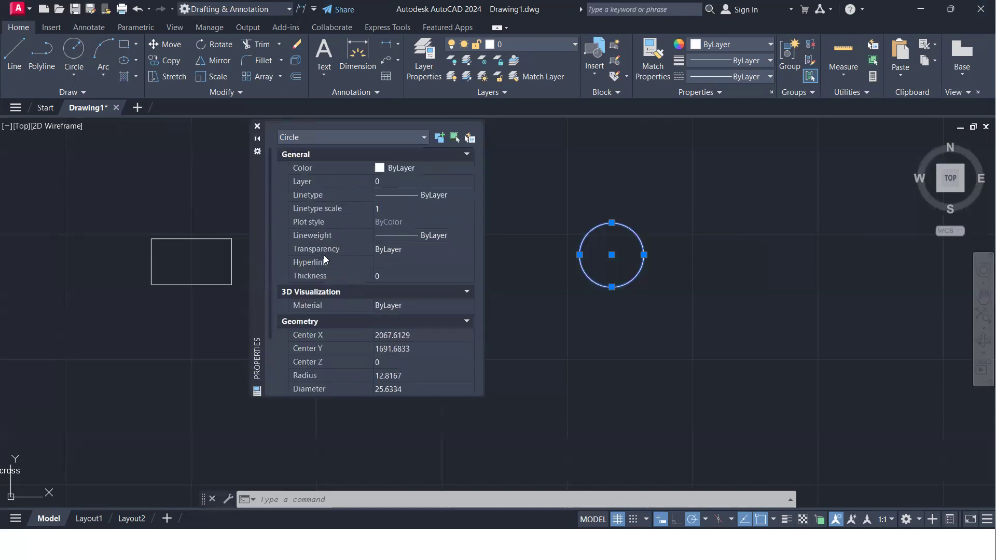
pyautogui.click(257, 126)
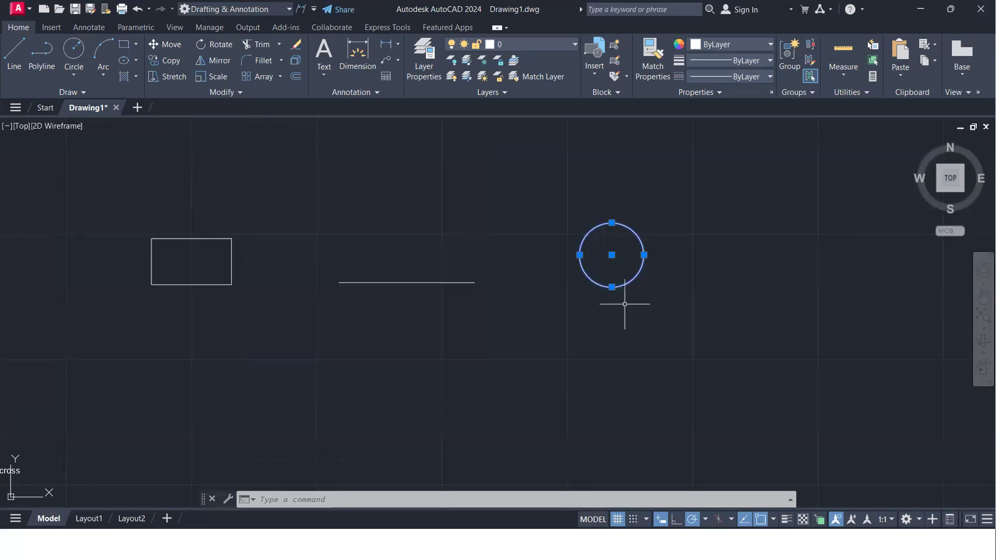
pyautogui.press('Escape')
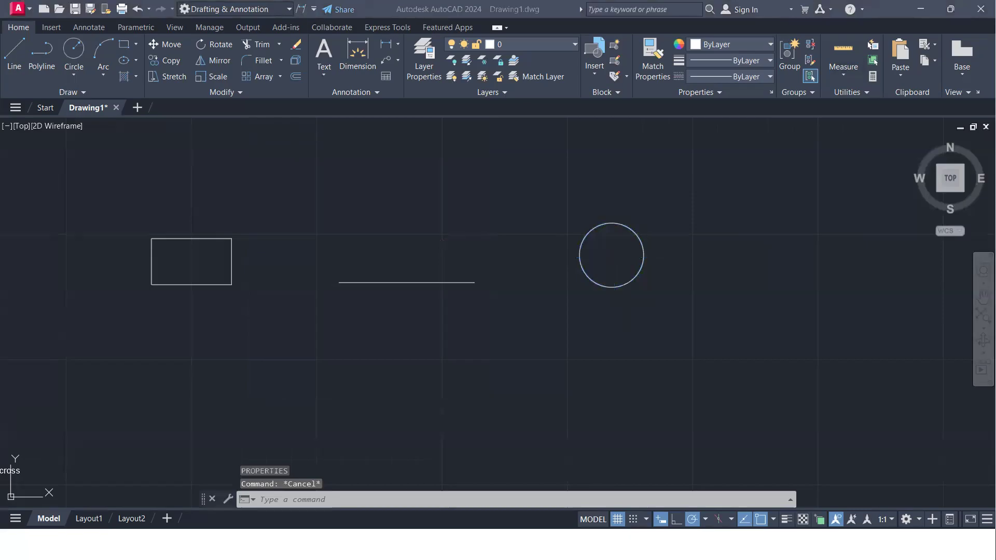
# - Select the rectangle, bring up its properties with the CH command, and set its color to Yellow
pyautogui.click(238, 292)
pyautogui.click(200, 259)
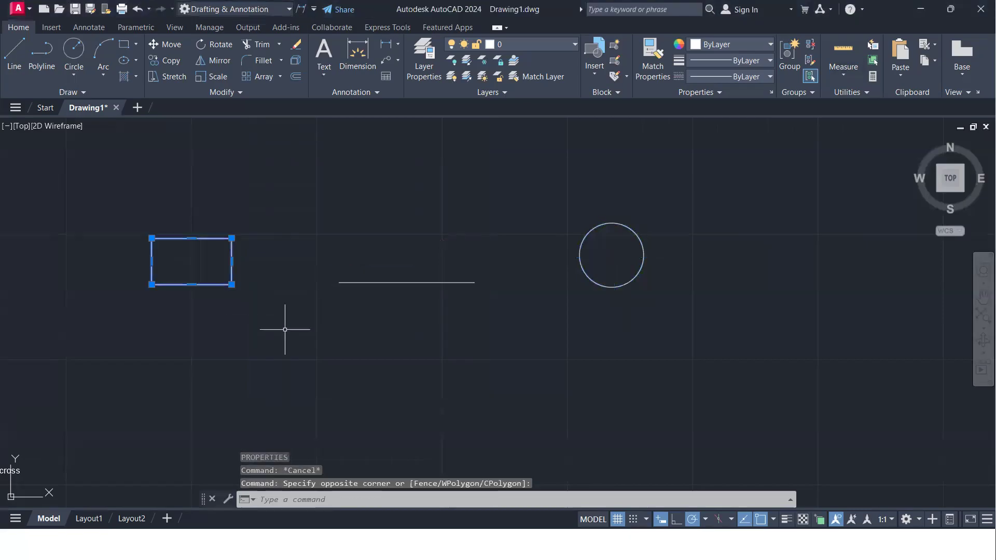
pyautogui.write('ch')
pyautogui.press('Return')
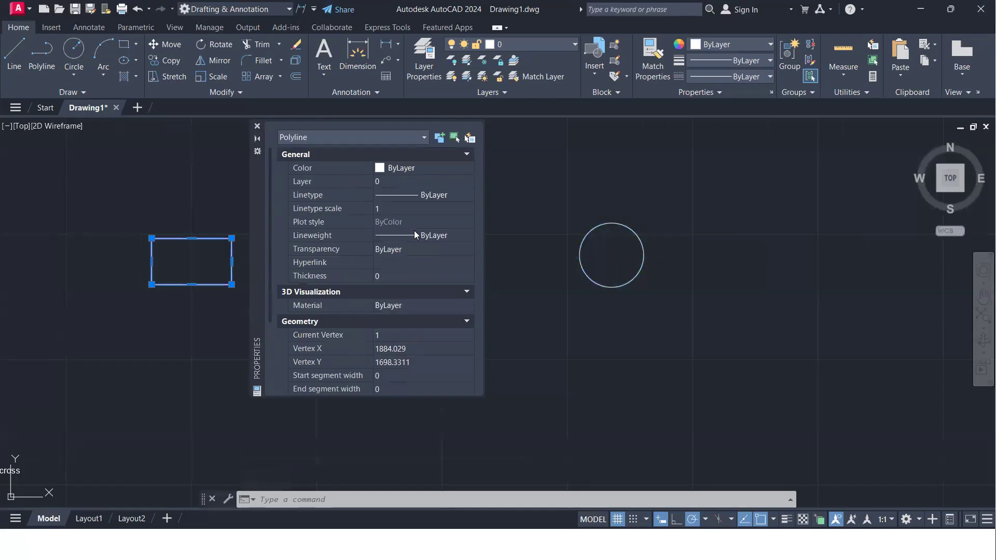
pyautogui.scroll(-2, 380, 297)
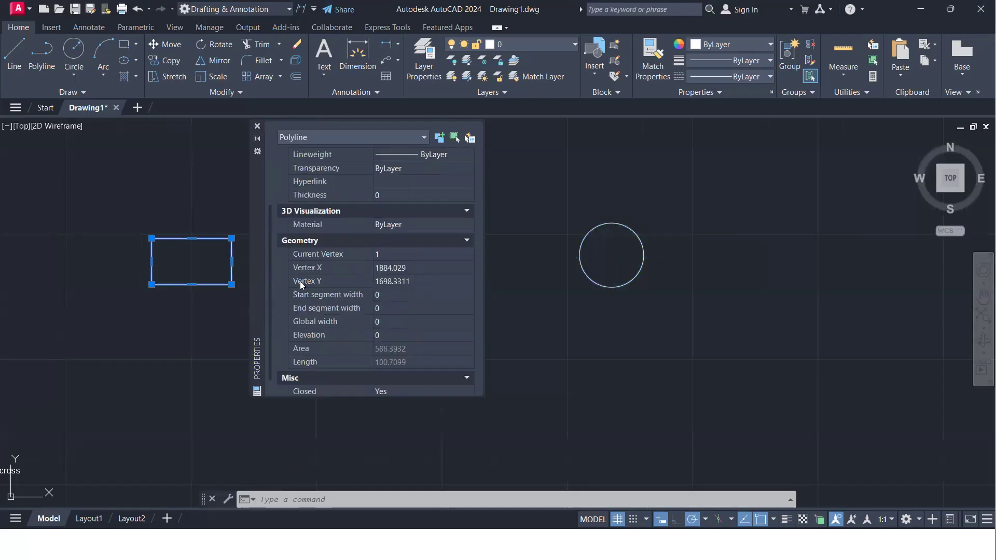
pyautogui.scroll(-1, 332, 343)
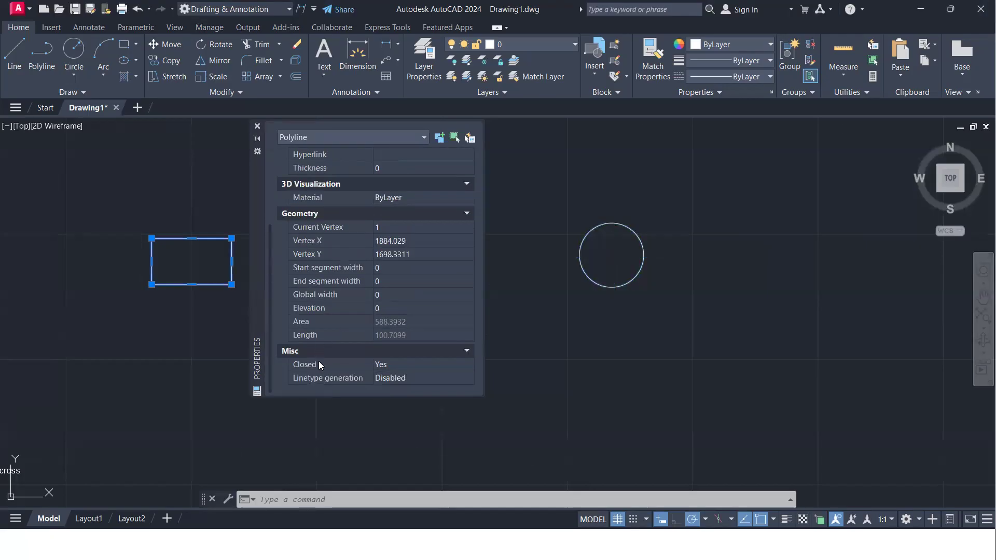
pyautogui.scroll(3, 408, 202)
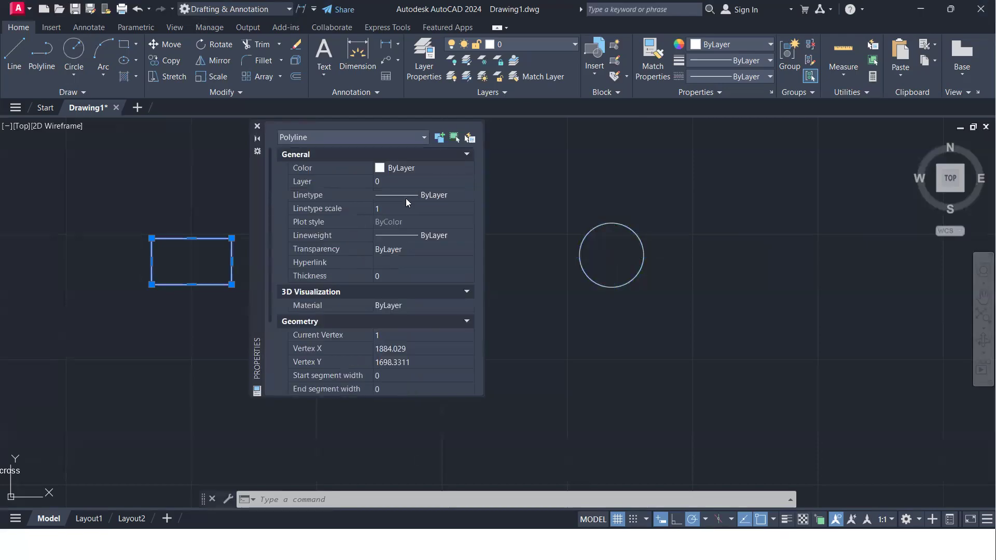
pyautogui.click(444, 169)
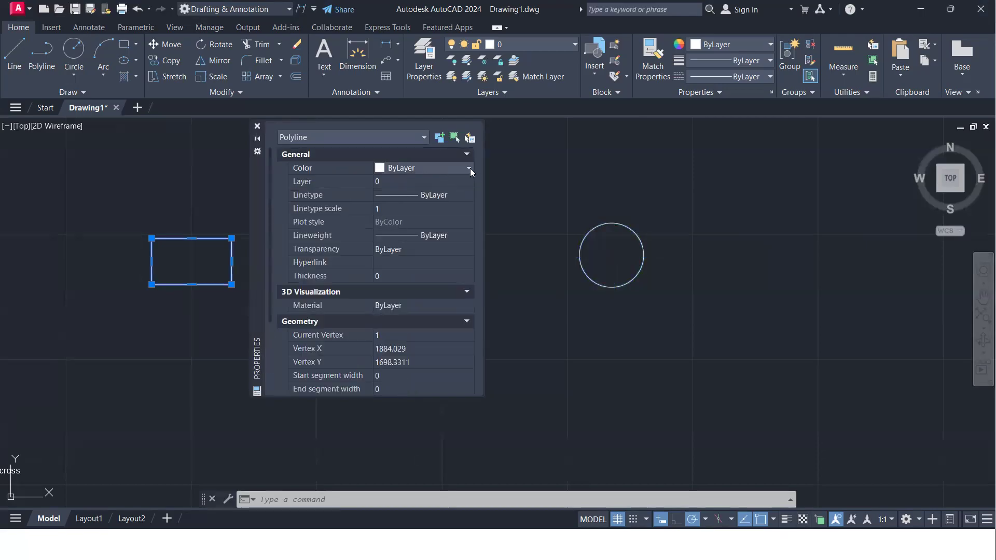
pyautogui.click(469, 168)
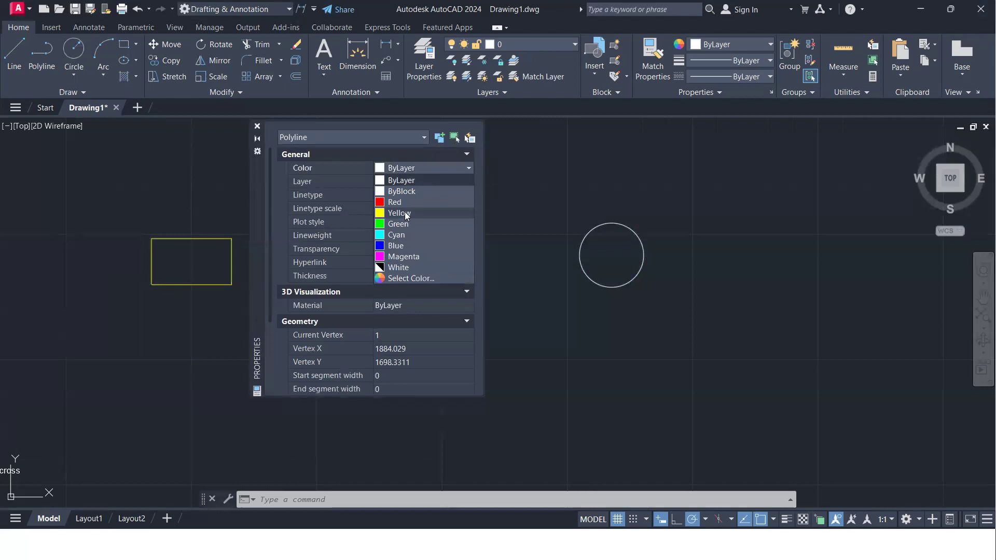
pyautogui.click(406, 215)
# - Examine the rectangle's layer, linetype, linetype scale and lineweight options in its general properties
pyautogui.click(399, 183)
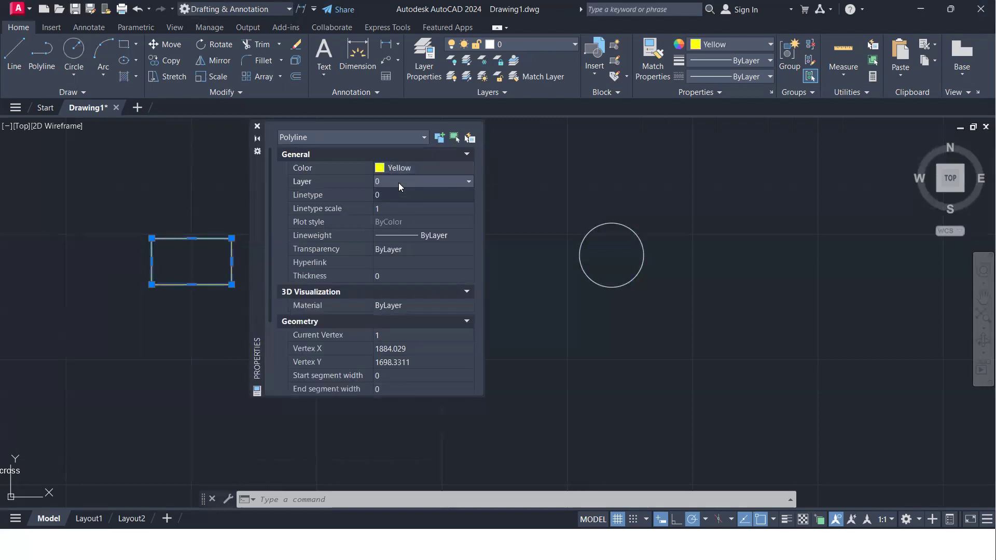
pyautogui.click(403, 193)
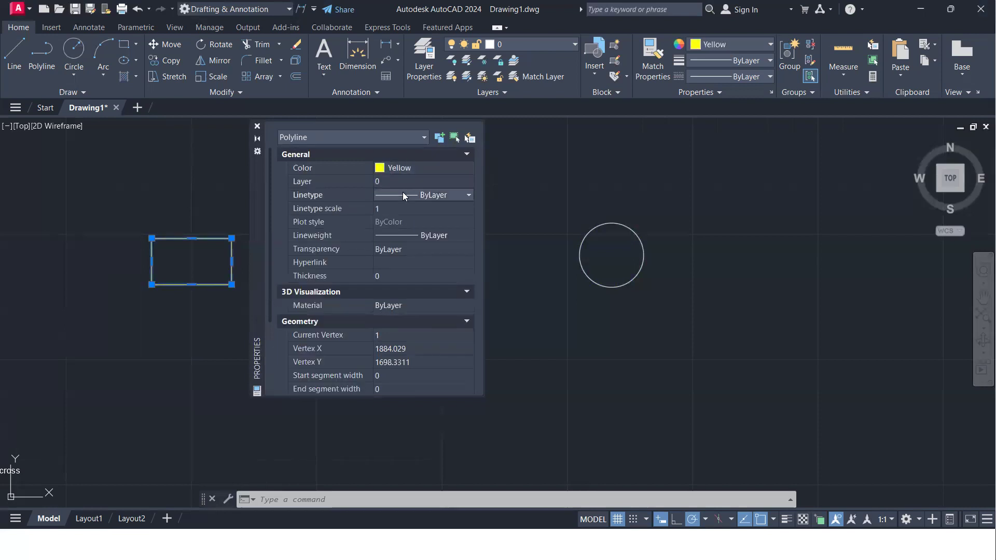
pyautogui.click(403, 193)
pyautogui.click(405, 194)
pyautogui.click(403, 207)
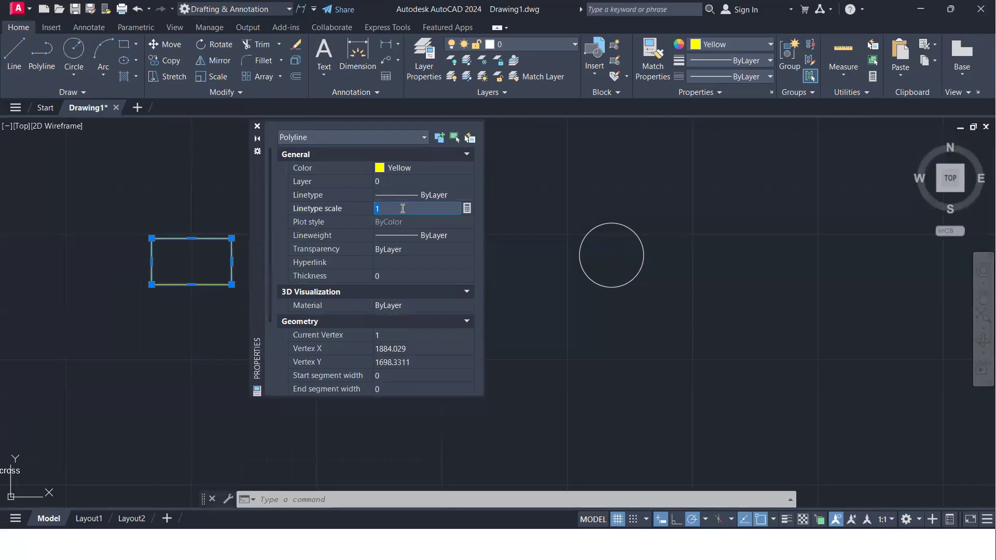
pyautogui.click(410, 236)
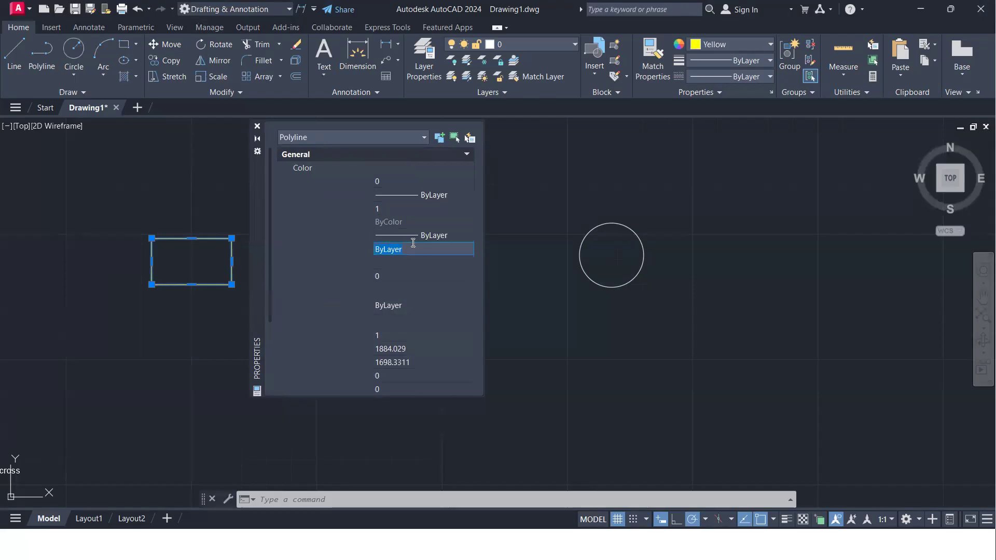
pyautogui.click(417, 237)
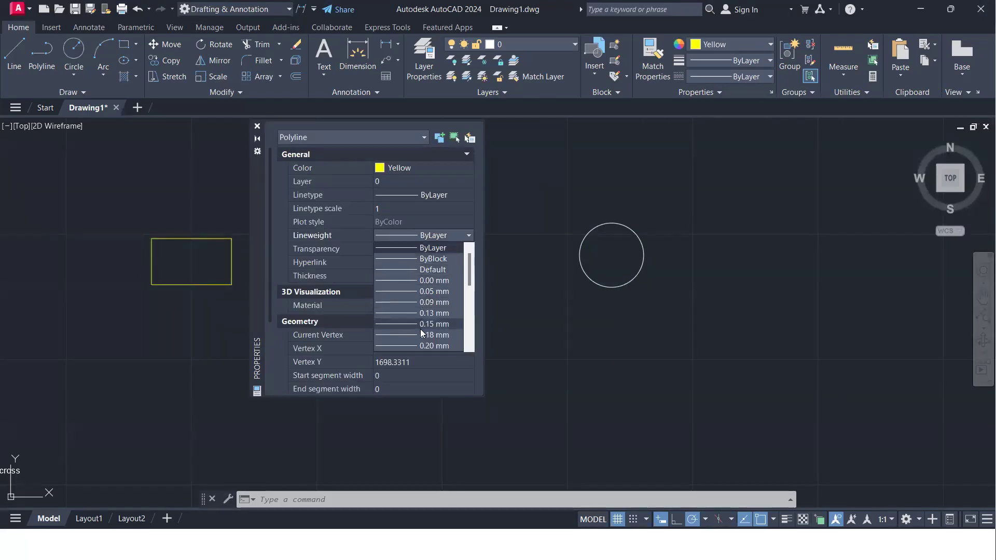
# - Examine the rectangle's transparency, hyperlink and thickness properties
pyautogui.click(406, 248)
pyautogui.click(415, 248)
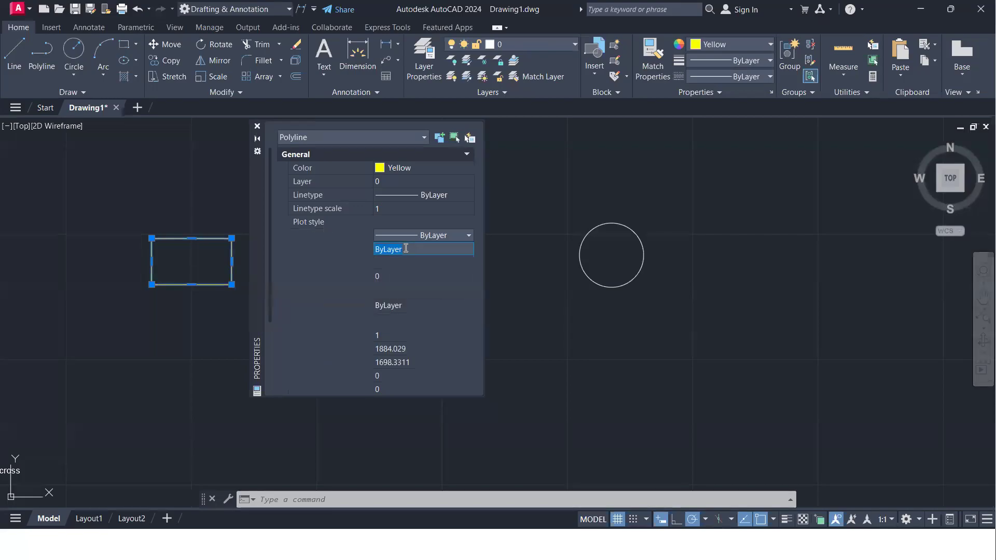
pyautogui.write('50')
pyautogui.press('Return')
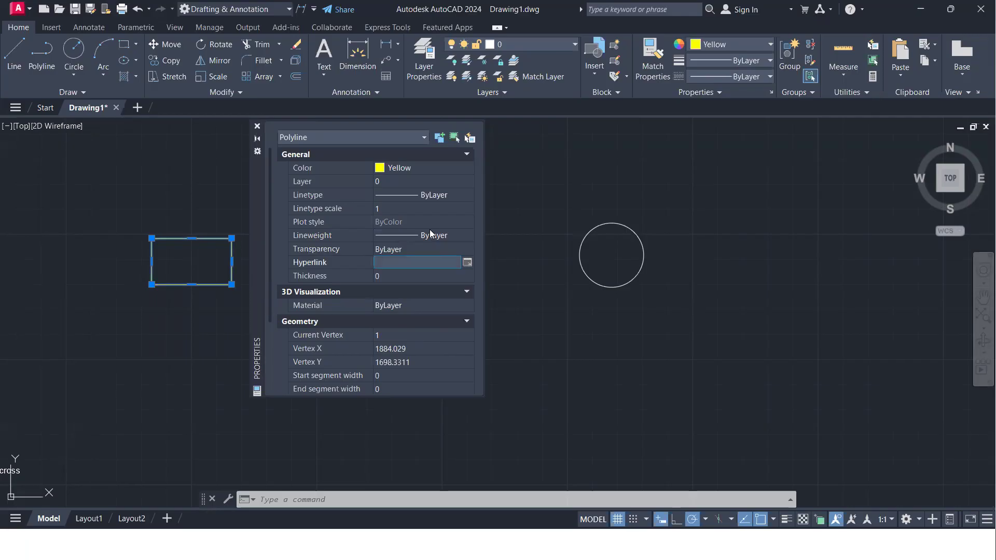
pyautogui.click(393, 276)
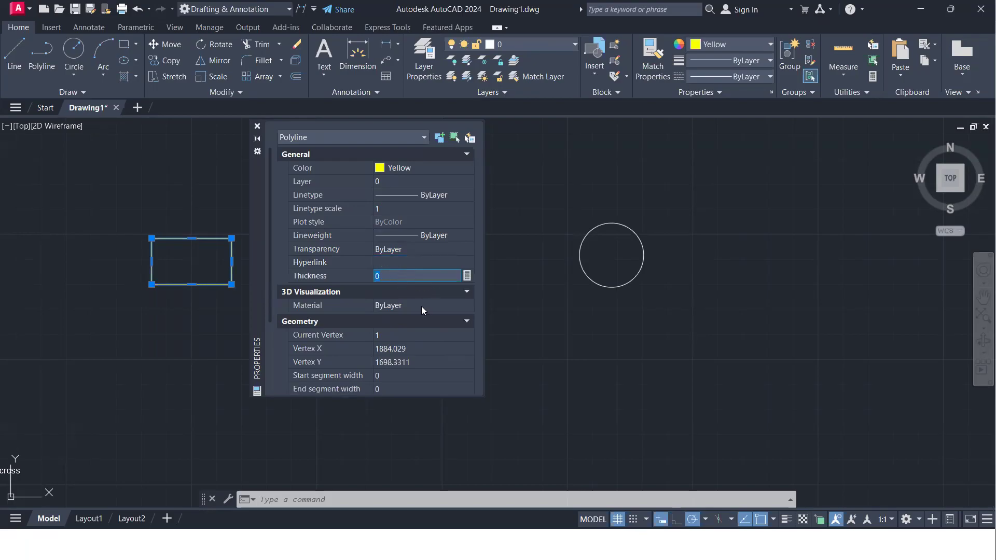
# - Review the rectangle's geometry properties, including current vertex, vertex X and Y coordinates, and start segment width
pyautogui.scroll(-4, 385, 260)
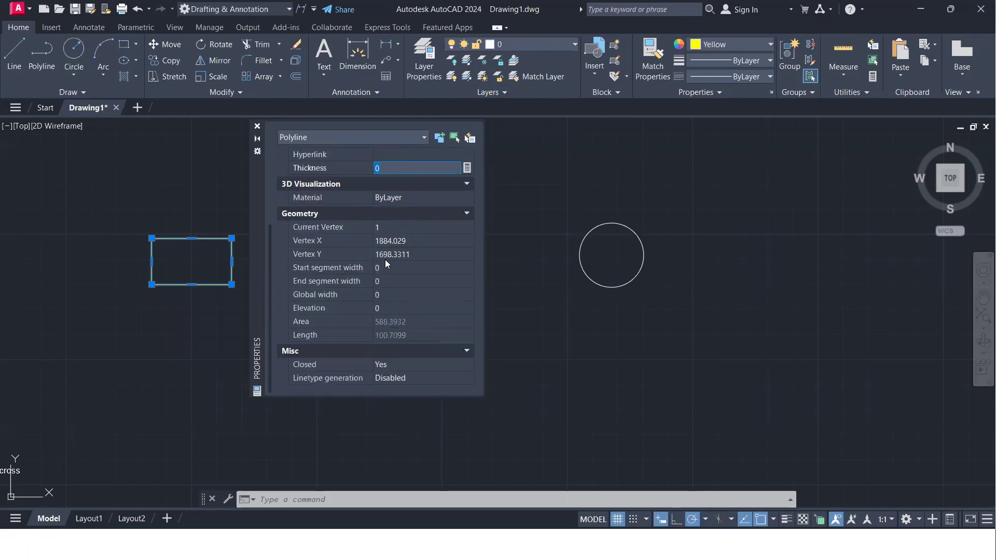
pyautogui.click(398, 231)
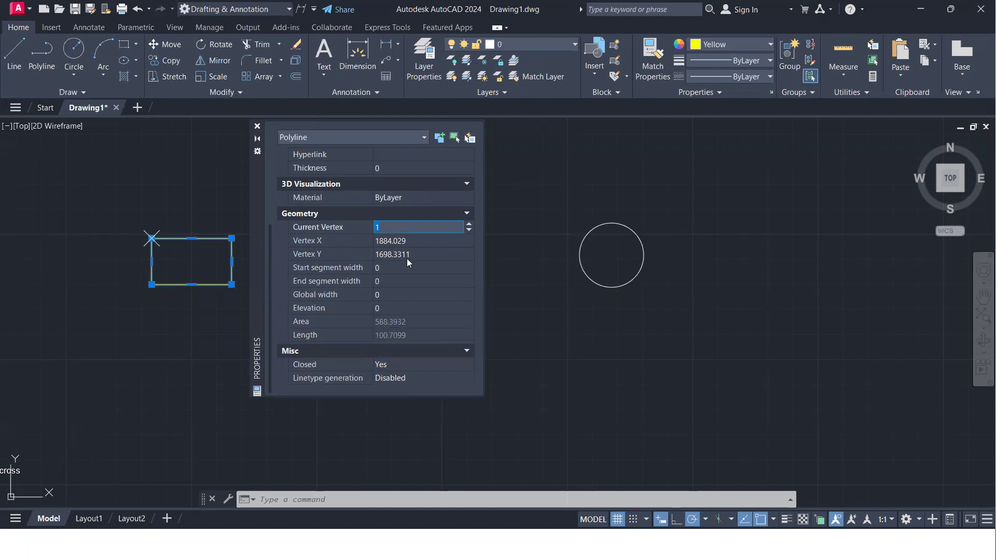
pyautogui.click(403, 242)
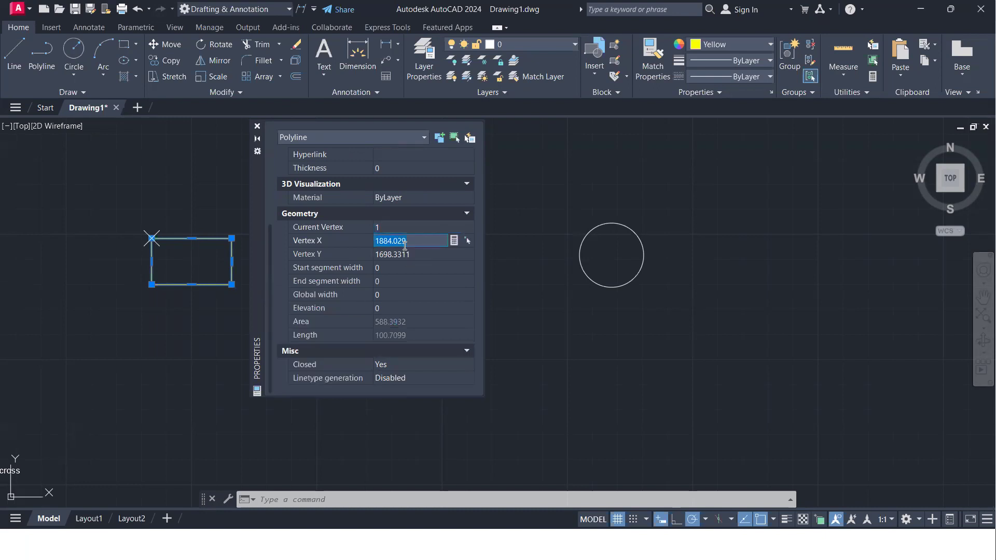
pyautogui.click(403, 254)
pyautogui.click(400, 270)
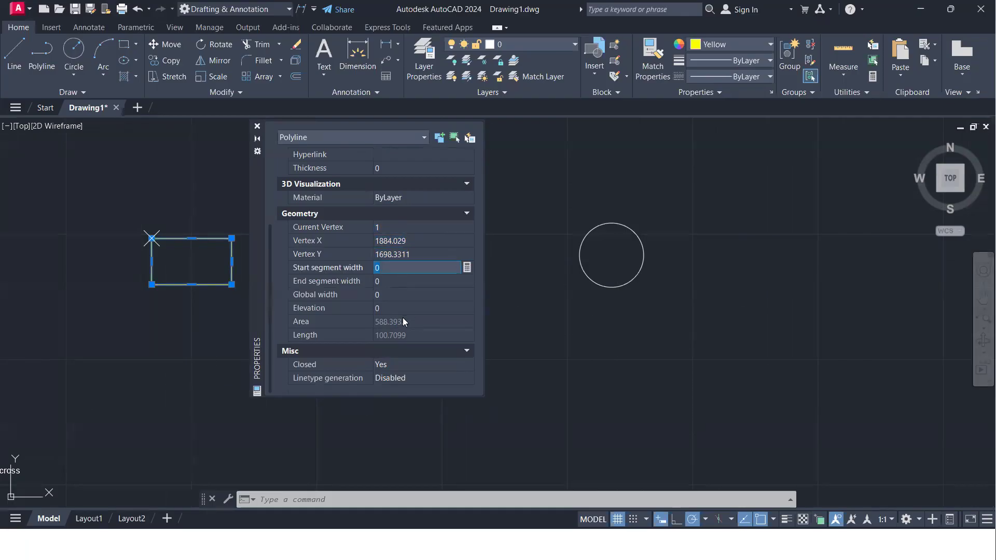
# - Cycle the current vertex through the rectangle's corners to vertex 4, and close the Properties palette
pyautogui.click(446, 227)
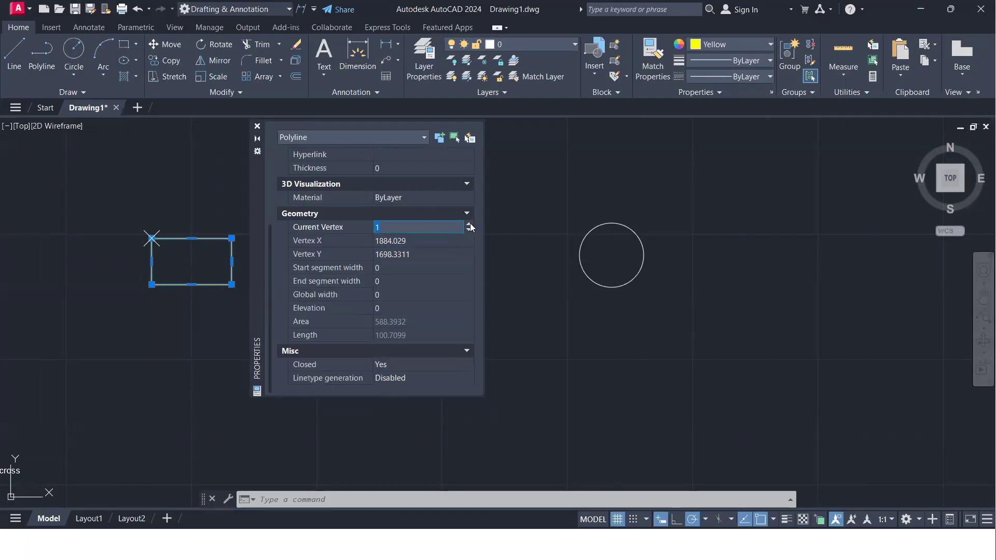
pyautogui.click(470, 231)
pyautogui.click(468, 225)
pyautogui.click(466, 229)
pyautogui.click(469, 231)
pyautogui.click(469, 231)
pyautogui.click(469, 230)
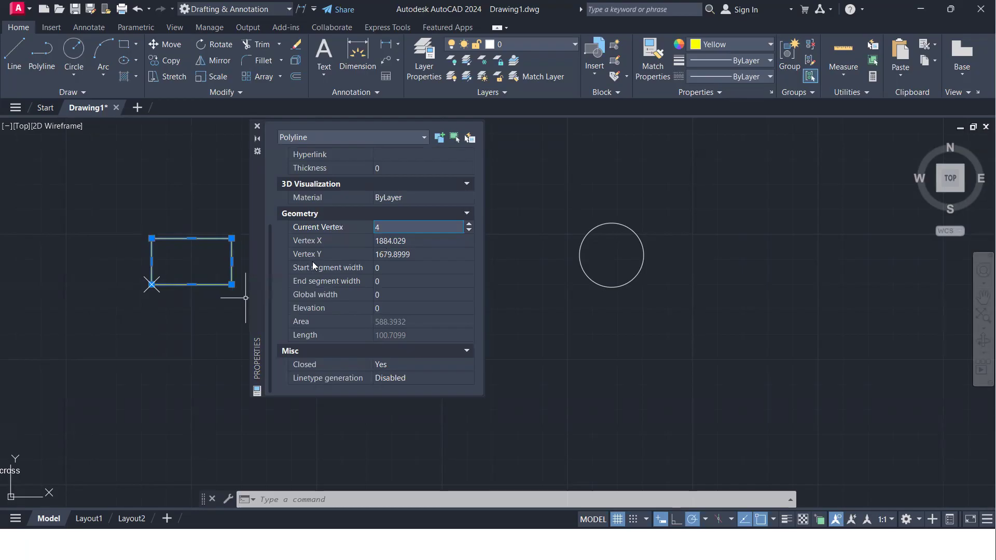
pyautogui.click(257, 127)
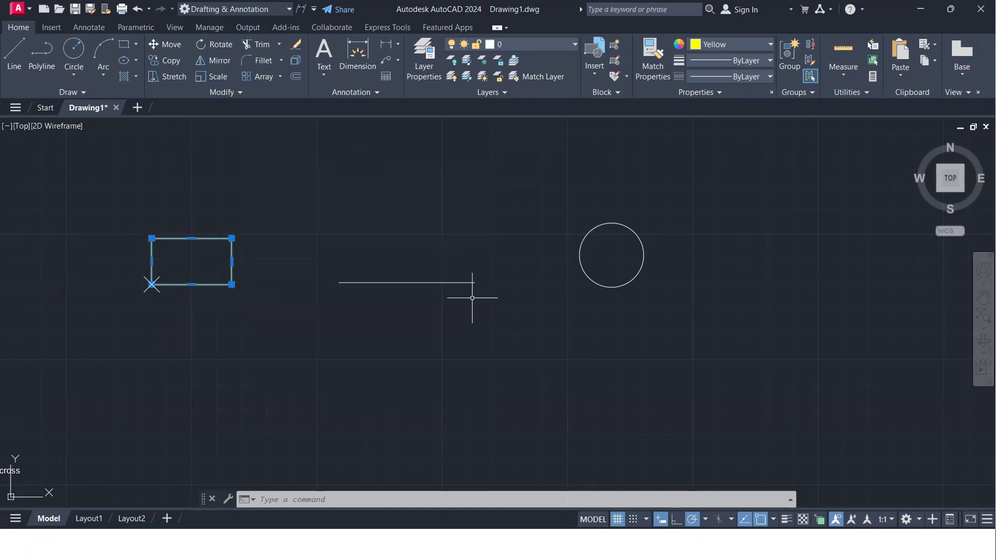
# - Select the rectangle, line and circle together with a crossing window and show their shared properties with the PR command
pyautogui.click(669, 327)
pyautogui.click(43, 218)
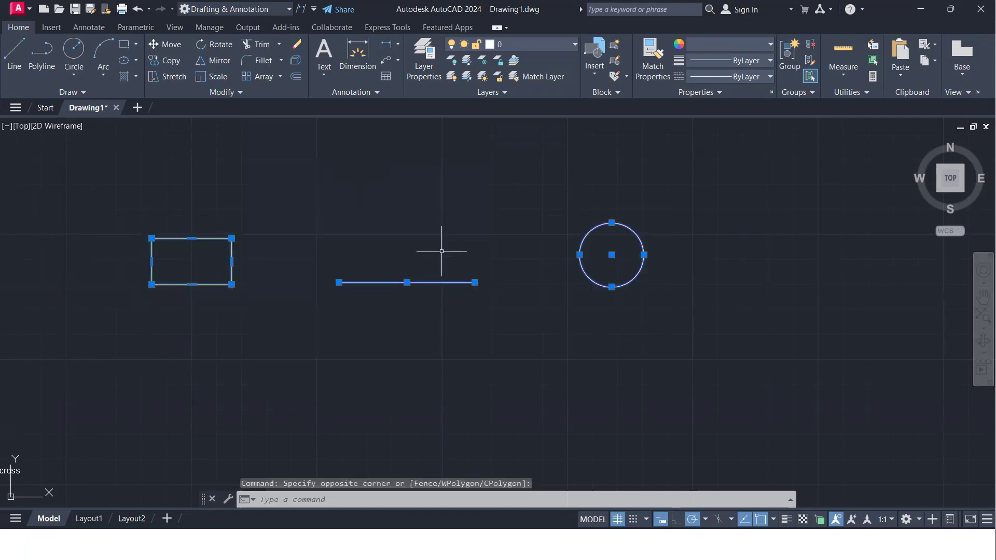
pyautogui.write('PR')
pyautogui.press('Return')
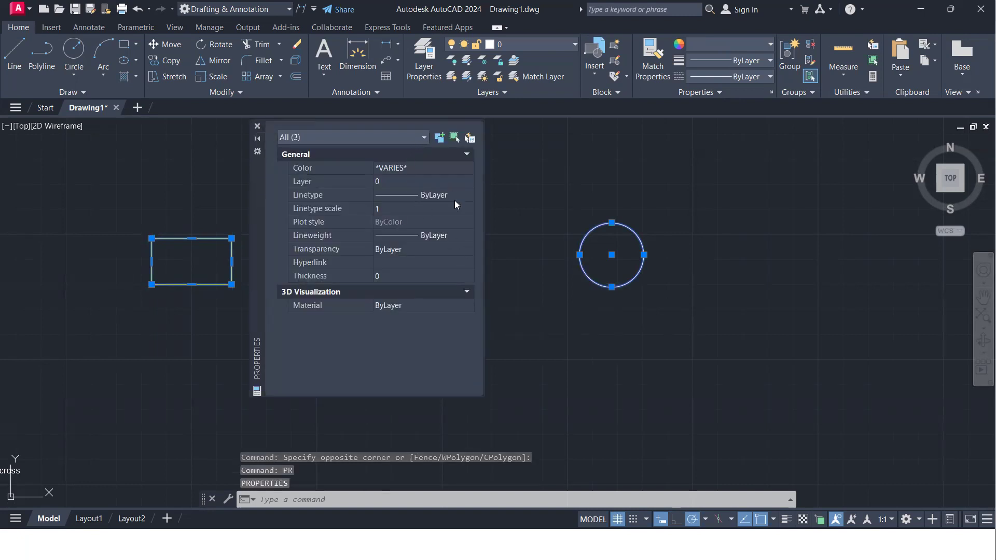
# - Filter the multi-object properties to the line, the circle and the polyline in turn, and close the palette
pyautogui.click(379, 139)
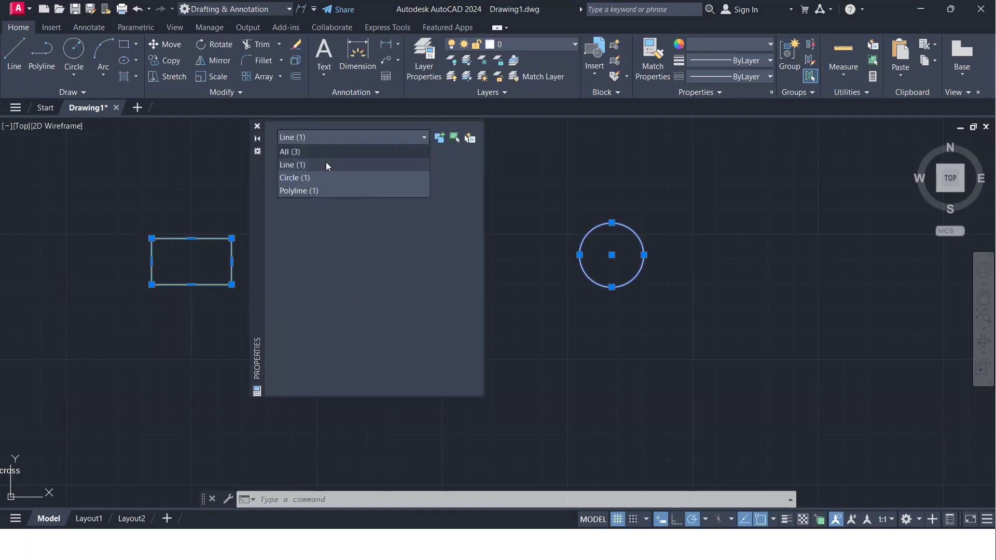
pyautogui.click(326, 165)
pyautogui.click(367, 138)
pyautogui.click(348, 182)
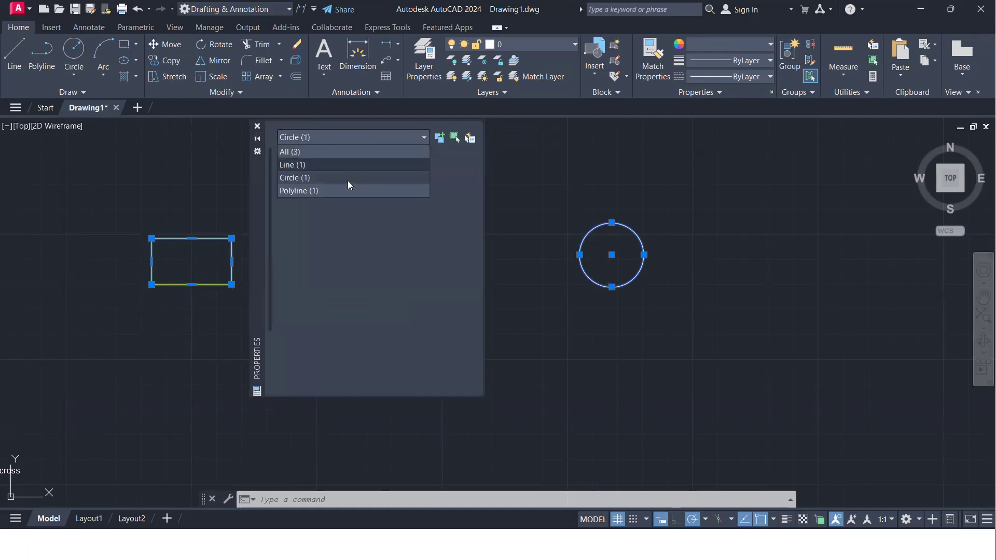
pyautogui.click(364, 136)
pyautogui.click(334, 190)
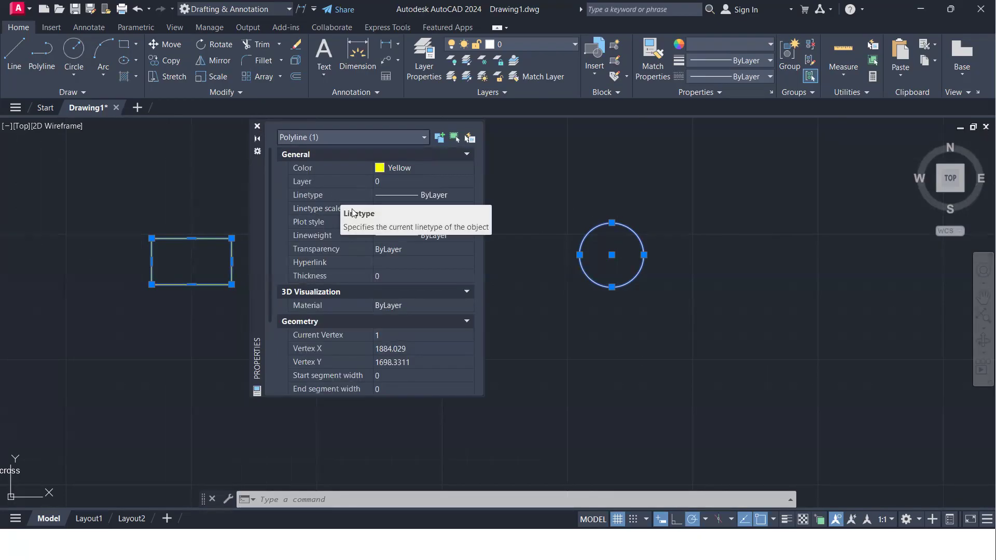
pyautogui.click(257, 126)
# - Bring up the Properties palette for the three selected objects without typing a command, and close it after viewing
pyautogui.scroll(-2, 355, 252)
pyautogui.moveTo(340, 258); pyautogui.dragTo(675, 274, button='middle')
pyautogui.scroll(3, 622, 264)
pyautogui.moveTo(757, 282); pyautogui.dragTo(478, 233, button='middle')
pyautogui.scroll(-2, 470, 231)
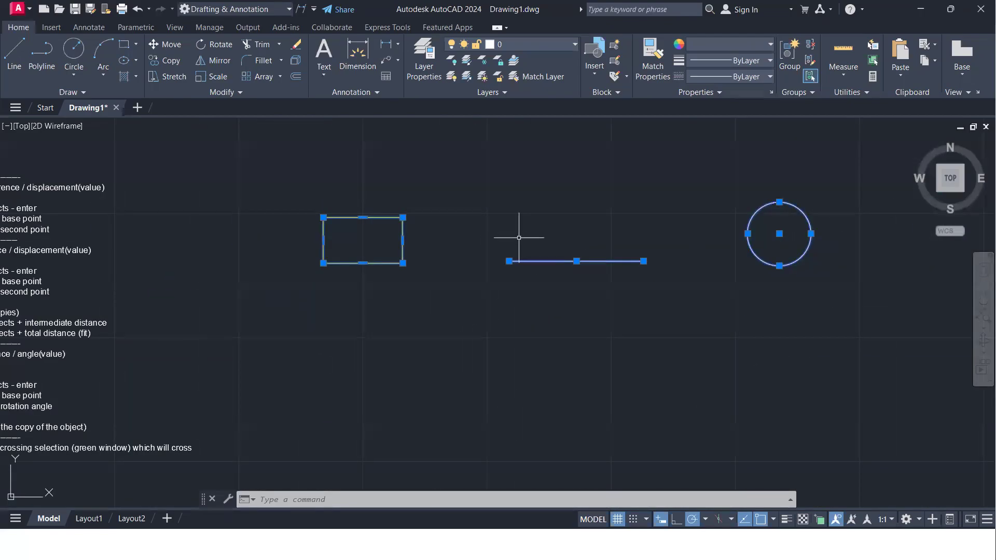
pyautogui.rightClick(480, 256)
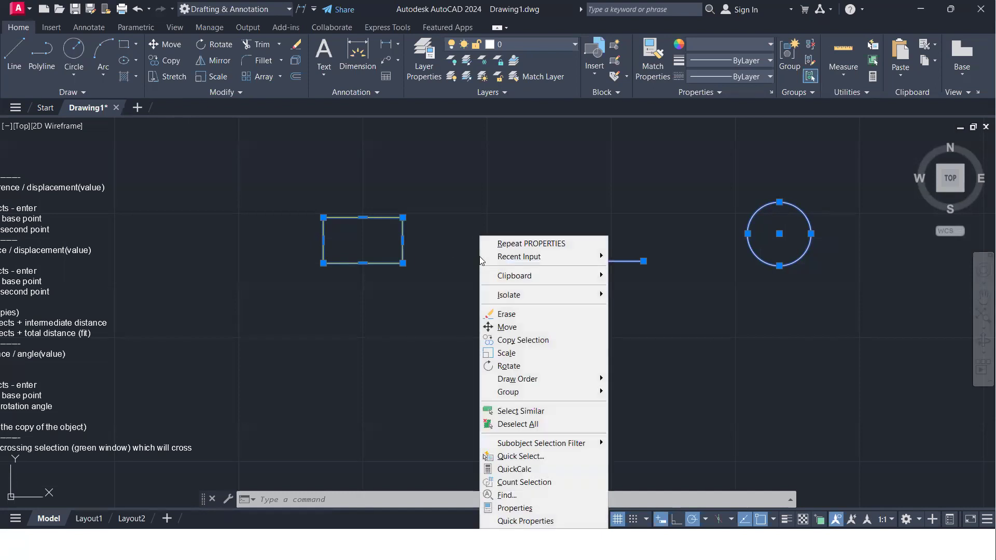
pyautogui.click(510, 508)
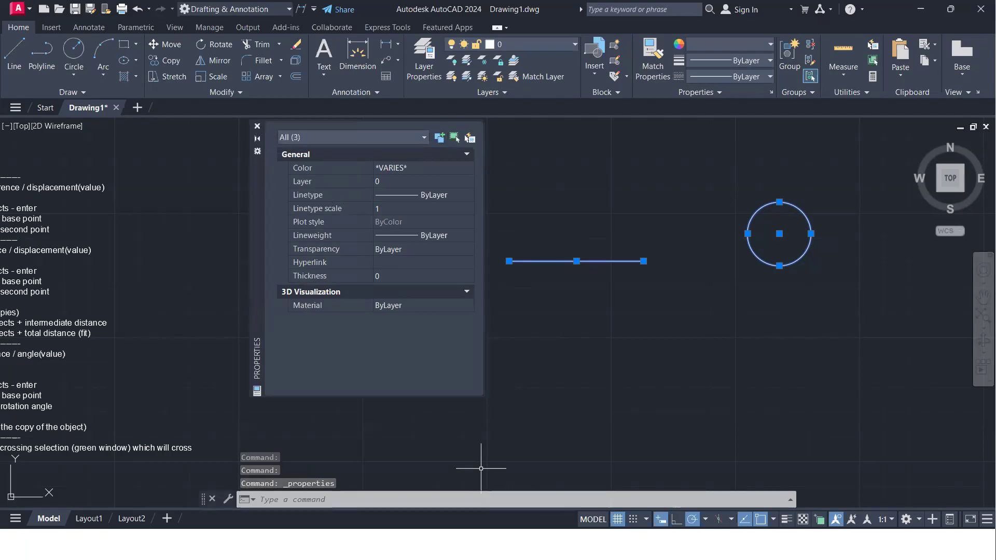
pyautogui.click(257, 126)
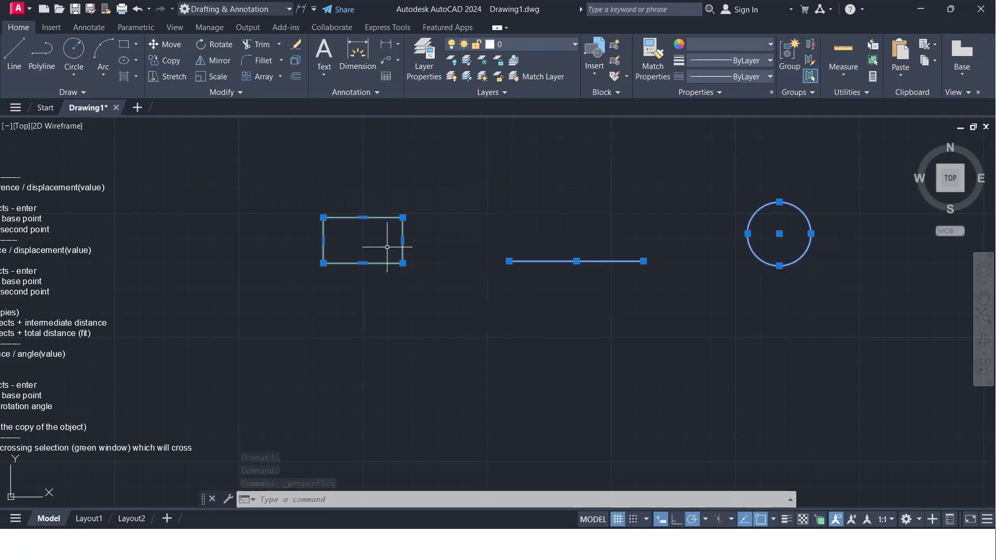
pyautogui.scroll(4, 390, 249)
pyautogui.scroll(-2, 415, 276)
pyautogui.scroll(2, 420, 280)
pyautogui.scroll(-4, 557, 271)
pyautogui.moveTo(725, 244); pyautogui.dragTo(529, 244, button='middle')
pyautogui.moveTo(872, 233); pyautogui.dragTo(369, 301, button='middle')
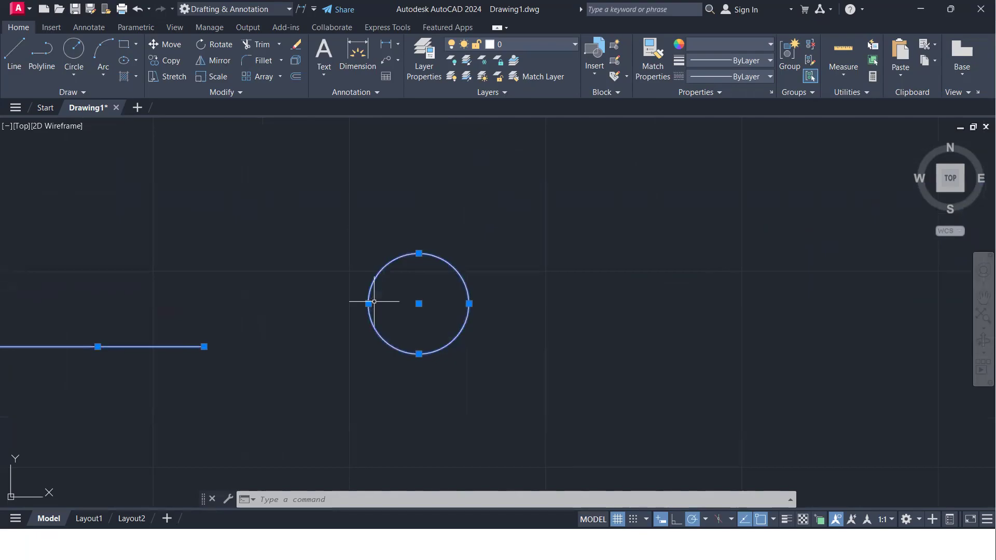
pyautogui.scroll(-4, 374, 301)
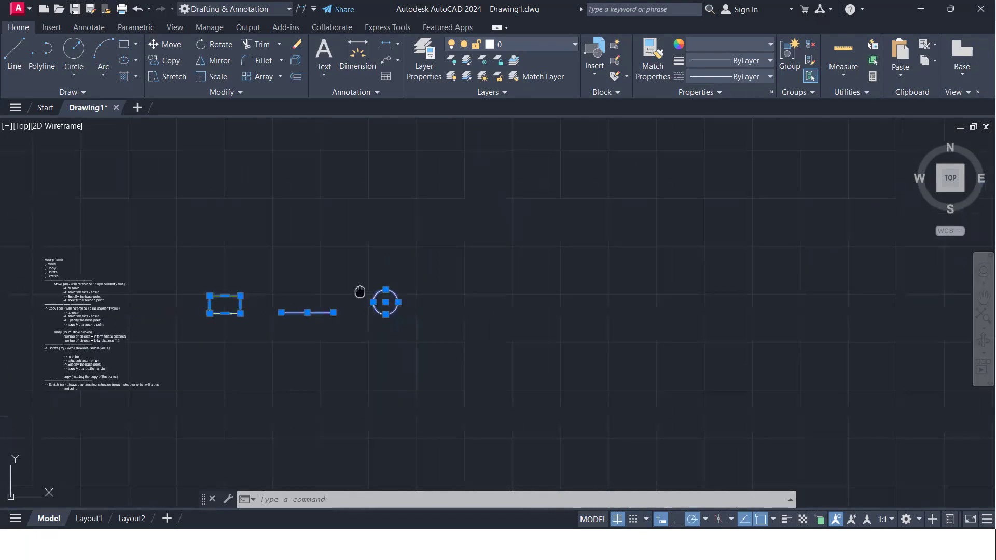
pyautogui.moveTo(360, 289); pyautogui.dragTo(556, 291, button='middle')
pyautogui.scroll(4, 441, 282)
pyautogui.scroll(3, 403, 283)
pyautogui.scroll(2, 405, 287)
pyautogui.scroll(-4, 445, 282)
pyautogui.moveTo(445, 282); pyautogui.dragTo(457, 230, button='middle')
pyautogui.scroll(2, 457, 236)
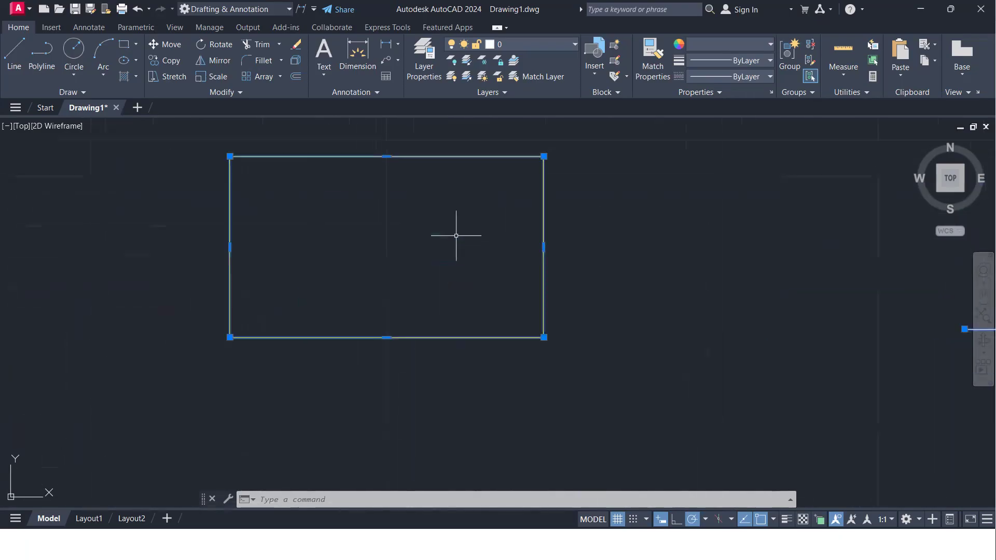
pyautogui.moveTo(374, 209); pyautogui.dragTo(394, 281, button='middle')
pyautogui.moveTo(374, 275); pyautogui.dragTo(507, 295, button='middle')
pyautogui.scroll(4, 507, 296)
pyautogui.scroll(-6, 519, 289)
pyautogui.scroll(-3, 150, 245)
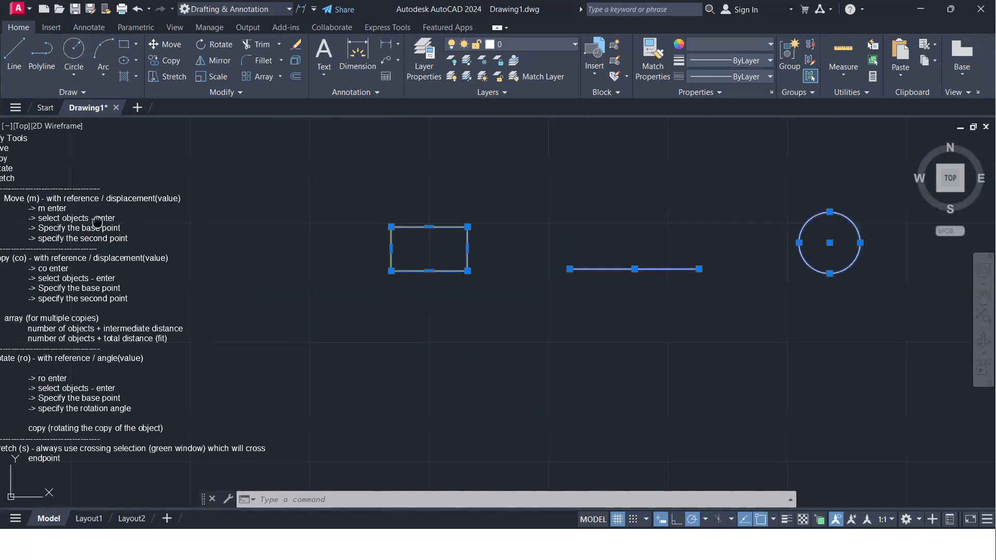
# - Read the Modify Tools notes listing Move, Copy, Rotate and Stretch, and return to the three shapes
pyautogui.moveTo(103, 224); pyautogui.dragTo(291, 340, button='middle')
pyautogui.scroll(4, 219, 279)
pyautogui.moveTo(187, 258); pyautogui.dragTo(297, 276, button='middle')
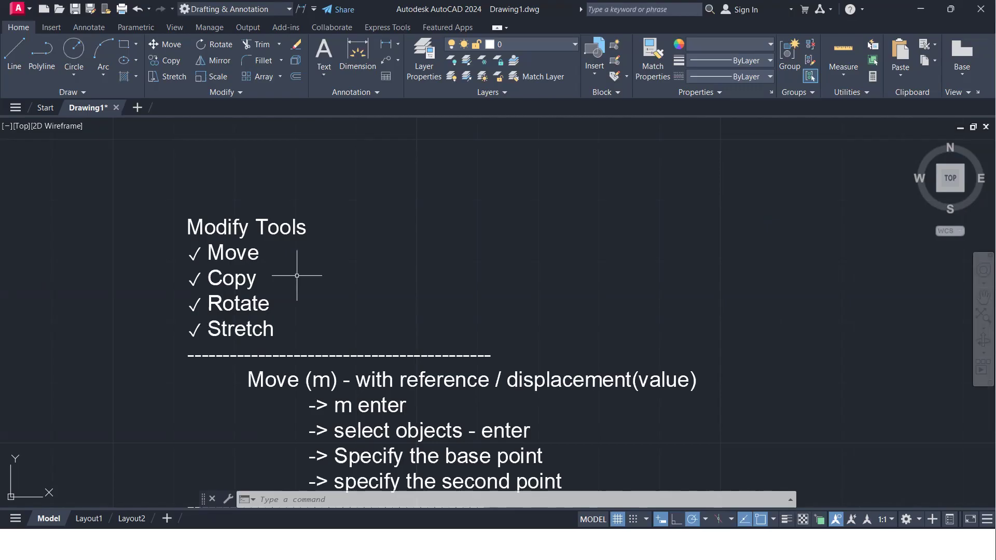
pyautogui.scroll(-6, 501, 303)
pyautogui.moveTo(716, 304); pyautogui.dragTo(436, 294, button='middle')
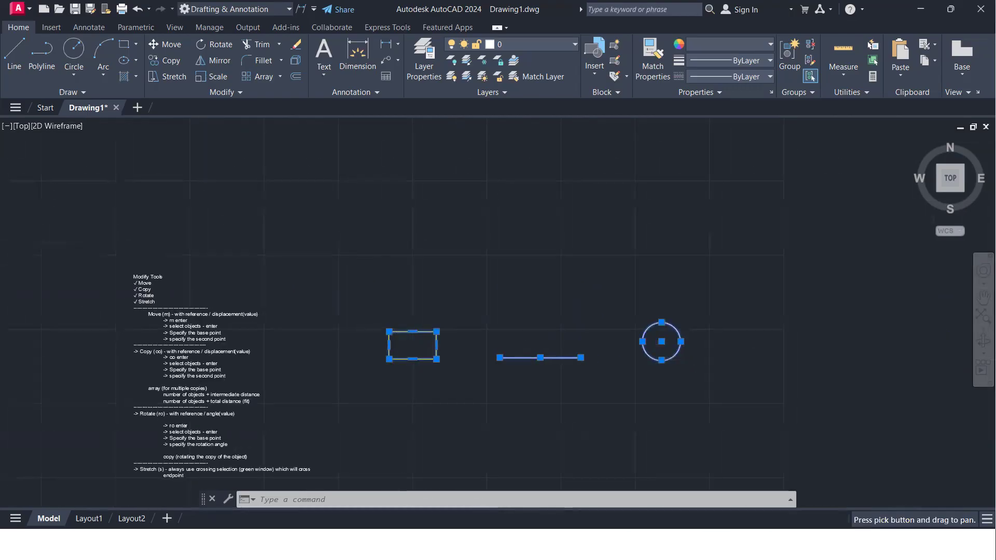
pyautogui.scroll(2, 303, 347)
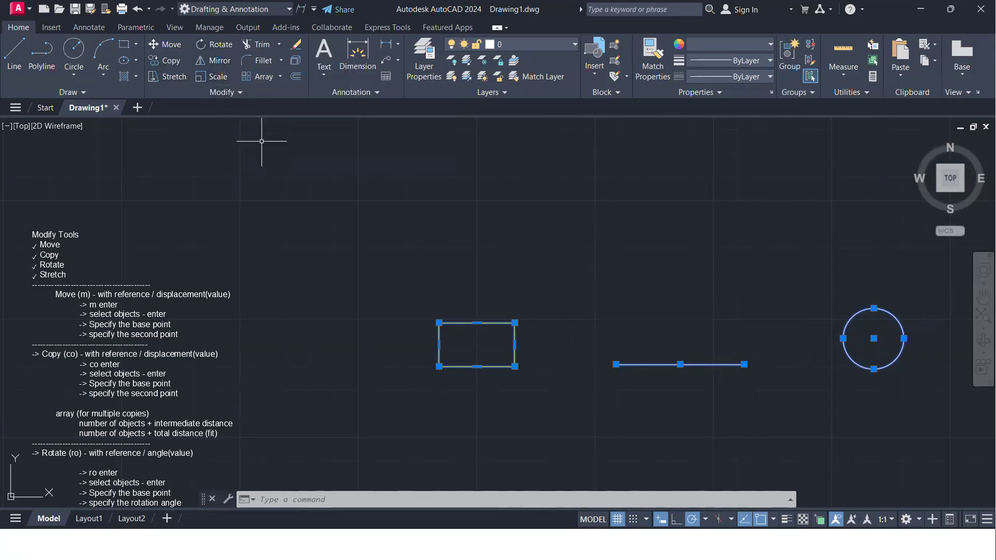
# - Cancel the stray selection window and deselect the rectangle, line and circle
pyautogui.click(507, 270)
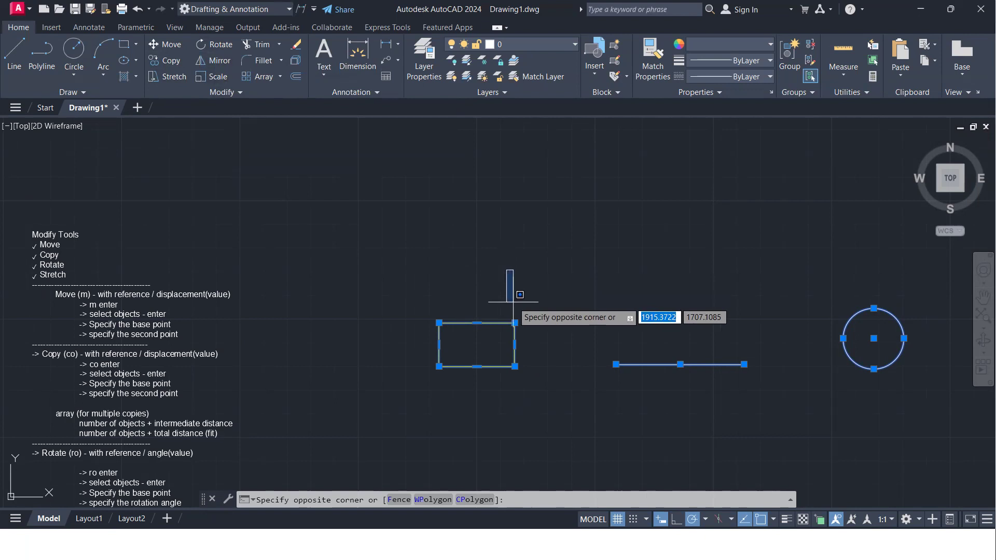
pyautogui.press('Escape')
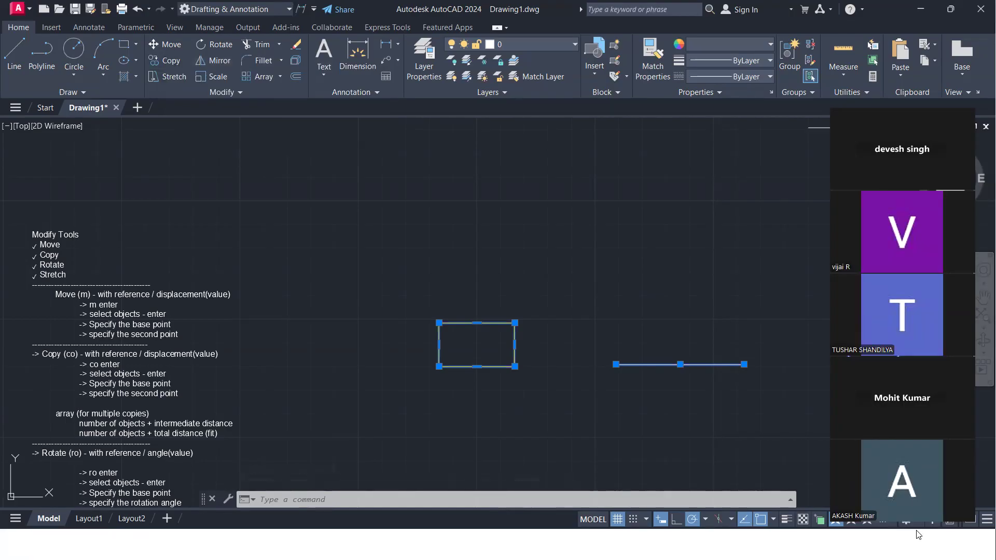
pyautogui.moveTo(142, 270); pyautogui.dragTo(151, 187, button='middle')
pyautogui.moveTo(291, 239); pyautogui.dragTo(230, 248, button='middle')
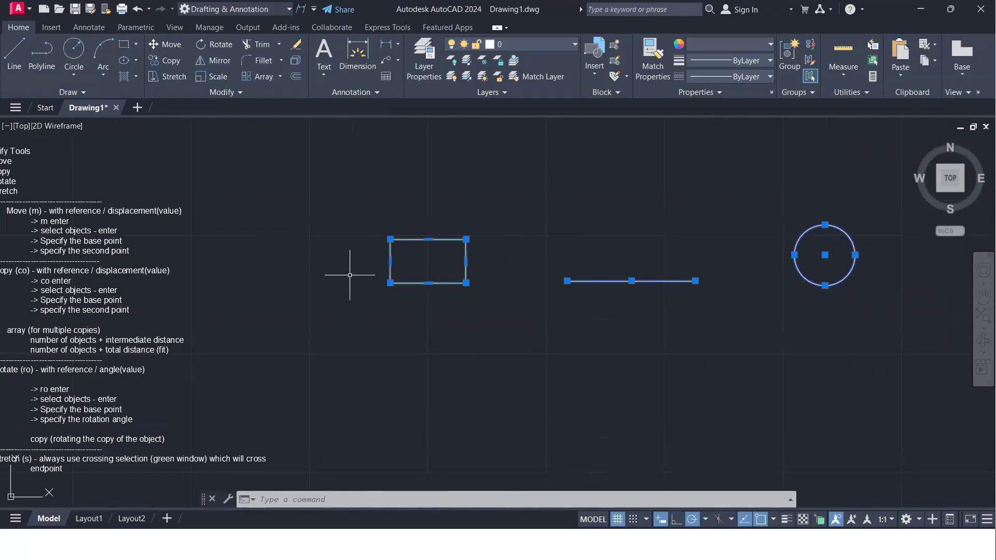
pyautogui.click(627, 296)
pyautogui.press('Escape')
pyautogui.press('Escape')
pyautogui.moveTo(431, 338); pyautogui.dragTo(238, 341, button='middle')
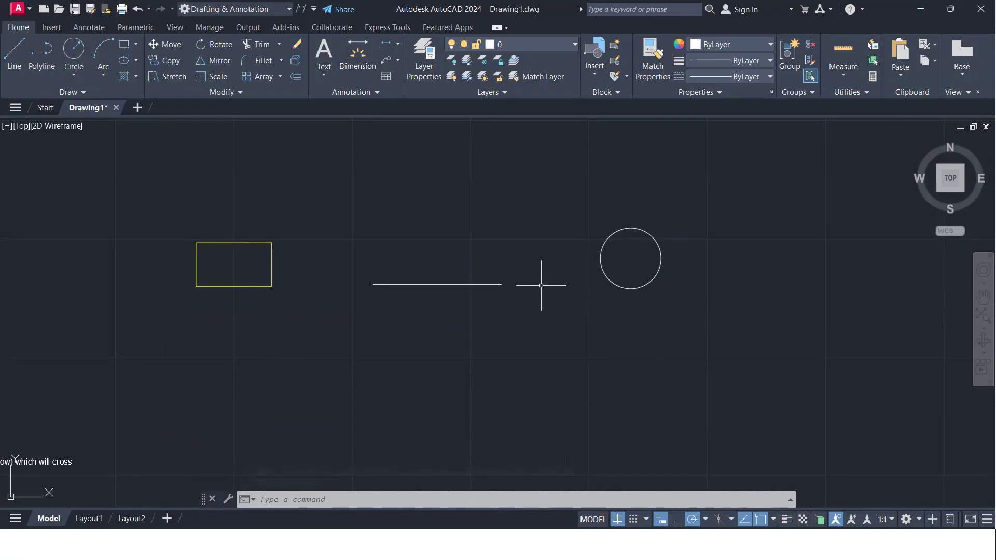
# - Draw a horizontal line about 130 units long in the empty area to the right of the existing circle
pyautogui.scroll(-2, 541, 286)
pyautogui.moveTo(545, 282); pyautogui.dragTo(219, 317, button='middle')
pyautogui.write('l')
pyautogui.press('Return')
pyautogui.click(464, 322)
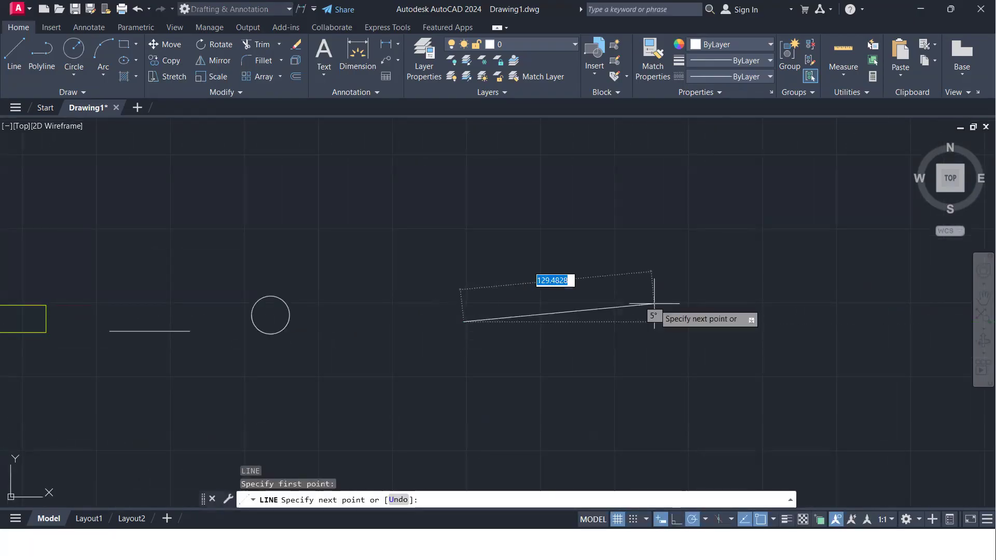
pyautogui.click(658, 322)
pyautogui.press('Return')
# - Draw a circle with a radius of about 15 units centred on the new line's left endpoint
pyautogui.write('c')
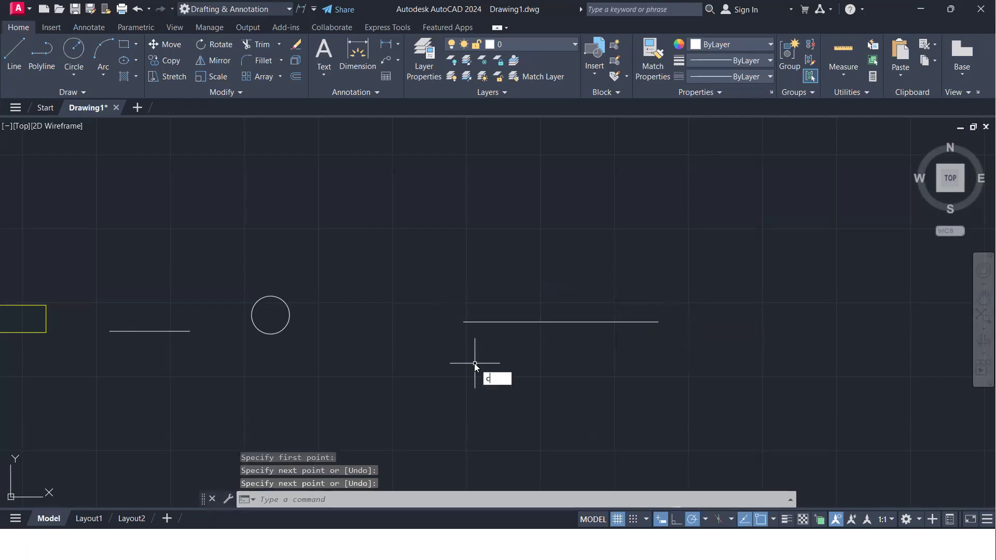
pyautogui.press('Return')
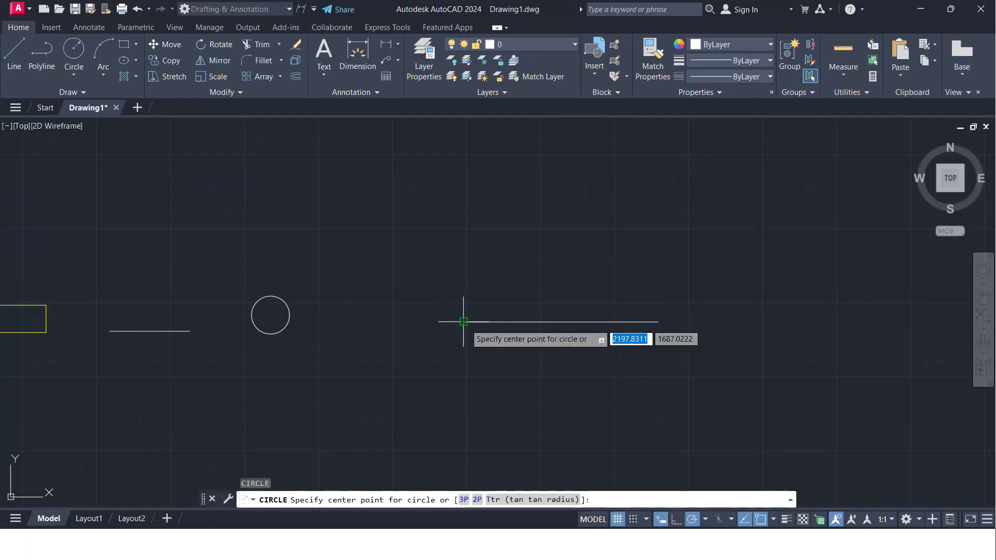
pyautogui.click(463, 321)
pyautogui.click(464, 345)
# - Move the circle on the line's left end 10 units to the right along the line, using its centre as base point
pyautogui.scroll(4, 483, 338)
pyautogui.scroll(-4, 483, 338)
pyautogui.moveTo(483, 338); pyautogui.dragTo(439, 360, button='middle')
pyautogui.scroll(2, 435, 353)
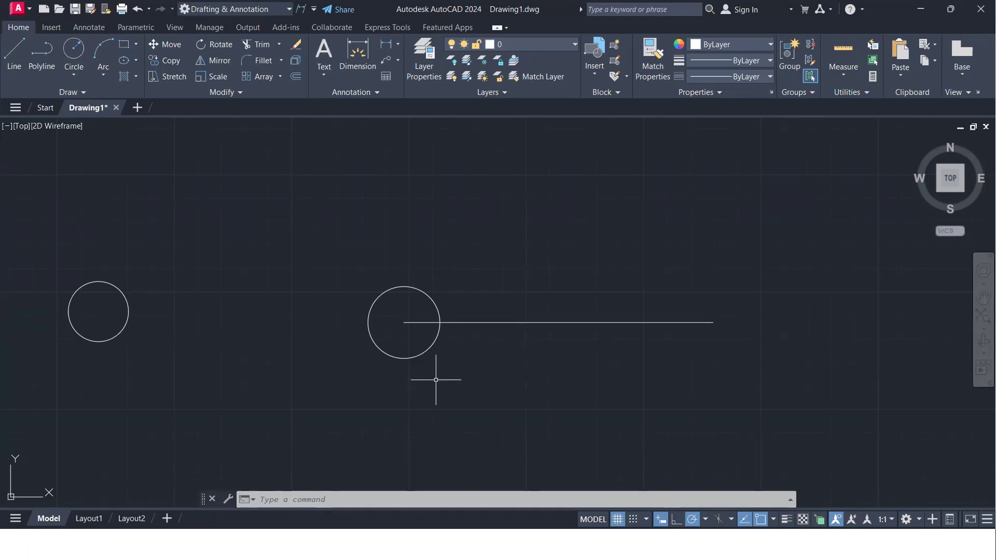
pyautogui.write('M')
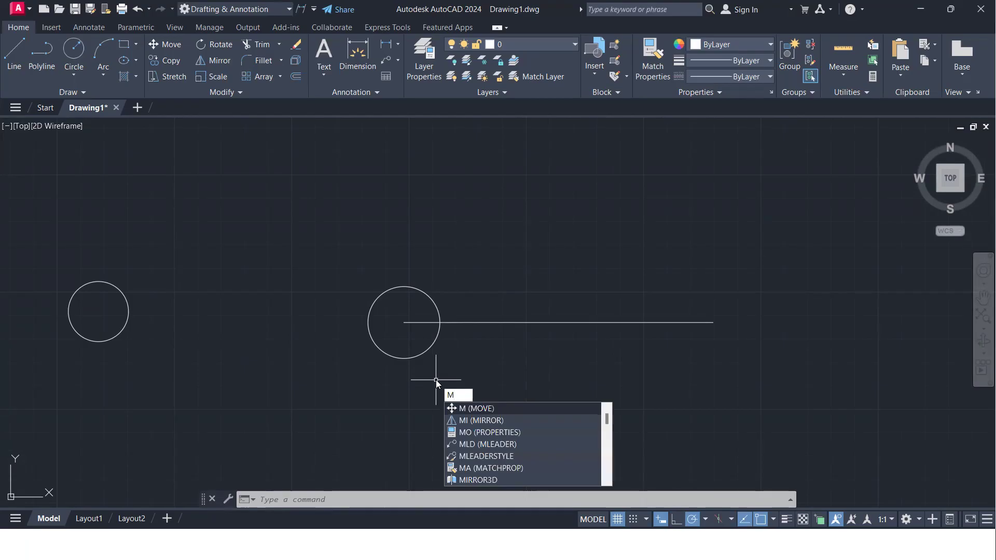
pyautogui.press('Return')
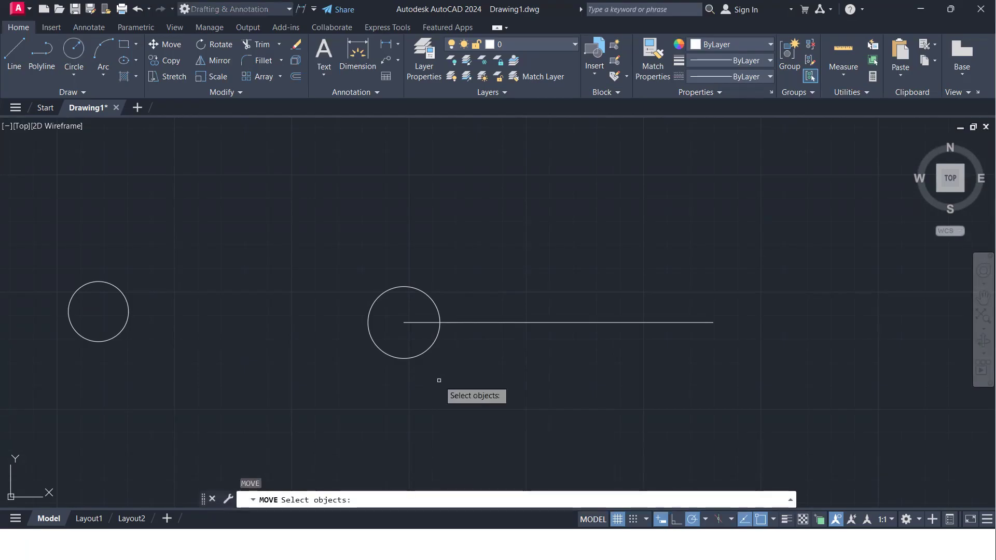
pyautogui.click(429, 347)
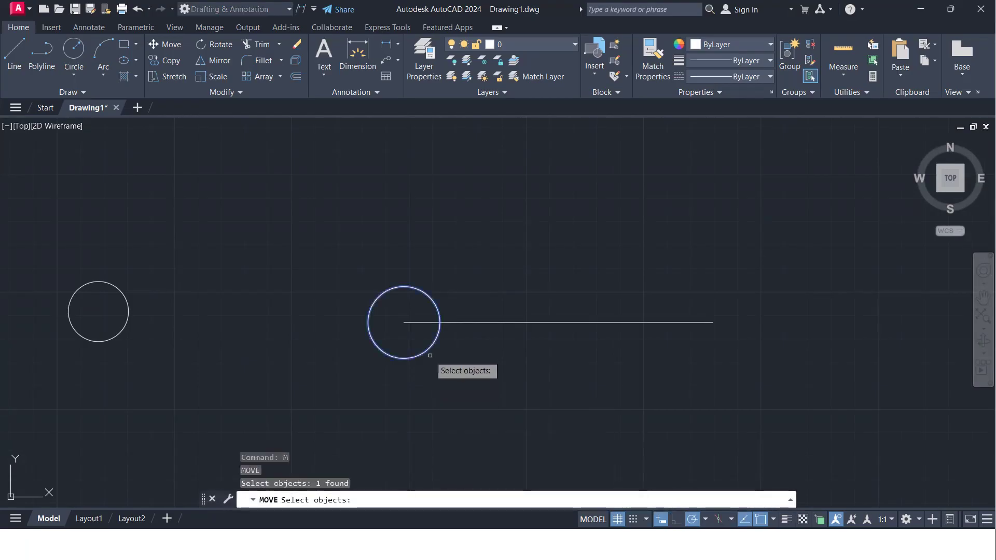
pyautogui.press('Return')
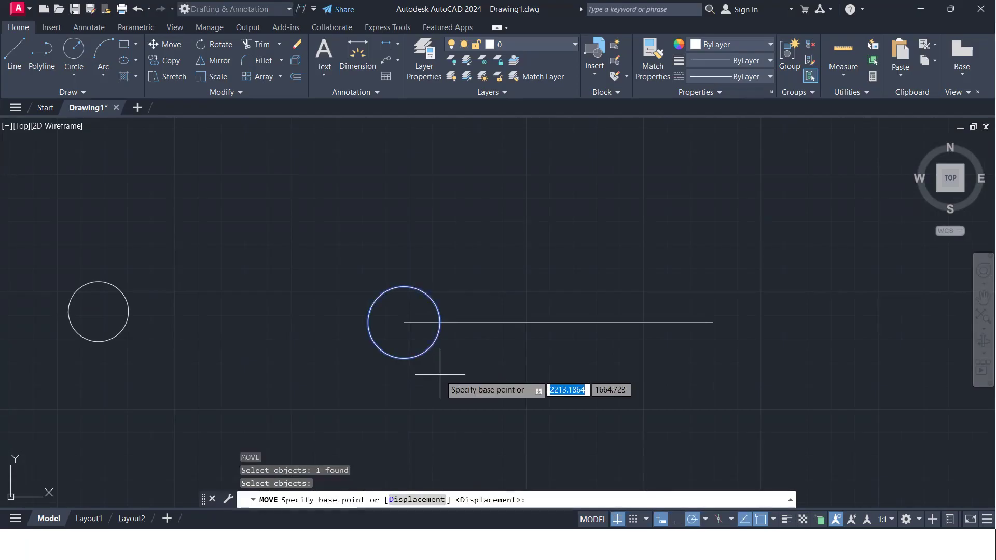
pyautogui.click(405, 322)
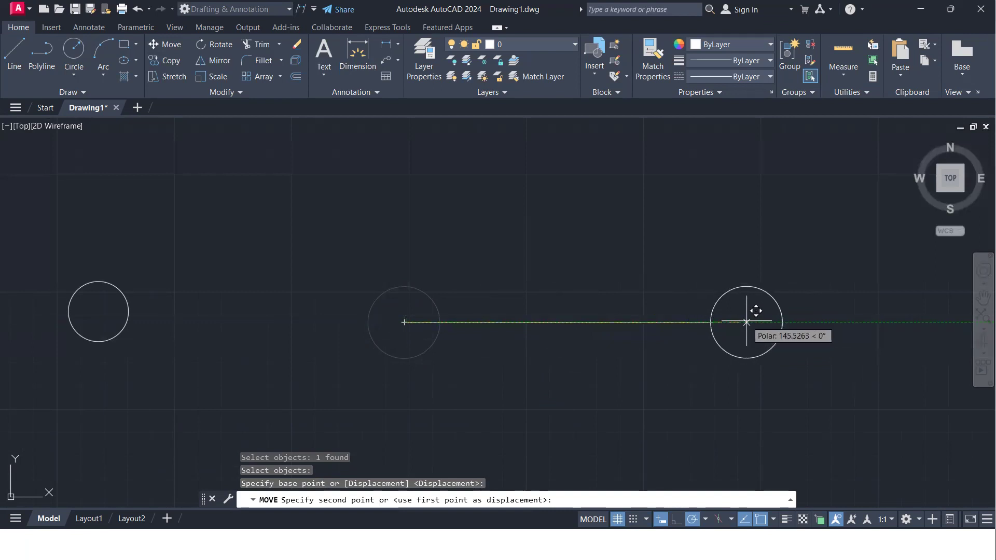
pyautogui.write('10')
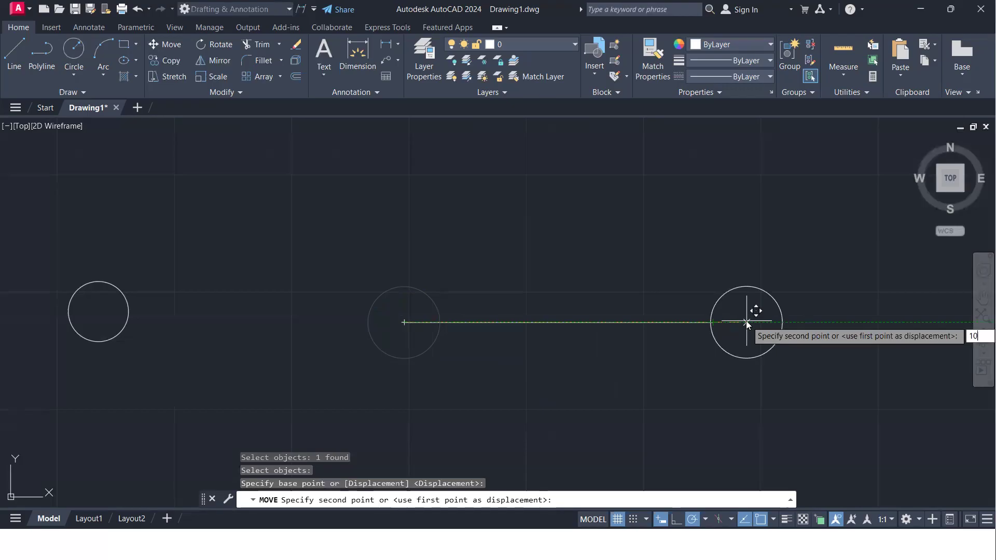
pyautogui.press('Return')
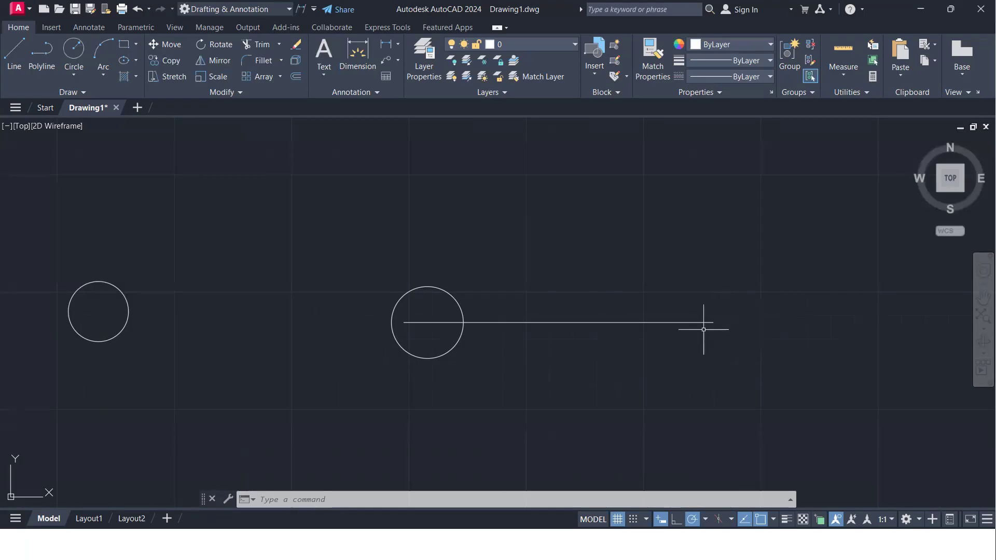
# - Move the circle from its centre to the right endpoint of the line
pyautogui.click(463, 388)
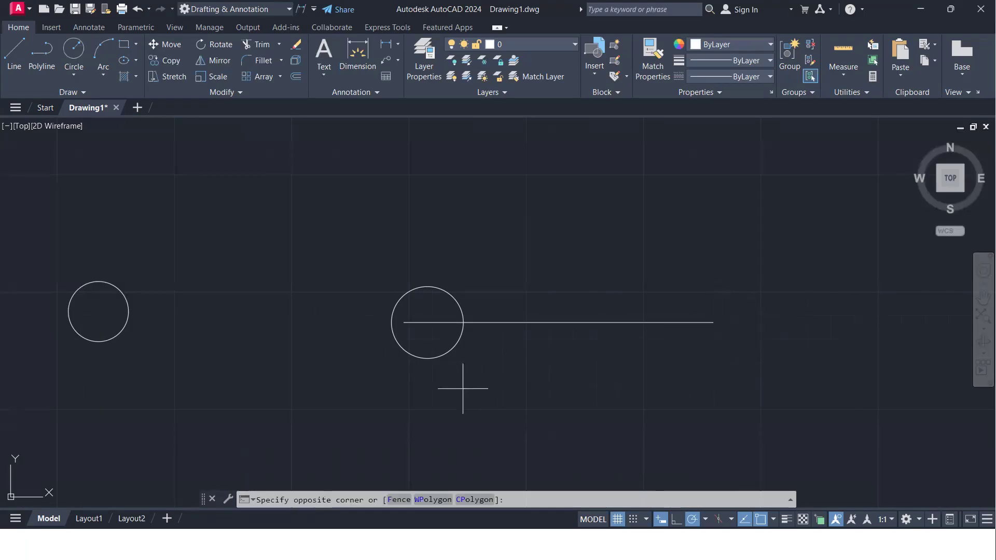
pyautogui.click(412, 335)
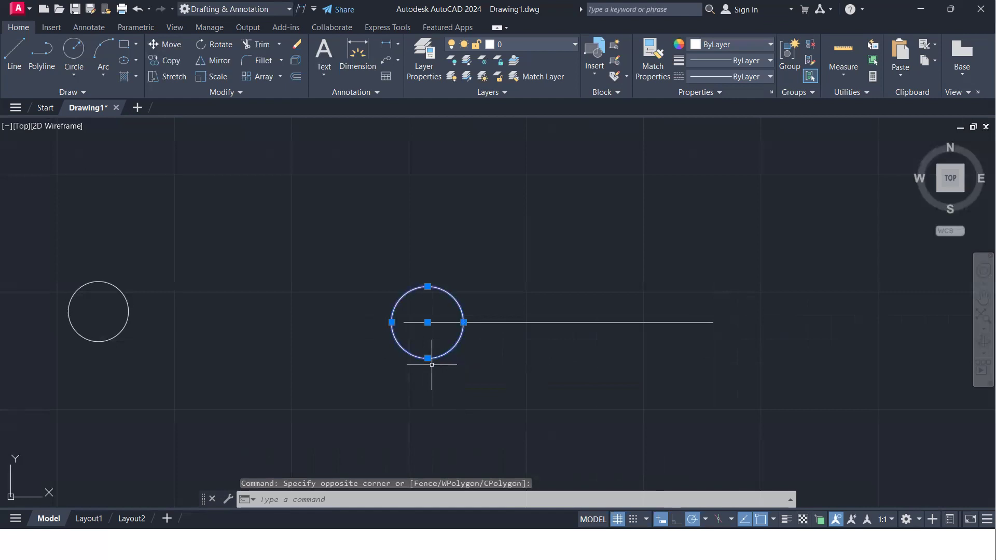
pyautogui.write('m')
pyautogui.press('Return')
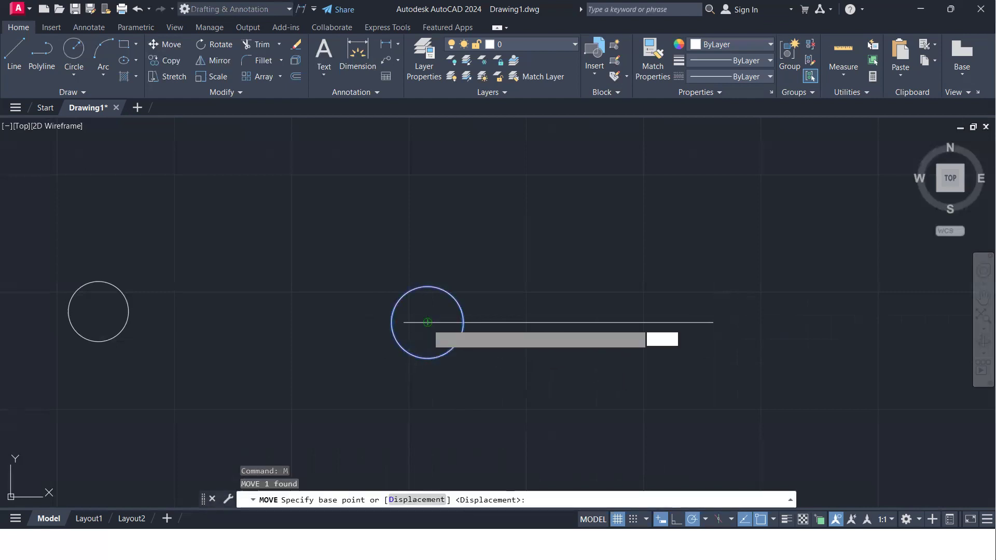
pyautogui.click(428, 322)
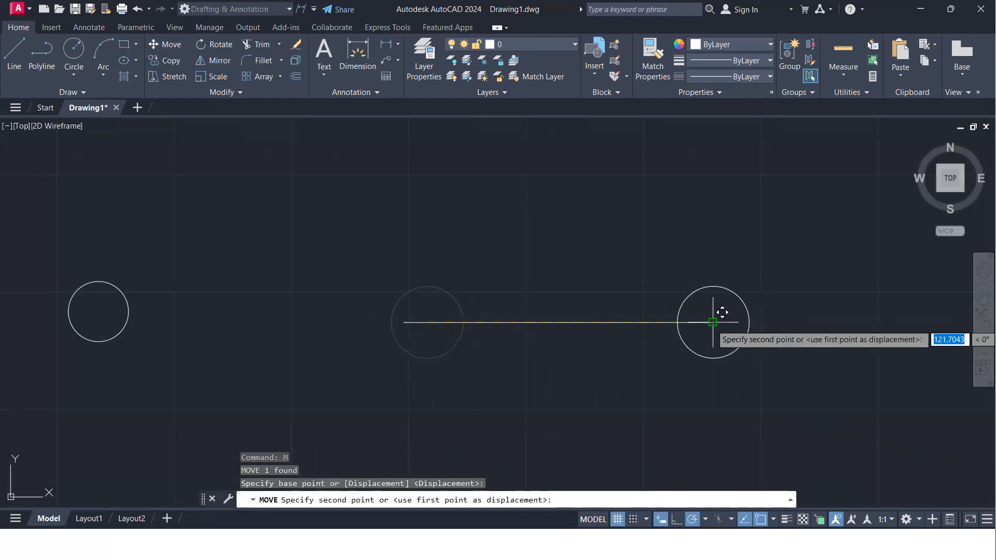
pyautogui.click(713, 322)
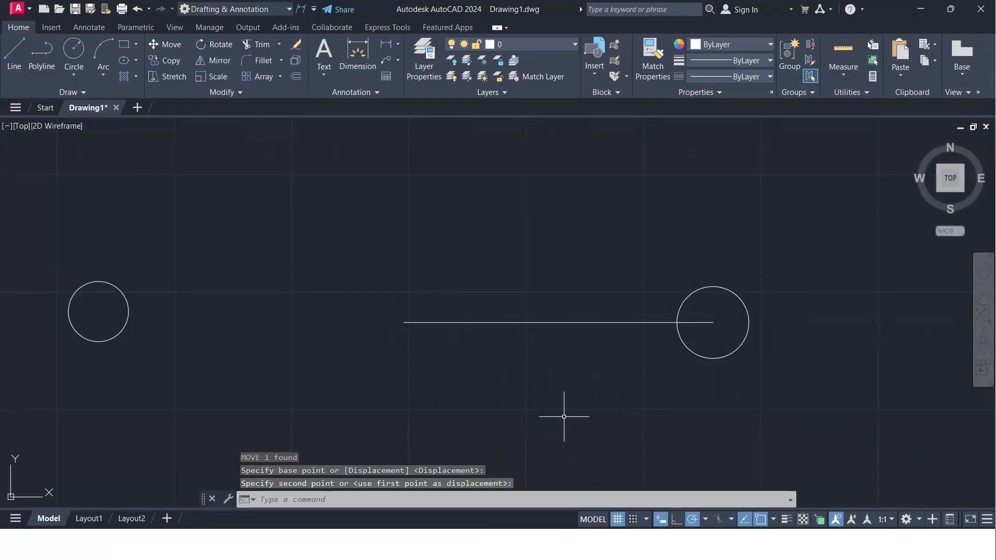
# - Move the line and its end circle together about 75 units to the left, using the circle's left quadrant as base point
pyautogui.scroll(-3, 564, 417)
pyautogui.moveTo(534, 400); pyautogui.dragTo(561, 342, button='middle')
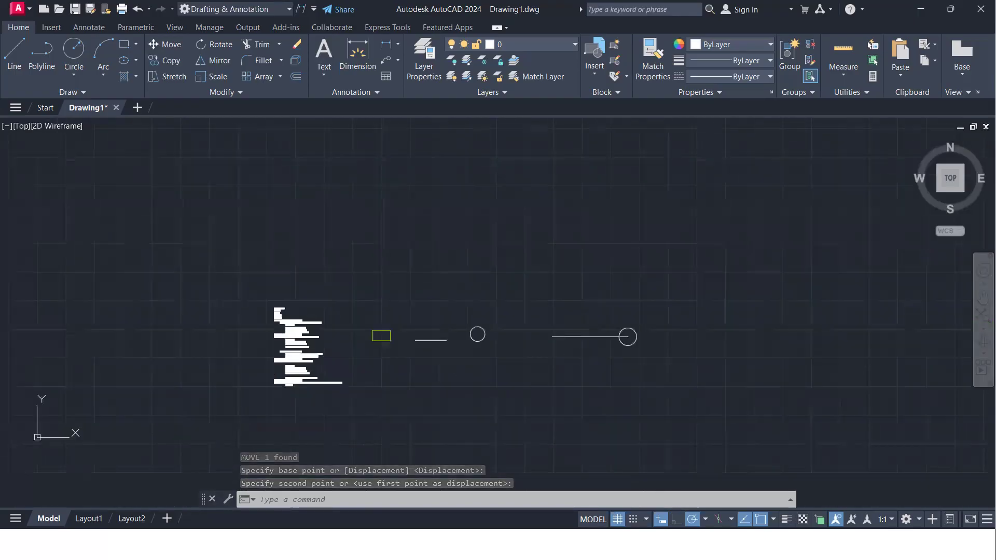
pyautogui.scroll(2, 647, 352)
pyautogui.click(647, 352)
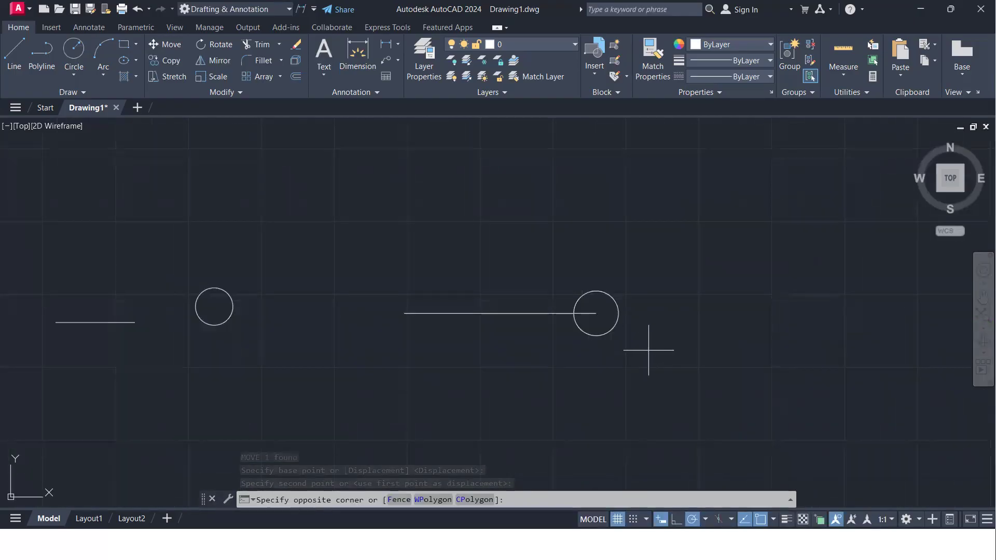
pyautogui.click(417, 256)
pyautogui.write('m')
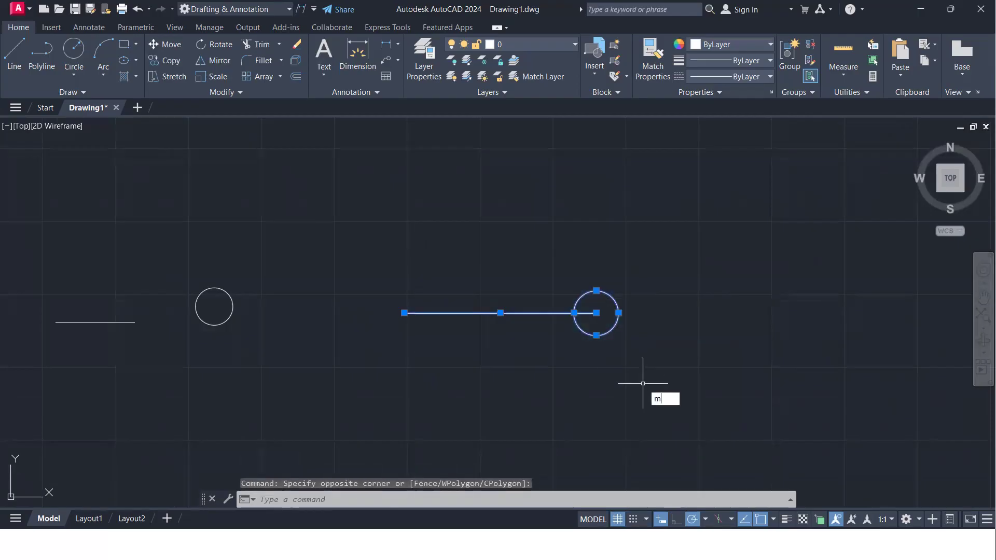
pyautogui.press('Return')
pyautogui.click(574, 313)
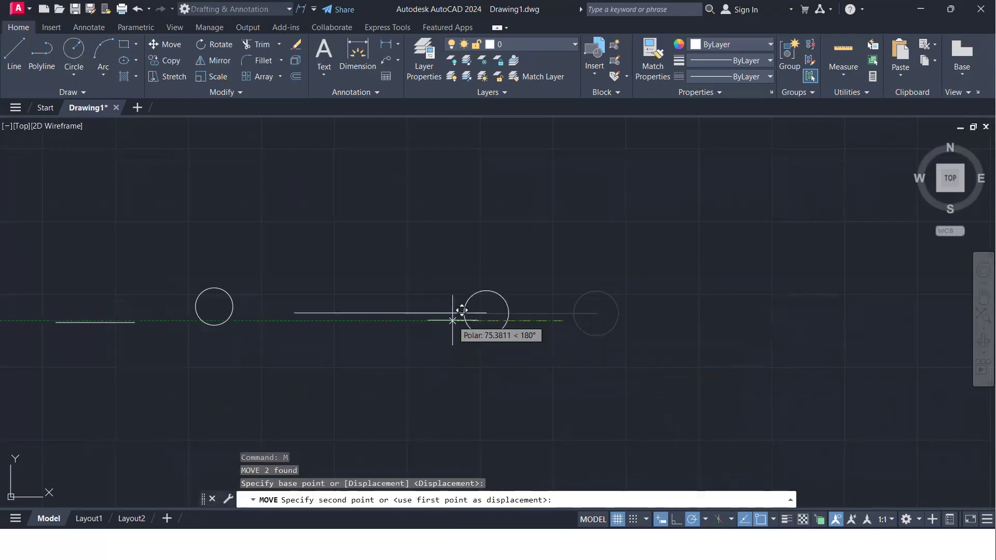
pyautogui.click(460, 311)
# - Draw a large circle with a radius of about 55 units in the empty area right of the moved line
pyautogui.moveTo(447, 380); pyautogui.dragTo(453, 382, button='middle')
pyautogui.moveTo(767, 308); pyautogui.dragTo(568, 343, button='middle')
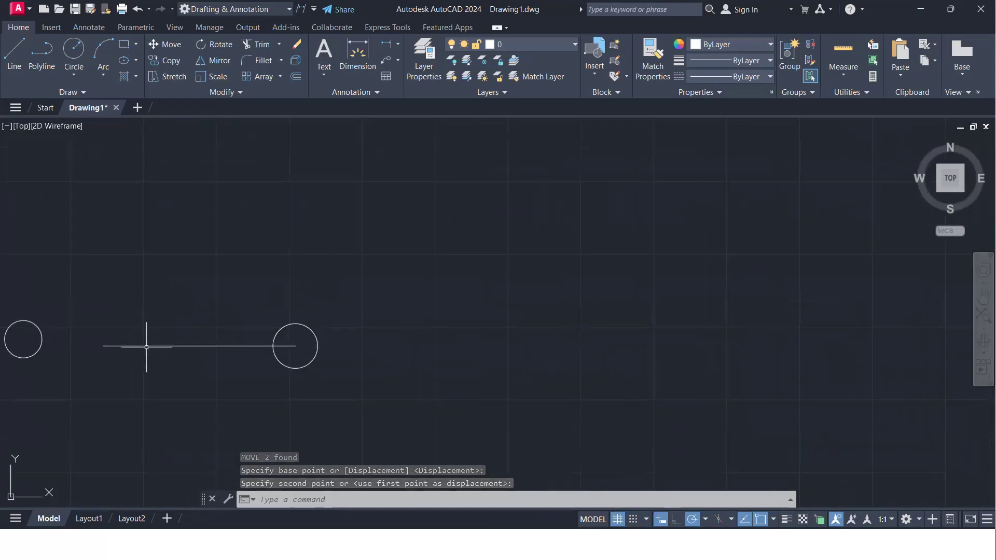
pyautogui.moveTo(316, 326); pyautogui.dragTo(387, 313, button='middle')
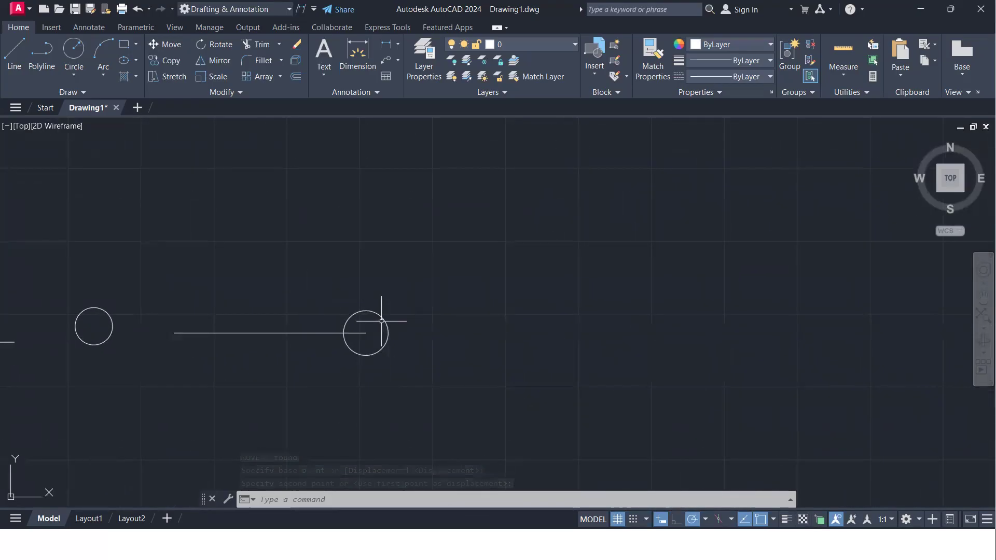
pyautogui.write('c')
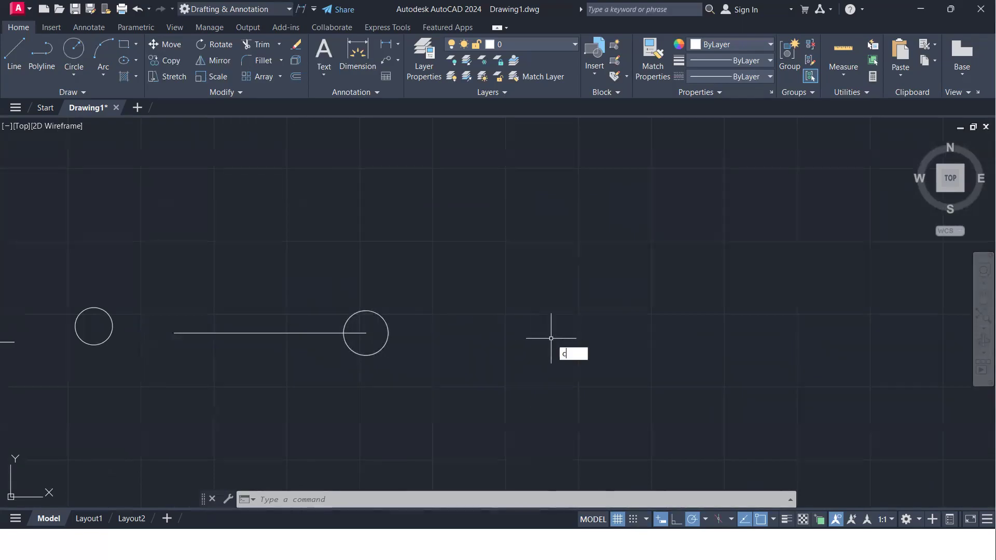
pyautogui.press('Return')
pyautogui.click(614, 293)
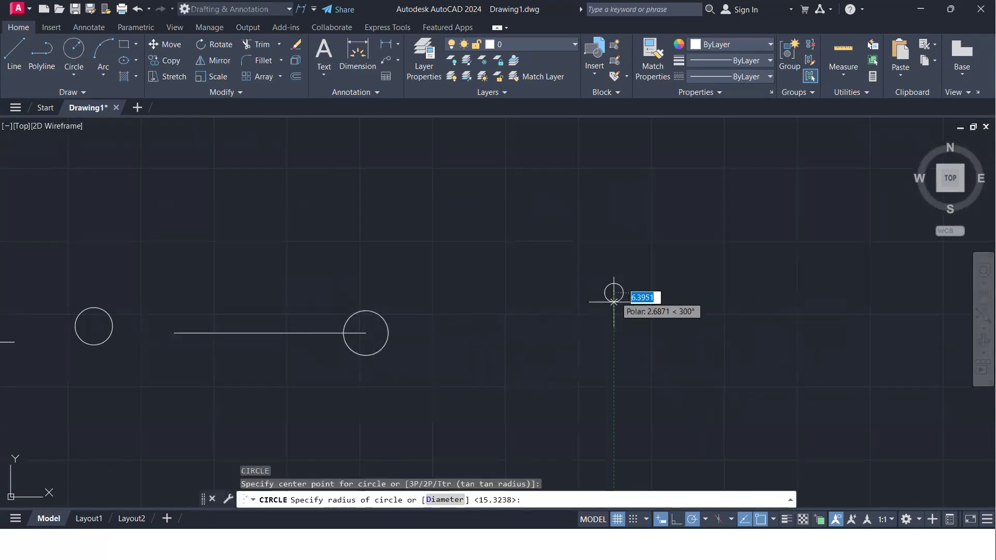
pyautogui.click(615, 374)
# - Draw a small circle centred on the right quadrant of the large circle
pyautogui.press('Return')
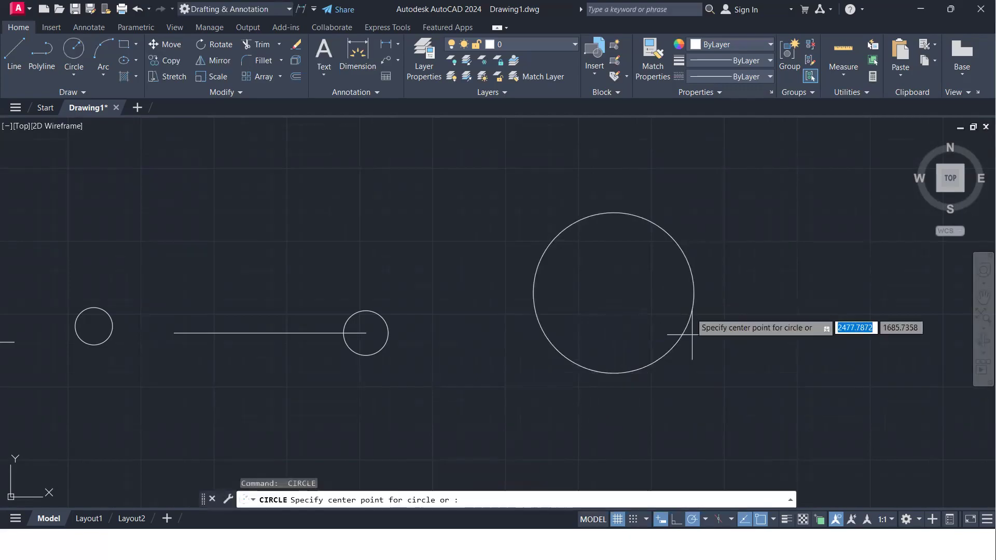
pyautogui.click(694, 293)
pyautogui.click(699, 311)
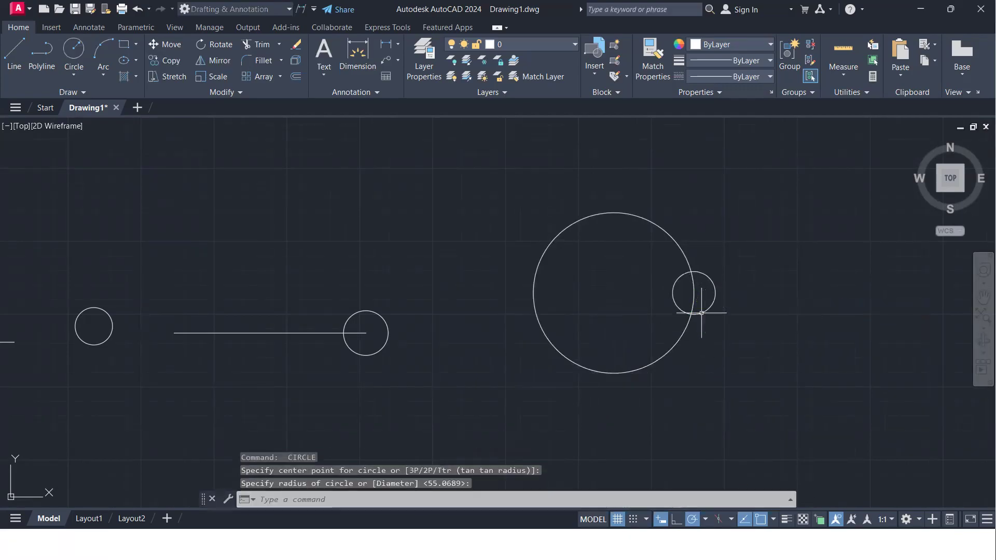
# - Move the small circle from its centre to the top quadrant of the large circle
pyautogui.click(672, 271)
pyautogui.click(719, 317)
pyautogui.write('M')
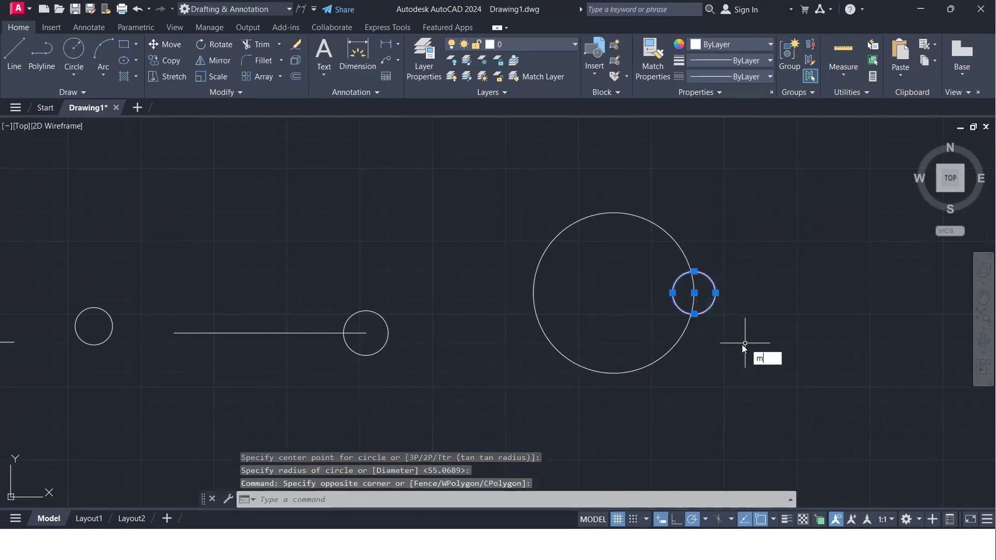
pyautogui.press('Return')
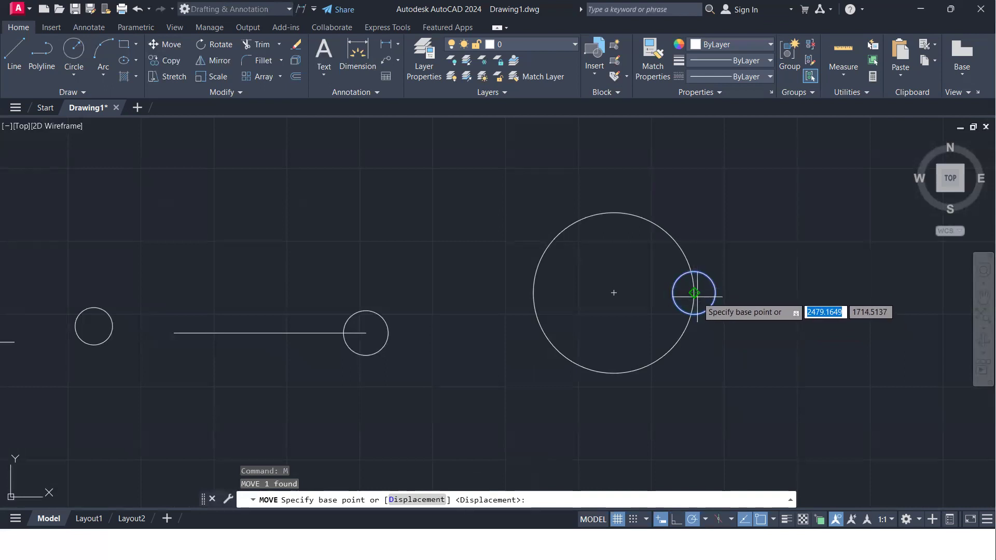
pyautogui.click(694, 293)
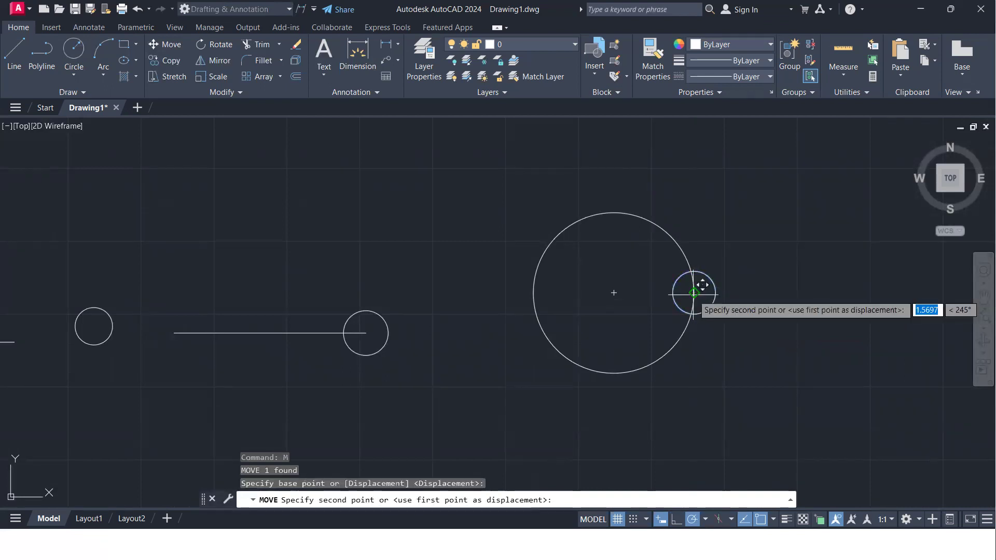
pyautogui.click(614, 213)
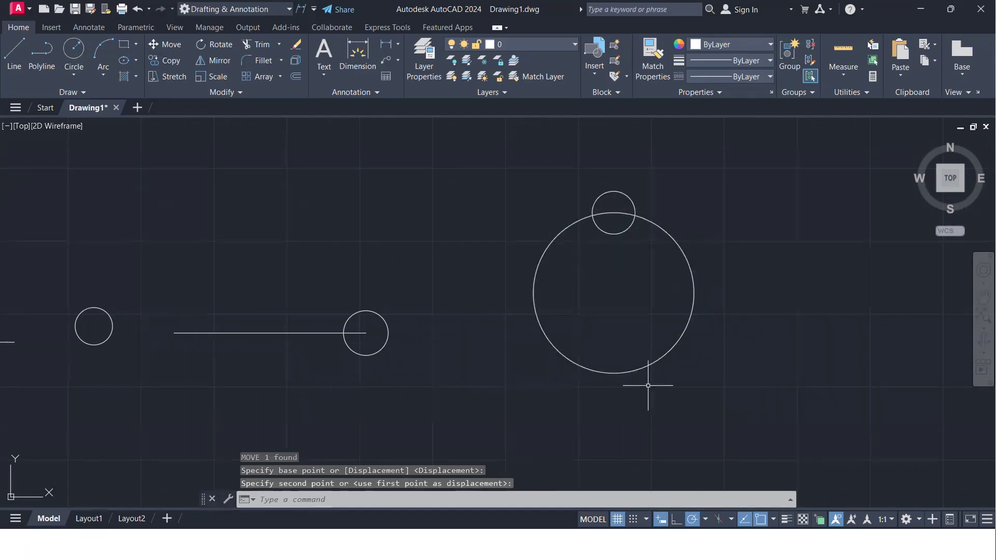
# - Look over the drawn shapes, from the rectangle, line and circle to the moved line and the circle pair
pyautogui.scroll(-5, 678, 315)
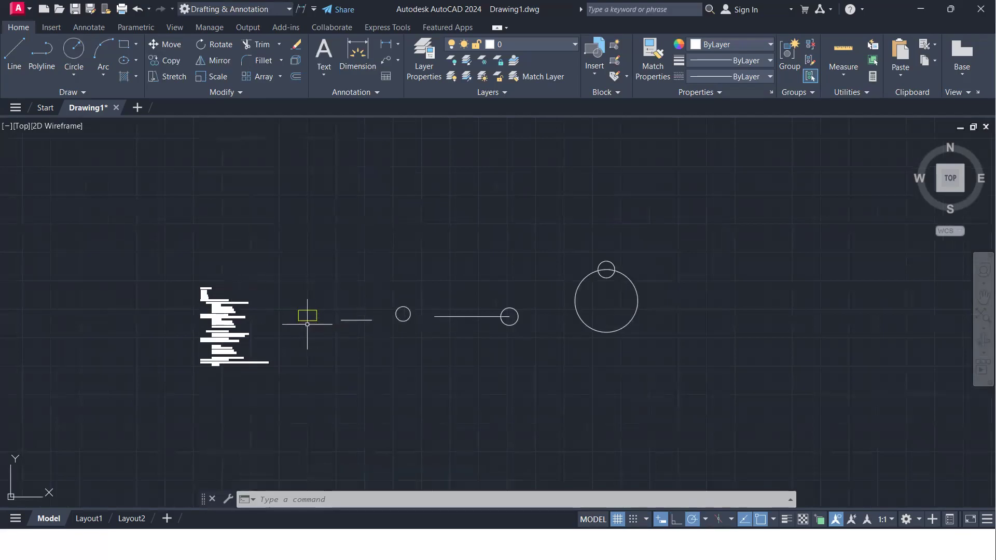
pyautogui.scroll(8, 307, 325)
pyautogui.scroll(-4, 301, 305)
pyautogui.moveTo(322, 327); pyautogui.dragTo(297, 343, button='middle')
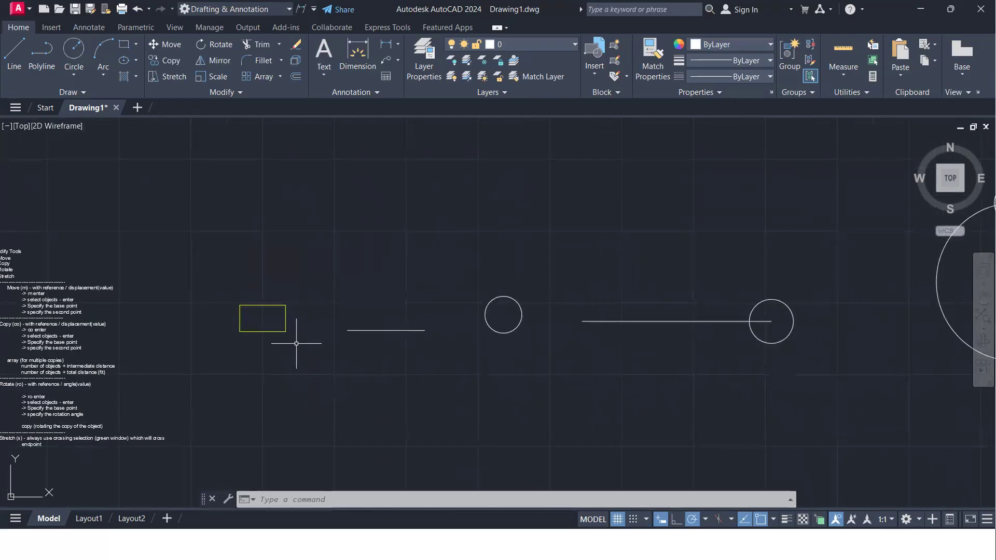
pyautogui.scroll(4, 296, 343)
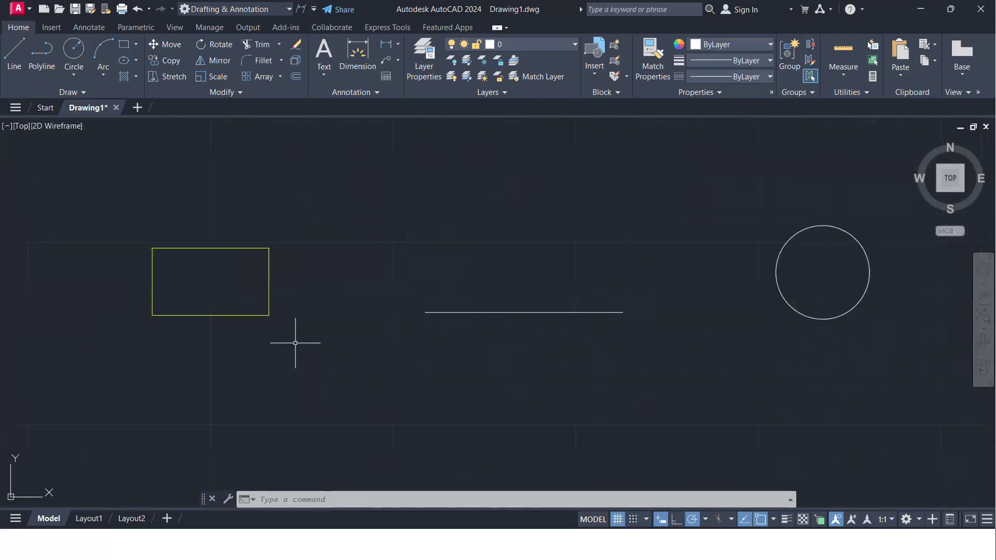
pyautogui.scroll(-4, 295, 343)
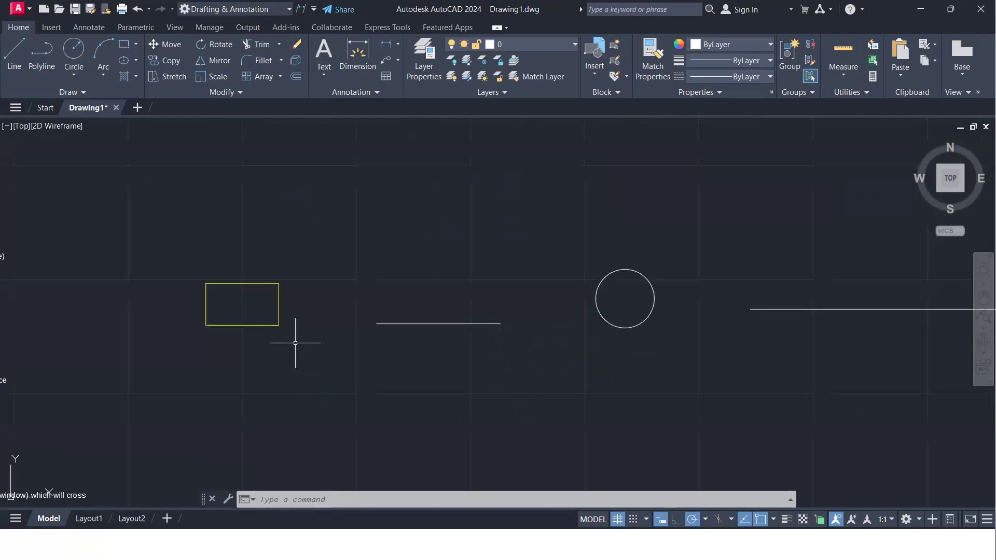
pyautogui.scroll(4, 298, 337)
pyautogui.scroll(-4, 514, 332)
pyautogui.moveTo(707, 286); pyautogui.dragTo(387, 235, button='middle')
pyautogui.scroll(2, 514, 268)
pyautogui.moveTo(513, 269); pyautogui.dragTo(438, 341, button='middle')
pyautogui.scroll(-2, 438, 340)
pyautogui.moveTo(589, 343); pyautogui.dragTo(449, 376, button='middle')
pyautogui.scroll(-2, 449, 376)
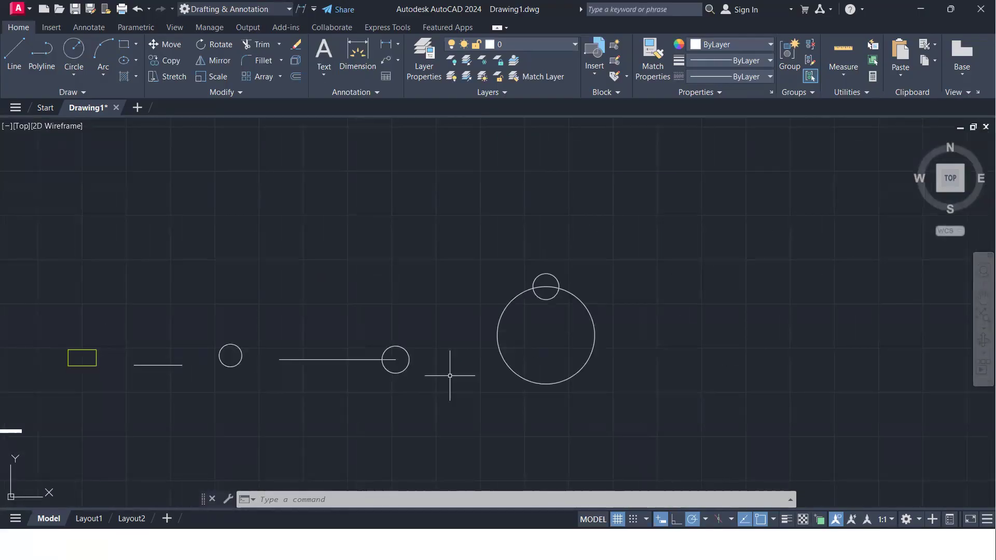
# - Read the Modify Tools notes on moving objects with a reference or a displacement value
pyautogui.moveTo(538, 371)
pyautogui.mouseDown(button='middle')
pyautogui.moveTo(444, 334)
pyautogui.moveTo(521, 325)
pyautogui.mouseUp(button='middle')
pyautogui.scroll(2, 441, 333)
pyautogui.scroll(-2, 521, 325)
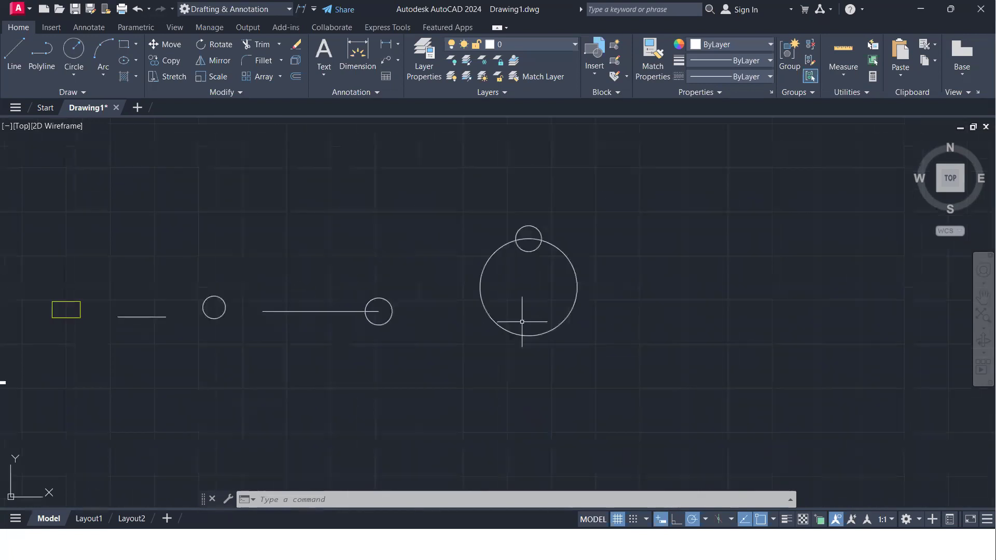
pyautogui.moveTo(399, 355)
pyautogui.mouseDown(button='middle')
pyautogui.moveTo(560, 320)
pyautogui.moveTo(737, 326)
pyautogui.mouseUp(button='middle')
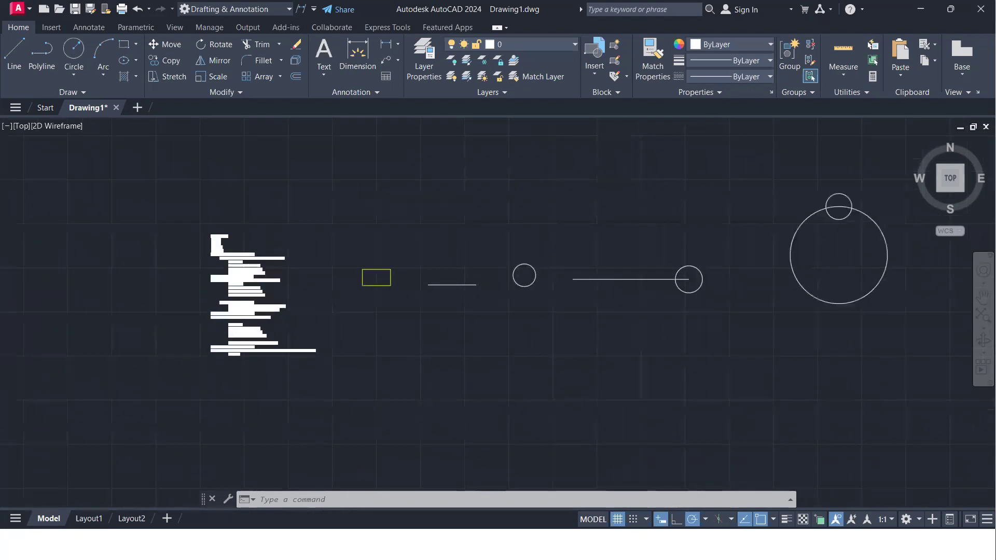
pyautogui.scroll(8, 247, 274)
pyautogui.moveTo(284, 274); pyautogui.dragTo(195, 339, button='middle')
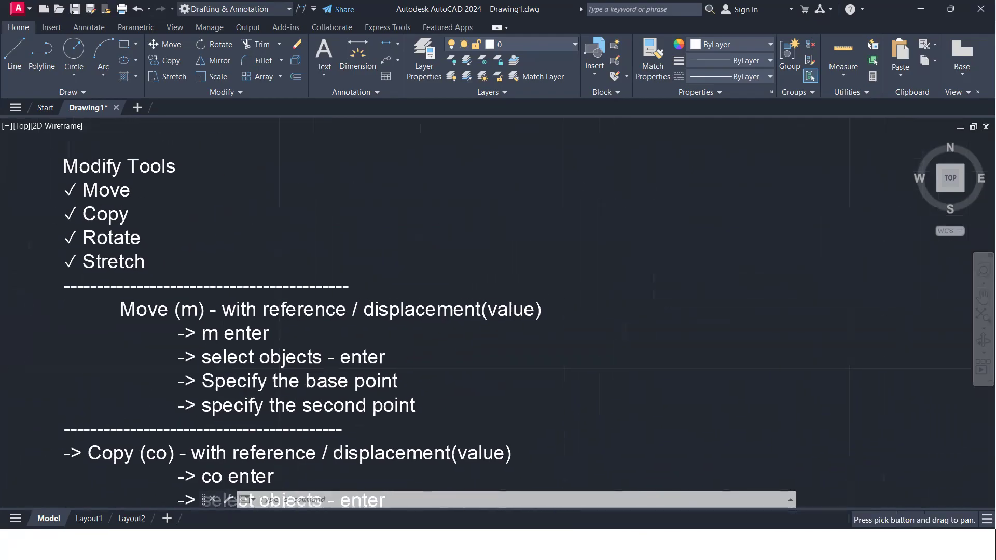
# - Move the yellow rectangle 50 units at 45° up and to the right, using its centre as the base point
pyautogui.scroll(-2, 686, 240)
pyautogui.moveTo(687, 241); pyautogui.dragTo(320, 219, button='middle')
pyautogui.click(690, 406)
pyautogui.click(625, 345)
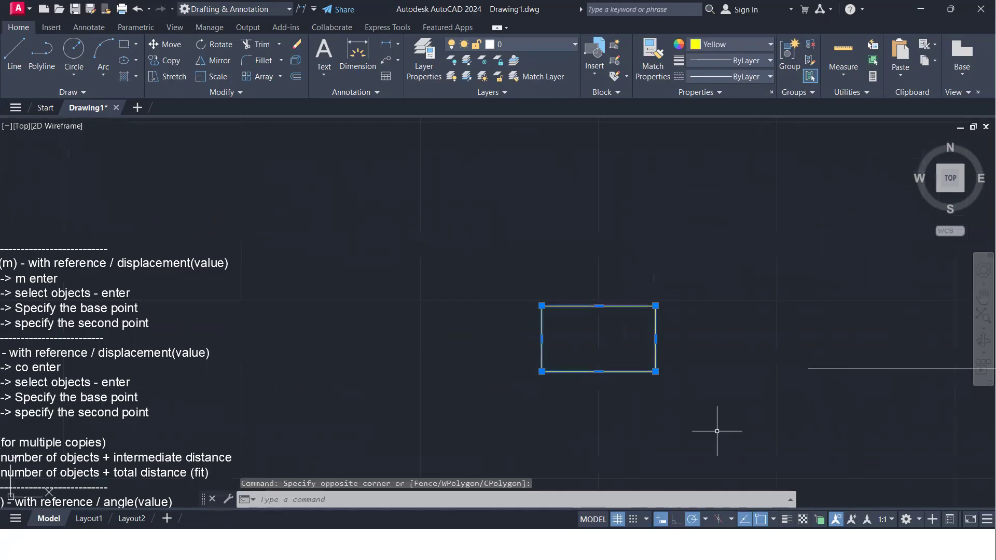
pyautogui.write('m')
pyautogui.press('Return')
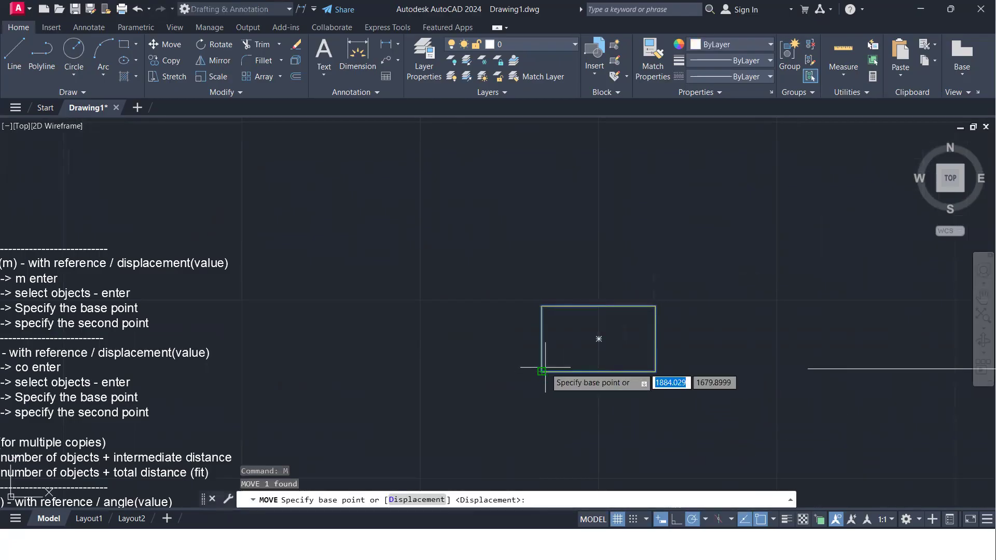
pyautogui.click(599, 339)
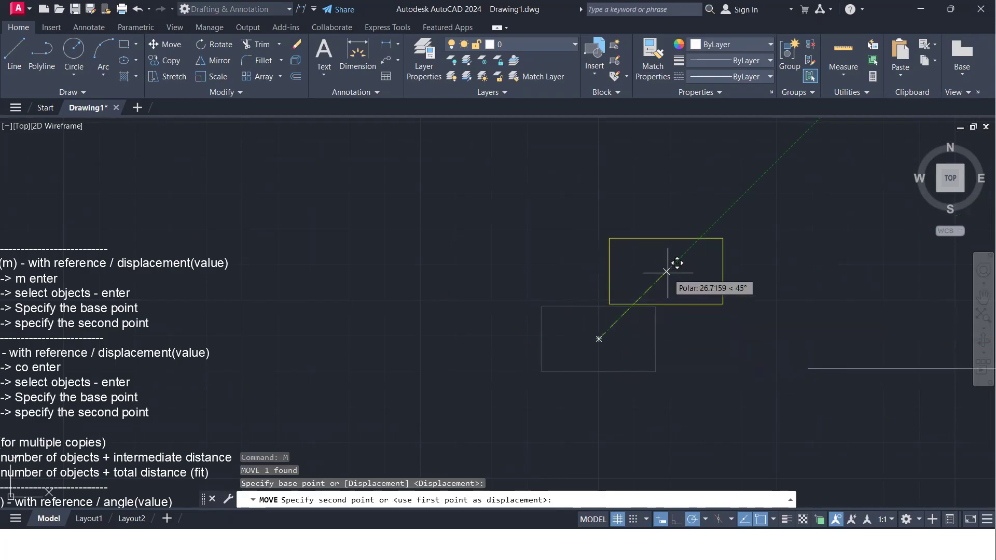
pyautogui.write('50')
pyautogui.press('Return')
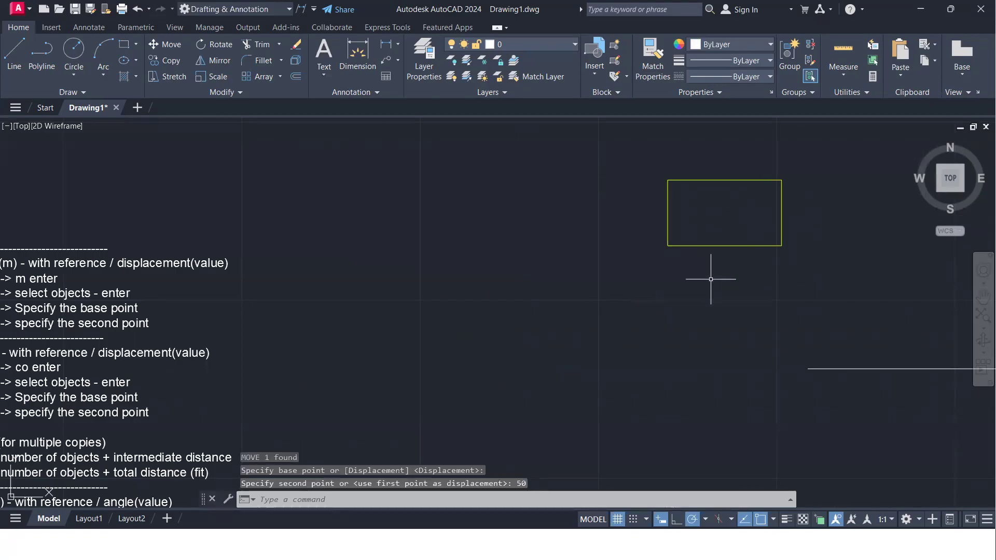
# - Inspect the moved rectangle's position relative to the nearby line and the rest of the drawing
pyautogui.scroll(-3, 711, 279)
pyautogui.moveTo(754, 222)
pyautogui.mouseDown(button='middle')
pyautogui.moveTo(507, 276)
pyautogui.moveTo(703, 134)
pyautogui.mouseUp(button='middle')
pyautogui.scroll(5, 507, 275)
pyautogui.scroll(-4, 700, 201)
pyautogui.scroll(2, 690, 207)
pyautogui.moveTo(690, 209); pyautogui.dragTo(648, 277, button='middle')
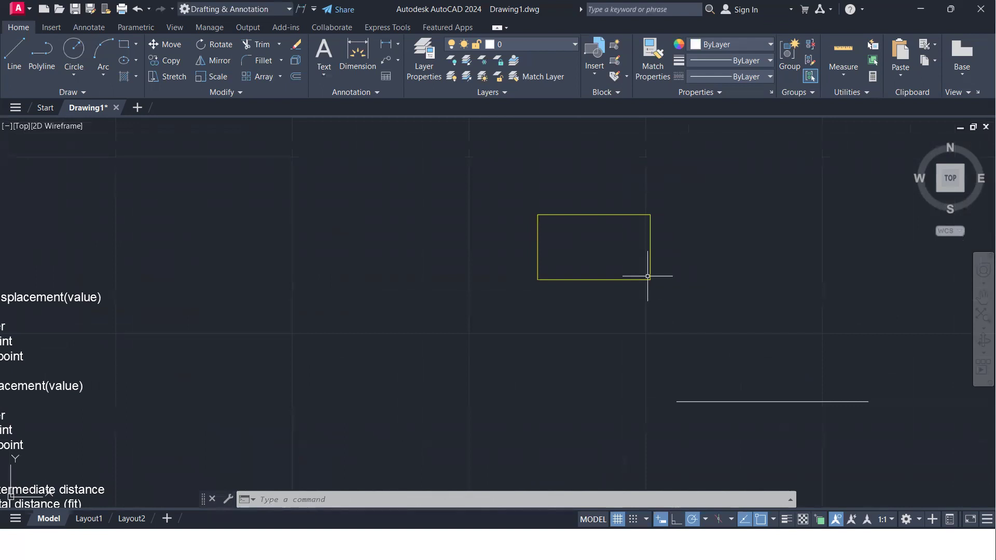
pyautogui.moveTo(574, 295); pyautogui.dragTo(663, 257, button='middle')
pyautogui.middleClick(663, 256)
pyautogui.middleClick(662, 256)
pyautogui.moveTo(412, 278); pyautogui.dragTo(501, 277, button='middle')
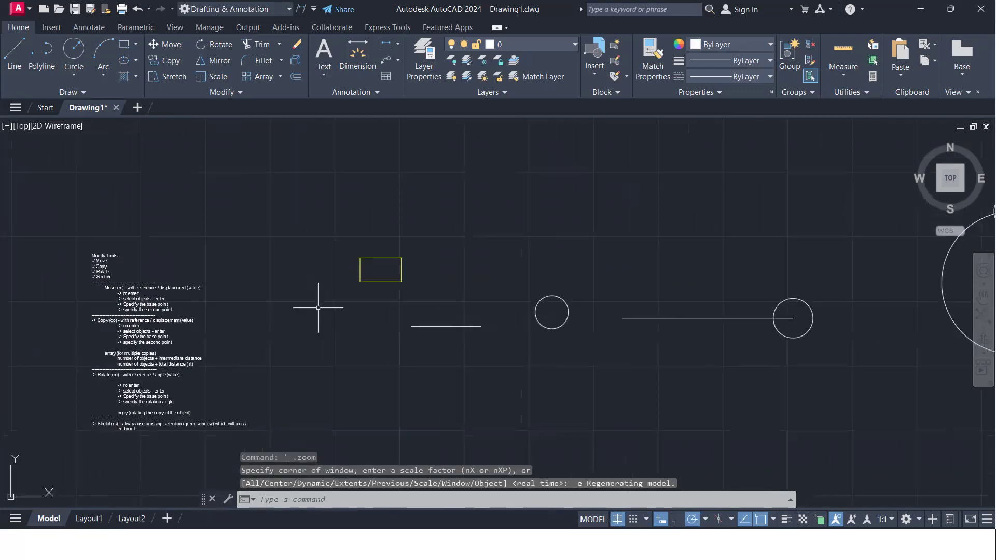
# - Read the Copy instructions in the notes and return to the line with a circle on its right endpoint
pyautogui.scroll(8, 124, 327)
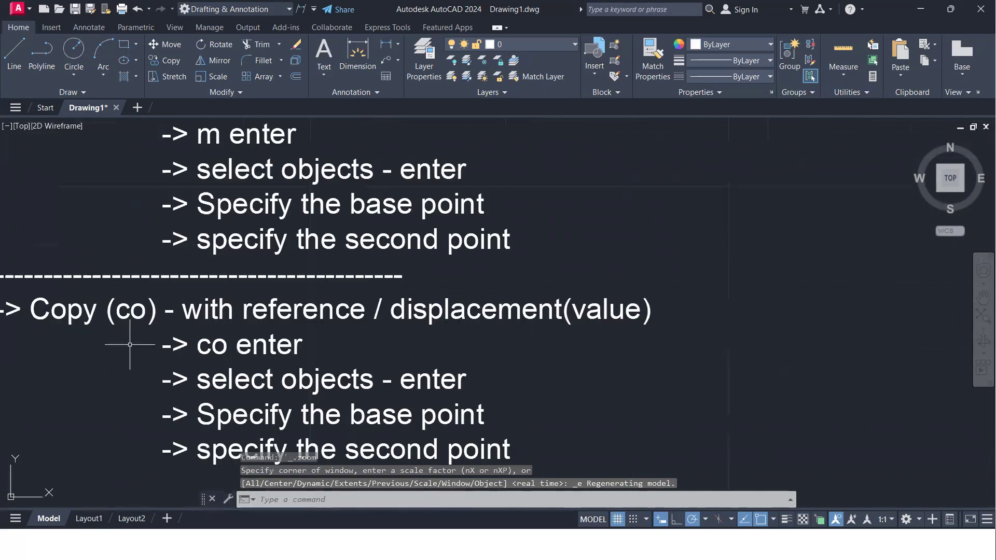
pyautogui.scroll(-5, 129, 344)
pyautogui.moveTo(302, 372); pyautogui.dragTo(206, 356, button='middle')
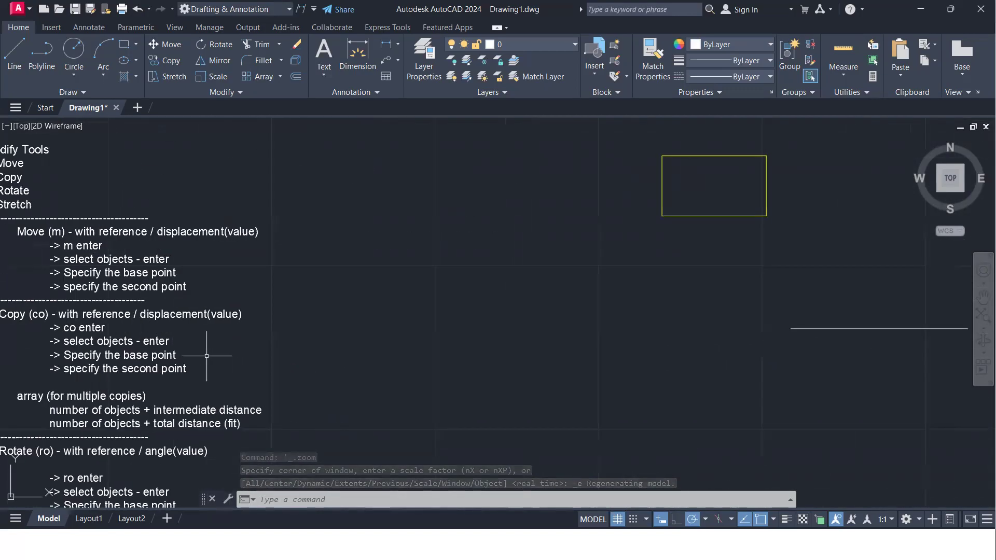
pyautogui.moveTo(89, 332)
pyautogui.mouseDown(button='middle')
pyautogui.moveTo(335, 291)
pyautogui.moveTo(194, 341)
pyautogui.moveTo(46, 343)
pyautogui.mouseUp(button='middle')
pyautogui.scroll(4, 298, 287)
pyautogui.scroll(-4, 47, 343)
pyautogui.moveTo(646, 348); pyautogui.dragTo(64, 289, button='middle')
pyautogui.moveTo(634, 287); pyautogui.dragTo(259, 366, button='middle')
pyautogui.scroll(-3, 497, 356)
pyautogui.moveTo(496, 356); pyautogui.dragTo(496, 356, button='middle')
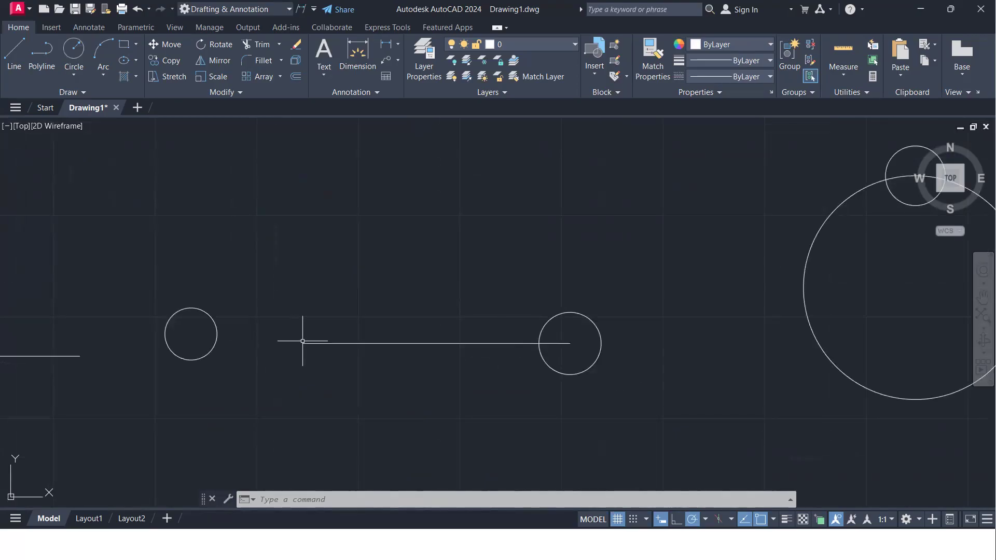
pyautogui.click(617, 382)
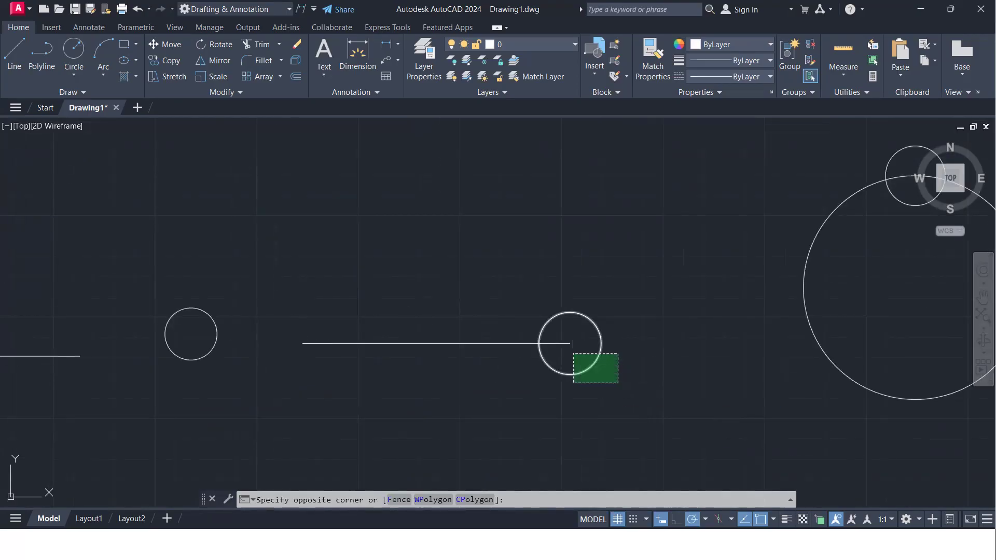
pyautogui.click(574, 353)
pyautogui.write('co')
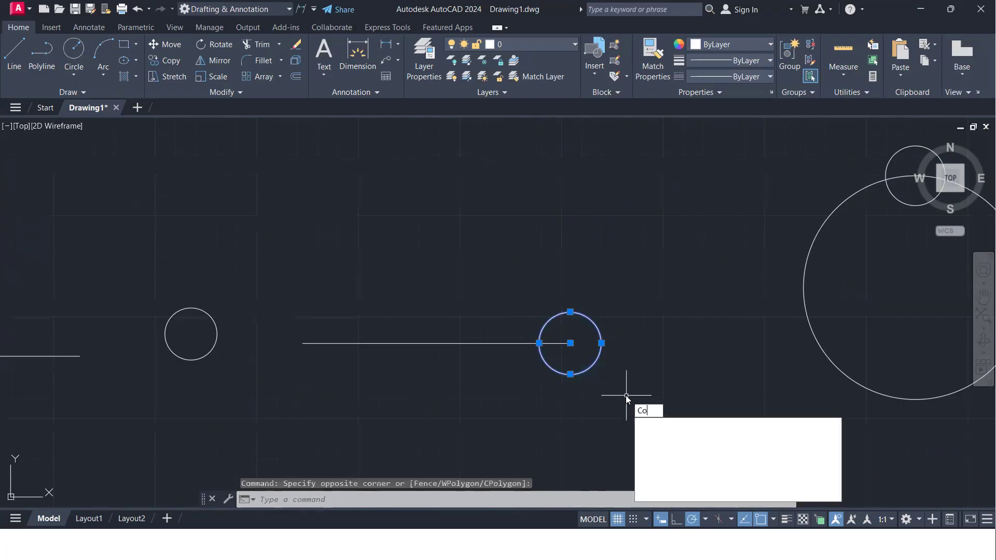
pyautogui.press('Return')
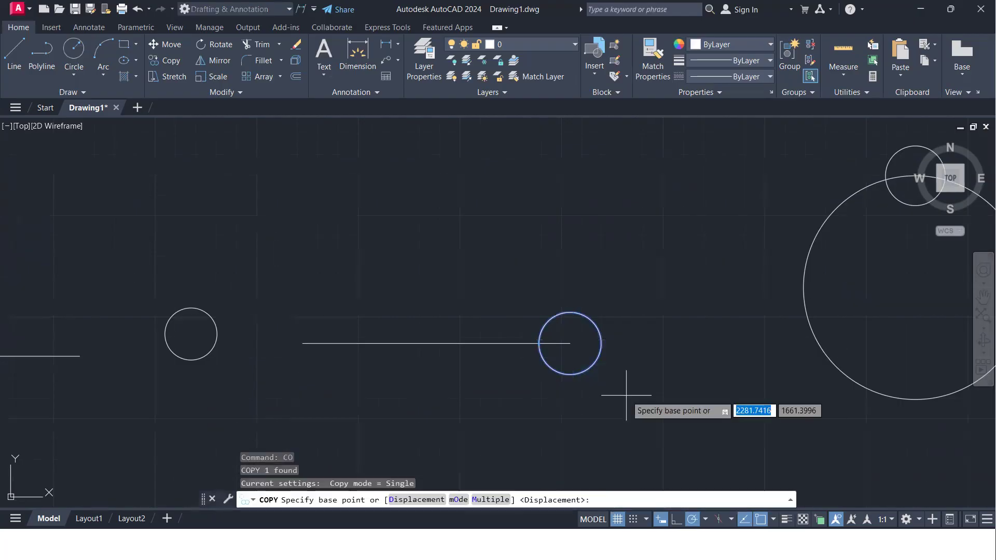
pyautogui.press('Escape')
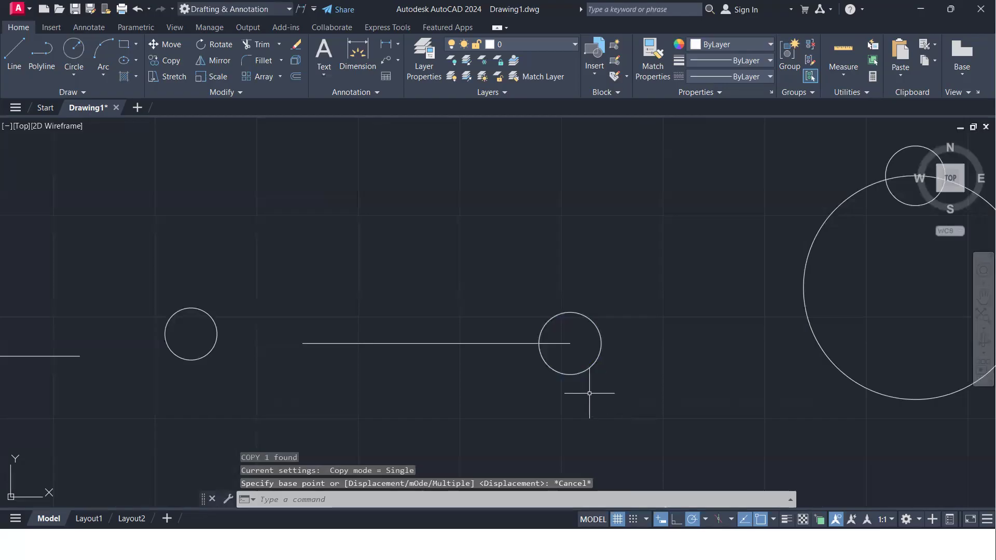
# - Copy the circle at the line's right endpoint from its centre to the line's left endpoint
pyautogui.write('co')
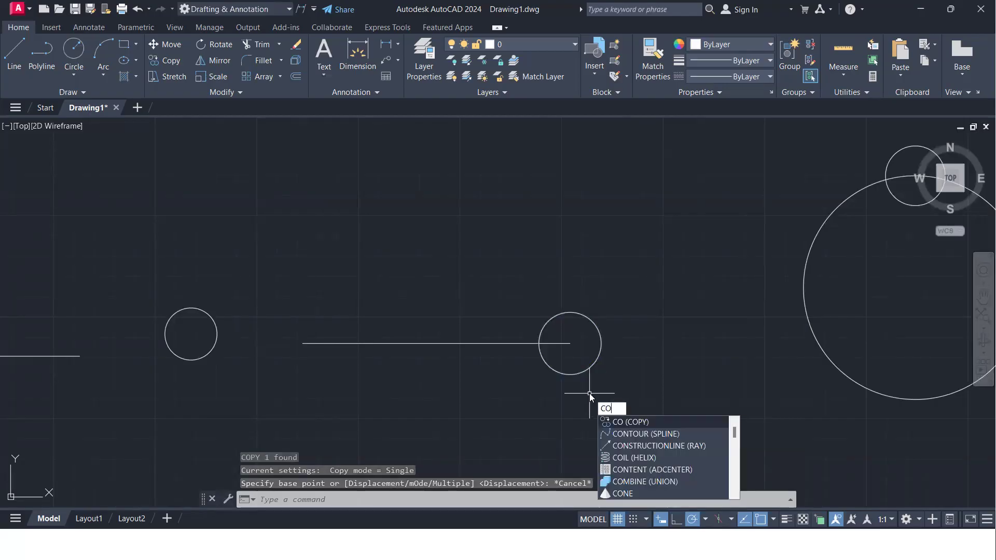
pyautogui.press('Return')
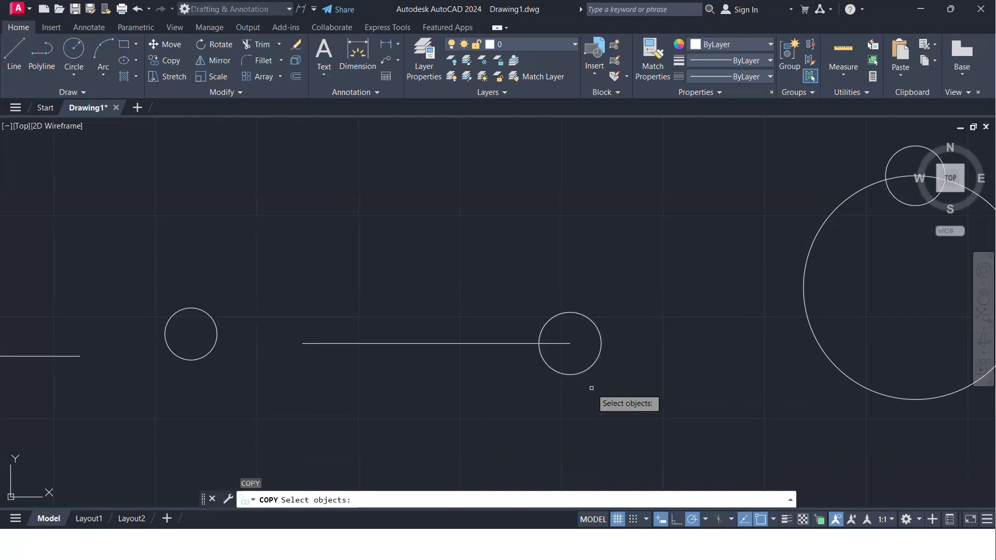
pyautogui.click(601, 351)
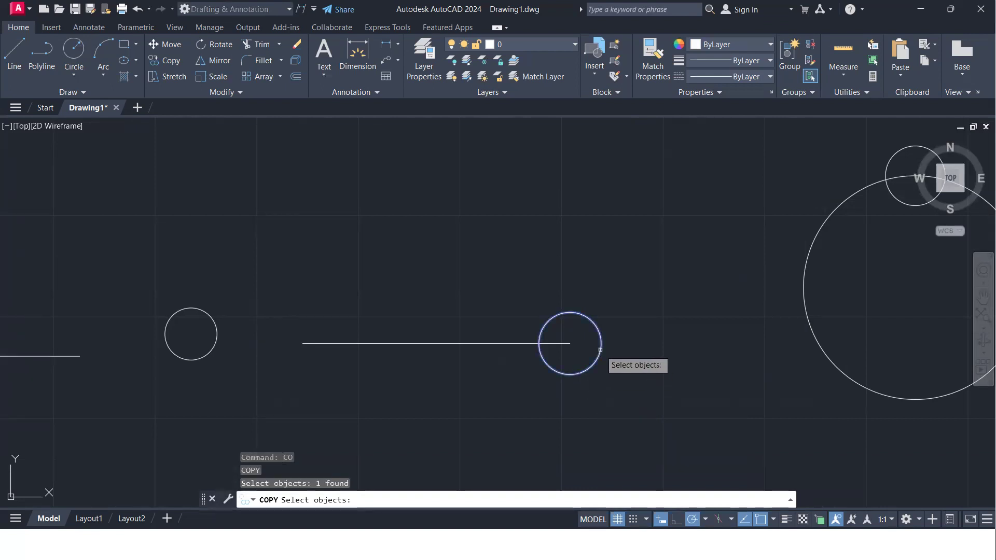
pyautogui.press('Return')
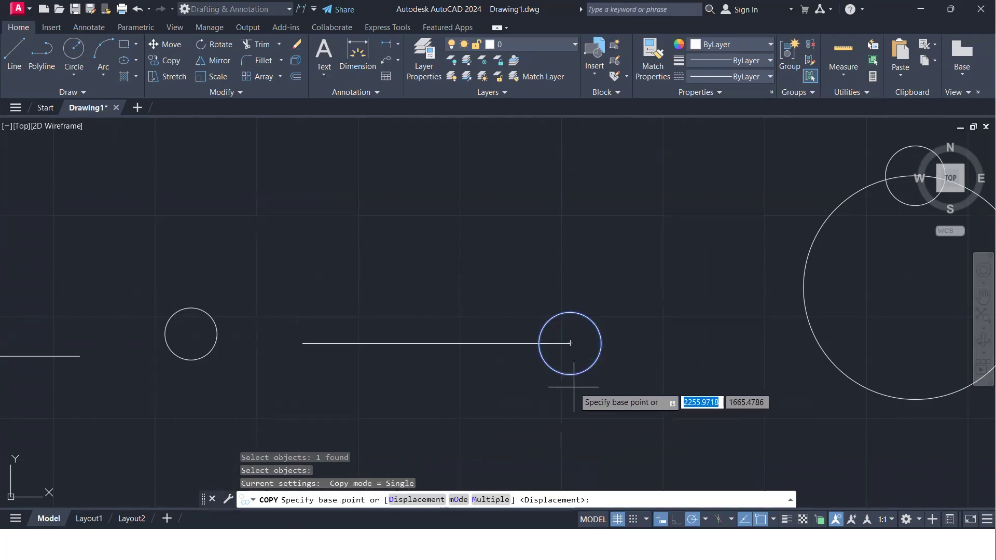
pyautogui.click(571, 344)
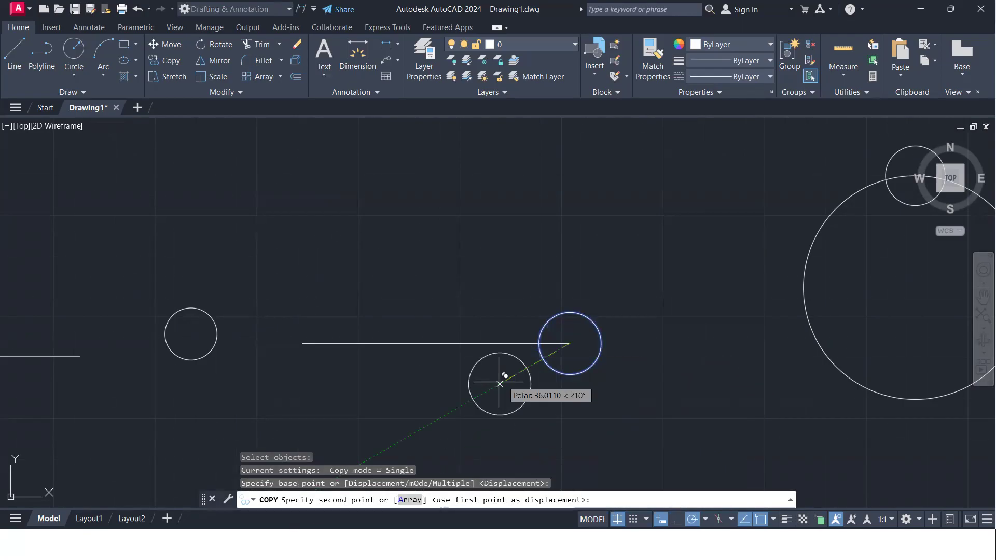
pyautogui.click(303, 343)
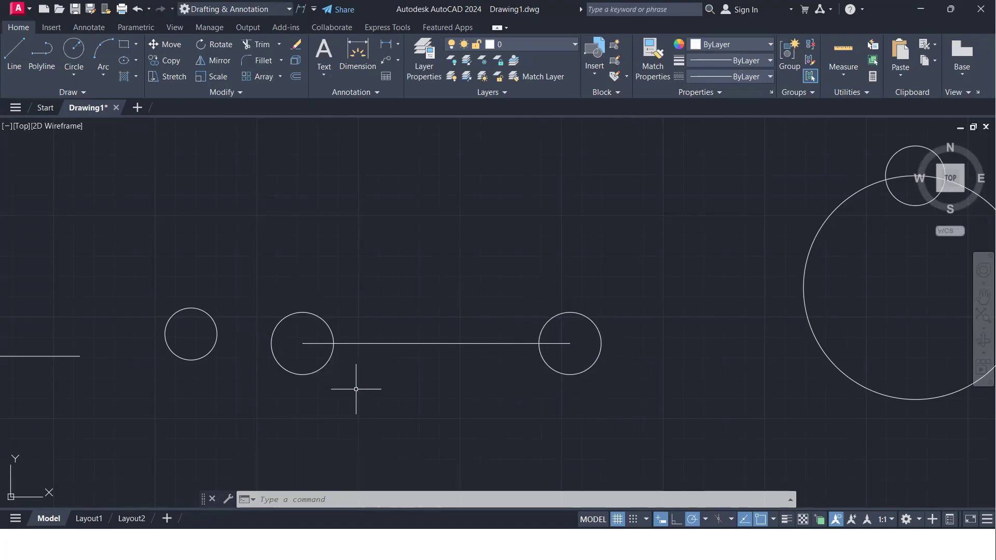
# - Copy the small circle on top of the large circle from its centre to the large circle's right quadrant
pyautogui.scroll(-2, 356, 389)
pyautogui.scroll(2, 311, 392)
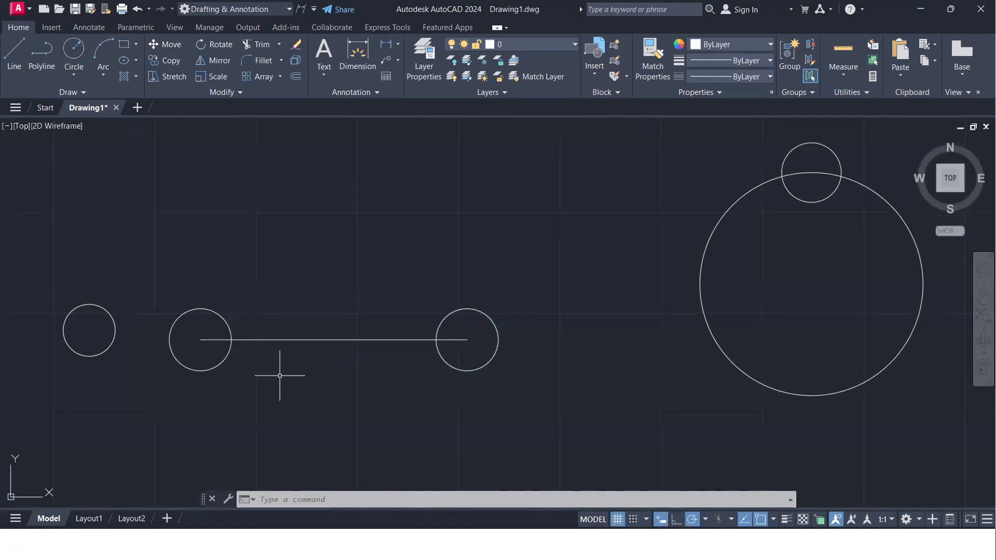
pyautogui.moveTo(280, 376); pyautogui.dragTo(78, 371, button='middle')
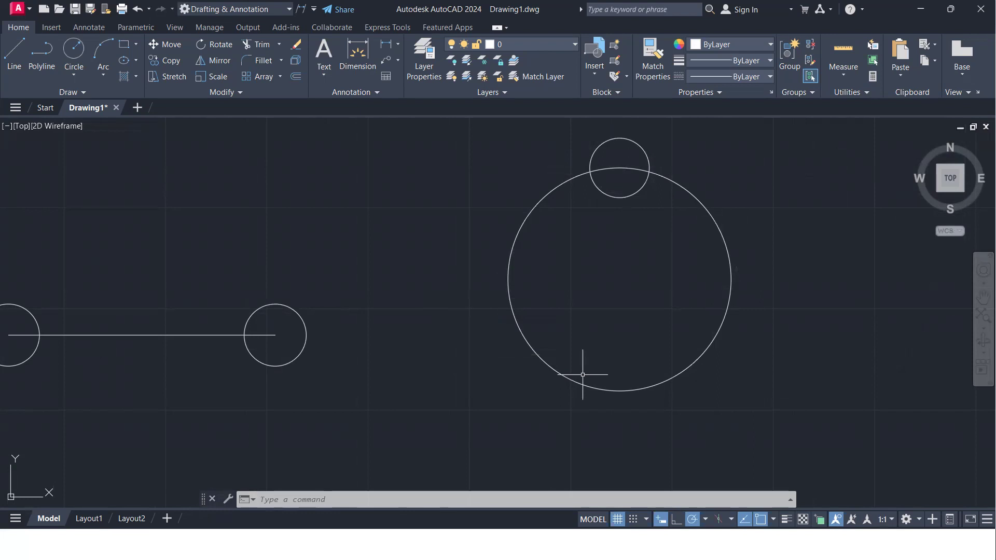
pyautogui.write('co')
pyautogui.press('Return')
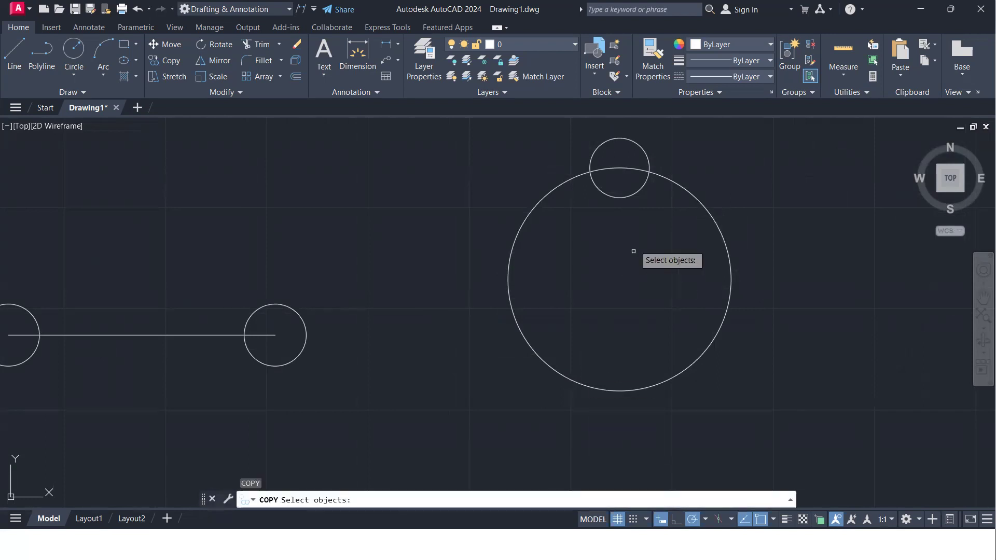
pyautogui.click(640, 187)
pyautogui.press('Return')
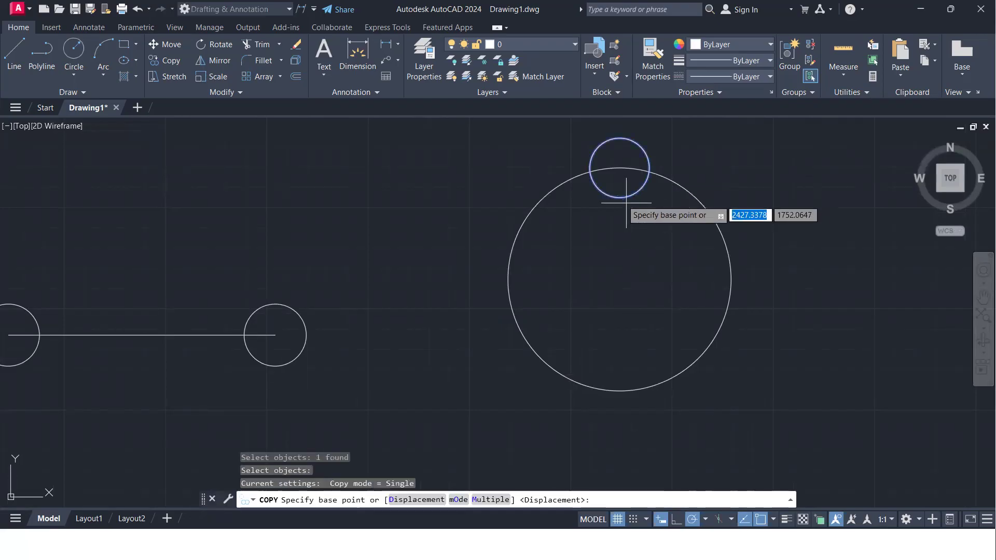
pyautogui.click(620, 168)
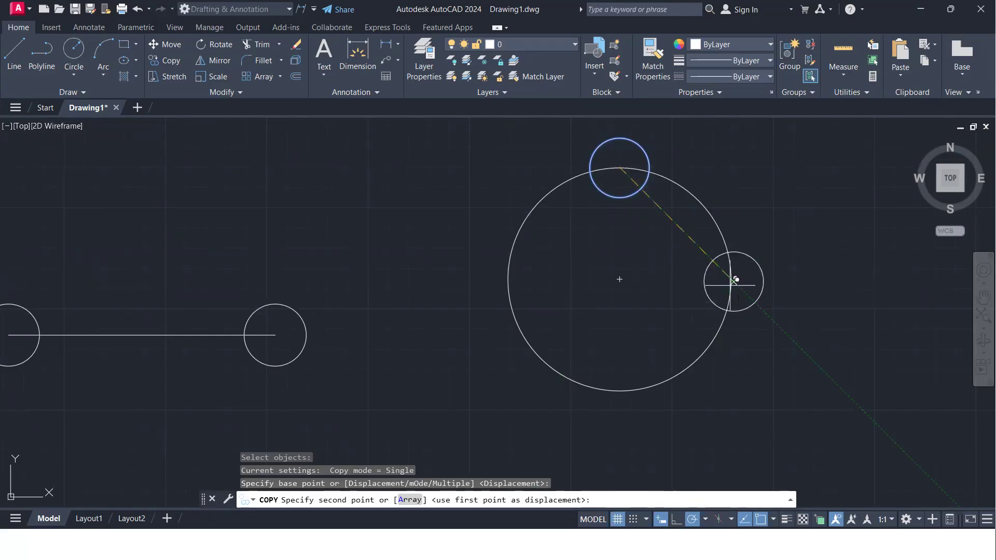
pyautogui.click(732, 280)
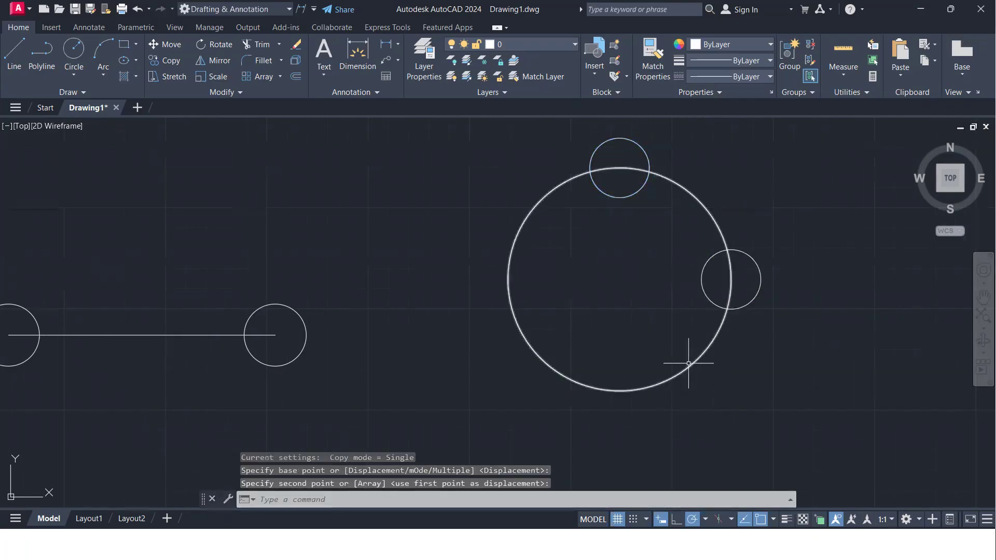
# - Copy the small circle on the large circle's right quadrant in Multiple mode, from its centre to the large circle's bottom quadrant, left quadrant and centre
pyautogui.scroll(-3, 759, 326)
pyautogui.moveTo(763, 333); pyautogui.dragTo(551, 315, button='middle')
pyautogui.scroll(-2, 519, 321)
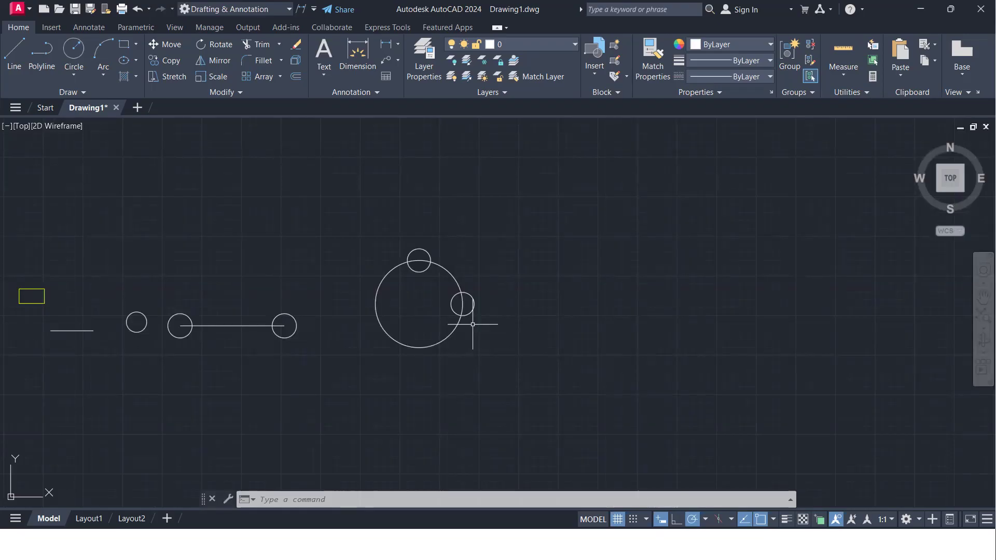
pyautogui.scroll(4, 472, 324)
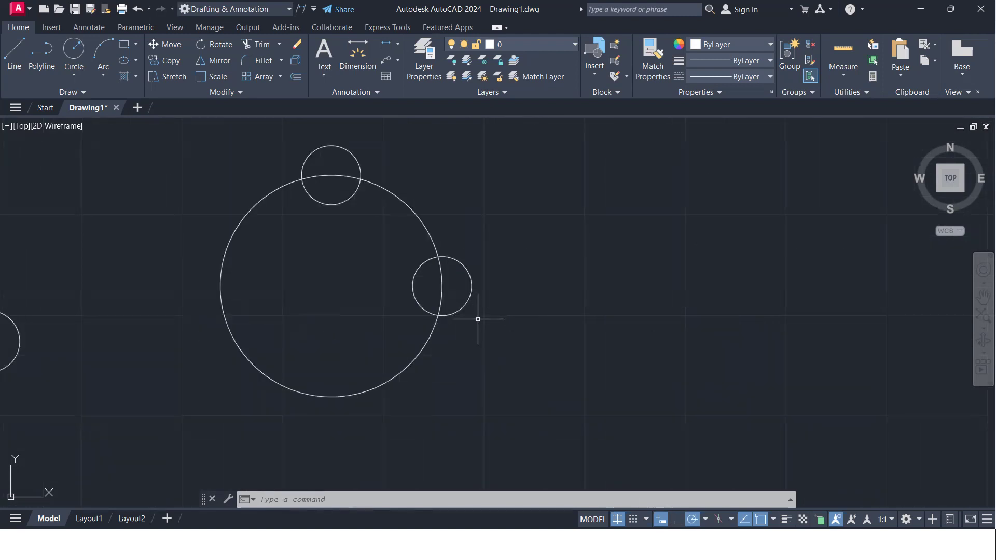
pyautogui.write('co')
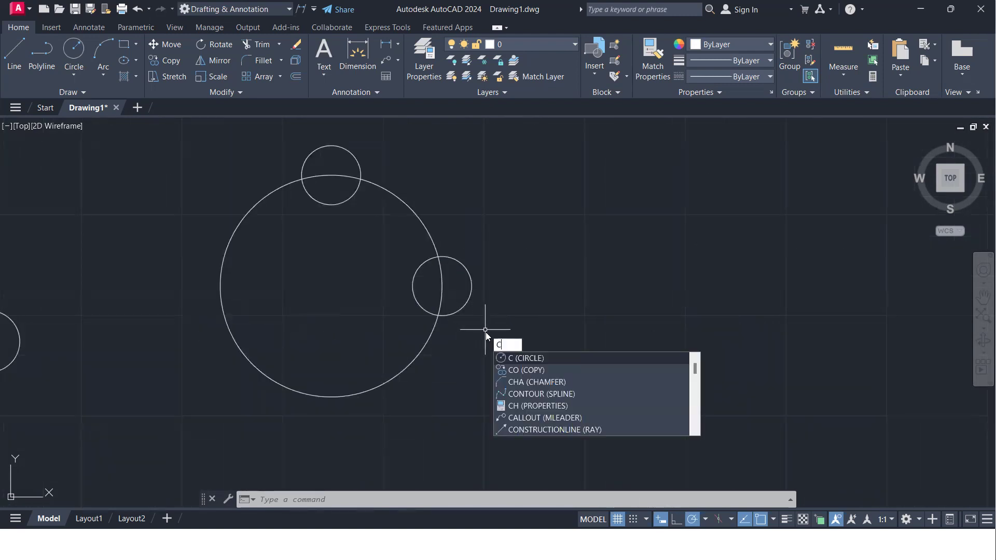
pyautogui.press('Return')
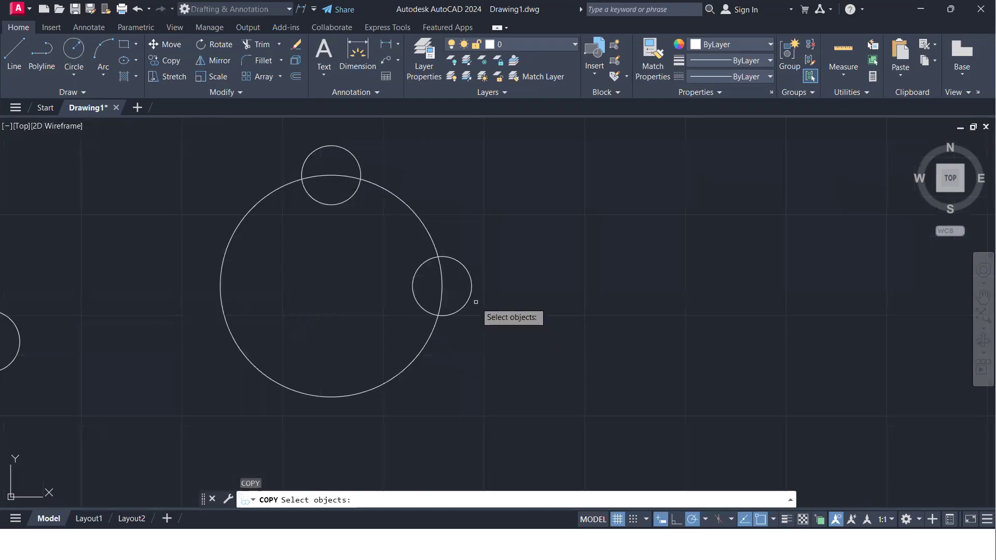
pyautogui.click(470, 295)
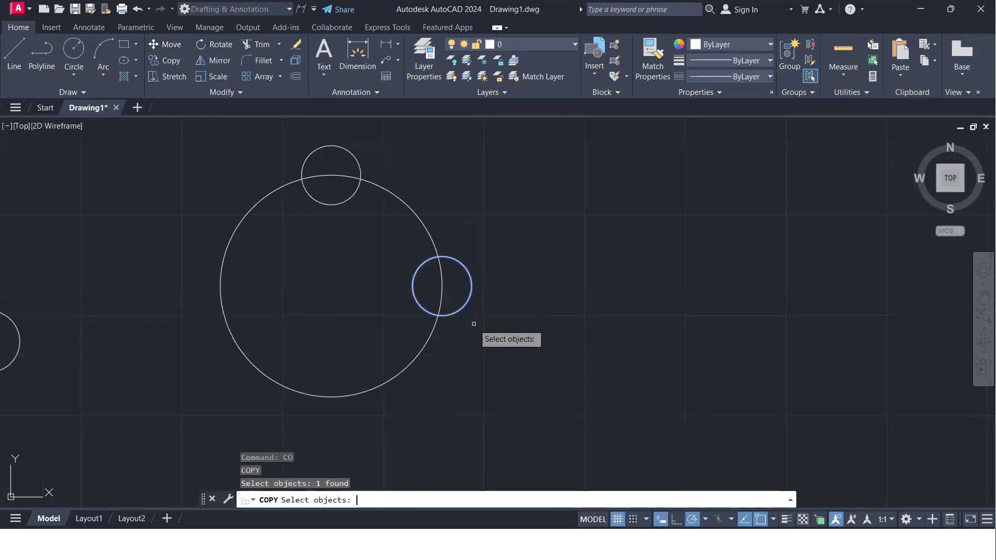
pyautogui.press('Return')
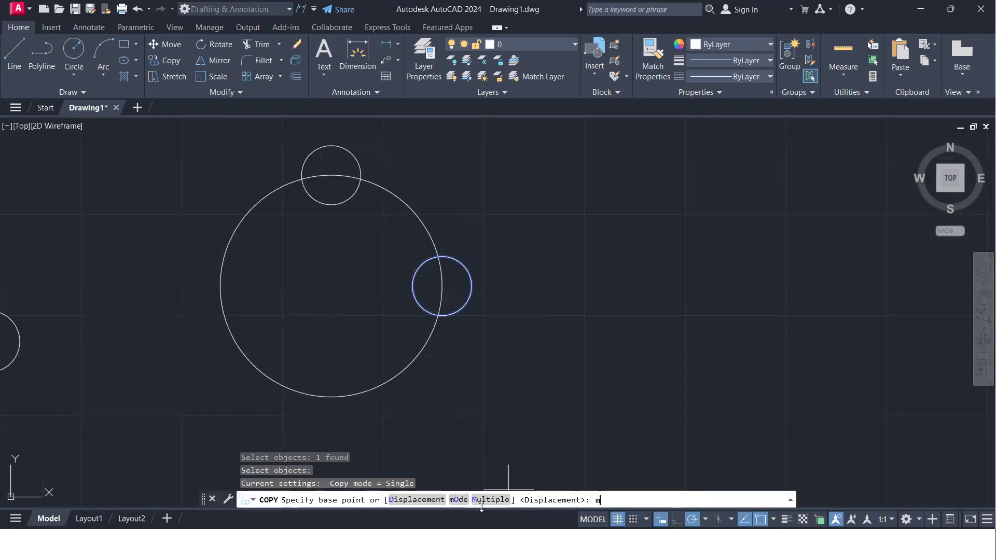
pyautogui.press('Return')
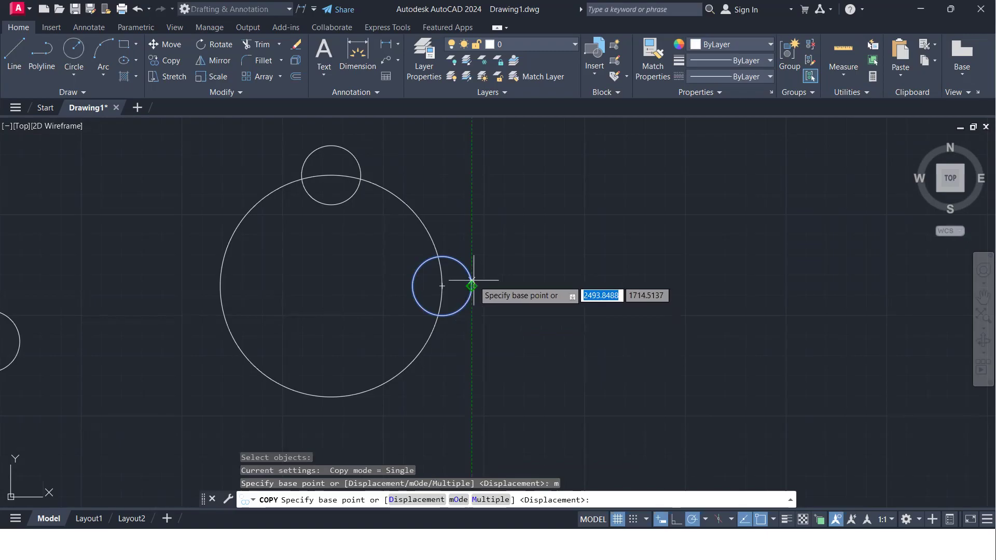
pyautogui.click(442, 285)
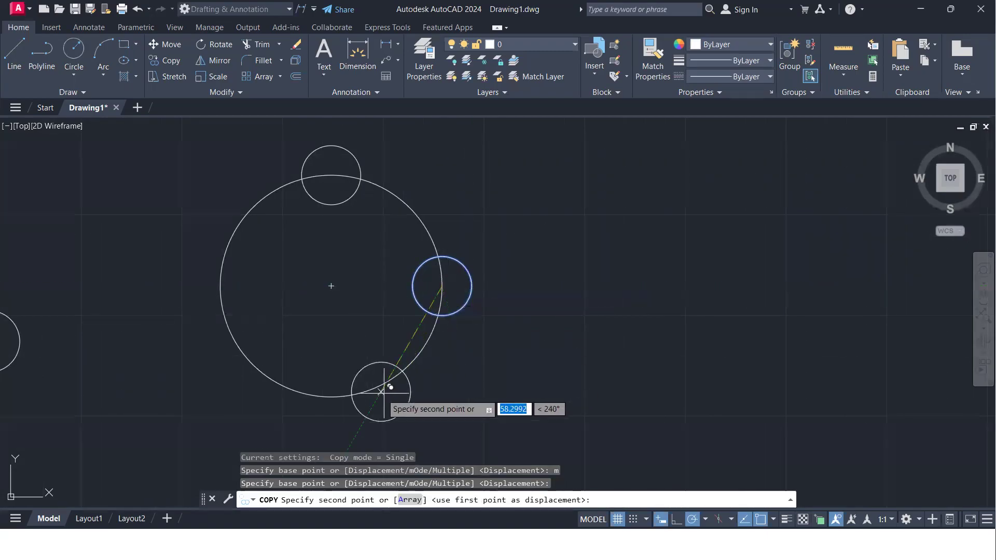
pyautogui.click(331, 397)
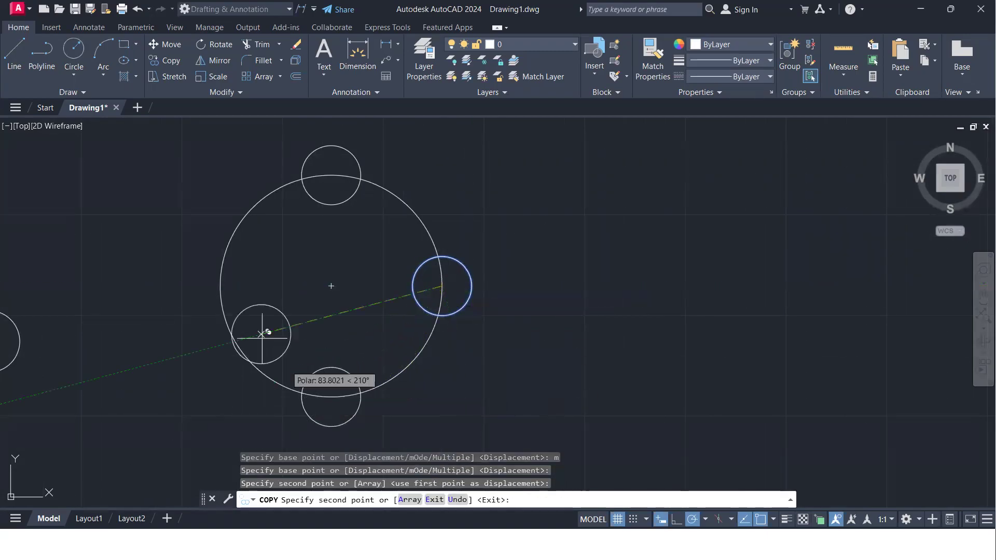
pyautogui.click(220, 286)
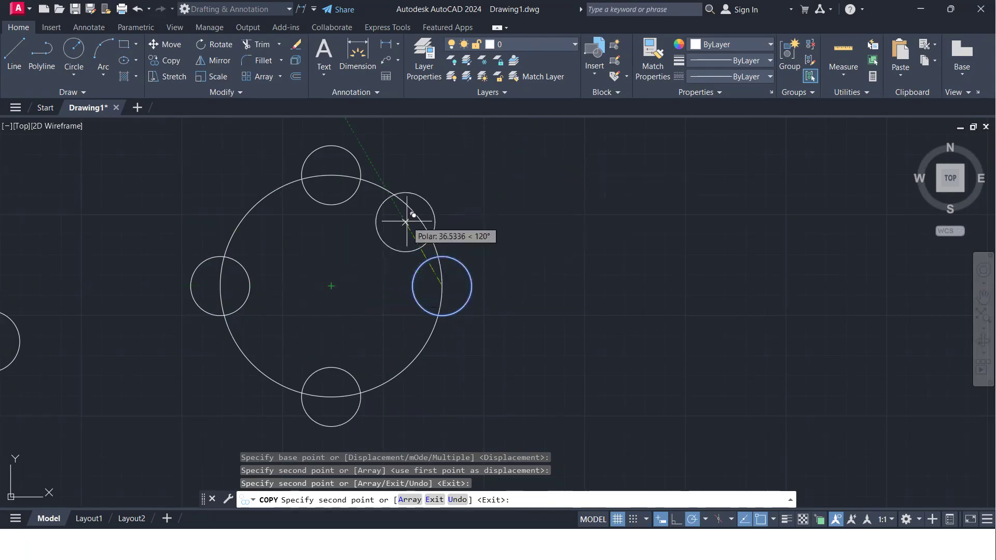
pyautogui.click(330, 286)
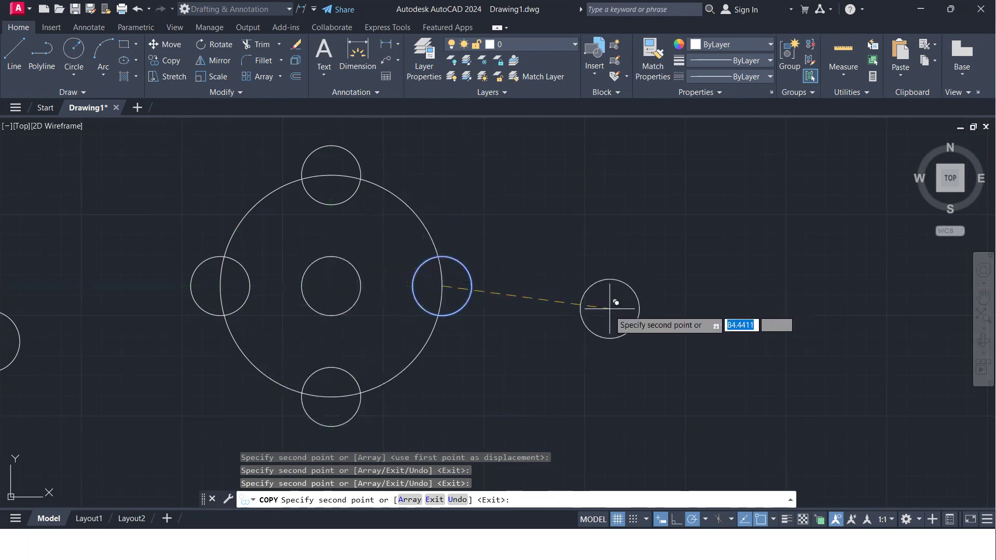
pyautogui.press('Return')
# - Inspect the small circle copies on the large circle and their place among the other objects in the drawing
pyautogui.scroll(-4, 454, 260)
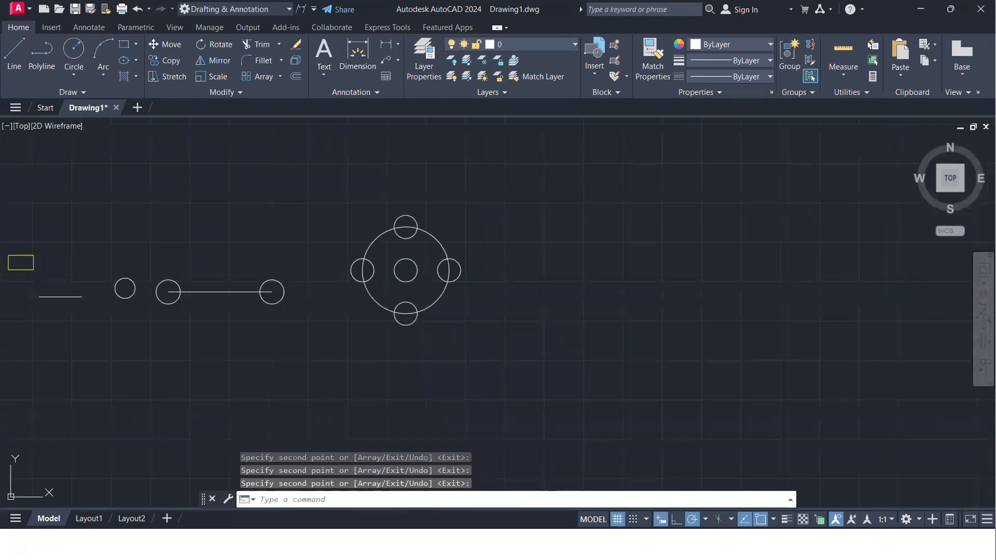
pyautogui.scroll(2, 489, 267)
pyautogui.scroll(4, 345, 278)
pyautogui.moveTo(344, 278); pyautogui.dragTo(443, 281, button='middle')
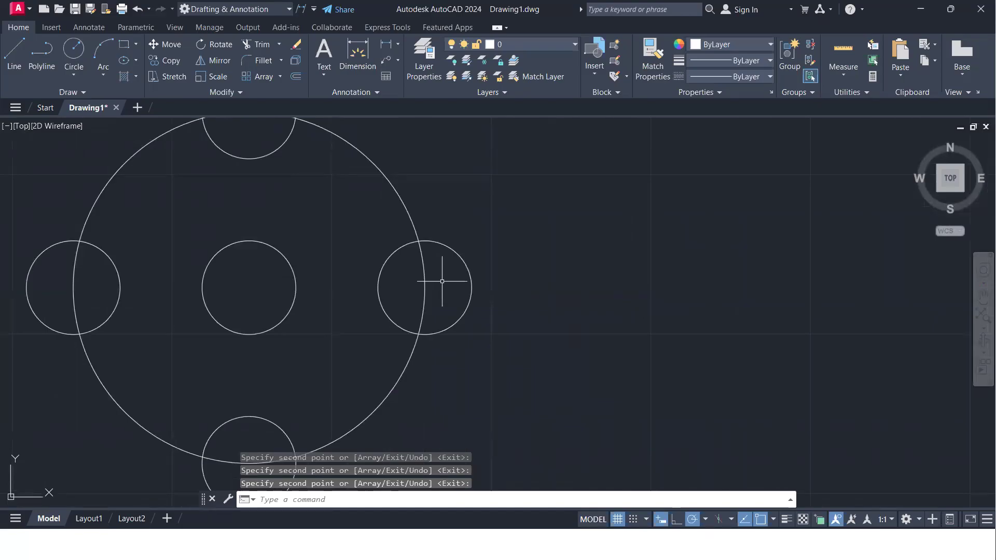
pyautogui.scroll(-5, 442, 282)
pyautogui.moveTo(456, 285); pyautogui.dragTo(737, 258, button='middle')
pyautogui.scroll(-3, 464, 339)
pyautogui.scroll(2, 493, 315)
pyautogui.moveTo(492, 333); pyautogui.dragTo(356, 300, button='middle')
pyautogui.scroll(-2, 356, 300)
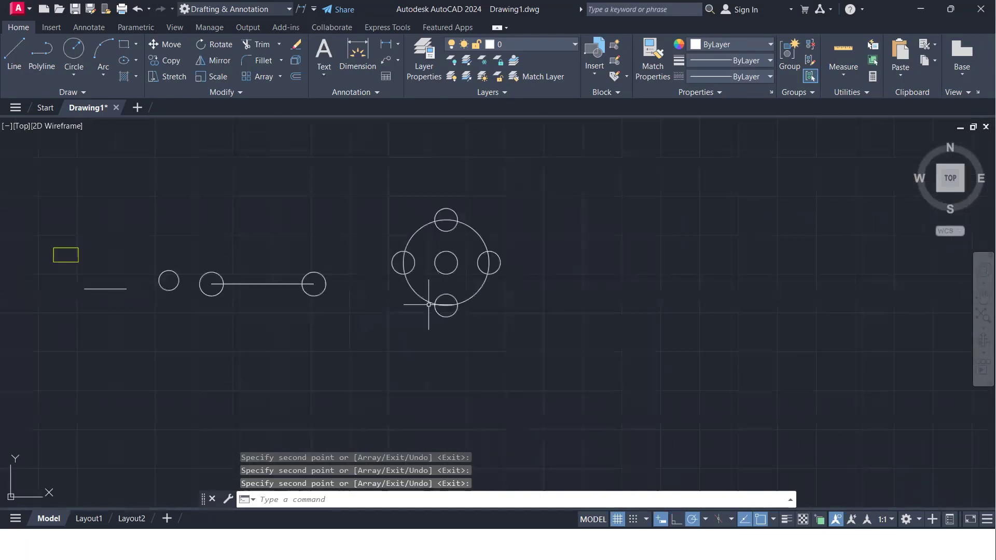
pyautogui.moveTo(766, 284); pyautogui.dragTo(577, 316, button='middle')
pyautogui.scroll(2, 427, 339)
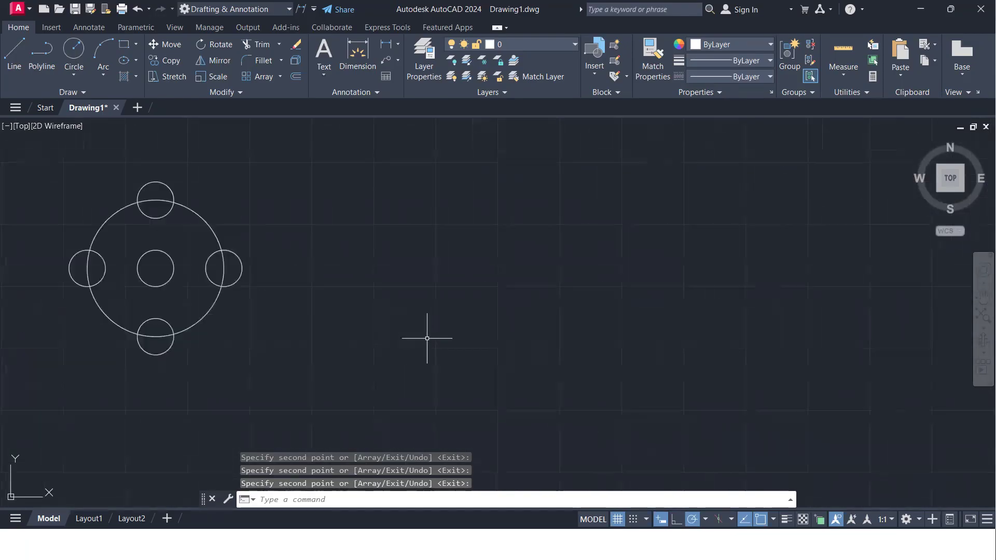
# - Read the Copy and array instructions in the notes and return to the empty area beside the circle pattern
pyautogui.scroll(-6, 427, 338)
pyautogui.moveTo(427, 337); pyautogui.dragTo(485, 314, button='middle')
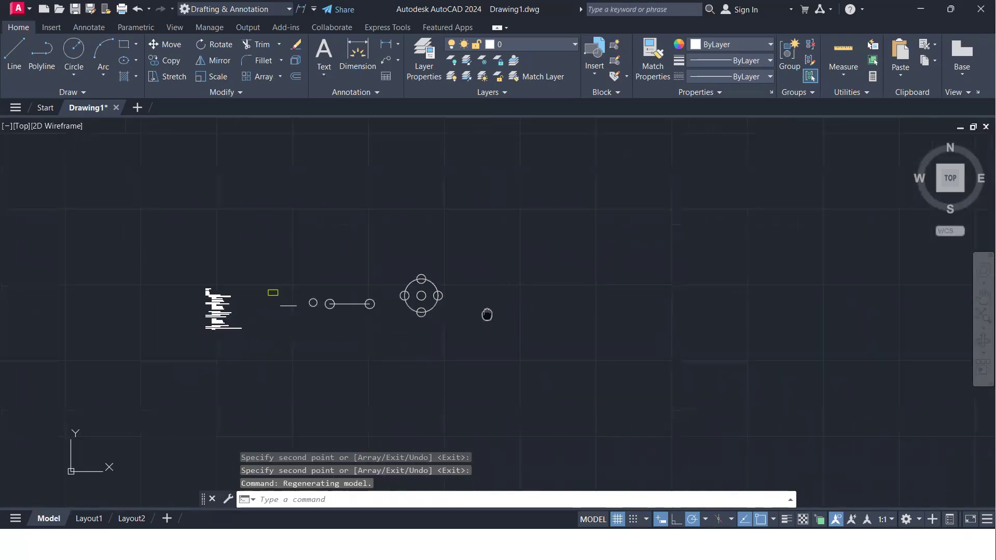
pyautogui.scroll(4, 257, 306)
pyautogui.scroll(4, 132, 333)
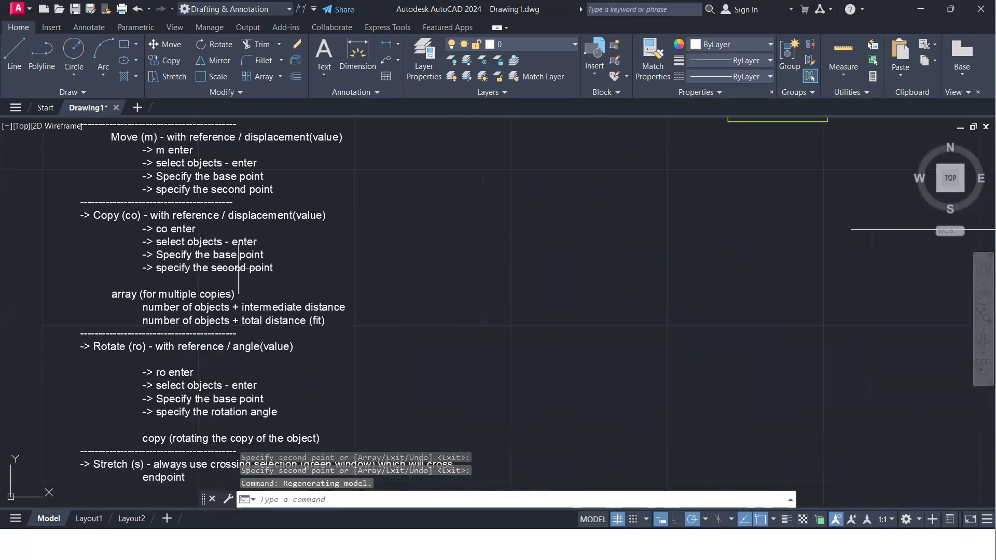
pyautogui.scroll(-4, 465, 302)
pyautogui.moveTo(970, 335)
pyautogui.mouseDown(button='middle')
pyautogui.moveTo(754, 314)
pyautogui.moveTo(169, 299)
pyautogui.mouseUp(button='middle')
pyautogui.moveTo(492, 239); pyautogui.dragTo(340, 350, button='middle')
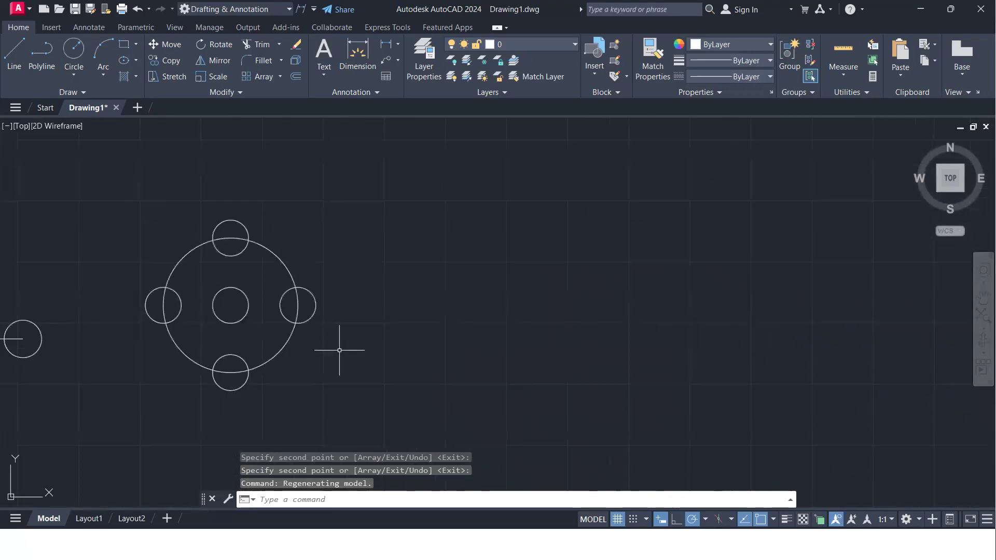
pyautogui.write('co')
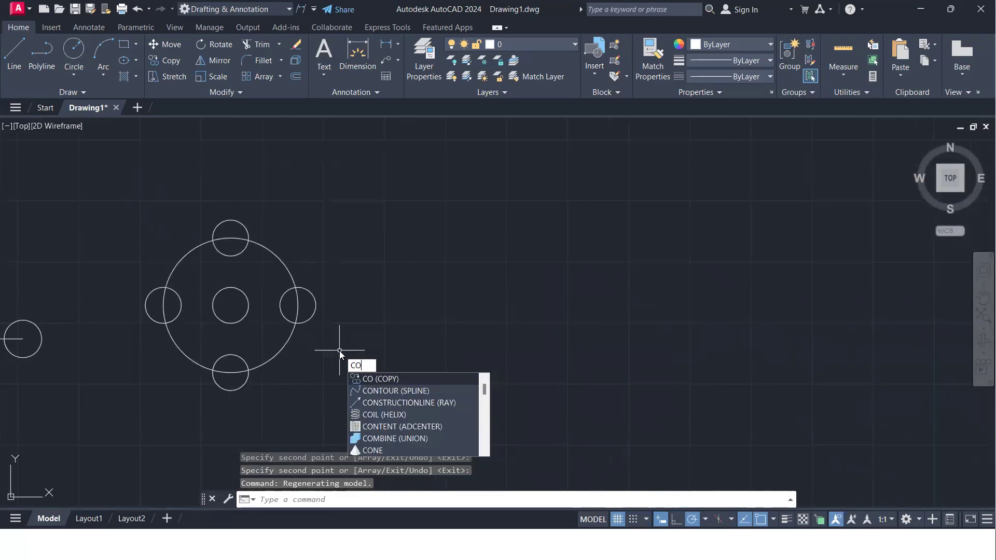
pyautogui.press('Return')
pyautogui.press('Escape')
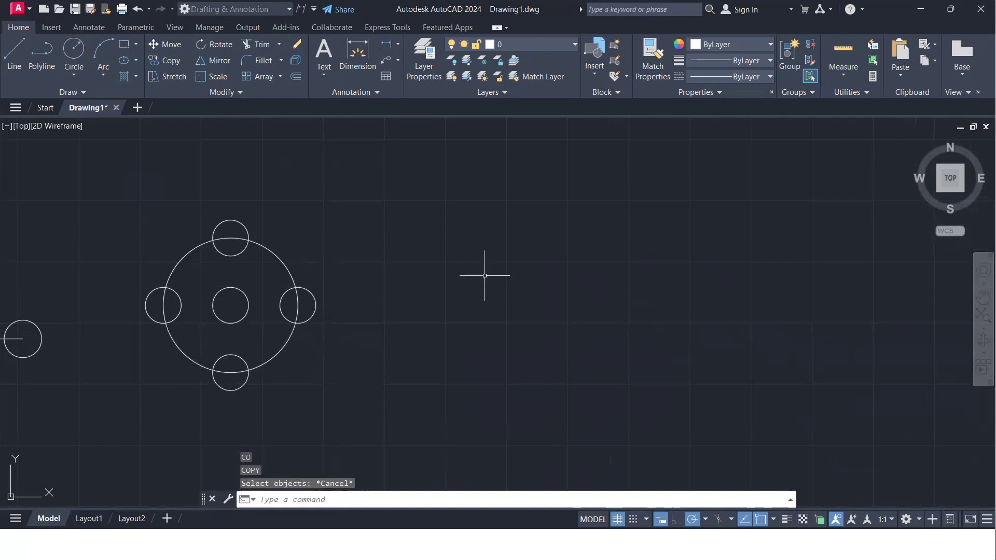
pyautogui.write('c')
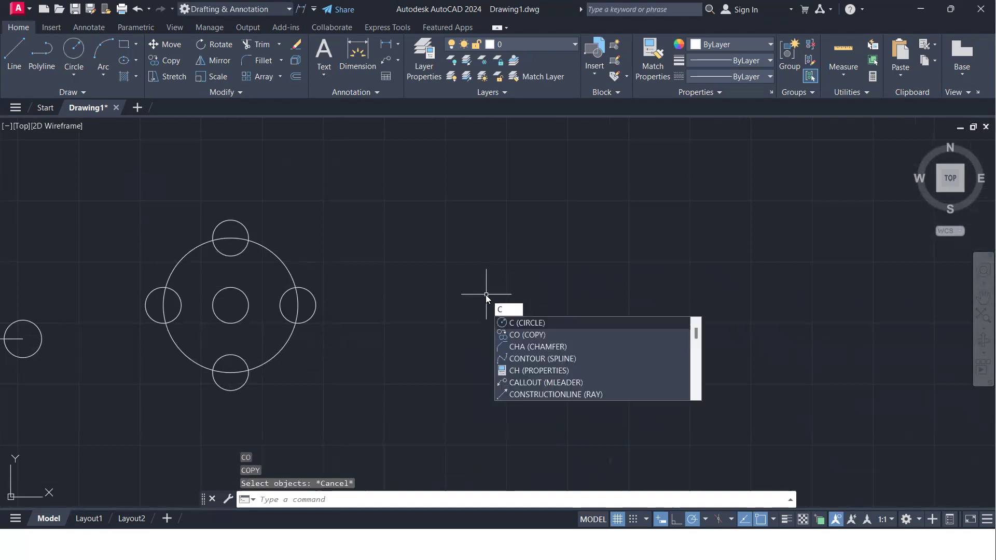
pyautogui.press('BackSpace')
# - Draw a rectangle 50 units wide and about 35 units high in the empty area to the right of the circle pattern
pyautogui.write('rec')
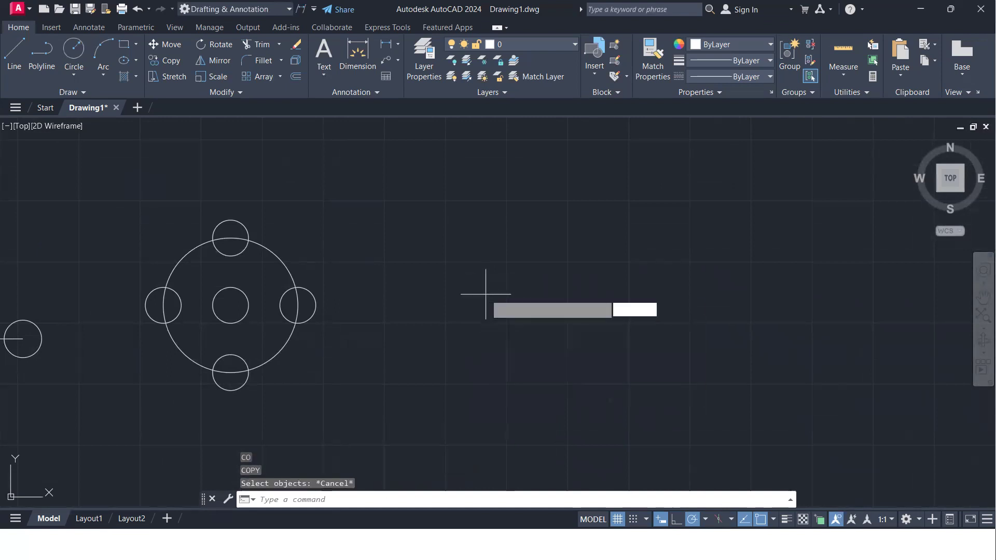
pyautogui.press('Return')
pyautogui.click(470, 308)
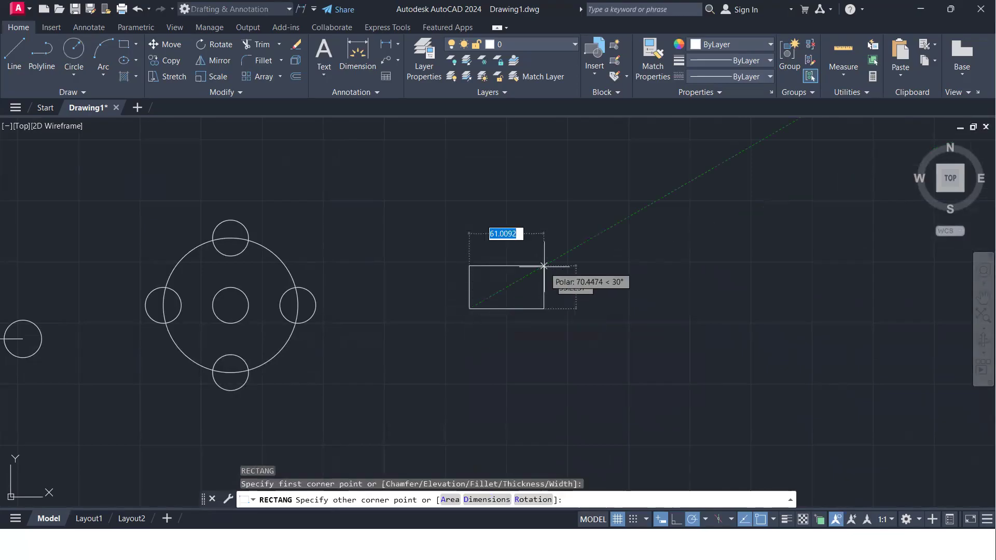
pyautogui.write('50')
pyautogui.press('Return')
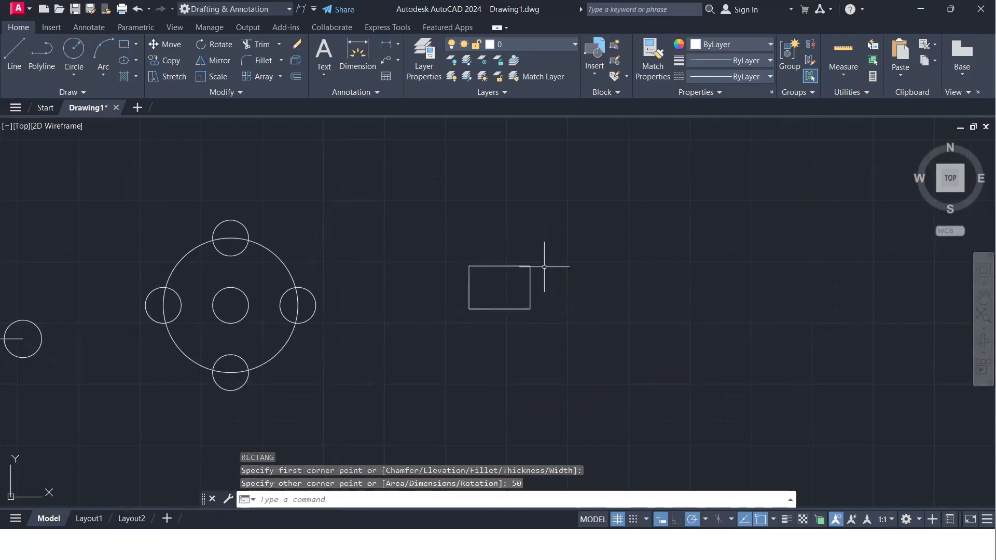
pyautogui.write('50')
pyautogui.press('Return')
pyautogui.click(545, 267)
pyautogui.click(505, 365)
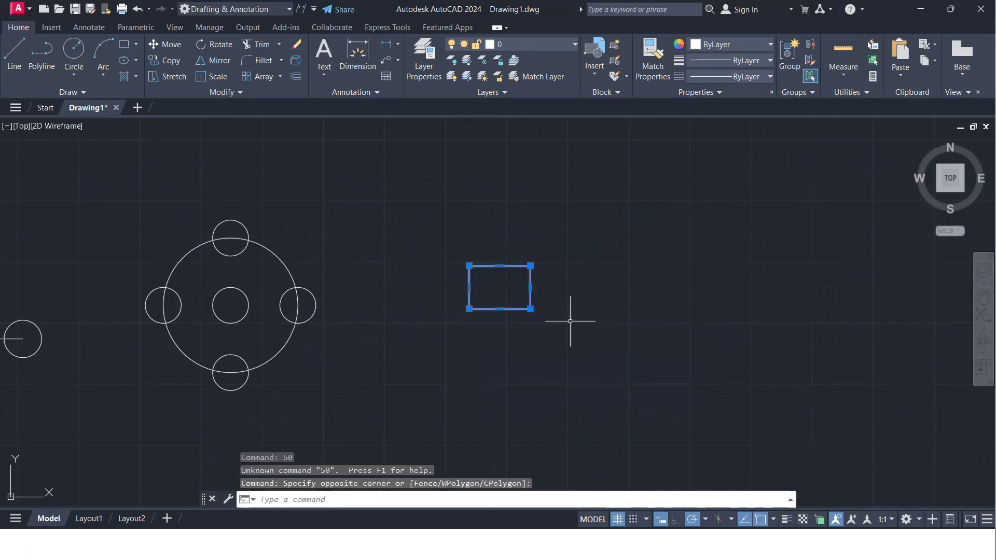
pyautogui.press('Escape')
# - Check the length of the rectangle's bottom edge with the DIM command's preview, without placing a dimension
pyautogui.scroll(2, 532, 306)
pyautogui.scroll(2, 535, 306)
pyautogui.write('dim')
pyautogui.press('Return')
pyautogui.press('Return')
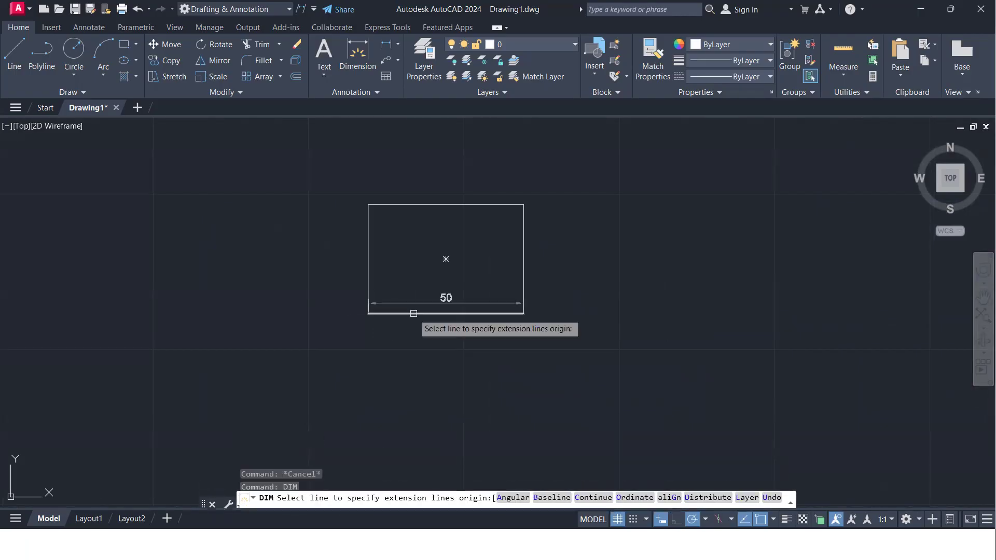
pyautogui.press('Escape')
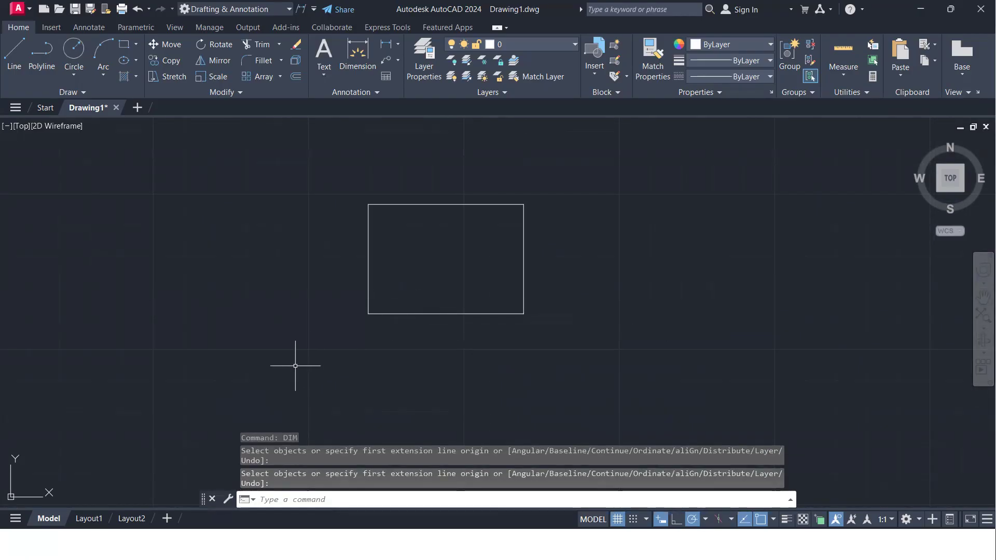
# - Copy the rectangle from its lower-left corner 60 units horizontally to the right
pyautogui.write('co')
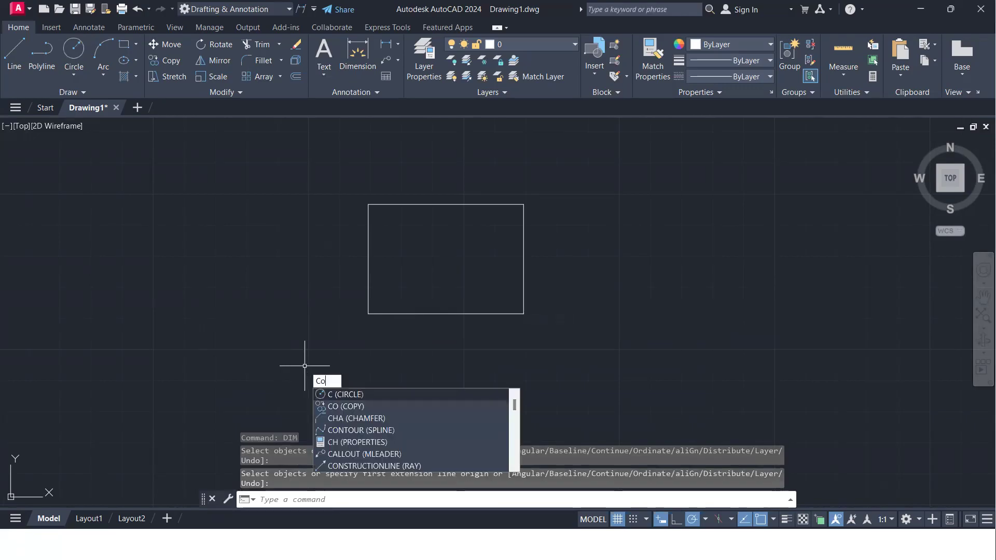
pyautogui.press('Return')
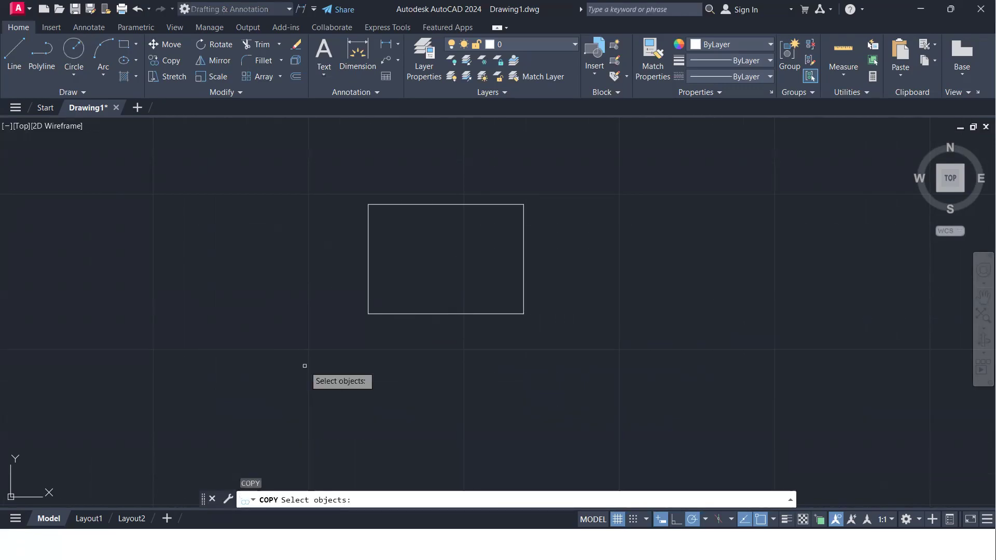
pyautogui.click(393, 314)
pyautogui.press('Return')
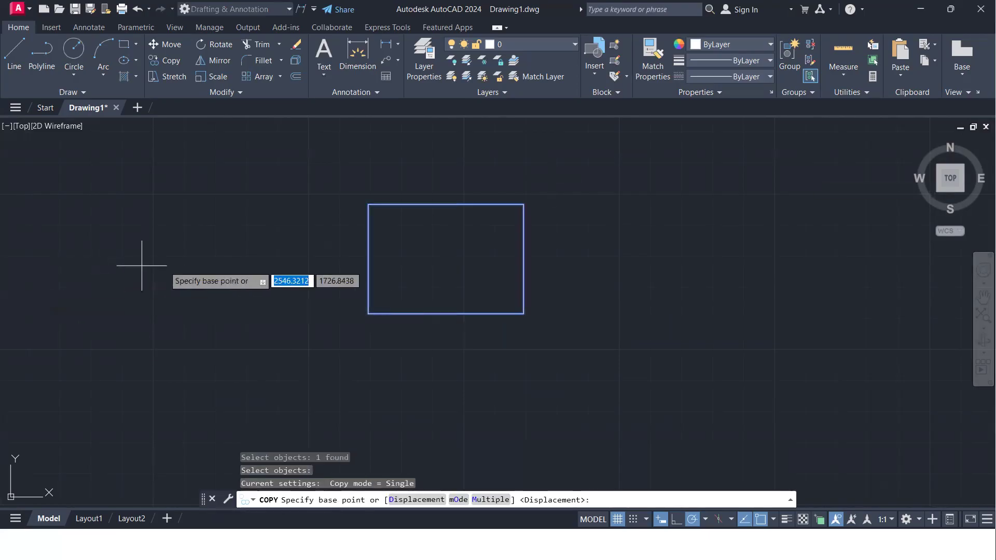
pyautogui.click(369, 314)
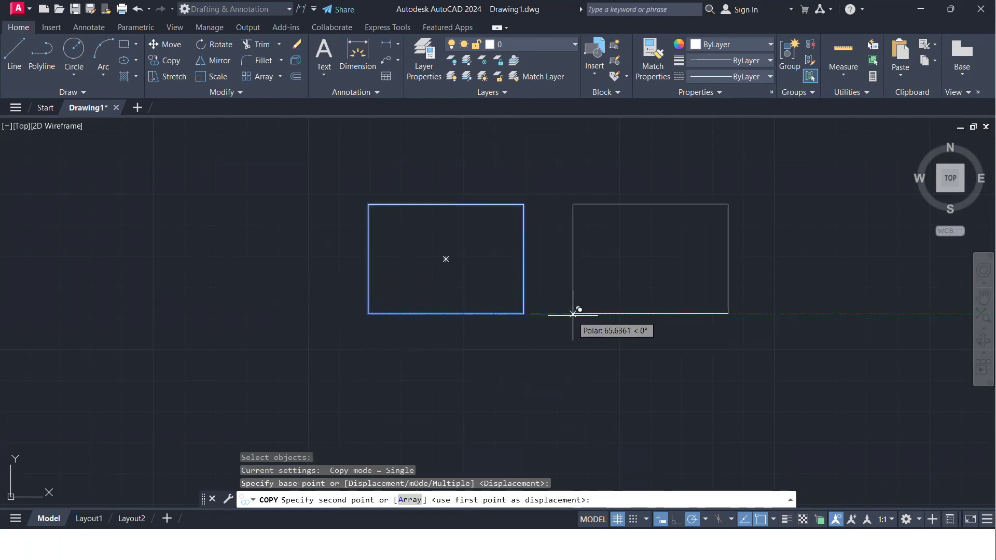
pyautogui.write('50')
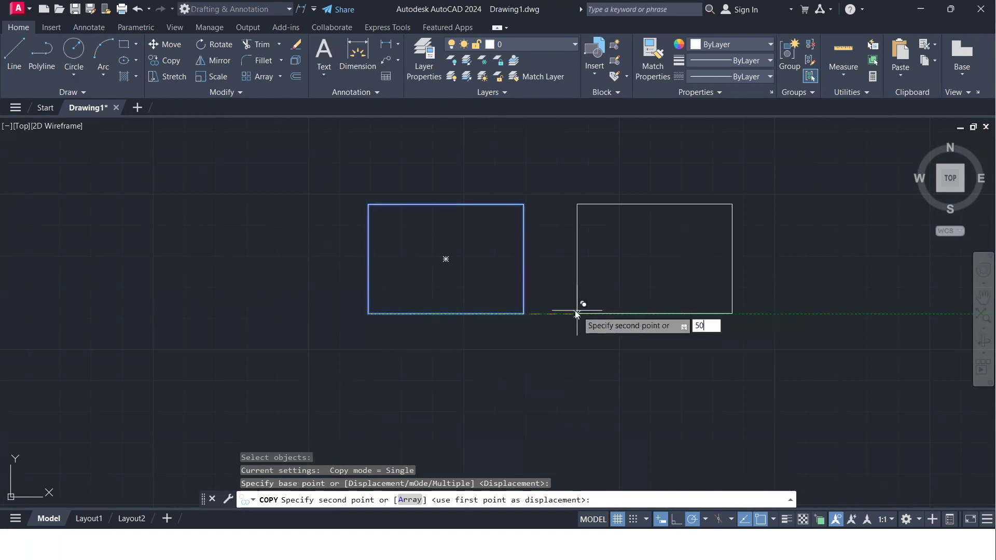
pyautogui.press('BackSpace')
pyautogui.press('BackSpace')
pyautogui.write('60')
pyautogui.press('Return')
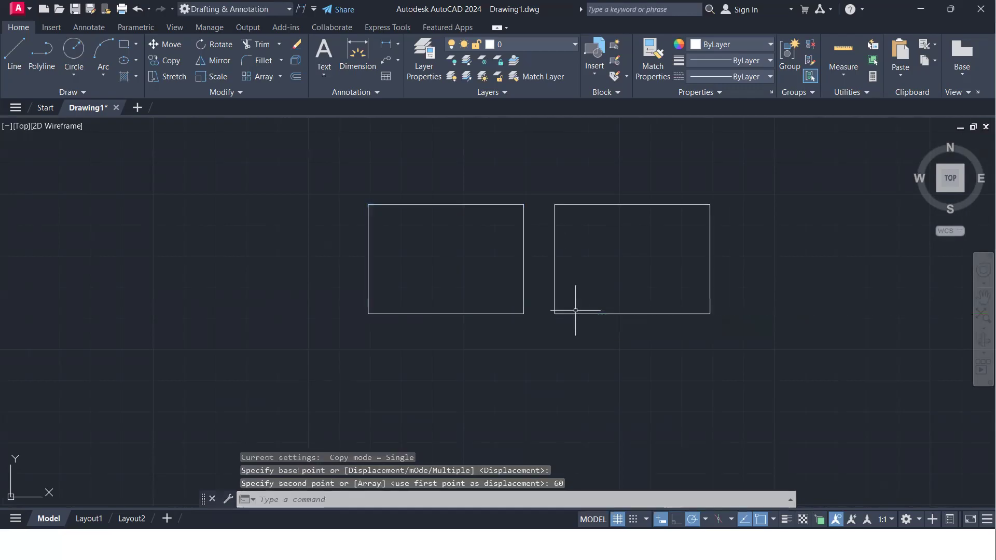
# - Copy both rectangles together from the first one's lower-left corner, 120 units horizontally to the right
pyautogui.scroll(-4, 576, 310)
pyautogui.moveTo(584, 311); pyautogui.dragTo(469, 329, button='middle')
pyautogui.click(579, 316)
pyautogui.click(300, 289)
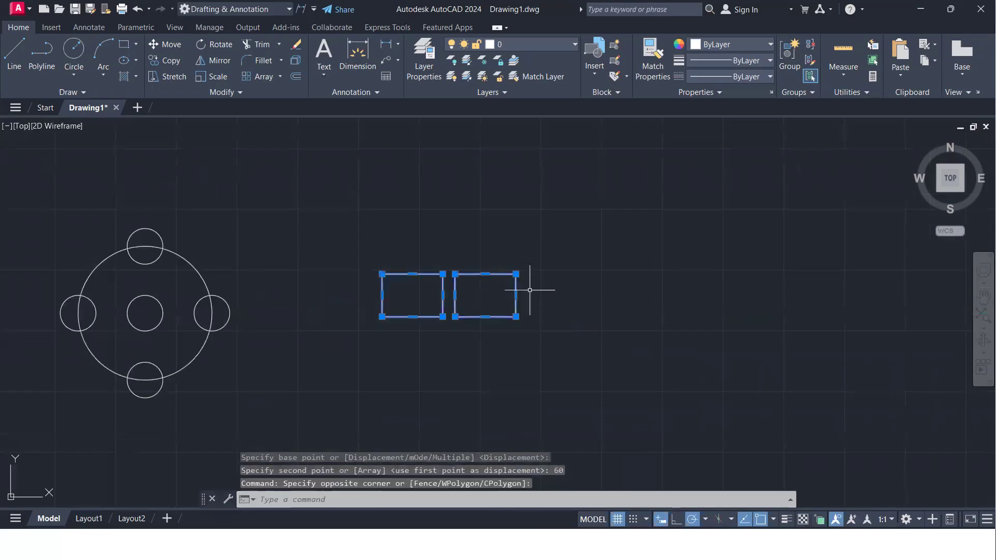
pyautogui.write('CO')
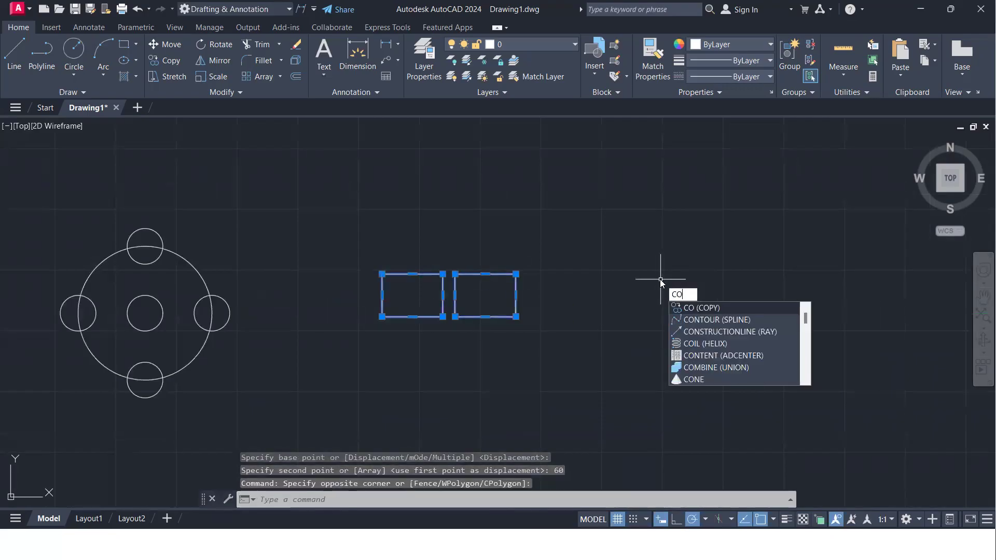
pyautogui.press('Return')
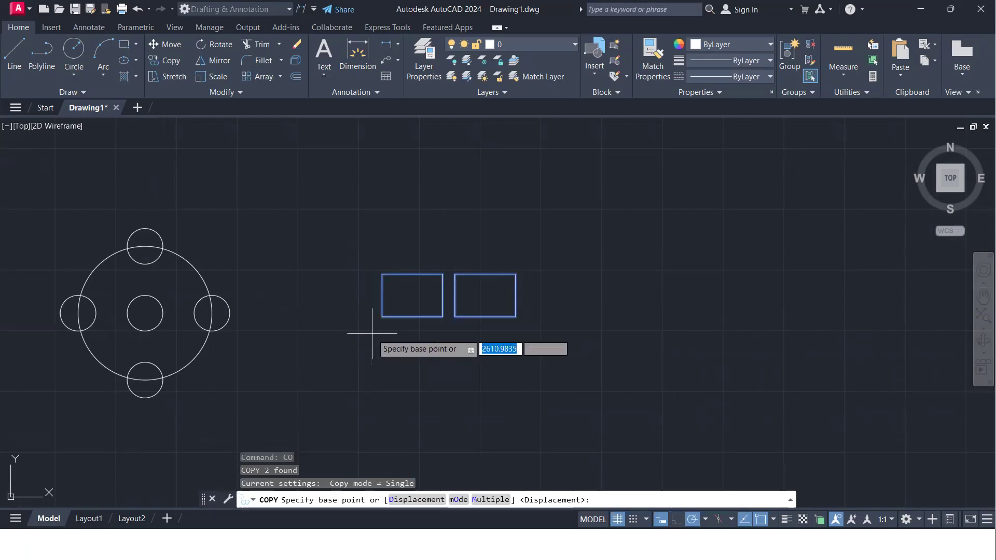
pyautogui.click(383, 317)
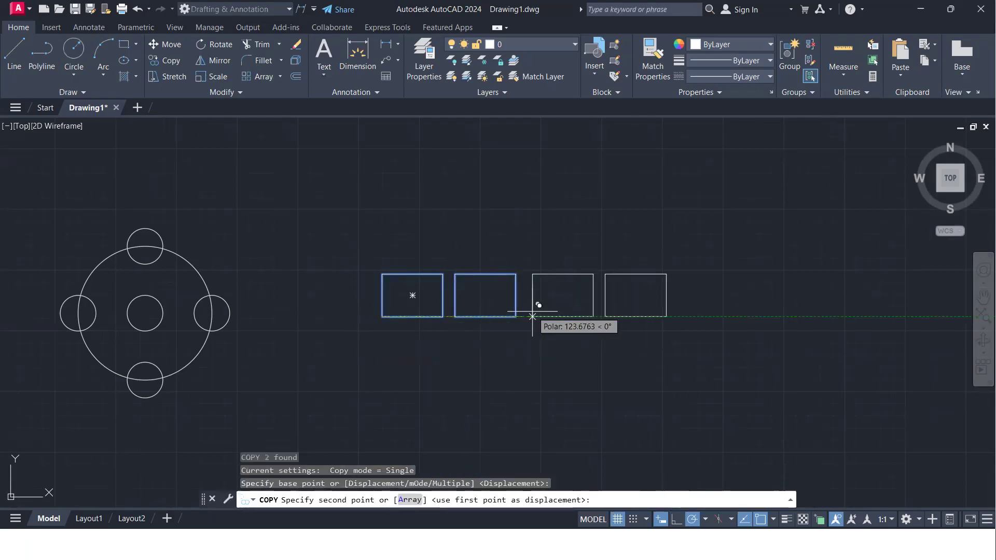
pyautogui.write('120')
pyautogui.press('Return')
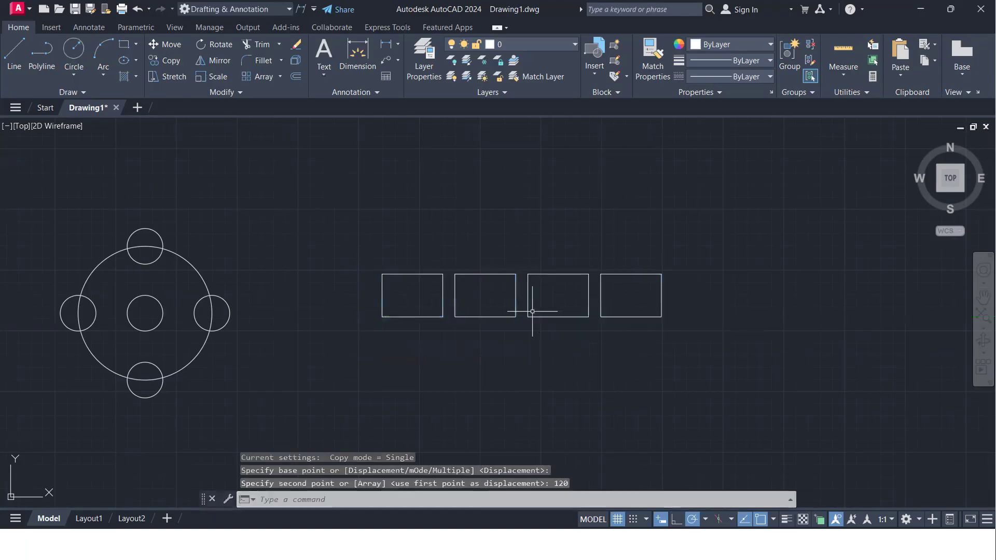
pyautogui.moveTo(585, 314)
pyautogui.mouseDown(button='middle')
pyautogui.moveTo(372, 335)
pyautogui.moveTo(422, 311)
pyautogui.mouseUp(button='middle')
pyautogui.scroll(2, 367, 334)
pyautogui.scroll(-2, 422, 311)
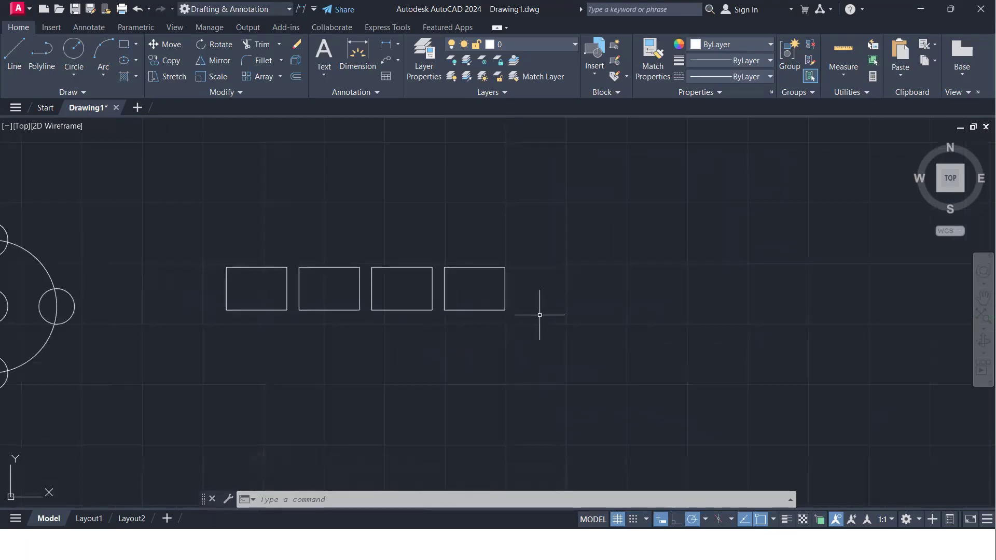
pyautogui.scroll(-2, 330, 288)
pyautogui.moveTo(331, 289); pyautogui.dragTo(361, 279, button='middle')
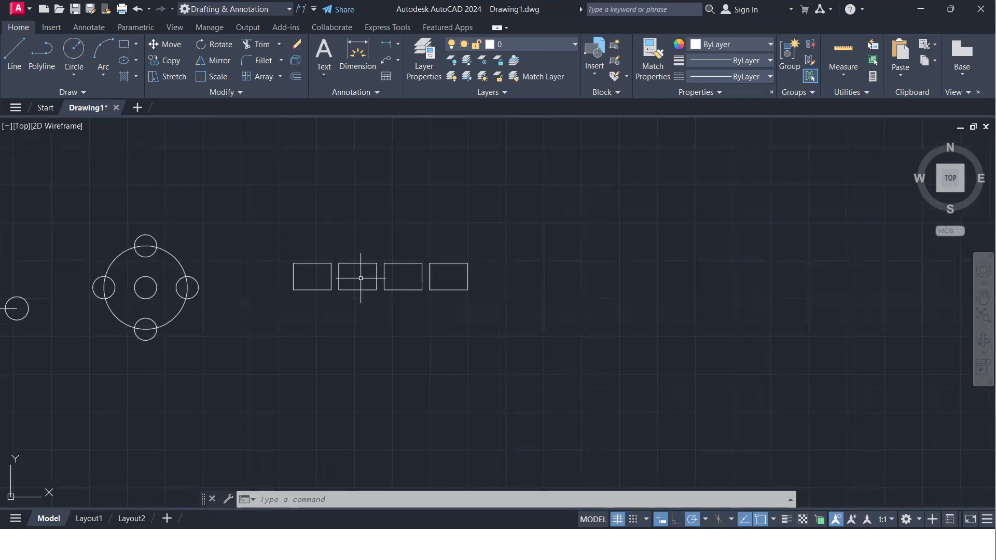
pyautogui.scroll(5, 360, 278)
pyautogui.scroll(-4, 360, 278)
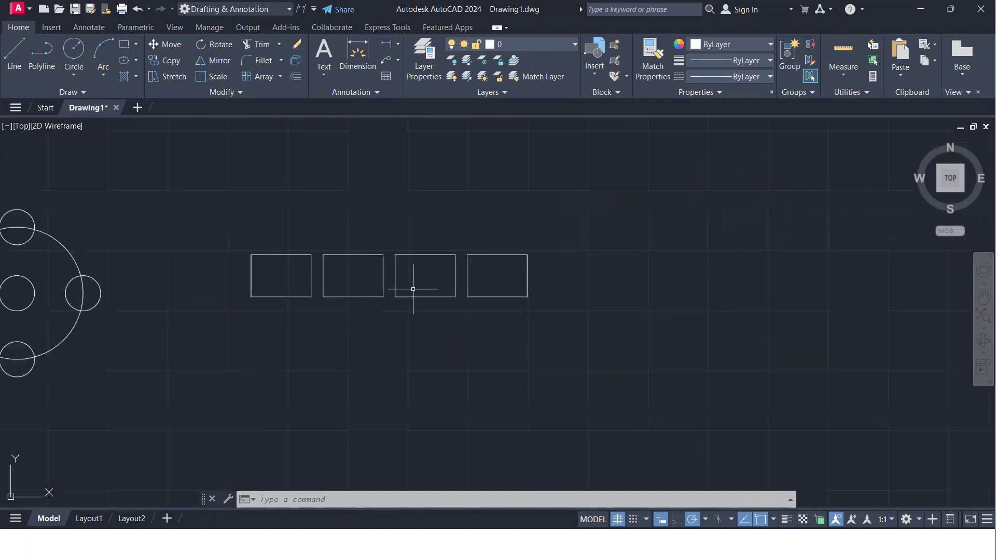
# - Copy the rightmost rectangle of the row from its center, 60 units diagonally up to the right at 45°
pyautogui.click(575, 310)
pyautogui.click(529, 292)
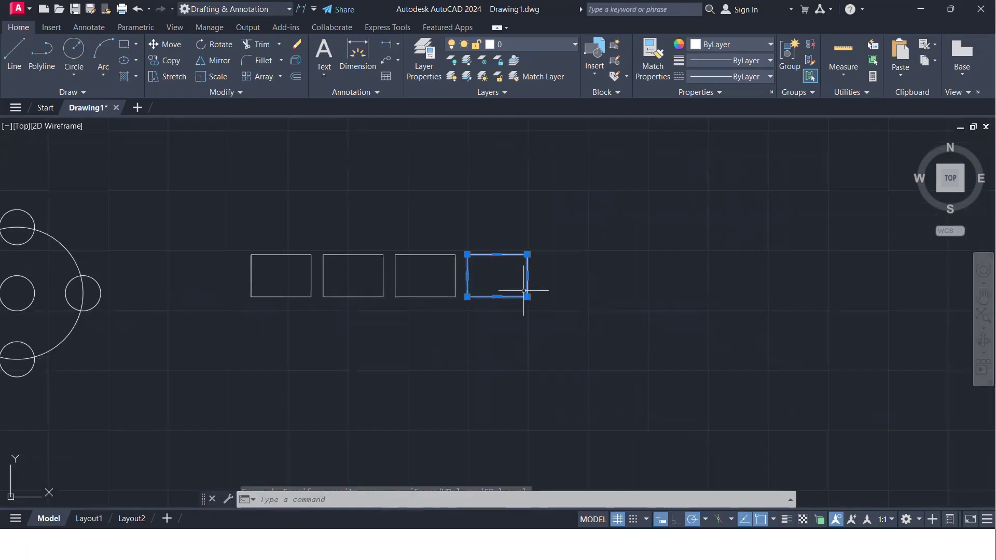
pyautogui.write('CO')
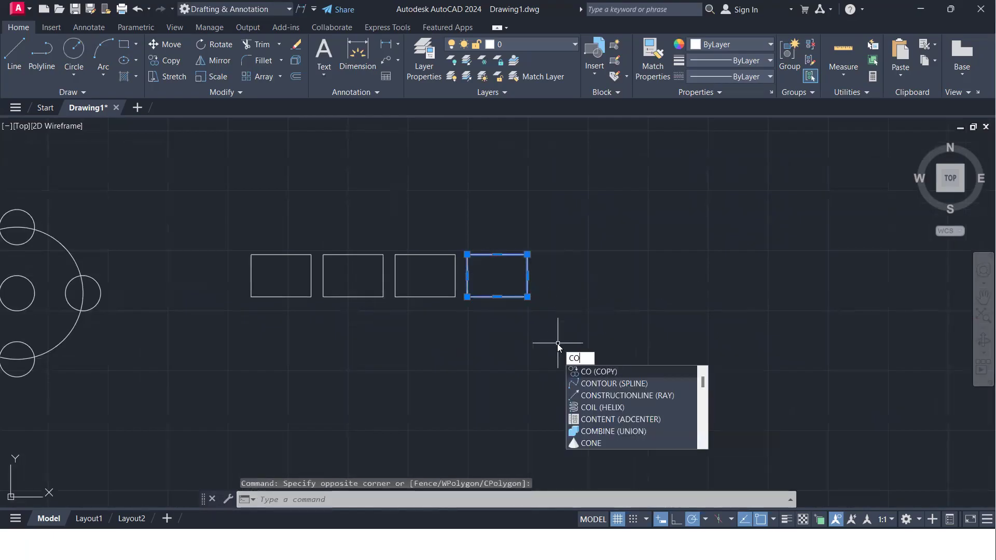
pyautogui.press('Return')
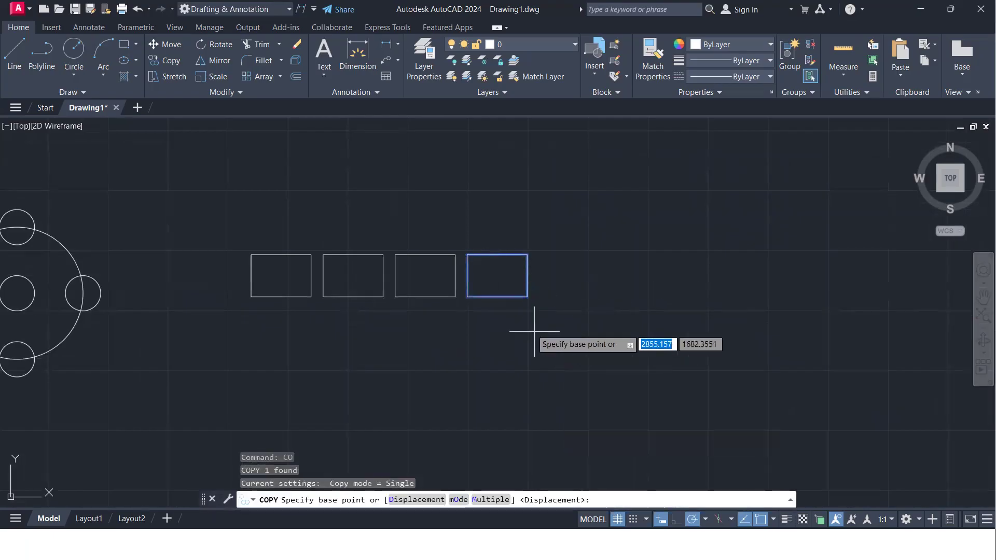
pyautogui.click(497, 275)
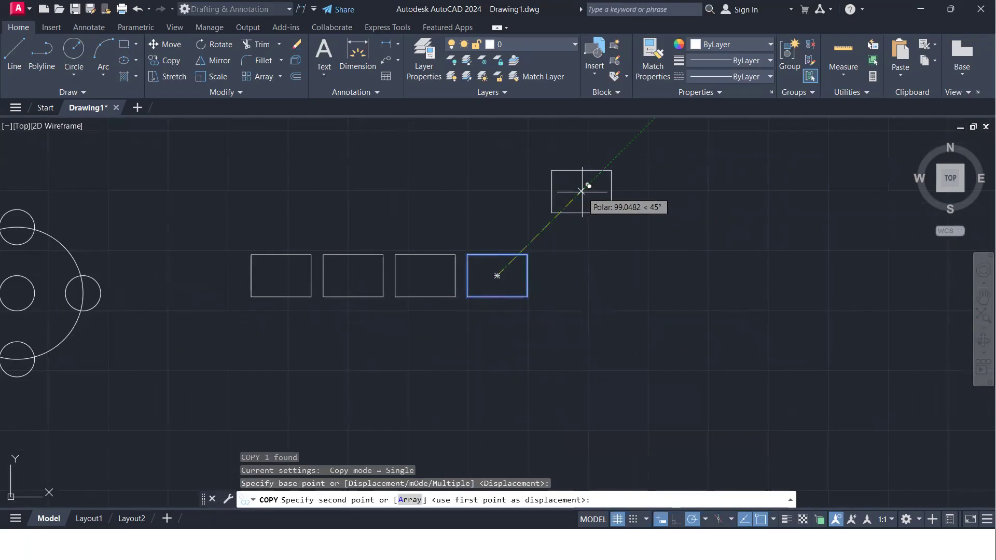
pyautogui.write('60')
pyautogui.press('Return')
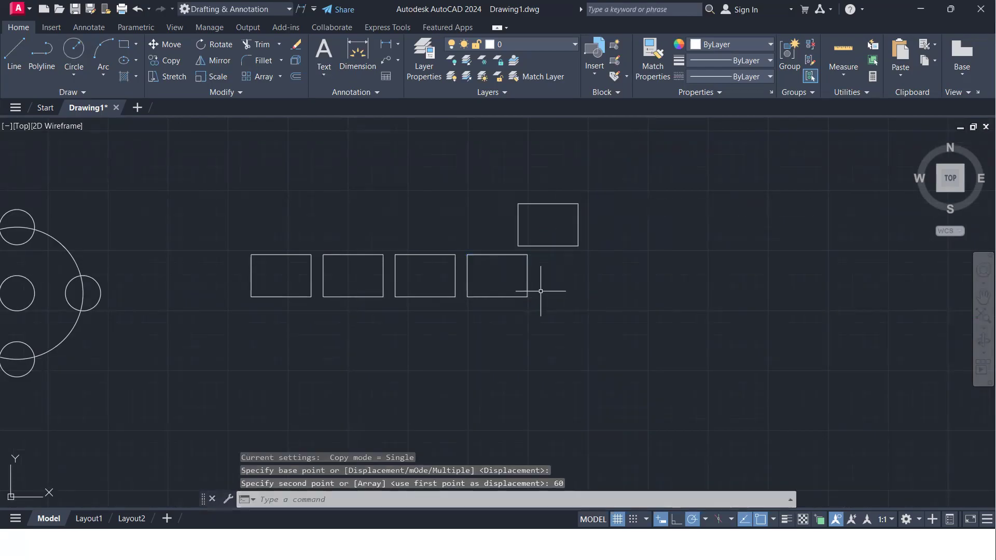
# - Copy the rightmost rectangle of the row with the Multiple option from its center, 60 units diagonally down to the right at 45°
pyautogui.click(558, 331)
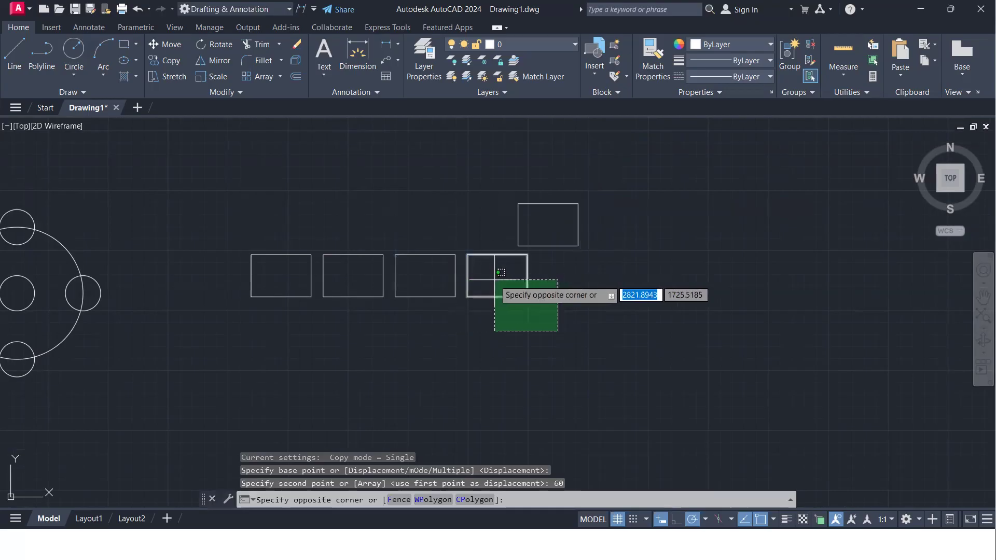
pyautogui.click(456, 270)
pyautogui.write('c')
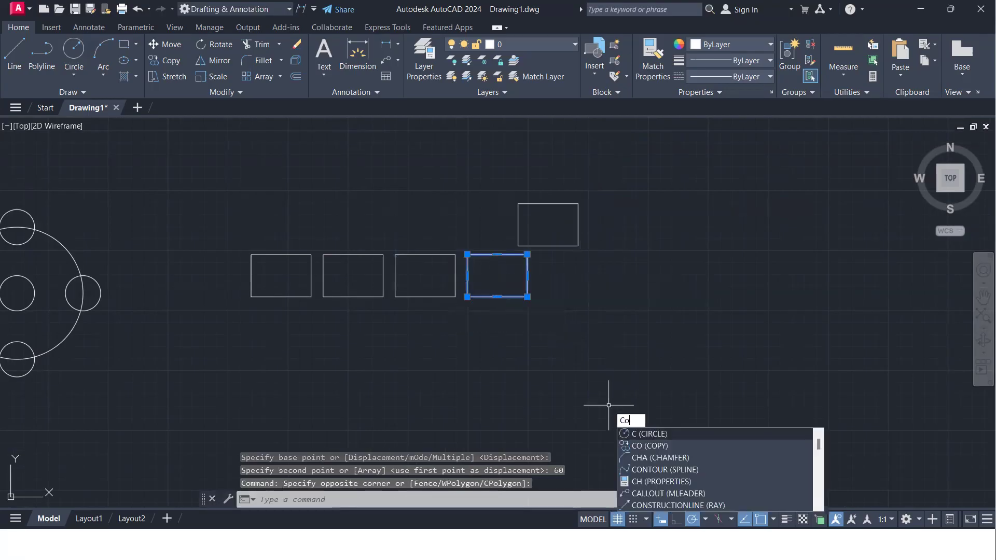
pyautogui.write('o')
pyautogui.press('Return')
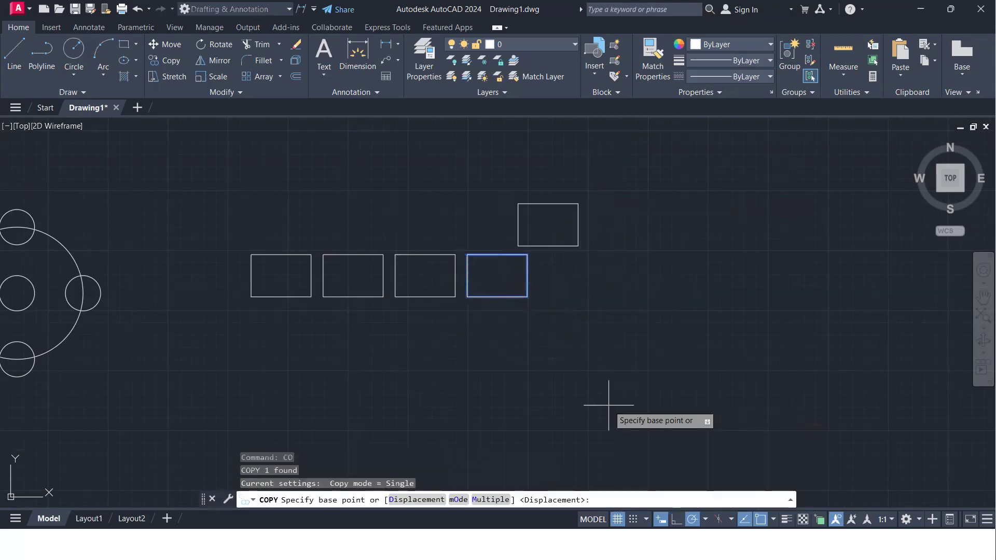
pyautogui.write('m')
pyautogui.press('Return')
pyautogui.click(497, 275)
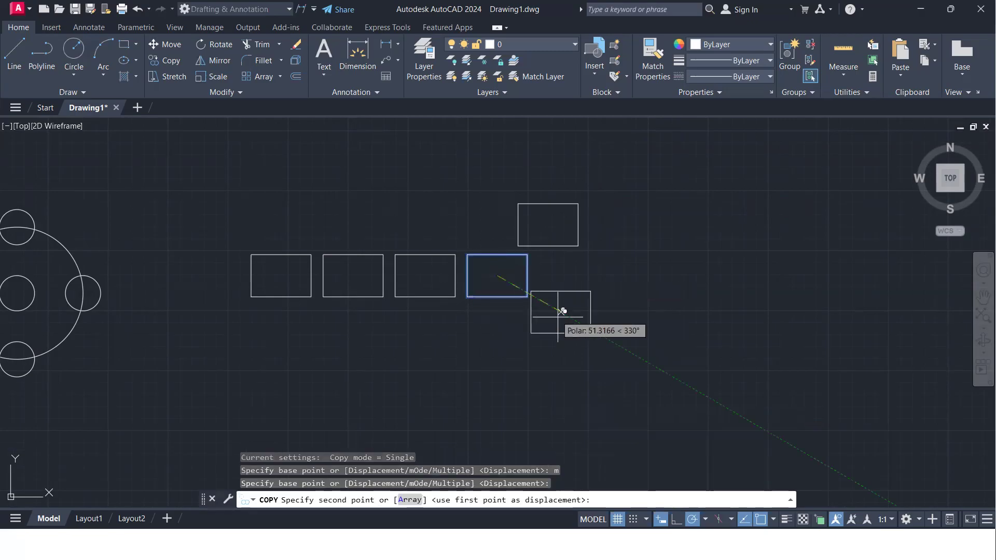
pyautogui.write('60')
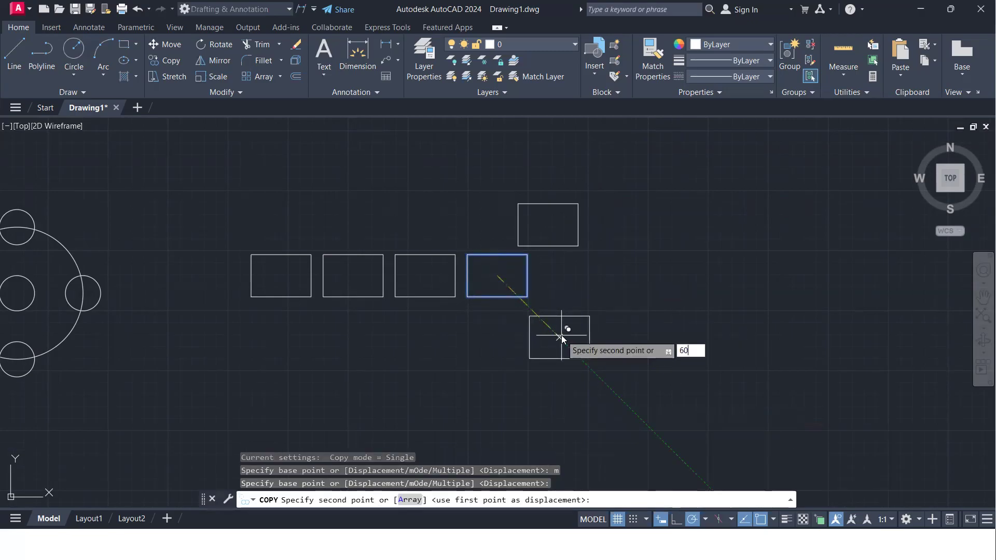
pyautogui.press('Return')
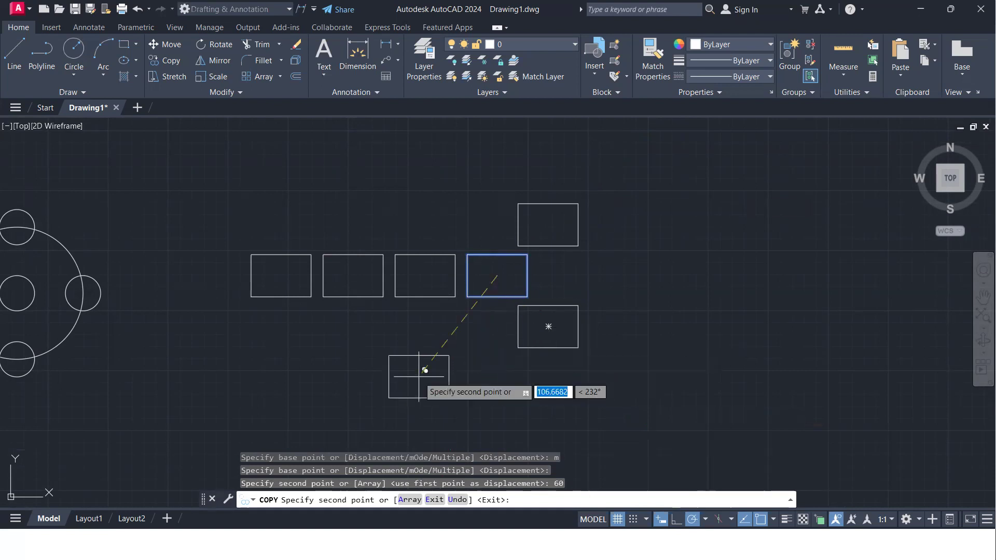
pyautogui.press('Return')
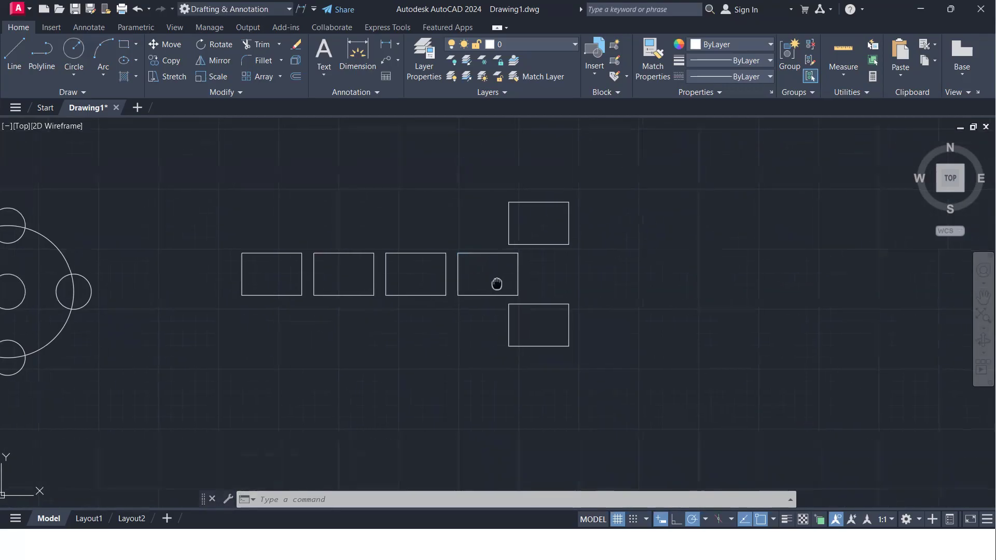
pyautogui.scroll(-2, 483, 277)
pyautogui.scroll(2, 379, 296)
pyautogui.scroll(2, 381, 296)
pyautogui.moveTo(390, 289); pyautogui.dragTo(220, 326, button='middle')
pyautogui.scroll(2, 228, 325)
pyautogui.scroll(-6, 353, 295)
pyautogui.moveTo(516, 281); pyautogui.dragTo(453, 276, button='middle')
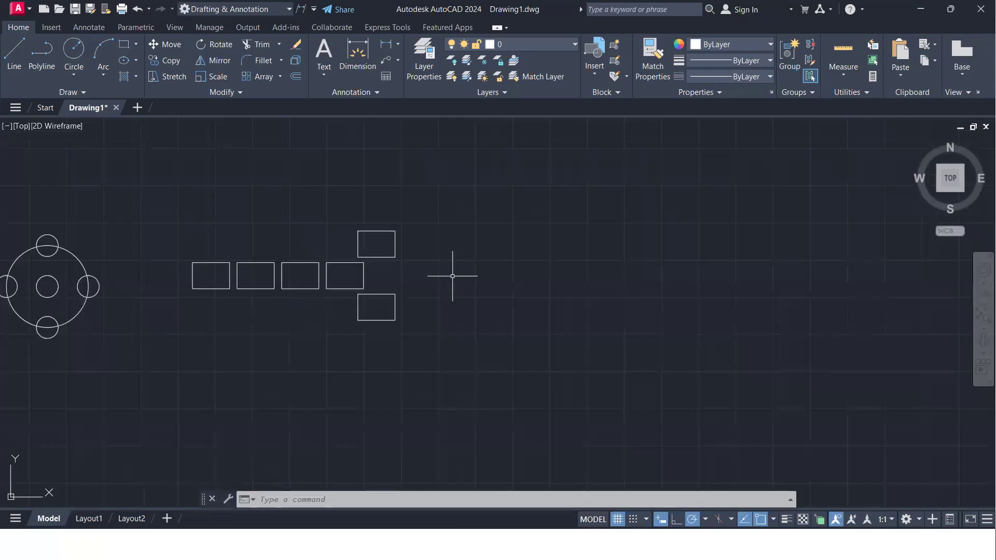
pyautogui.moveTo(484, 291); pyautogui.dragTo(421, 277, button='middle')
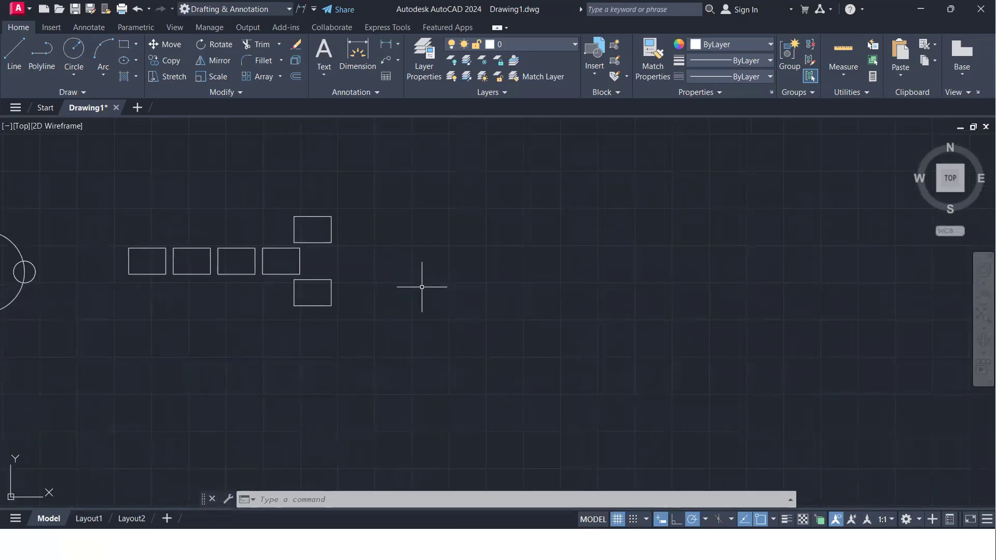
pyautogui.click(337, 328)
pyautogui.click(289, 277)
pyautogui.click(158, 285)
pyautogui.click(129, 261)
pyautogui.press('Escape')
# - Move the leftmost rectangle by its center to the empty area right of the rectangle group
pyautogui.click(152, 277)
pyautogui.click(136, 262)
pyautogui.write('m')
pyautogui.press('Return')
pyautogui.click(147, 261)
pyautogui.click(531, 253)
# - Check the height of the moved rectangle's right edge with the DIM command's preview, without placing a dimension
pyautogui.moveTo(552, 287); pyautogui.dragTo(310, 338, button='middle')
pyautogui.scroll(2, 307, 337)
pyautogui.scroll(2, 311, 338)
pyautogui.write('dim')
pyautogui.press('Return')
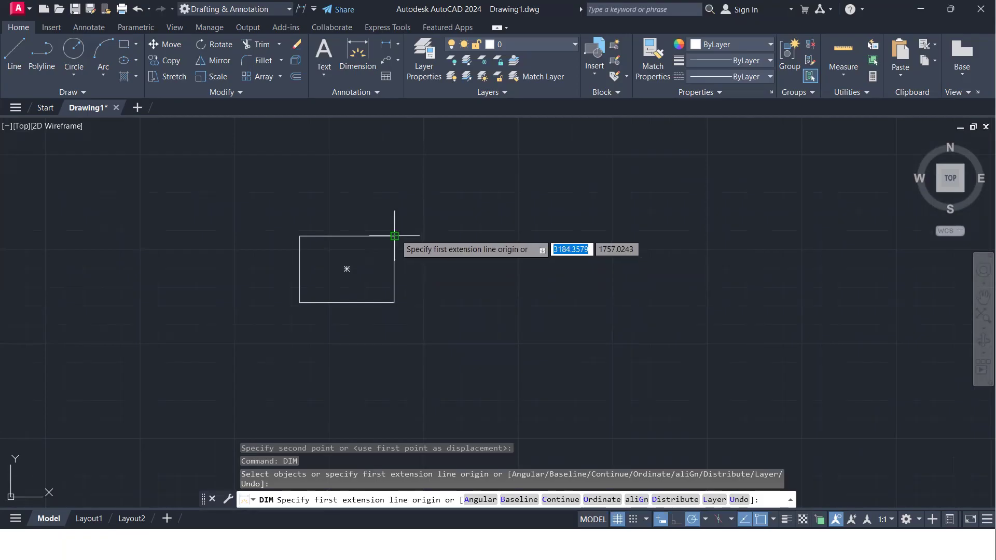
pyautogui.click(394, 236)
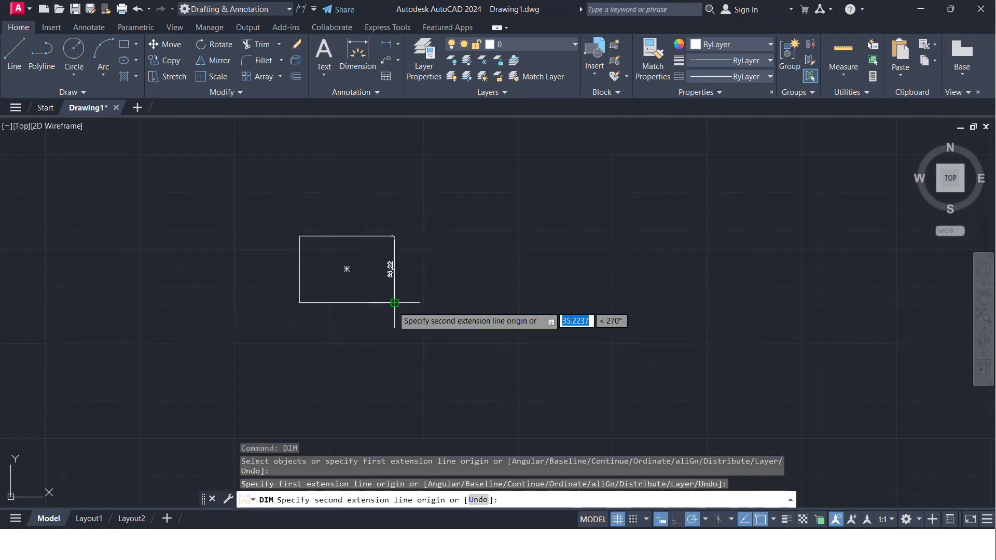
pyautogui.click(394, 302)
pyautogui.scroll(6, 415, 294)
pyautogui.scroll(-4, 415, 295)
pyautogui.moveTo(416, 294); pyautogui.dragTo(506, 290, button='middle')
pyautogui.press('Escape')
# - Erase the isolated rectangle that was moved to the empty area
pyautogui.click(545, 330)
pyautogui.click(446, 302)
pyautogui.press('Delete')
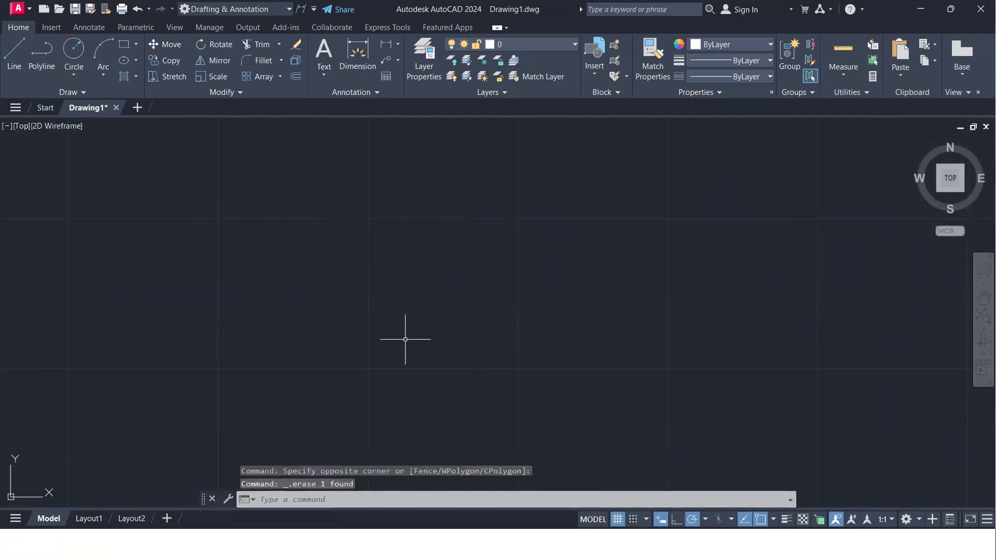
# - Draw a 50 by 50 unit square in the empty area using the rectangle's Dimensions option
pyautogui.write('r4')
pyautogui.press('BackSpace')
pyautogui.write('ec')
pyautogui.press('Return')
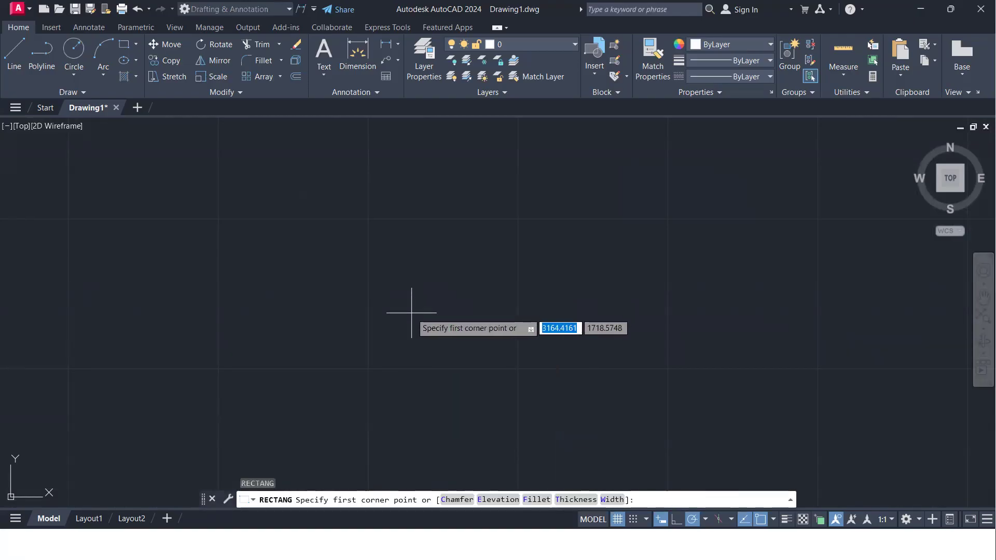
pyautogui.click(412, 313)
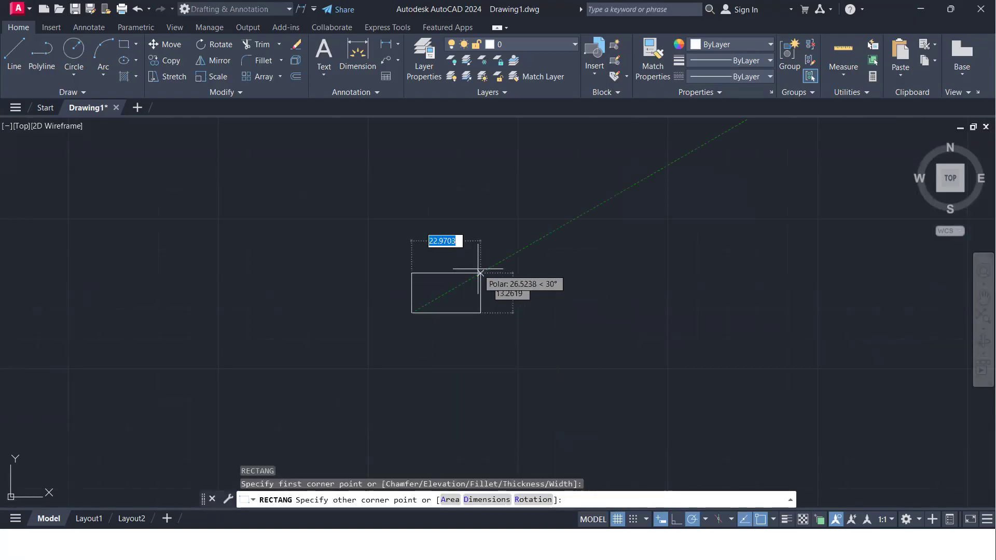
pyautogui.write('d')
pyautogui.press('Return')
pyautogui.press('BackSpace')
pyautogui.write('50')
pyautogui.press('Return')
pyautogui.write('50')
pyautogui.press('Return')
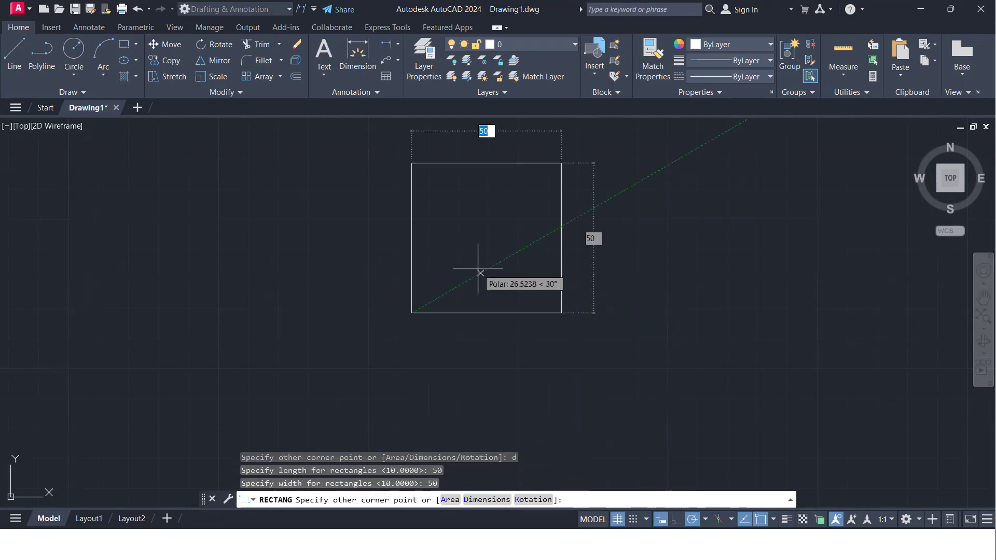
pyautogui.click(481, 271)
pyautogui.scroll(-1, 492, 267)
pyautogui.moveTo(493, 266); pyautogui.dragTo(394, 286, button='middle')
pyautogui.scroll(1, 394, 285)
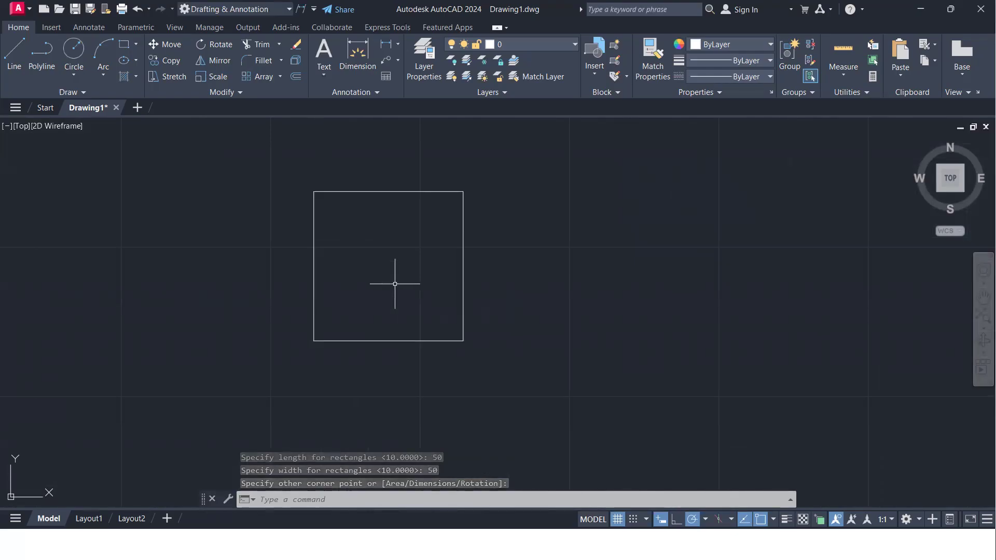
# - Copy the group of five rectangles from the leftmost rectangle's center, about 180 units horizontally to the right
pyautogui.scroll(-3, 394, 284)
pyautogui.moveTo(394, 277); pyautogui.dragTo(656, 281, button='middle')
pyautogui.moveTo(575, 292); pyautogui.dragTo(519, 329, button='middle')
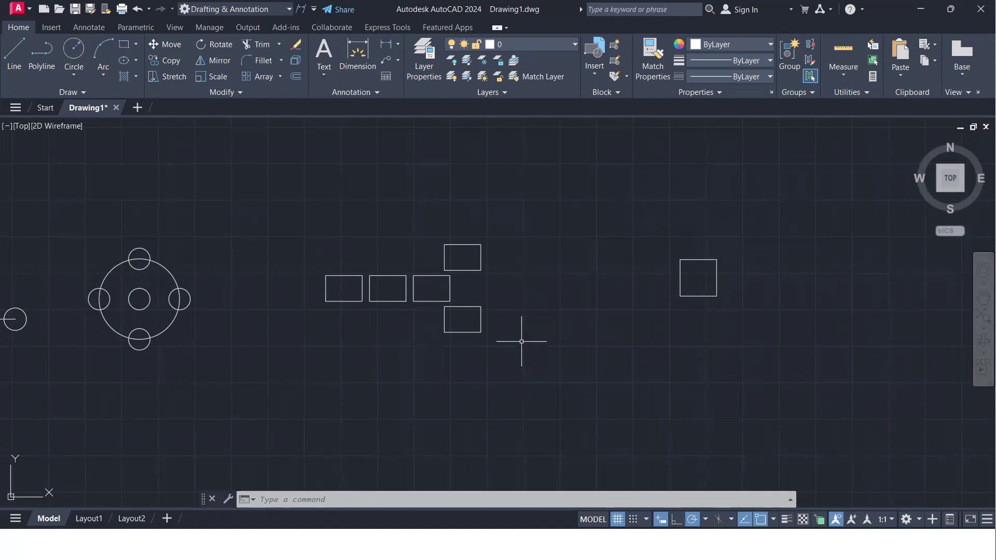
pyautogui.write('co')
pyautogui.press('Return')
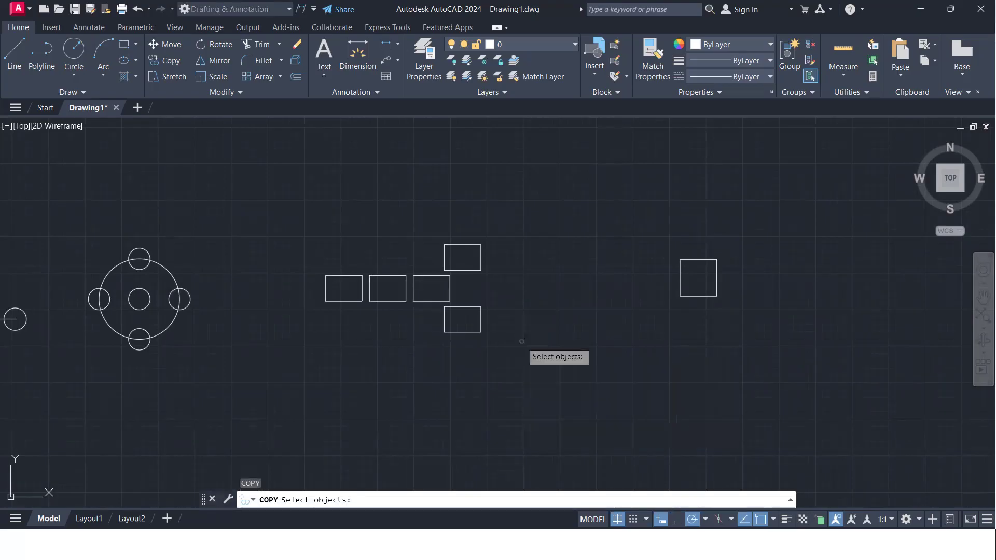
pyautogui.click(537, 357)
pyautogui.click(277, 178)
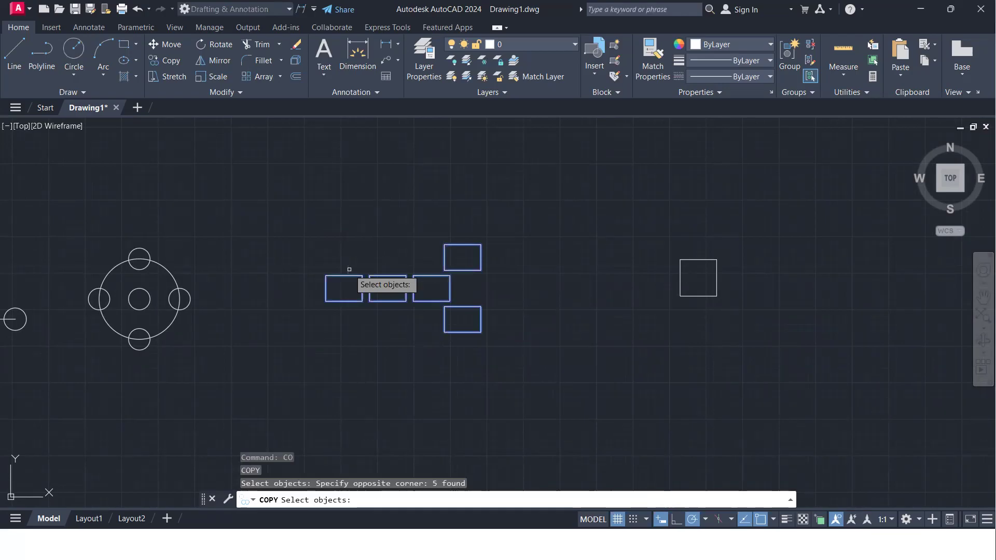
pyautogui.press('Return')
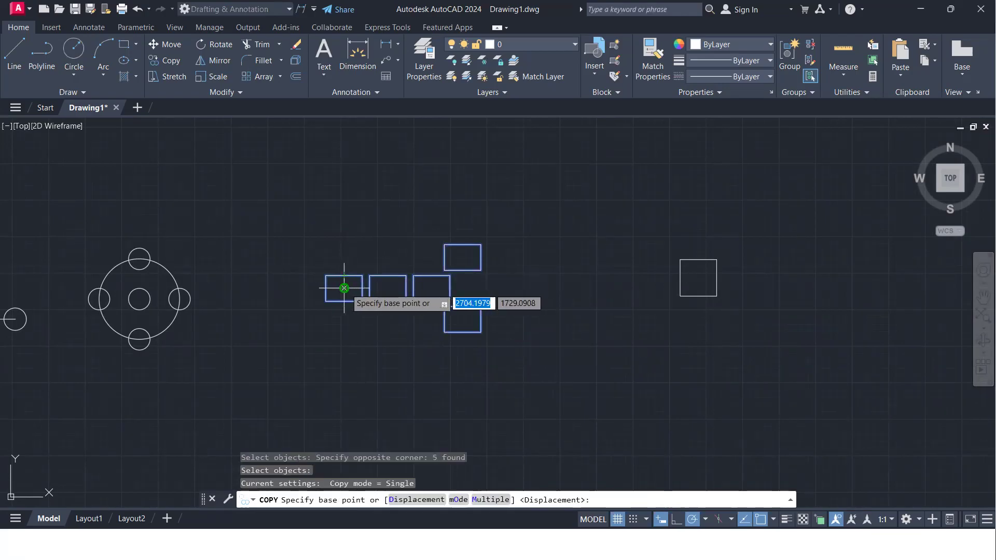
pyautogui.click(344, 288)
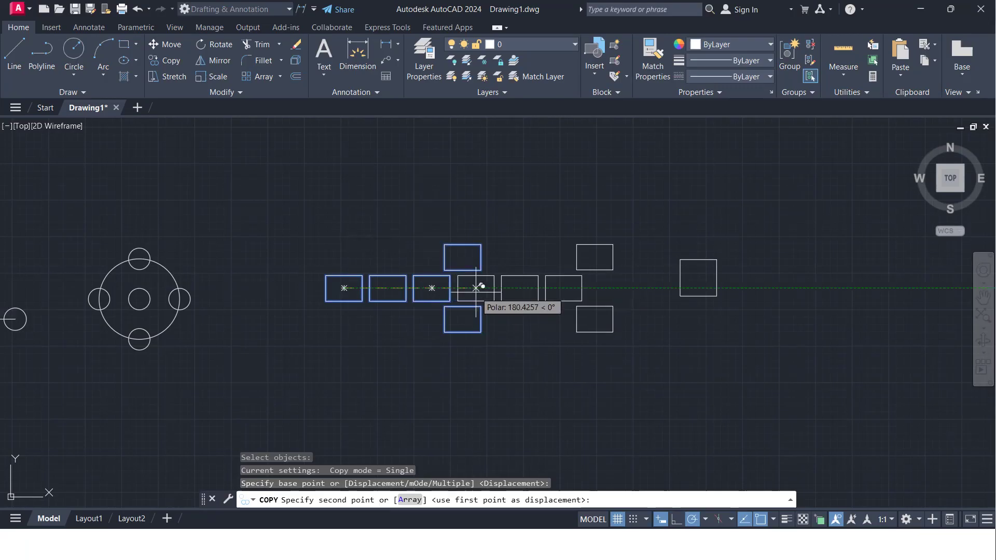
pyautogui.click(476, 288)
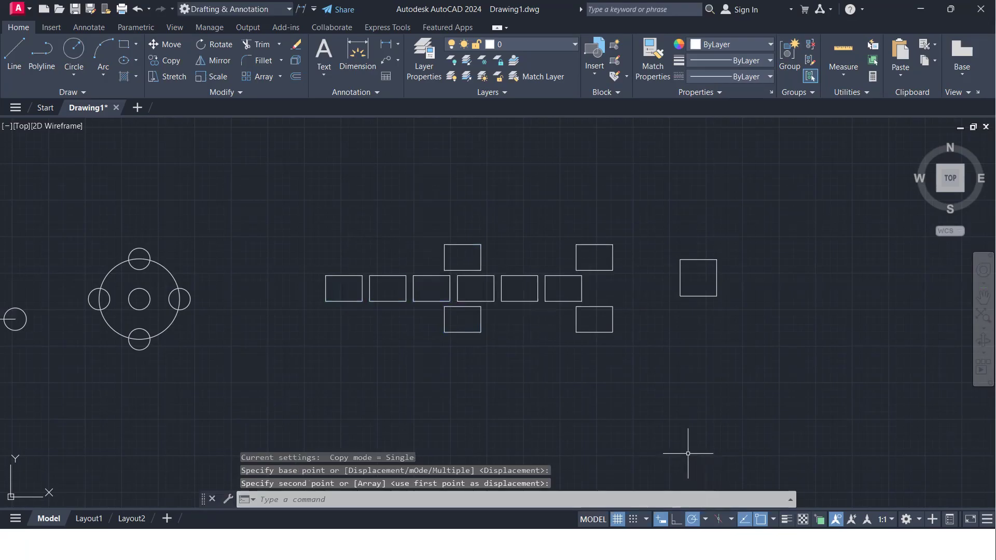
pyautogui.moveTo(684, 349); pyautogui.dragTo(445, 367, button='middle')
pyautogui.scroll(-4, 321, 335)
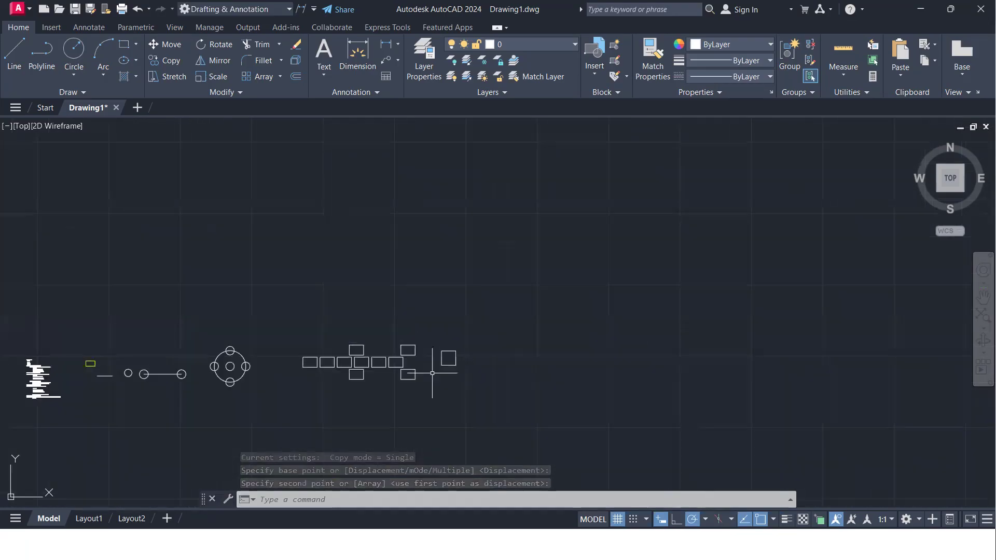
pyautogui.scroll(5, 363, 348)
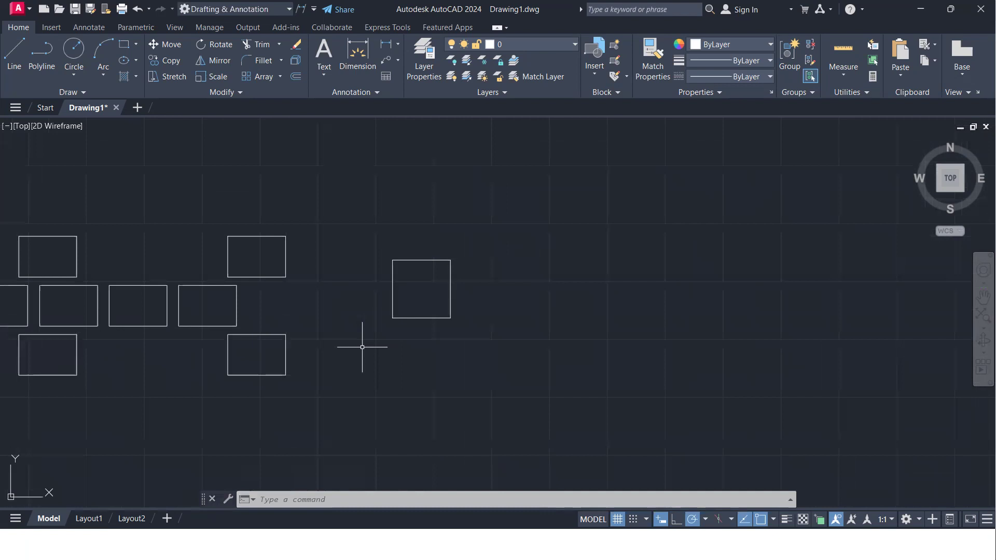
pyautogui.scroll(-2, 362, 347)
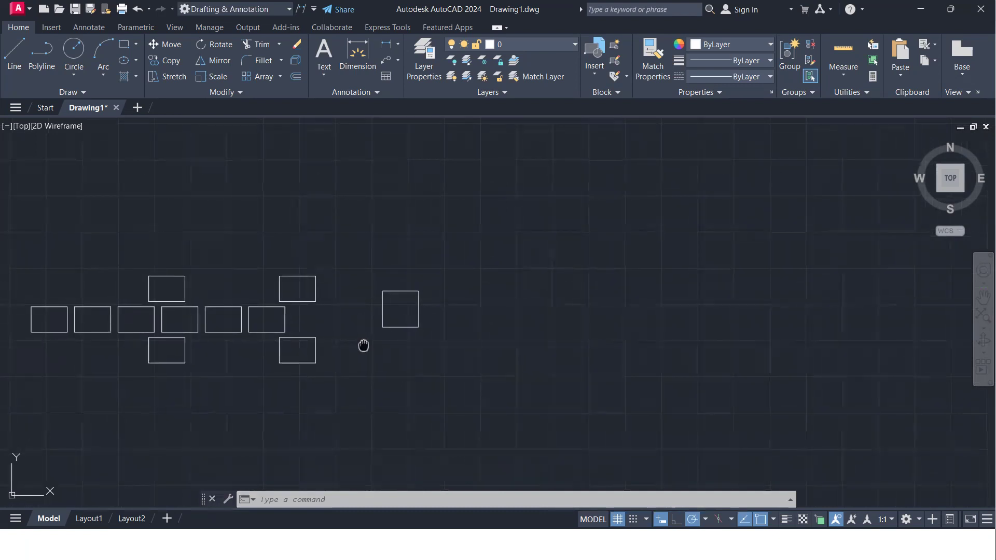
pyautogui.moveTo(362, 345); pyautogui.dragTo(527, 290, button='middle')
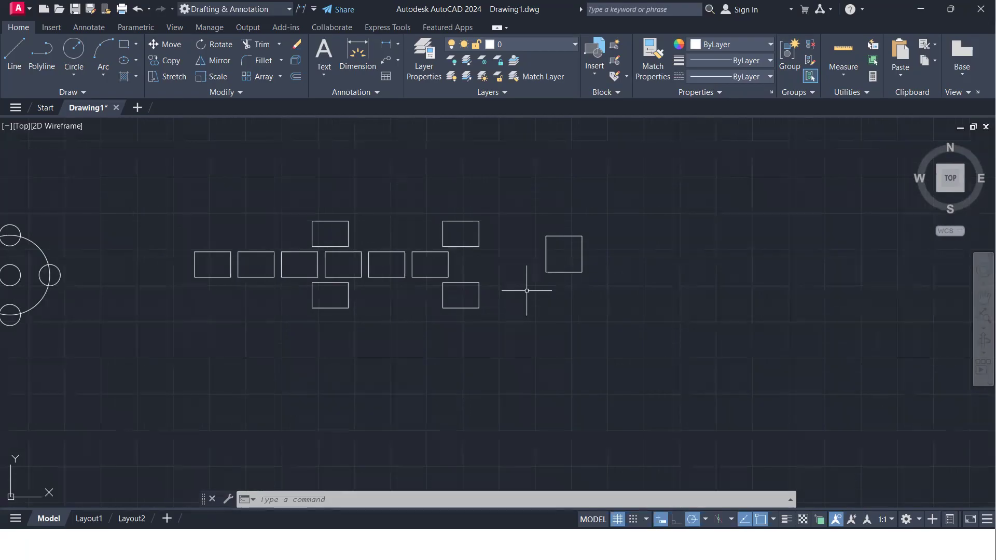
pyautogui.scroll(2, 527, 291)
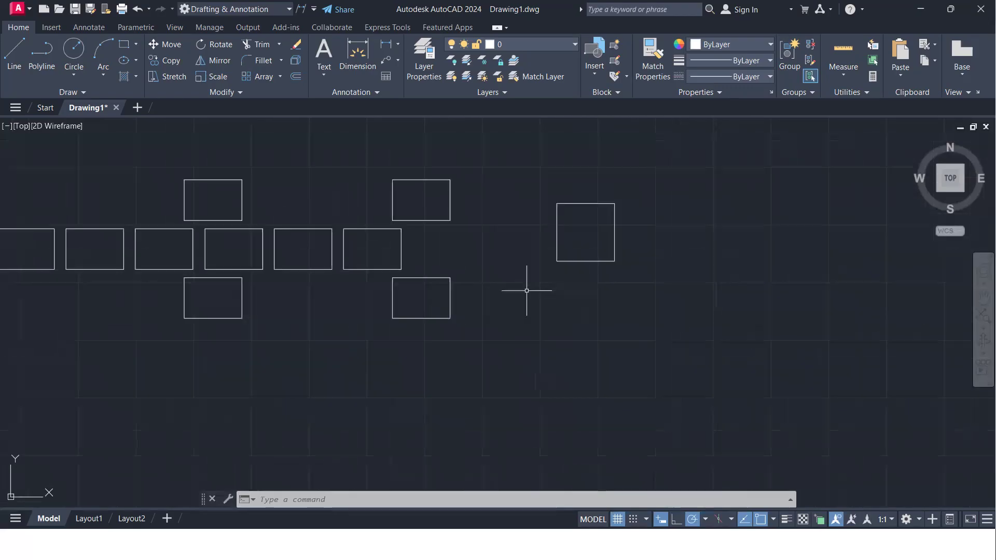
pyautogui.moveTo(526, 291); pyautogui.dragTo(458, 279, button='middle')
pyautogui.scroll(-2, 457, 279)
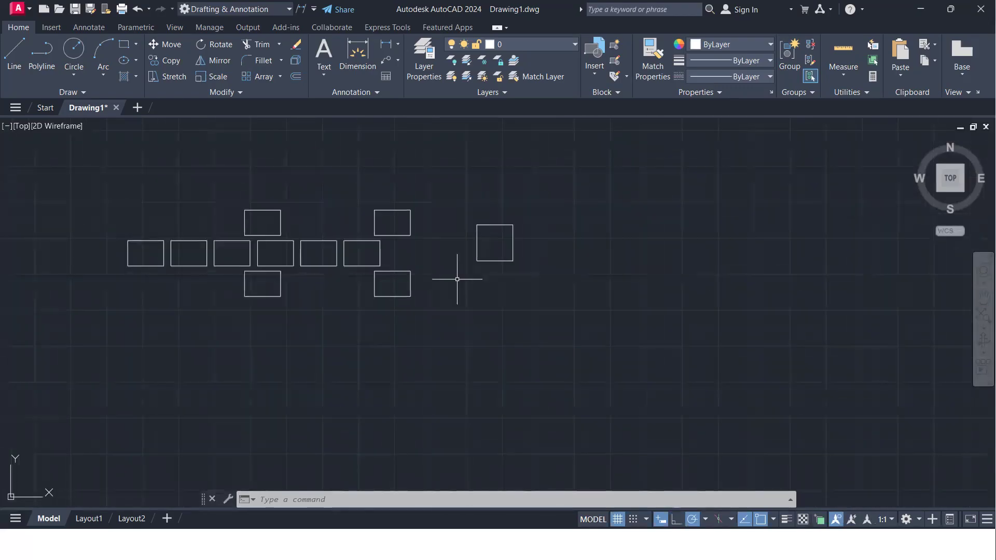
# - Copy the leftmost rectangle of the row from its center in Multiple mode, placing one copy straight below, one to its left and one above
pyautogui.scroll(4, 121, 277)
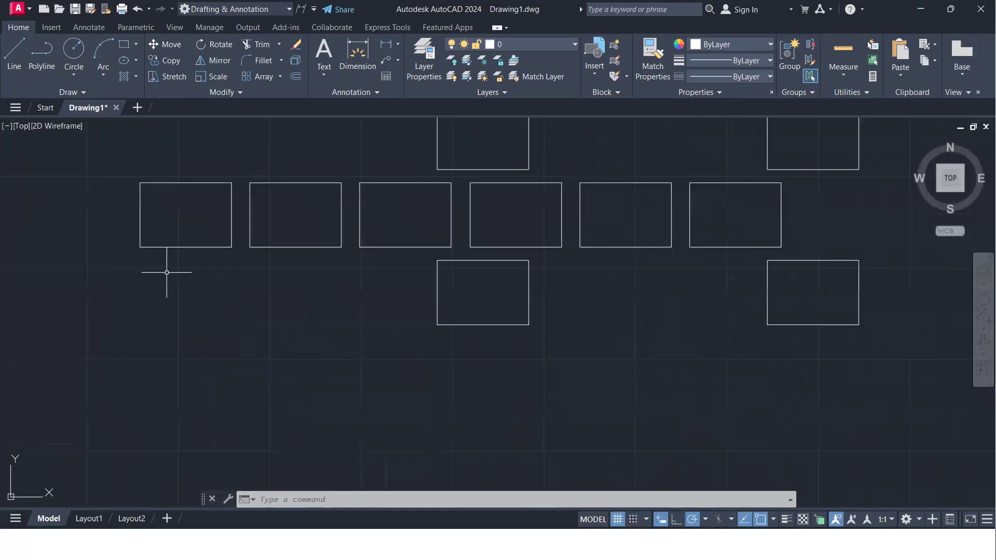
pyautogui.scroll(-6, 169, 271)
pyautogui.moveTo(167, 272); pyautogui.dragTo(129, 278, button='middle')
pyautogui.scroll(6, 129, 278)
pyautogui.click(150, 282)
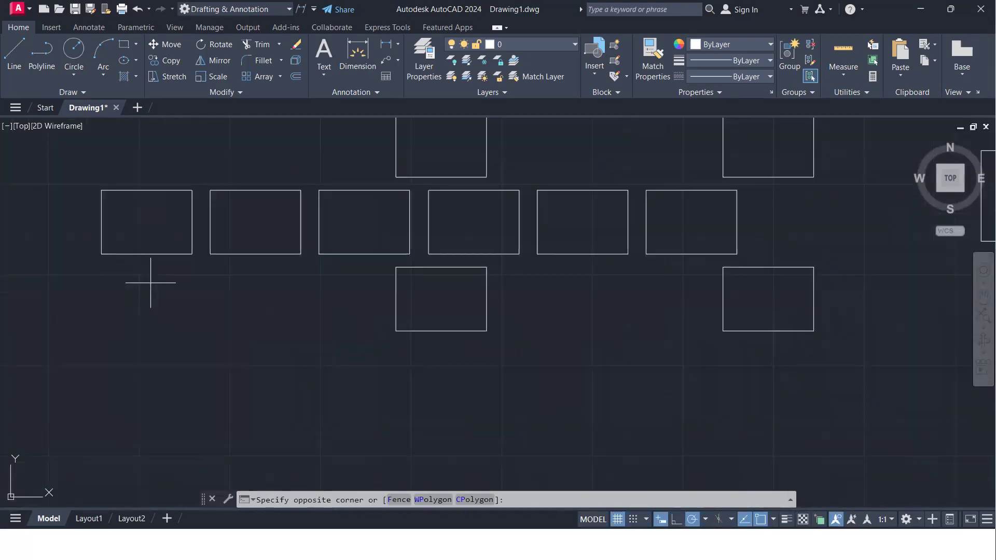
pyautogui.click(100, 248)
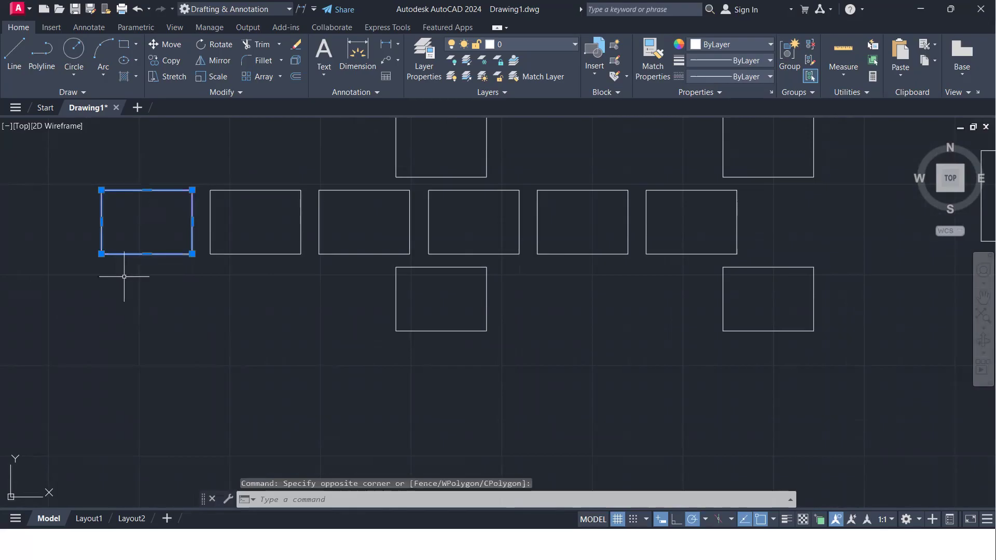
pyautogui.write('co')
pyautogui.press('Return')
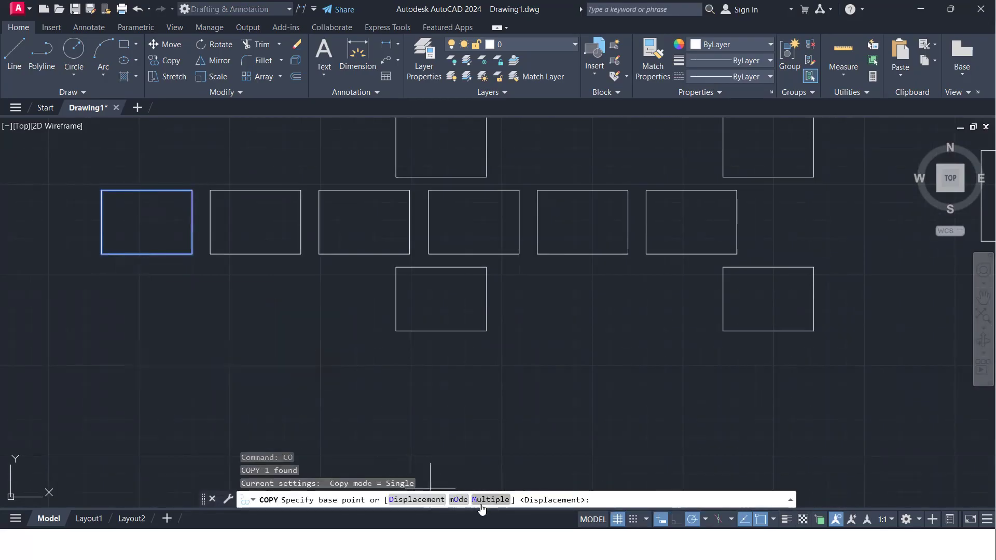
pyautogui.click(483, 507)
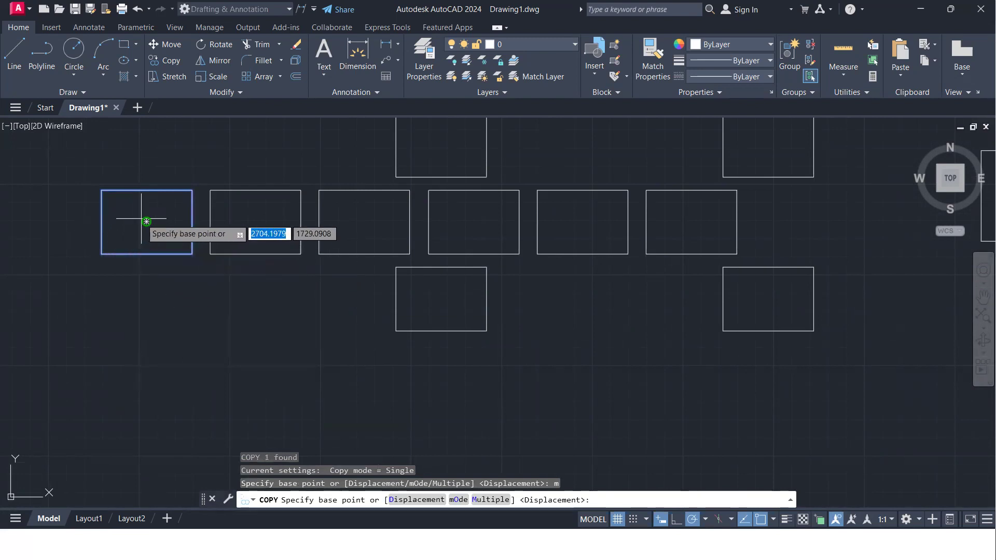
pyautogui.click(146, 221)
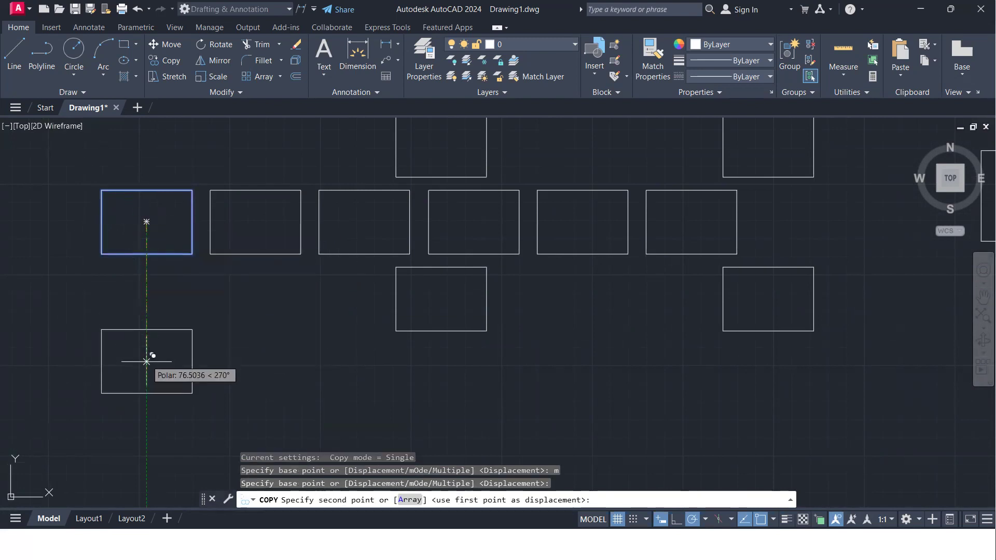
pyautogui.click(146, 368)
pyautogui.moveTo(40, 284); pyautogui.dragTo(324, 289, button='middle')
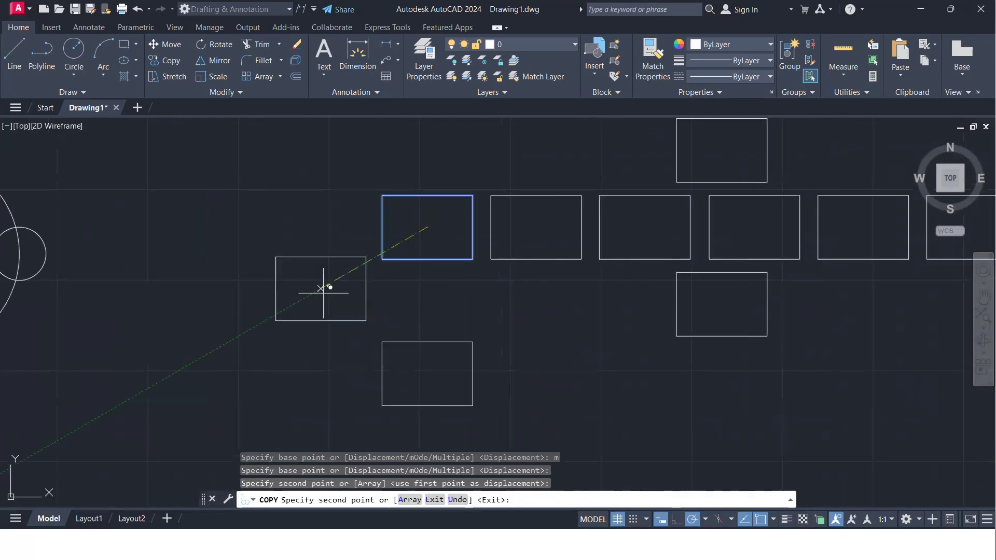
pyautogui.moveTo(258, 227)
pyautogui.mouseDown(button='middle')
pyautogui.moveTo(271, 263)
pyautogui.moveTo(222, 366)
pyautogui.mouseUp(button='middle')
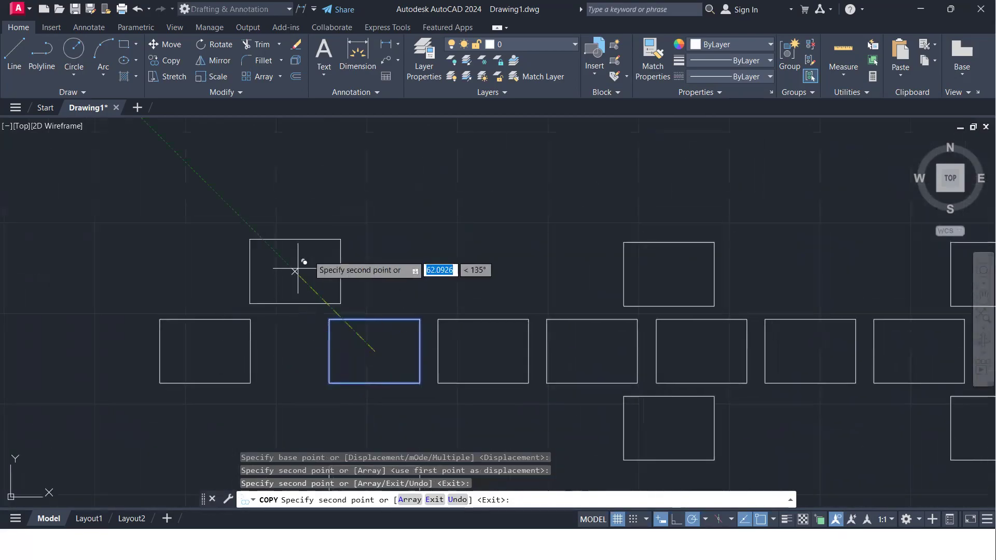
pyautogui.click(375, 204)
pyautogui.press('Return')
pyautogui.scroll(-2, 311, 282)
pyautogui.moveTo(311, 283); pyautogui.dragTo(198, 188, button='middle')
pyautogui.scroll(-2, 267, 241)
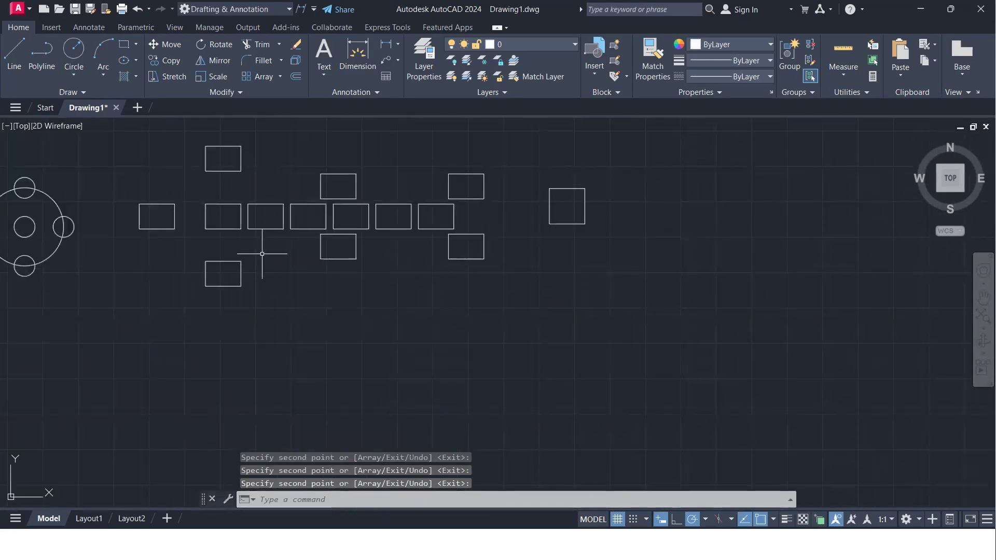
pyautogui.scroll(2, 241, 236)
pyautogui.moveTo(241, 239); pyautogui.dragTo(251, 252, button='middle')
pyautogui.scroll(-2, 250, 252)
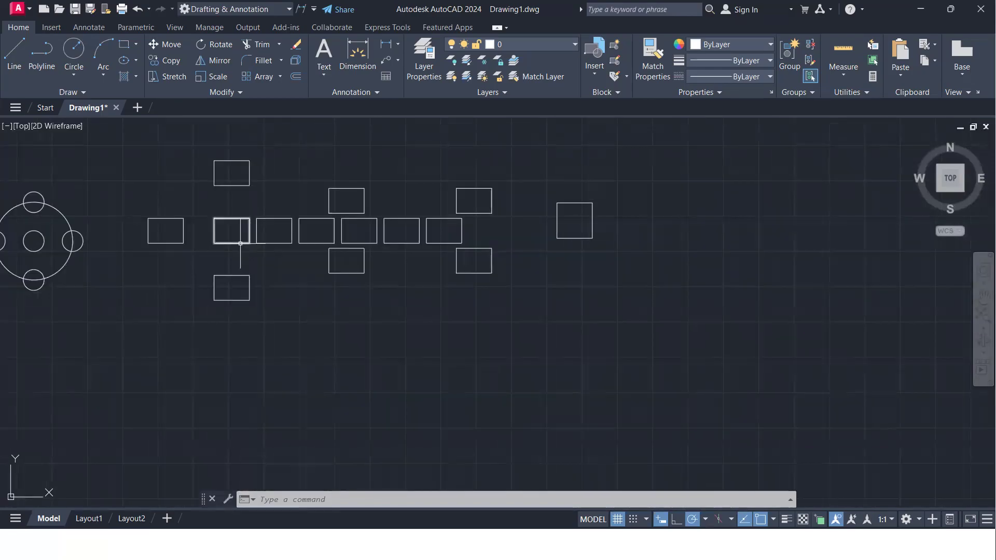
pyautogui.click(240, 243)
pyautogui.scroll(2, 244, 263)
pyautogui.moveTo(244, 263); pyautogui.dragTo(259, 313, button='middle')
pyautogui.scroll(2, 258, 313)
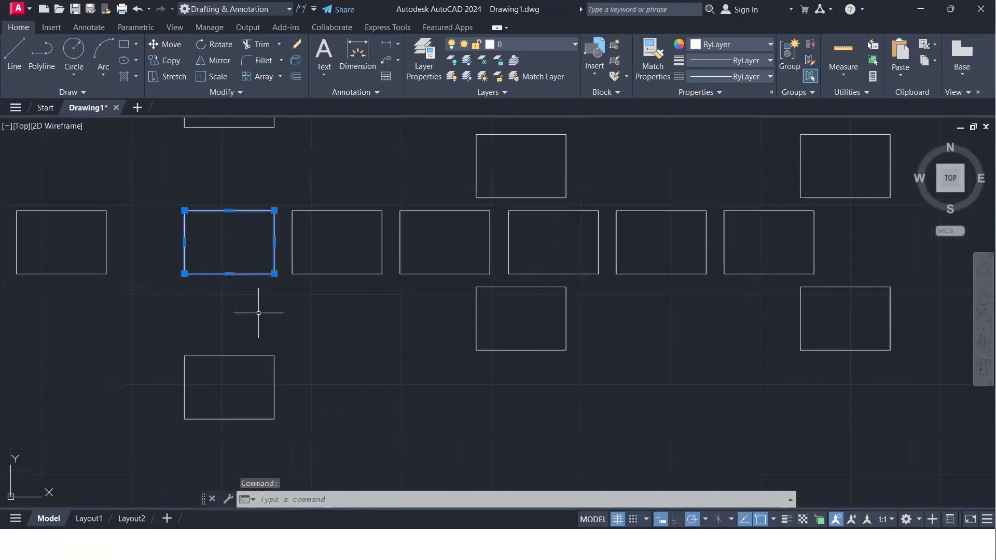
pyautogui.scroll(-2, 258, 313)
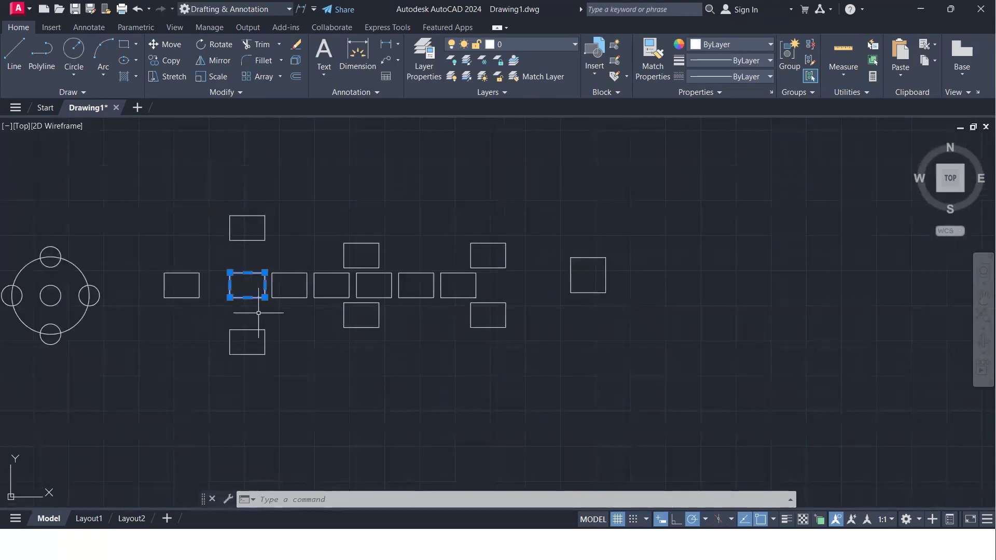
pyautogui.press('Escape')
# - Copy the isolated square from its lower-left corner with the Array option, making 10 items spaced 60 units apart horizontally to the right
pyautogui.moveTo(554, 309); pyautogui.dragTo(523, 336, button='middle')
pyautogui.scroll(4, 523, 335)
pyautogui.moveTo(460, 334); pyautogui.dragTo(401, 353, button='middle')
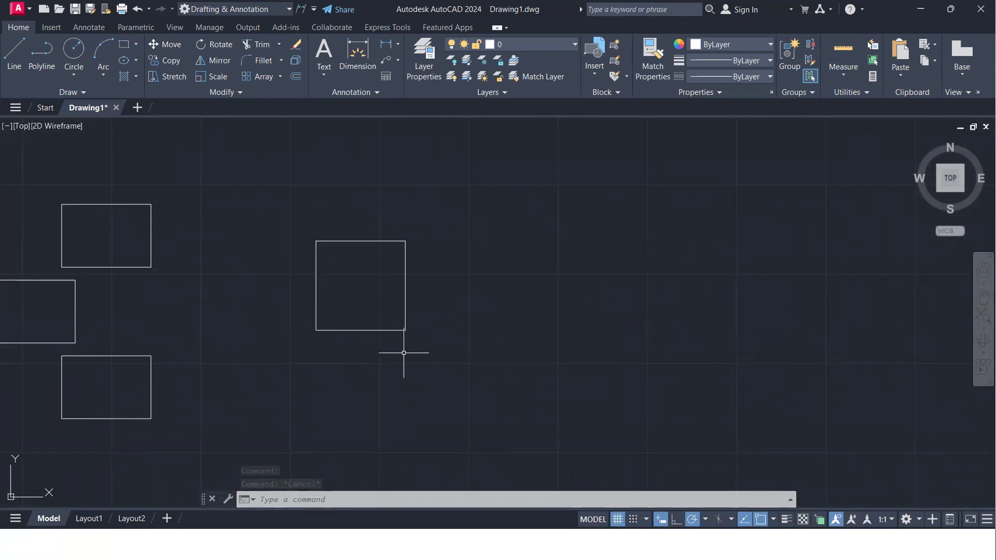
pyautogui.write('co')
pyautogui.press('Return')
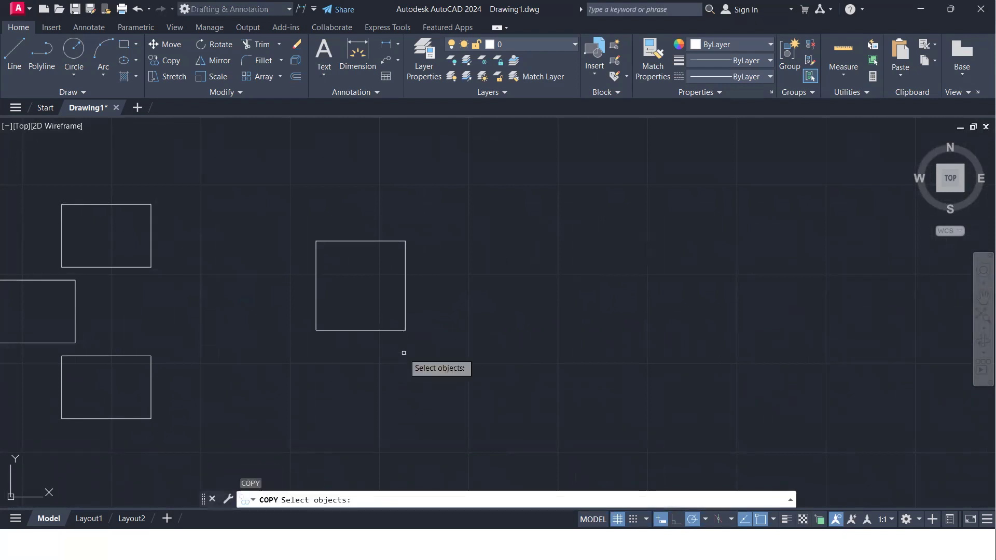
pyautogui.click(394, 330)
pyautogui.press('Return')
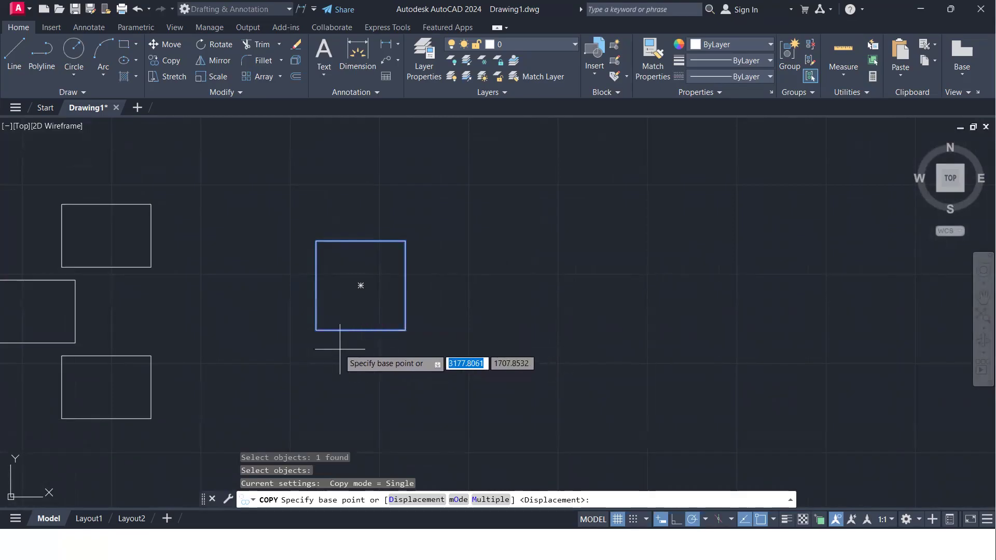
pyautogui.click(316, 330)
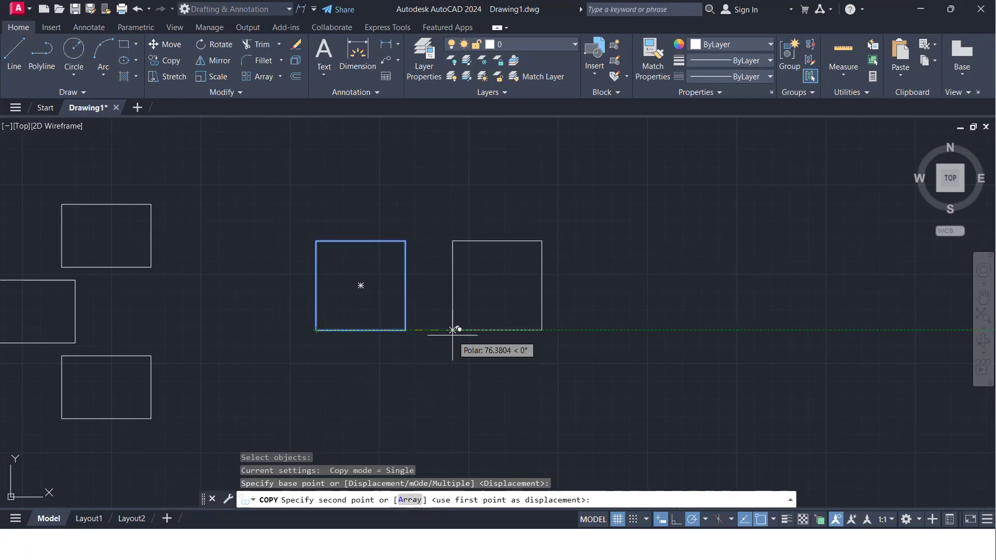
pyautogui.write('a')
pyautogui.press('Return')
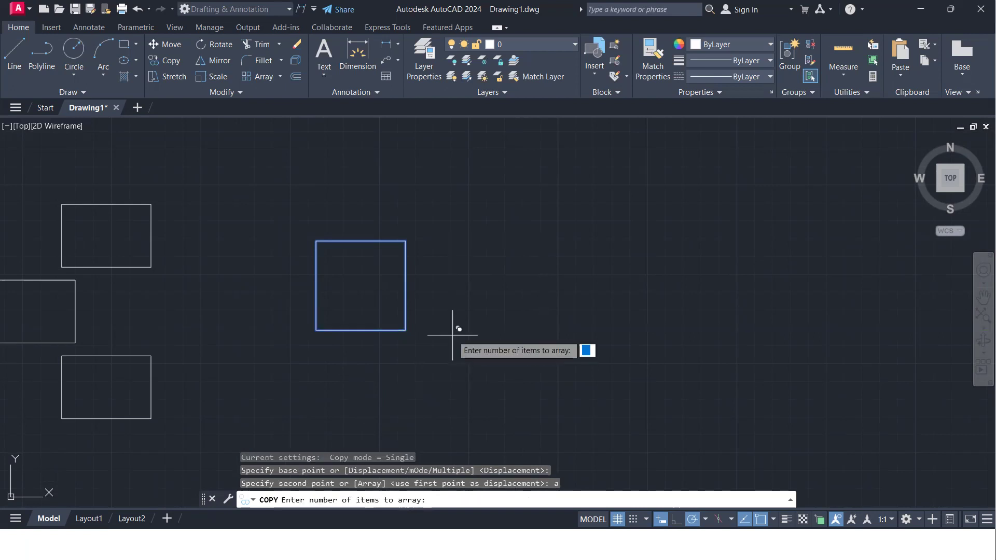
pyautogui.press('Return')
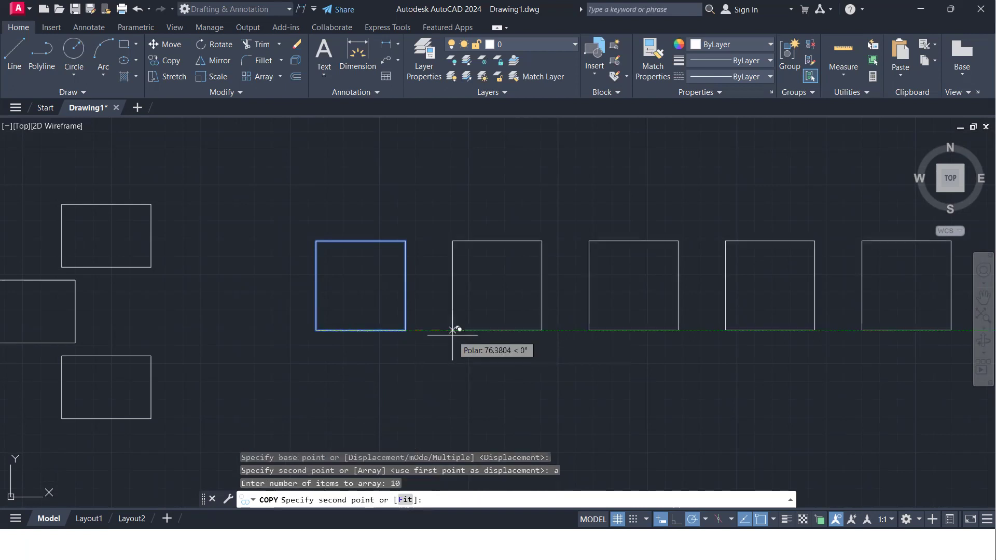
pyautogui.scroll(-4, 453, 330)
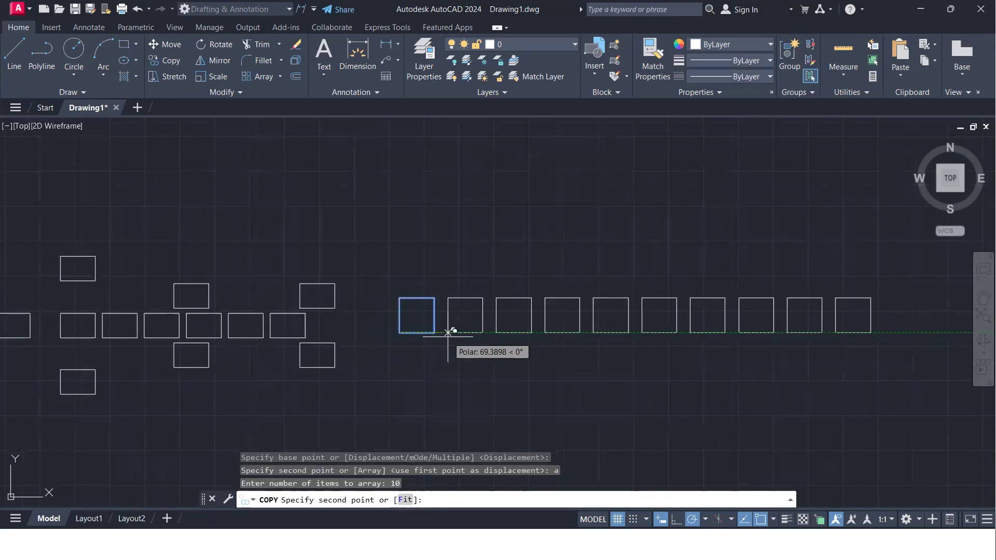
pyautogui.scroll(4, 448, 333)
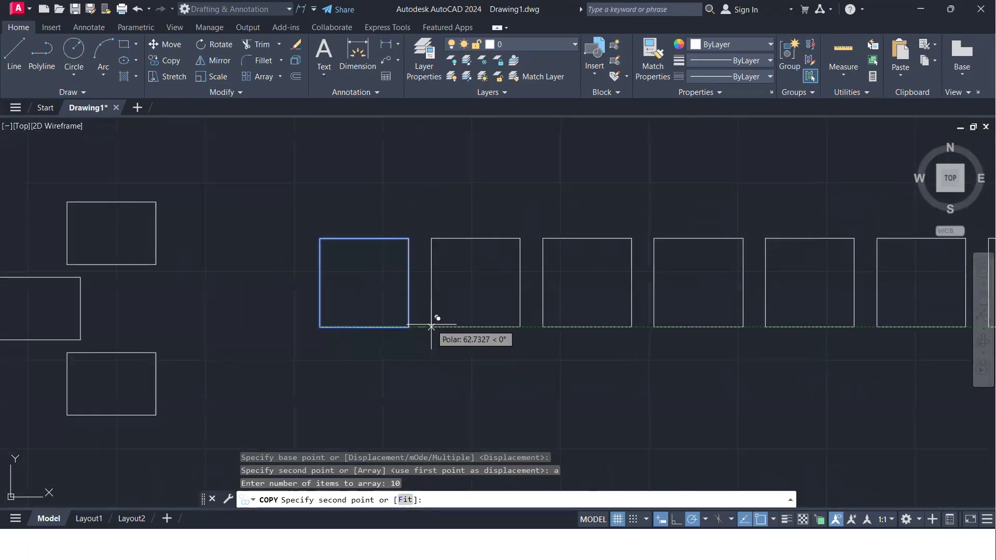
pyautogui.write('60')
pyautogui.press('Return')
# - Copy the row of ten squares from its upper-left corner with the Array option, making 10 rows spaced 60 units apart vertically downward
pyautogui.scroll(-2, 431, 325)
pyautogui.moveTo(431, 325)
pyautogui.mouseDown(button='middle')
pyautogui.moveTo(456, 349)
pyautogui.moveTo(279, 349)
pyautogui.mouseUp(button='middle')
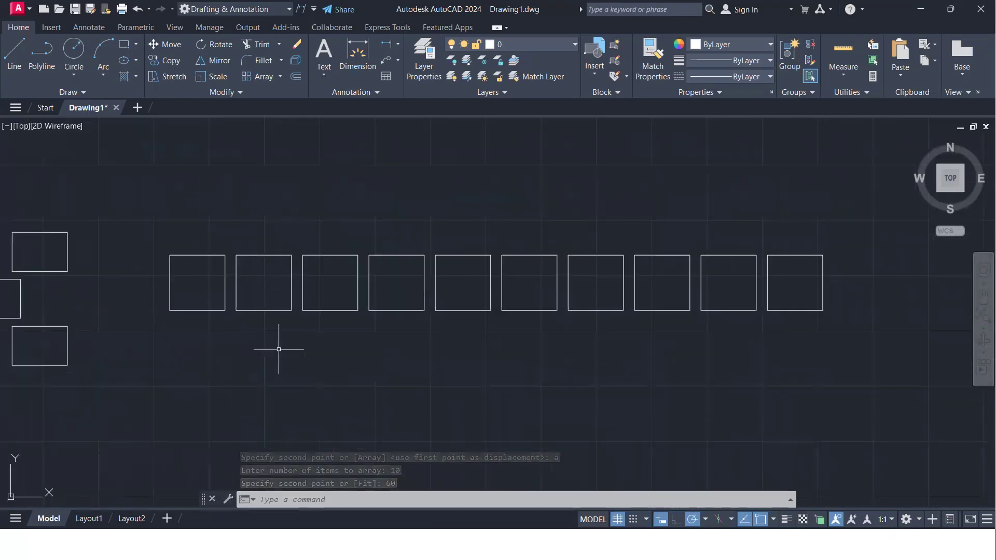
pyautogui.scroll(-2, 278, 349)
pyautogui.moveTo(278, 349); pyautogui.dragTo(278, 289, button='middle')
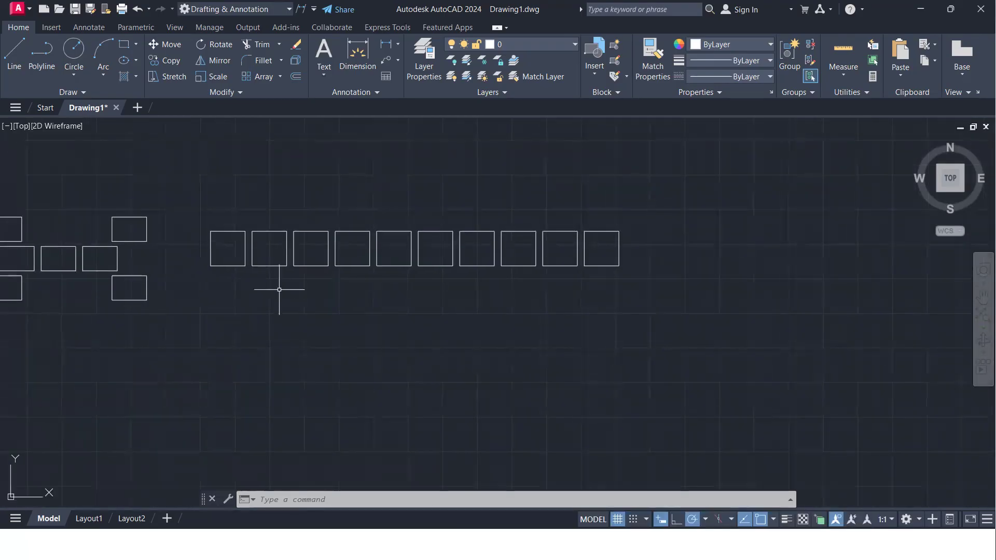
pyautogui.click(694, 287)
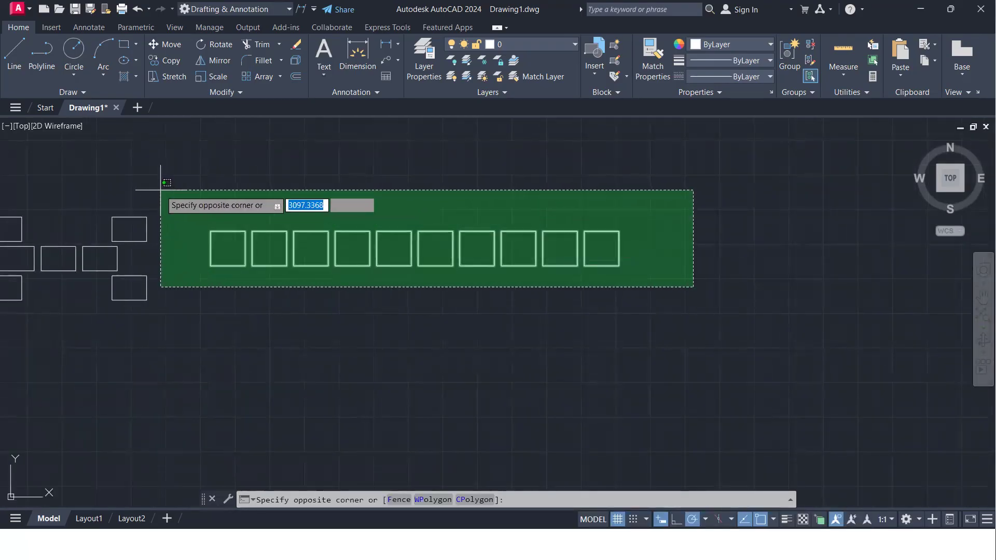
pyautogui.click(186, 199)
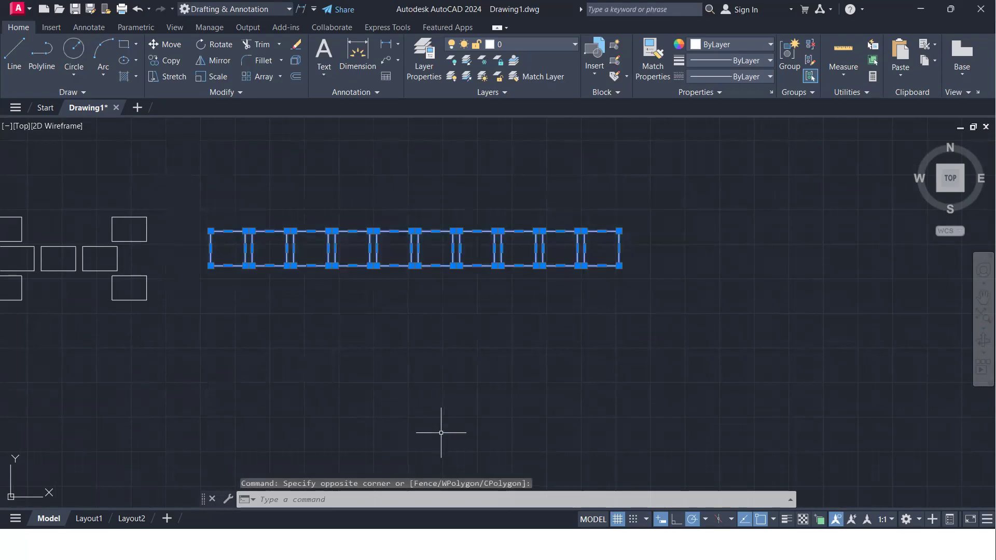
pyautogui.write('cp')
pyautogui.press('Return')
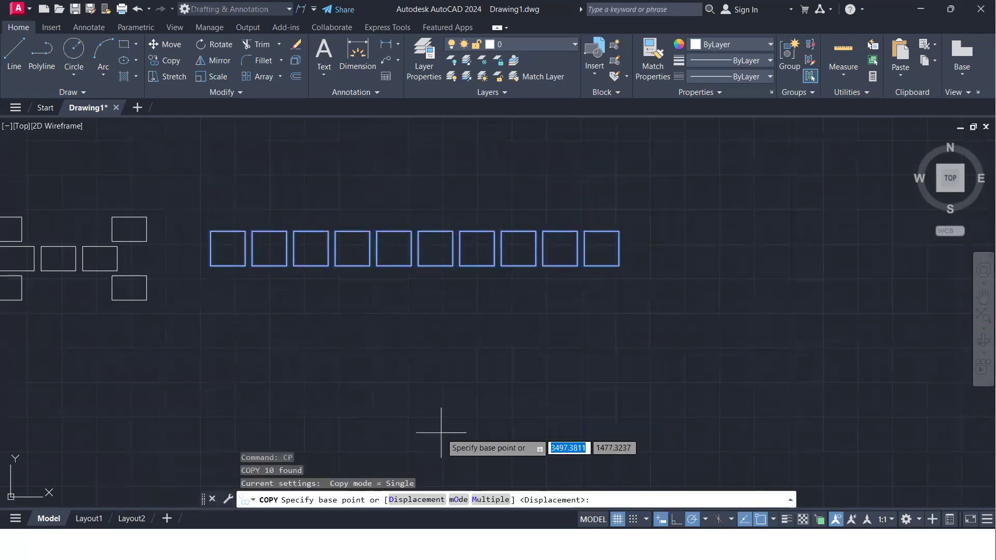
pyautogui.click(211, 231)
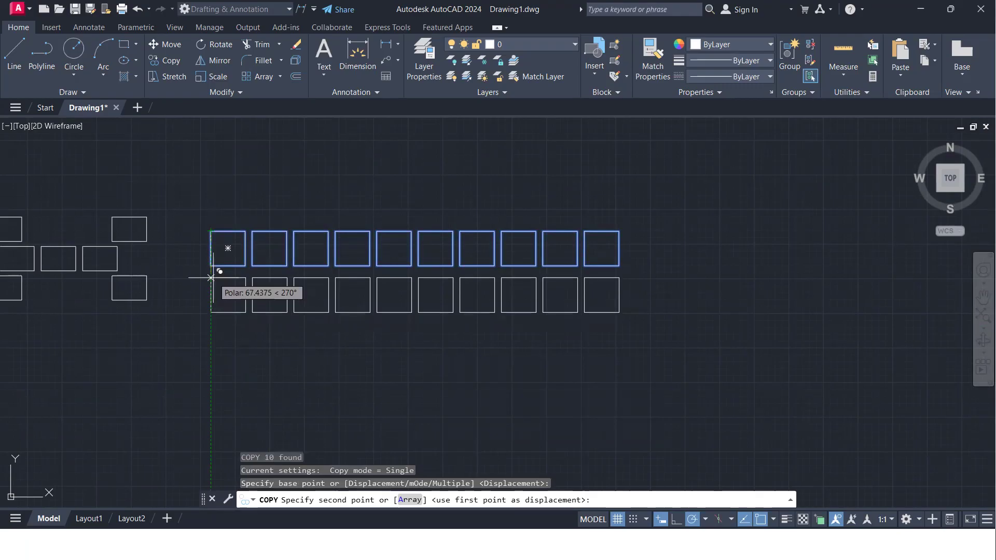
pyautogui.write('a')
pyautogui.press('Return')
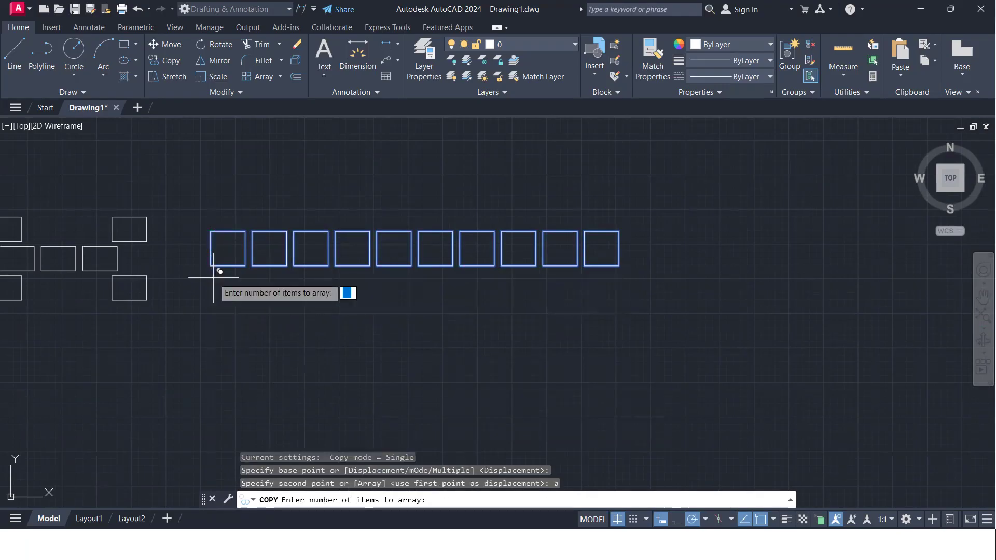
pyautogui.press('Return')
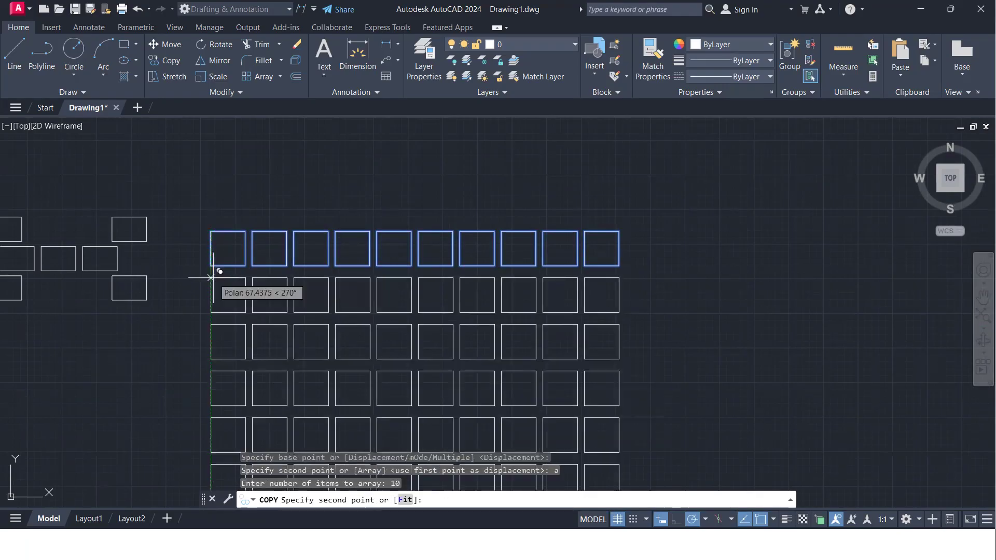
pyautogui.moveTo(211, 277); pyautogui.dragTo(216, 213, button='middle')
pyautogui.write('60')
pyautogui.press('Return')
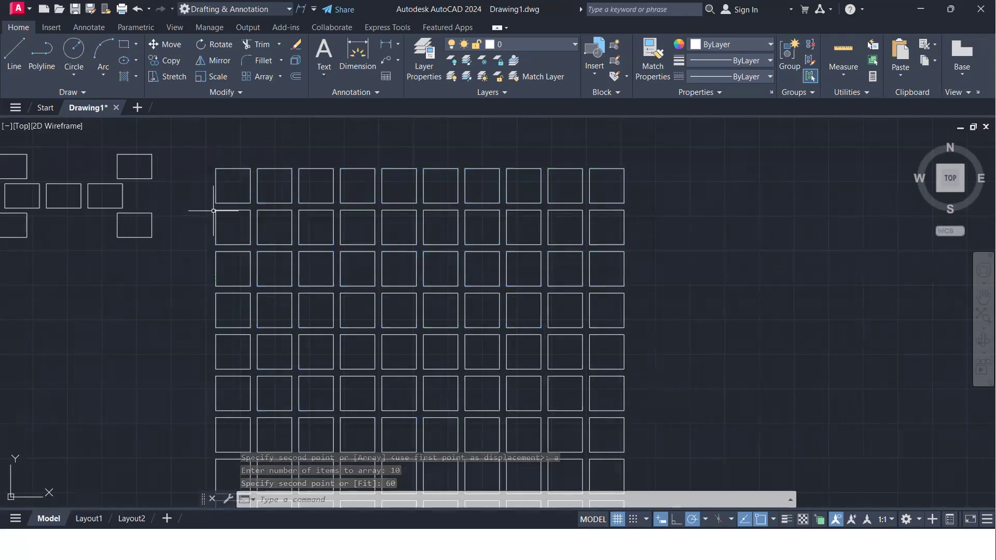
# - Examine the spacing and layout of the arrayed grid of squares, up close and as a whole
pyautogui.scroll(2, 219, 207)
pyautogui.moveTo(220, 207); pyautogui.dragTo(216, 259, button='middle')
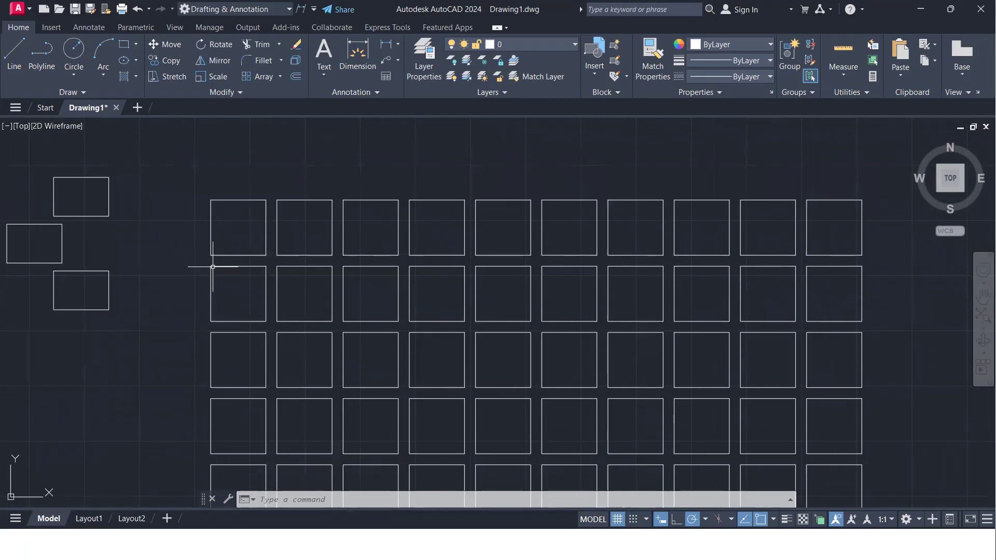
pyautogui.scroll(-3, 211, 332)
pyautogui.moveTo(219, 322); pyautogui.dragTo(244, 200, button='middle')
pyautogui.scroll(2, 251, 245)
pyautogui.moveTo(254, 244); pyautogui.dragTo(199, 269, button='middle')
pyautogui.scroll(-3, 224, 260)
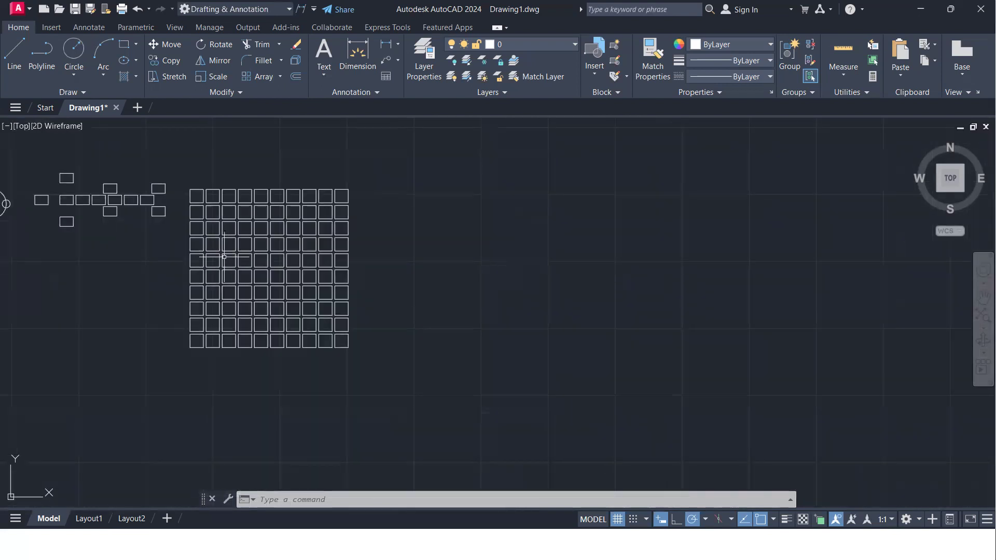
pyautogui.scroll(2, 222, 257)
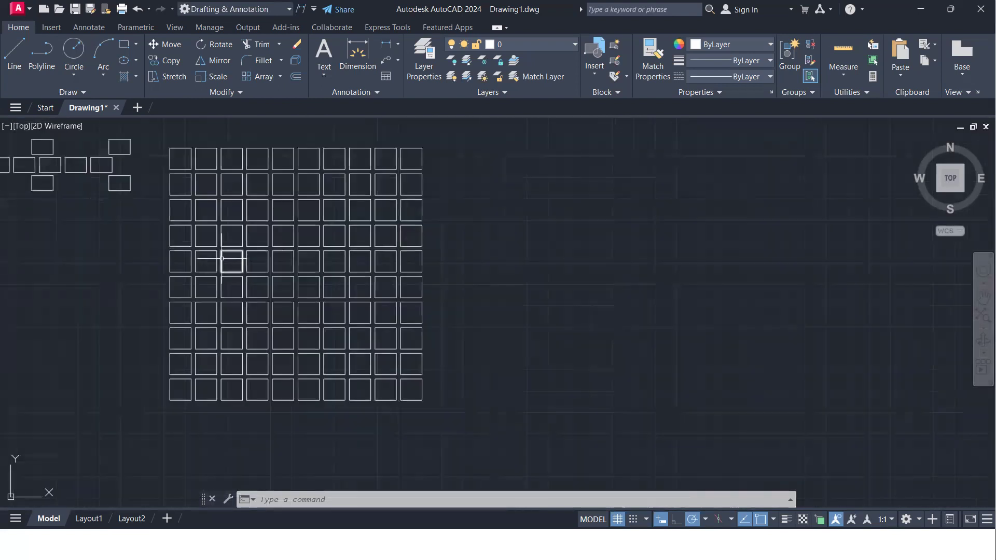
pyautogui.moveTo(216, 259); pyautogui.dragTo(180, 282, button='middle')
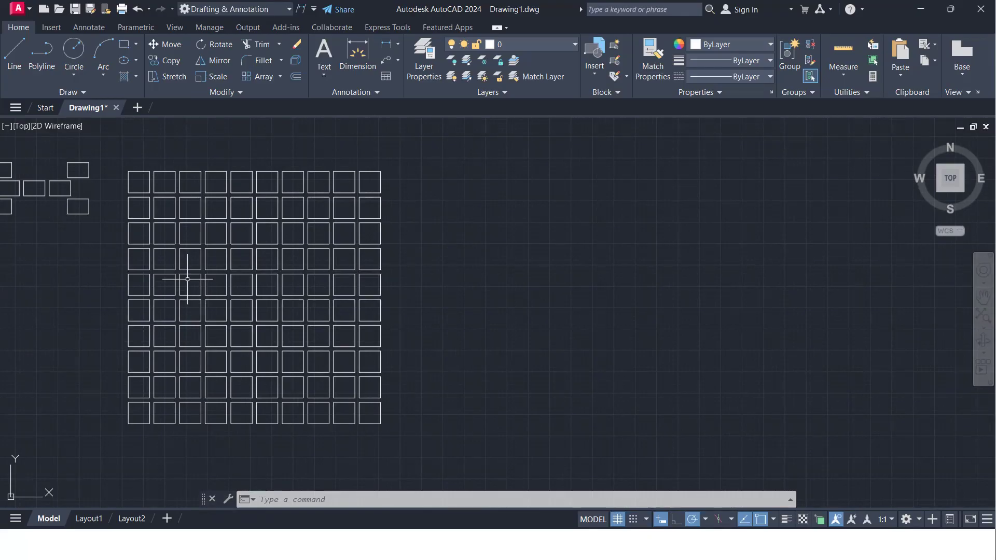
# - Start copying the grid's lower-right corner square from a free base point just below and to the right of it
pyautogui.moveTo(758, 224); pyautogui.dragTo(558, 279, button='middle')
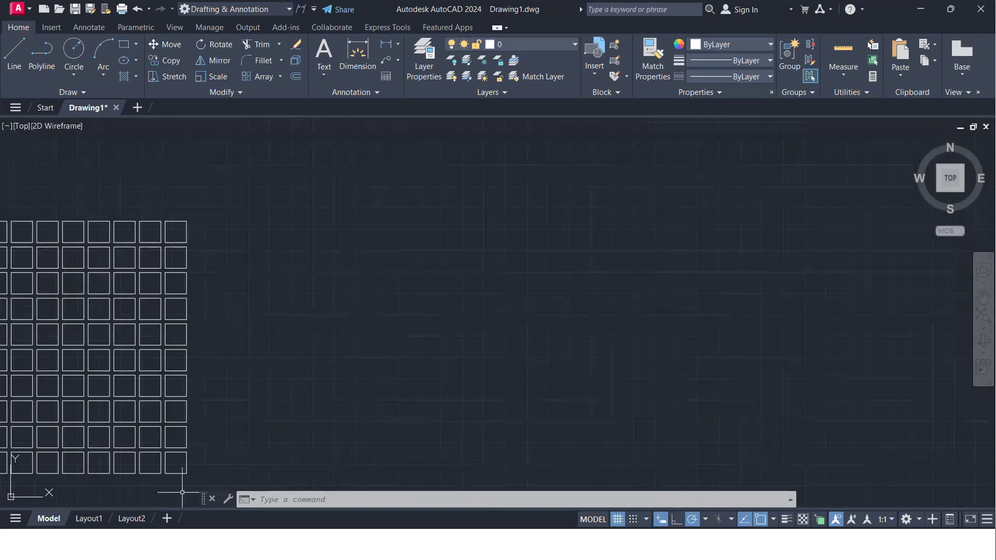
pyautogui.scroll(4, 218, 418)
pyautogui.click(265, 373)
pyautogui.click(212, 357)
pyautogui.write('co')
pyautogui.press('Return')
pyautogui.click(283, 420)
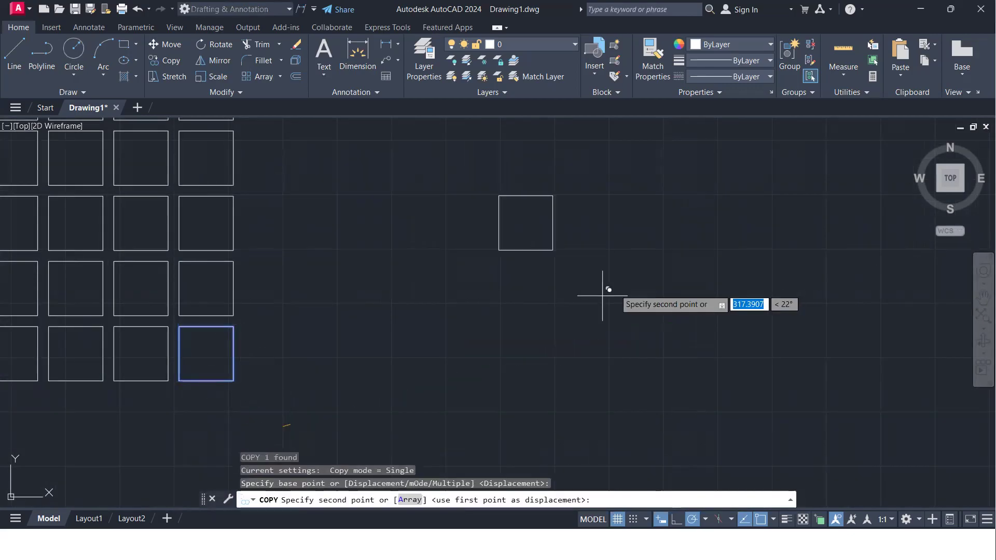
# - Place the copy of the grid's lower-right square in the empty area to the right of the grid
pyautogui.click(599, 288)
pyautogui.scroll(-3, 531, 269)
pyautogui.scroll(5, 472, 282)
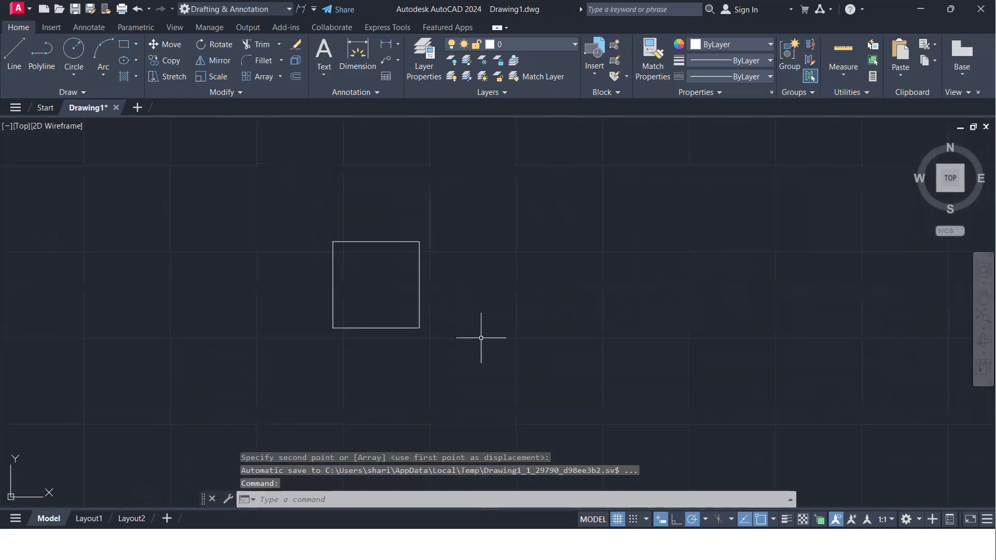
# - Draw a horizontal line 500 units long below the copied square
pyautogui.write('l')
pyautogui.press('Return')
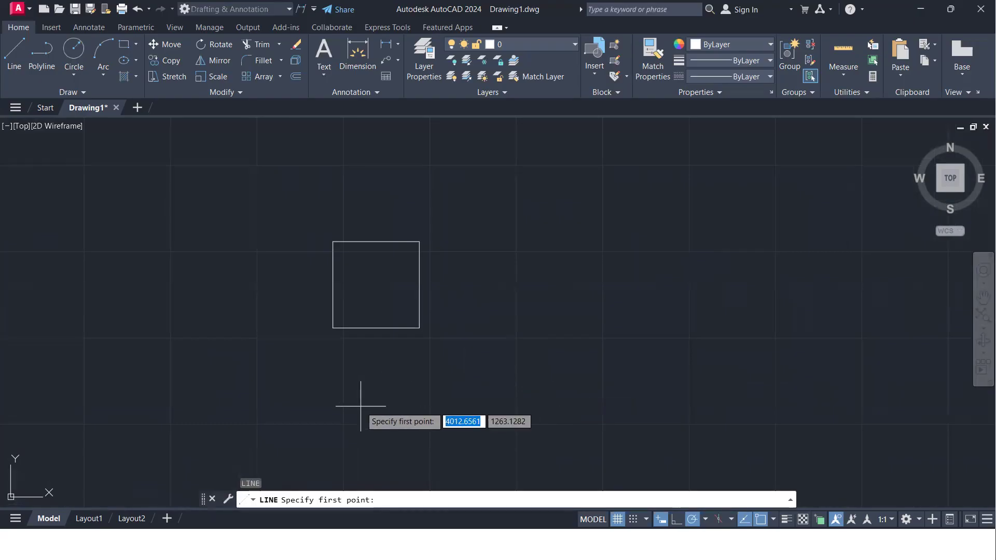
pyautogui.click(336, 382)
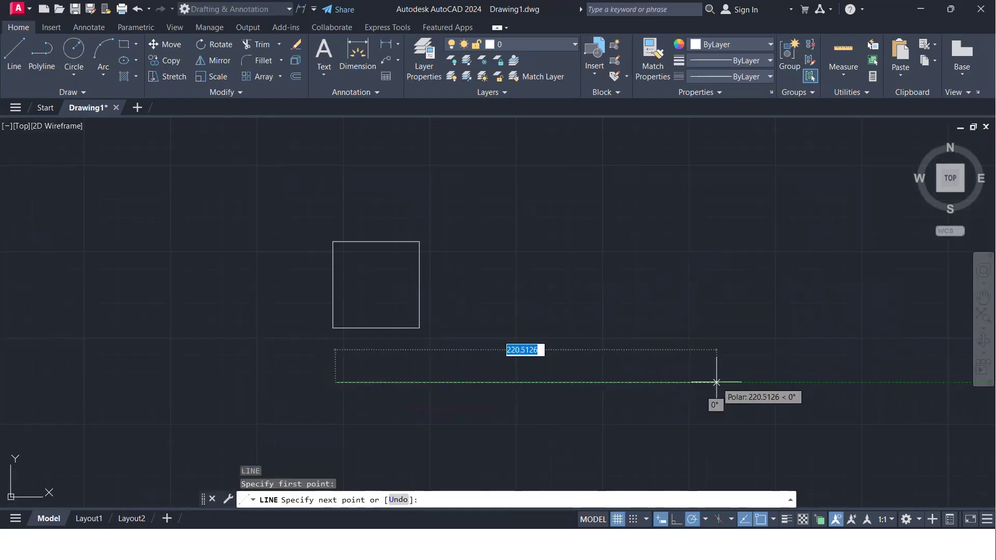
pyautogui.press('Return')
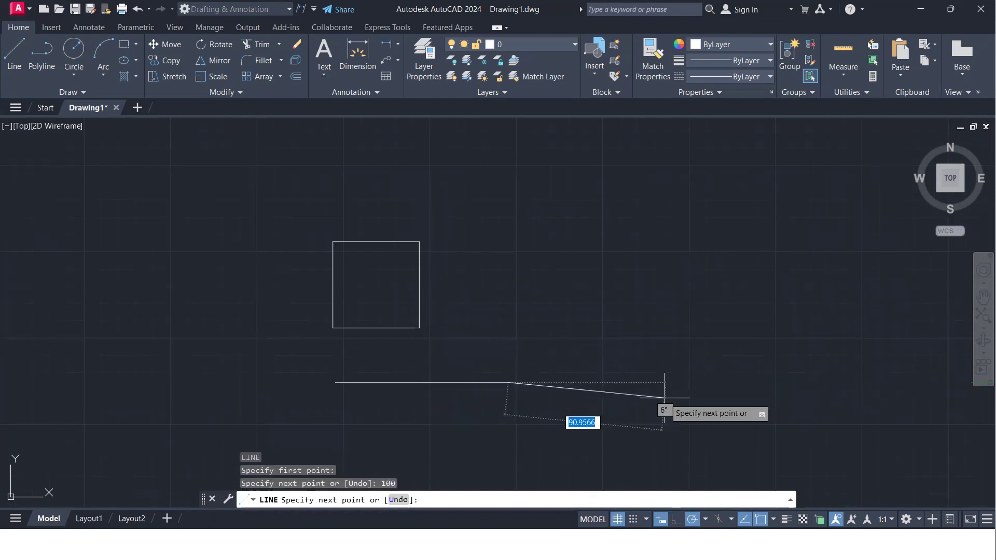
pyautogui.hotkey('ctrl', 'z')
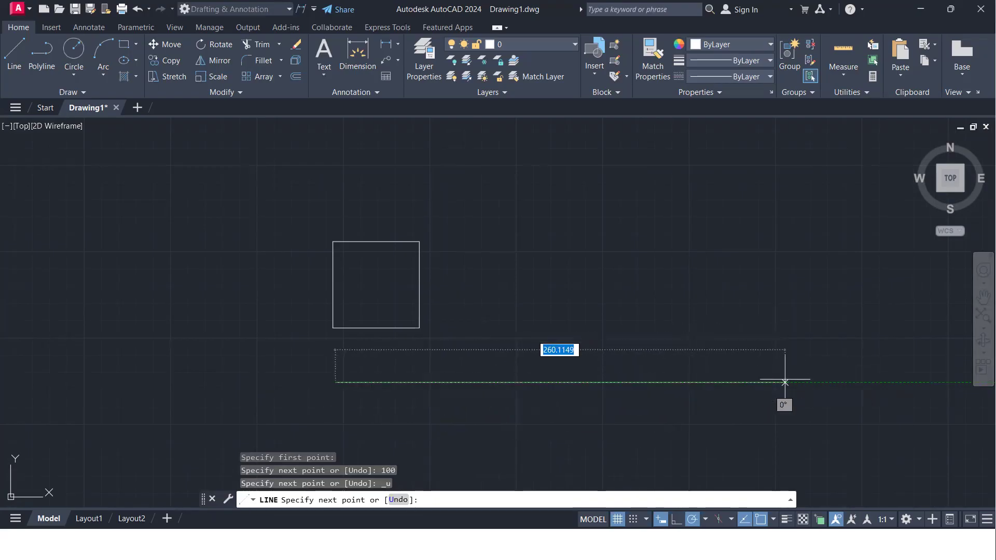
pyautogui.write('500')
pyautogui.press('Return')
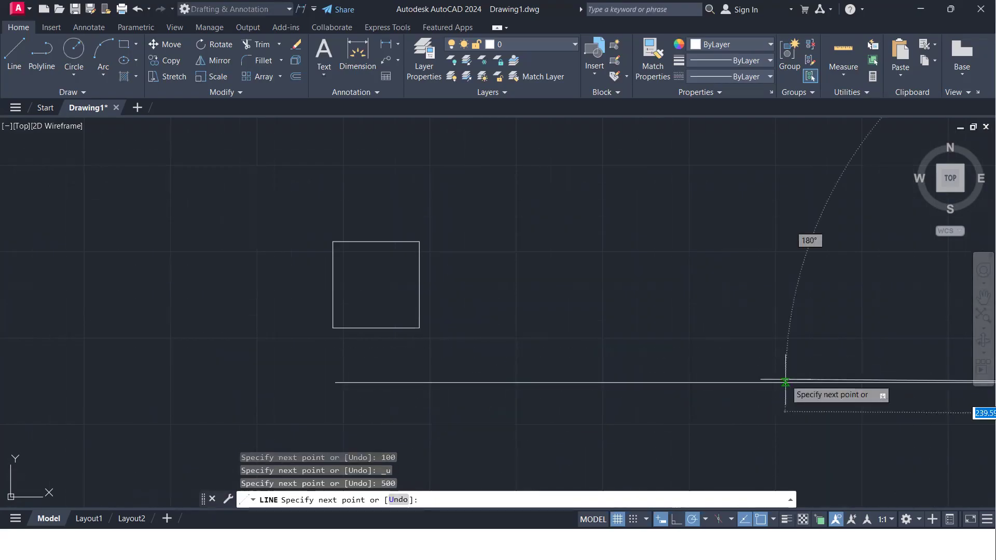
pyautogui.press('Return')
# - Move the single square so its lower-left corner sits on the left endpoint of the line
pyautogui.scroll(-6, 718, 352)
pyautogui.moveTo(718, 352); pyautogui.dragTo(396, 356, button='middle')
pyautogui.scroll(2, 363, 358)
pyautogui.click(356, 354)
pyautogui.click(293, 308)
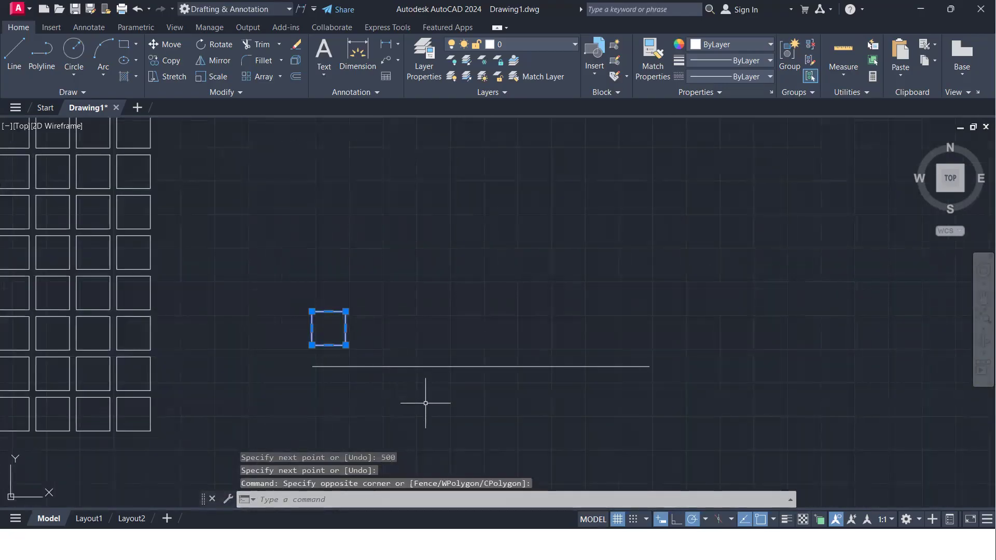
pyautogui.write('m')
pyautogui.press('Return')
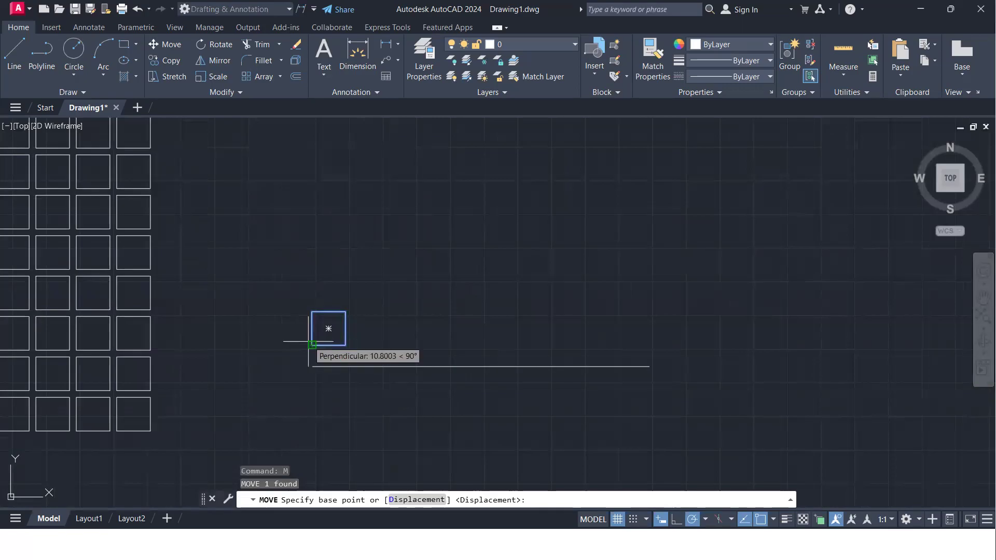
pyautogui.click(314, 344)
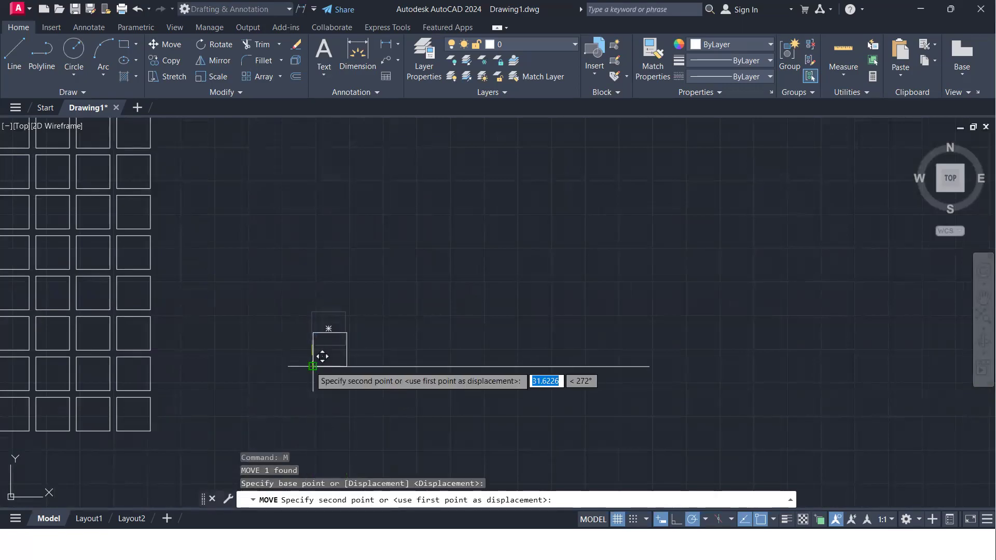
pyautogui.click(309, 367)
# - Examine the square on the line and the existing grid of squares beside it
pyautogui.scroll(2, 352, 386)
pyautogui.moveTo(352, 385); pyautogui.dragTo(202, 324, button='middle')
pyautogui.scroll(-2, 285, 355)
pyautogui.scroll(2, 202, 319)
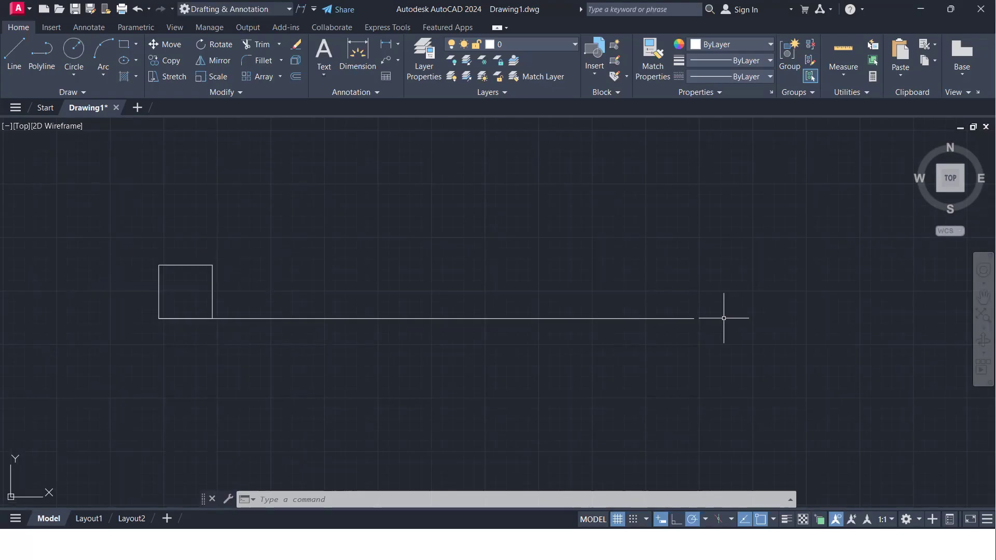
pyautogui.scroll(-3, 724, 319)
pyautogui.scroll(-2, 311, 460)
pyautogui.scroll(5, 230, 256)
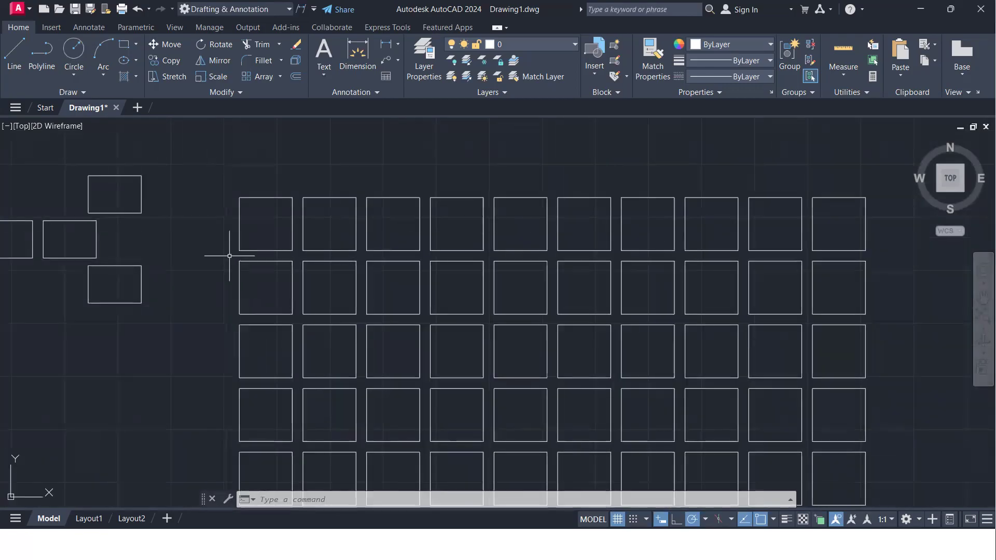
pyautogui.scroll(-4, 230, 256)
pyautogui.moveTo(565, 381); pyautogui.dragTo(395, 299, button='middle')
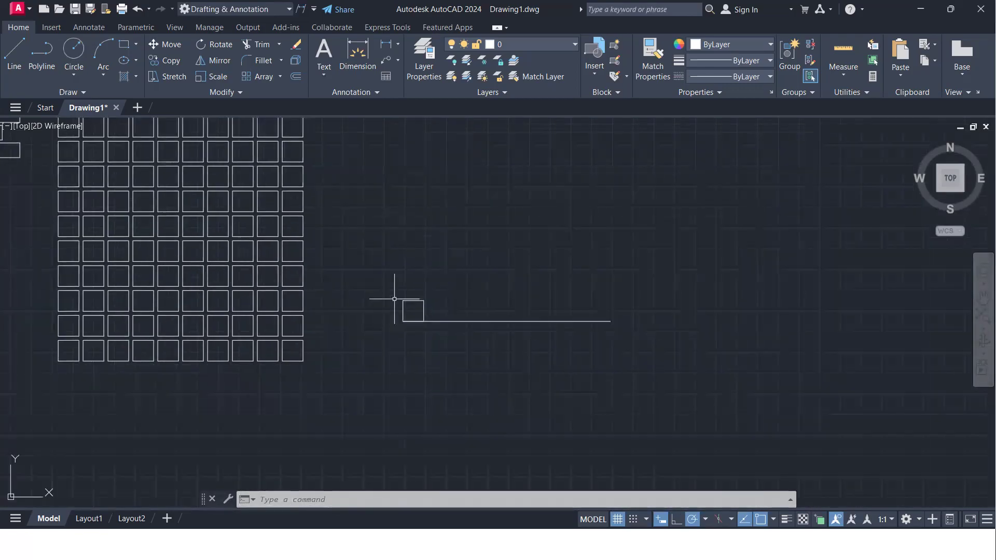
pyautogui.scroll(4, 491, 332)
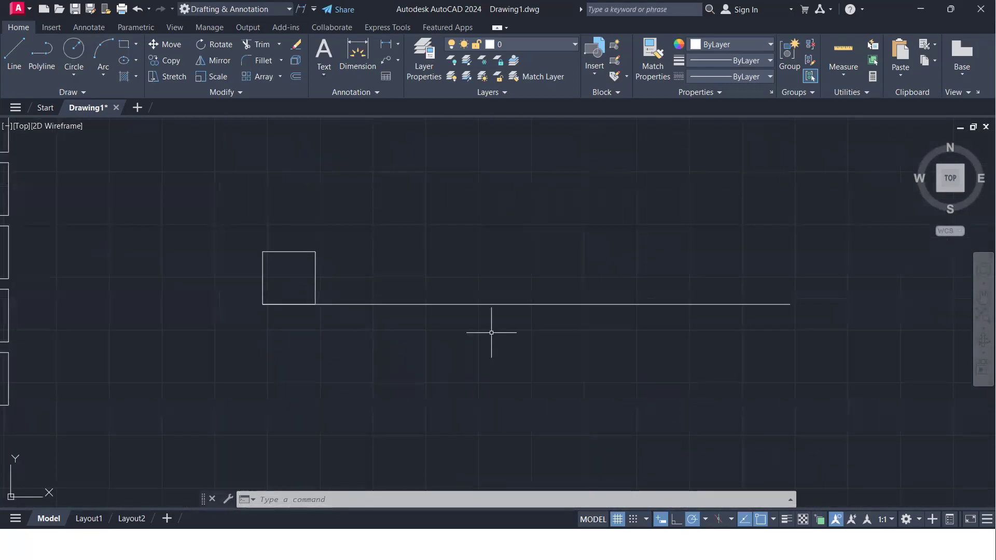
# - Copy the square from its lower-left corner as a 5-item array along the line, using Fit over a 450-unit distance
pyautogui.write('co')
pyautogui.press('Return')
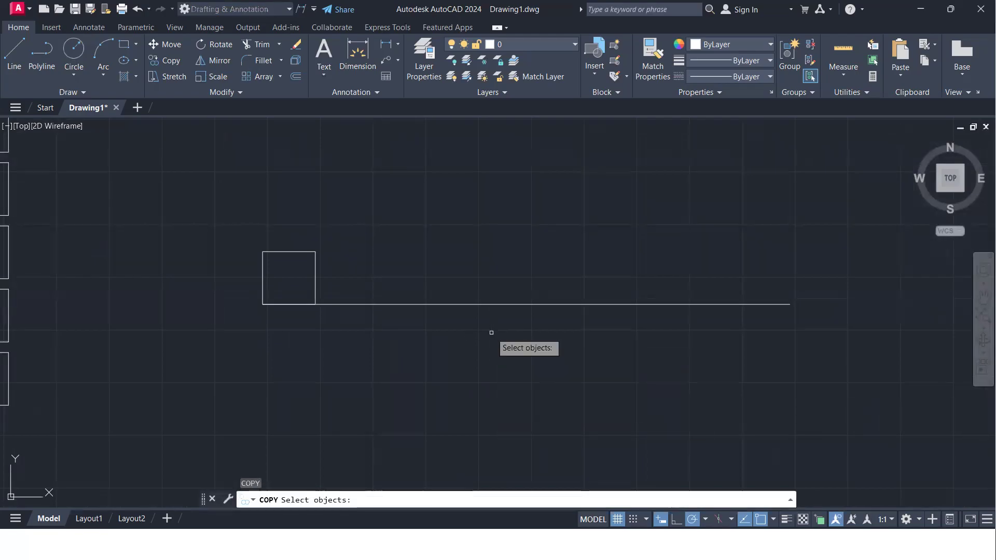
pyautogui.click(316, 276)
pyautogui.press('Return')
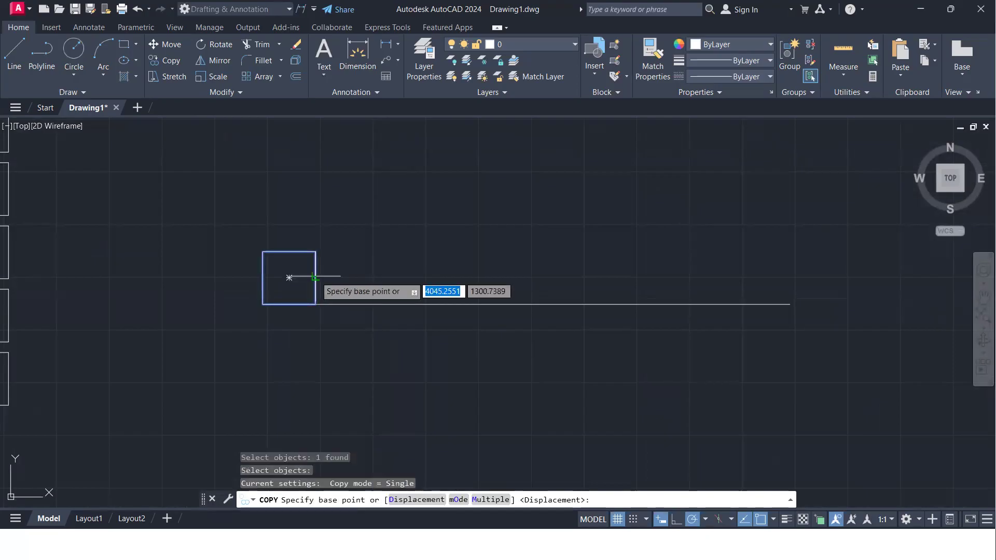
pyautogui.click(259, 310)
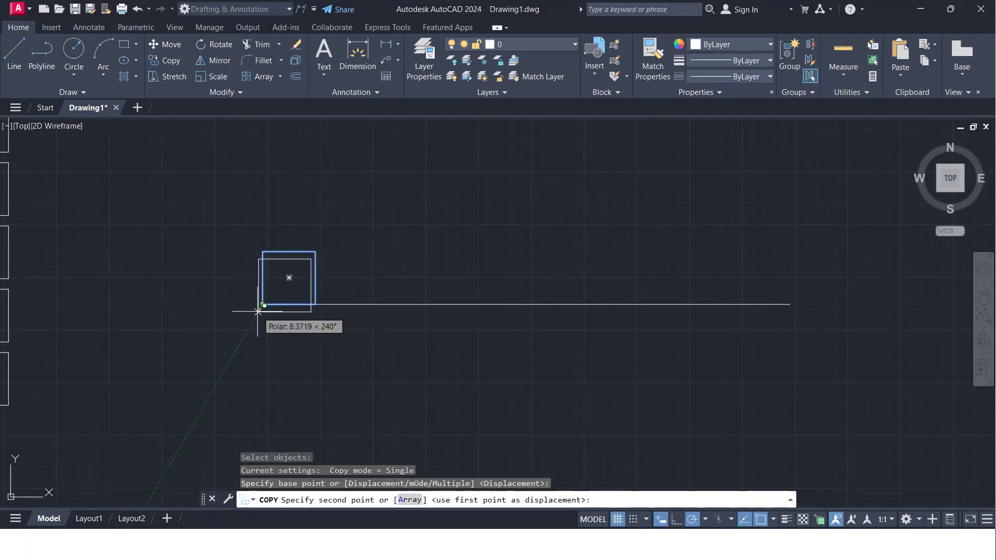
pyautogui.write('a')
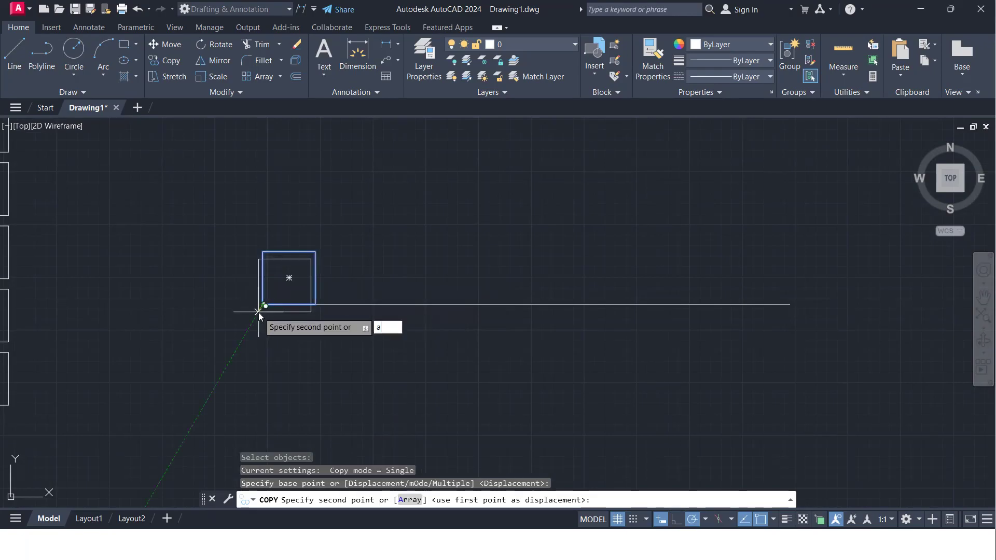
pyautogui.press('Return')
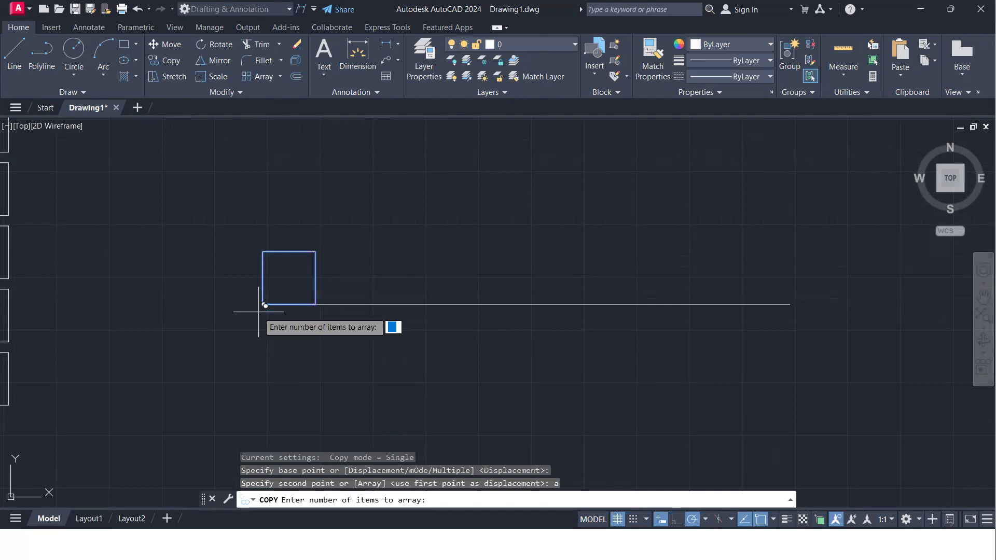
pyautogui.write('5')
pyautogui.press('Return')
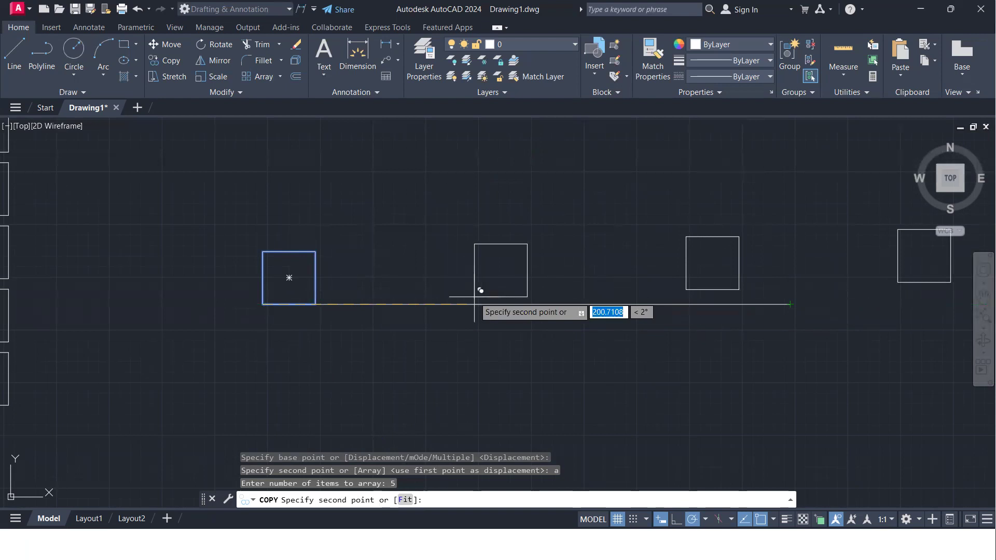
pyautogui.write('f')
pyautogui.press('Return')
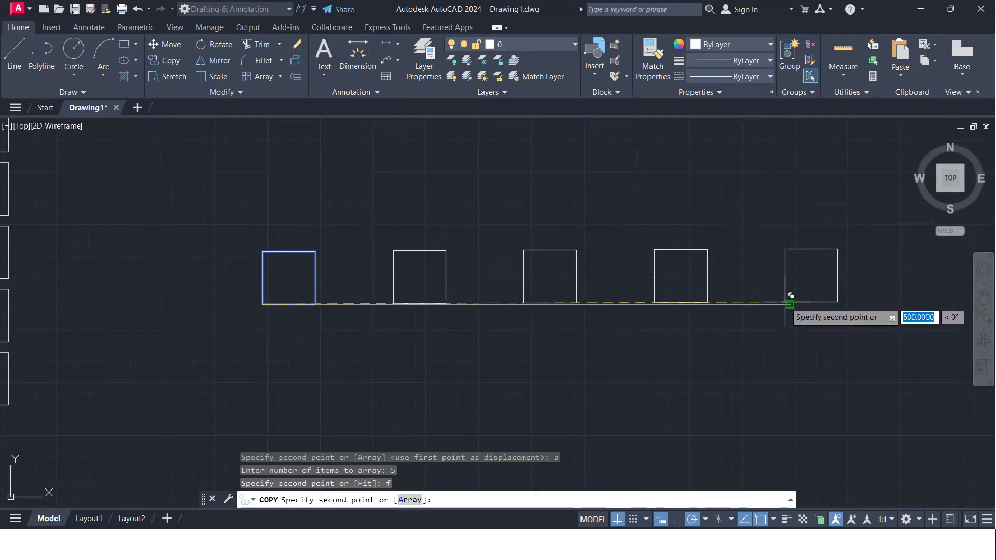
pyautogui.write('450')
pyautogui.press('Return')
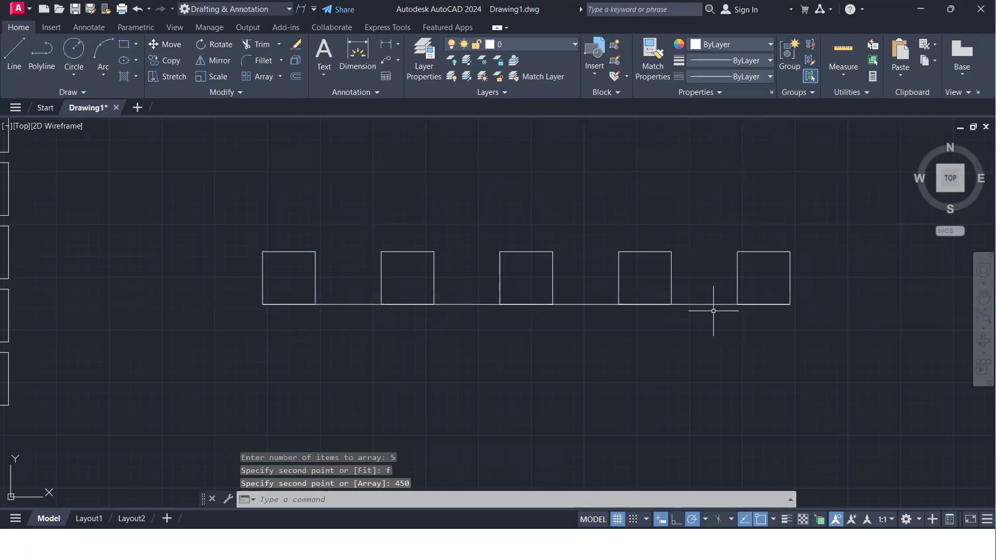
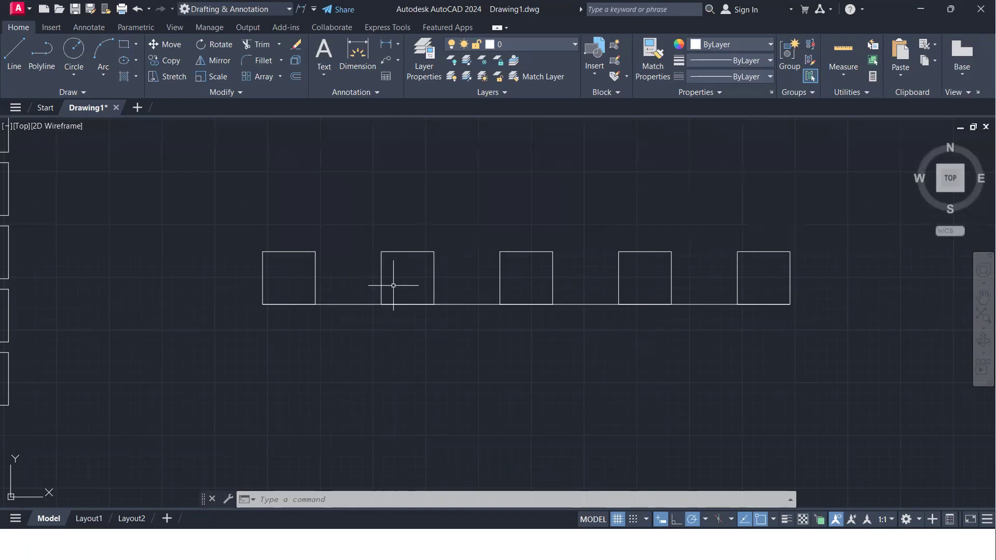
# - Draw a rectangle with length 250 and width 500 in the empty area to the right of the row of squares
pyautogui.scroll(-4, 394, 285)
pyautogui.moveTo(491, 262); pyautogui.dragTo(256, 283, button='middle')
pyautogui.scroll(-2, 314, 284)
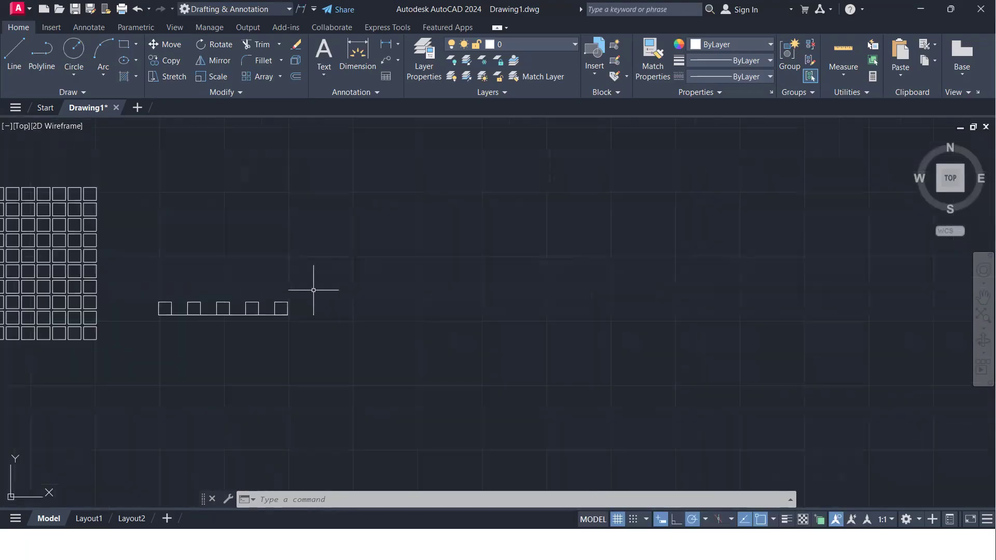
pyautogui.write('rec')
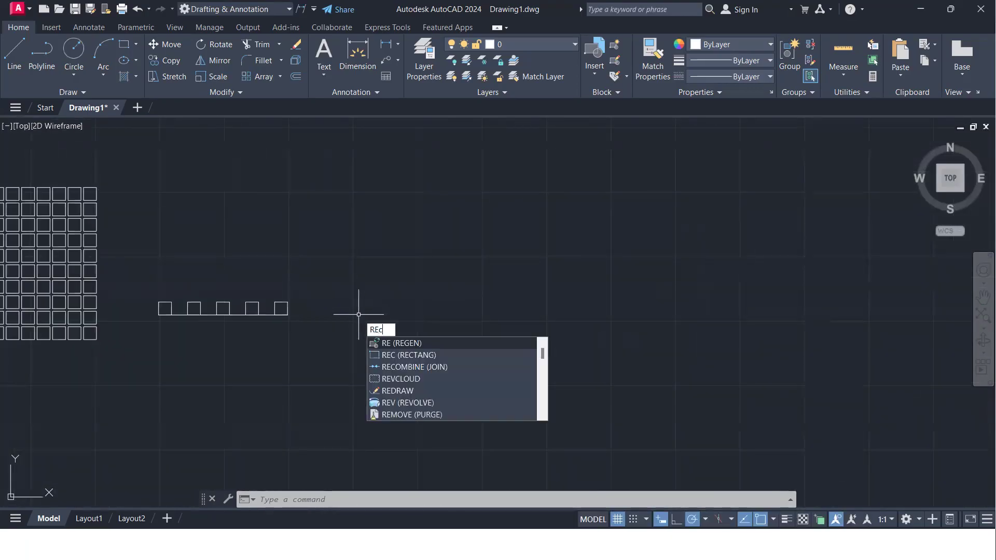
pyautogui.press('Return')
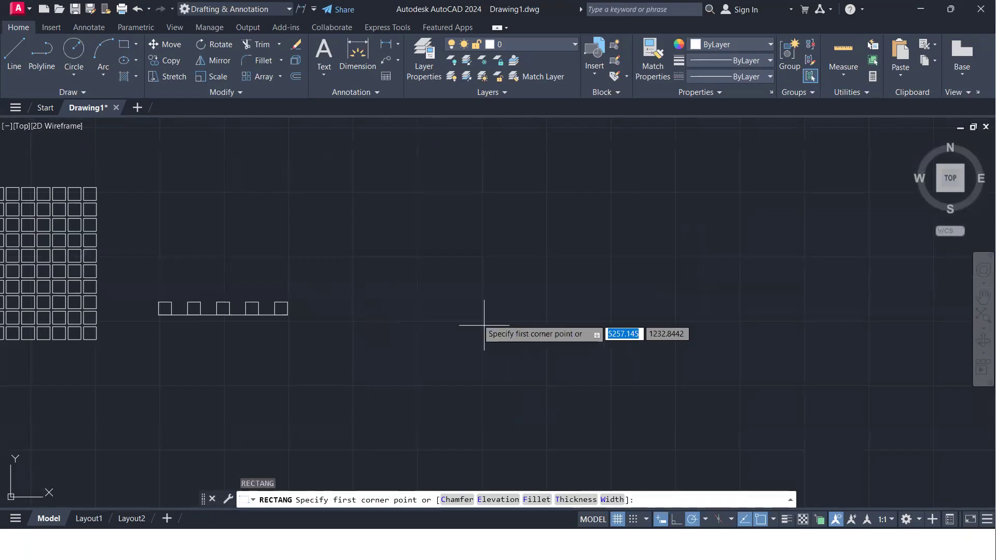
pyautogui.click(419, 320)
pyautogui.write('d')
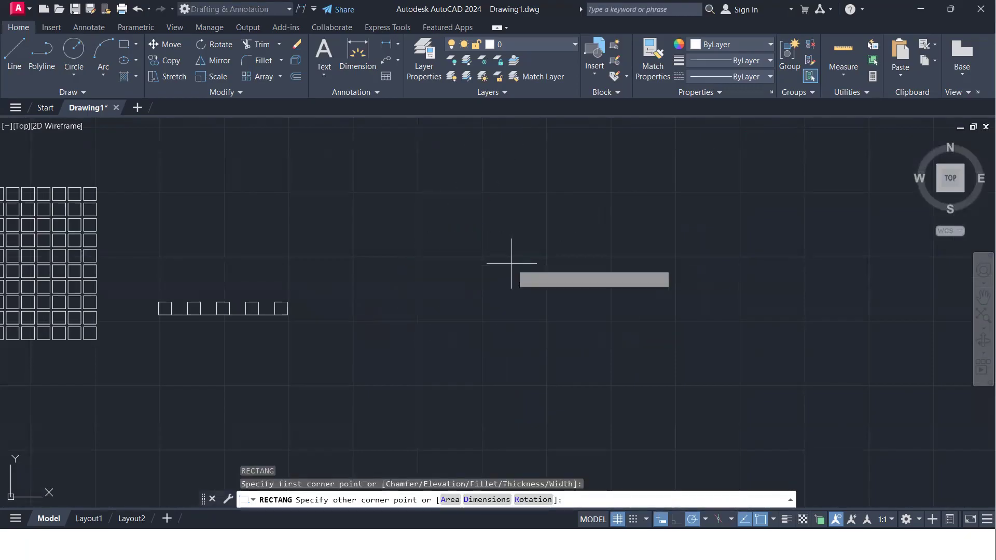
pyautogui.press('Return')
pyautogui.write('250')
pyautogui.press('Return')
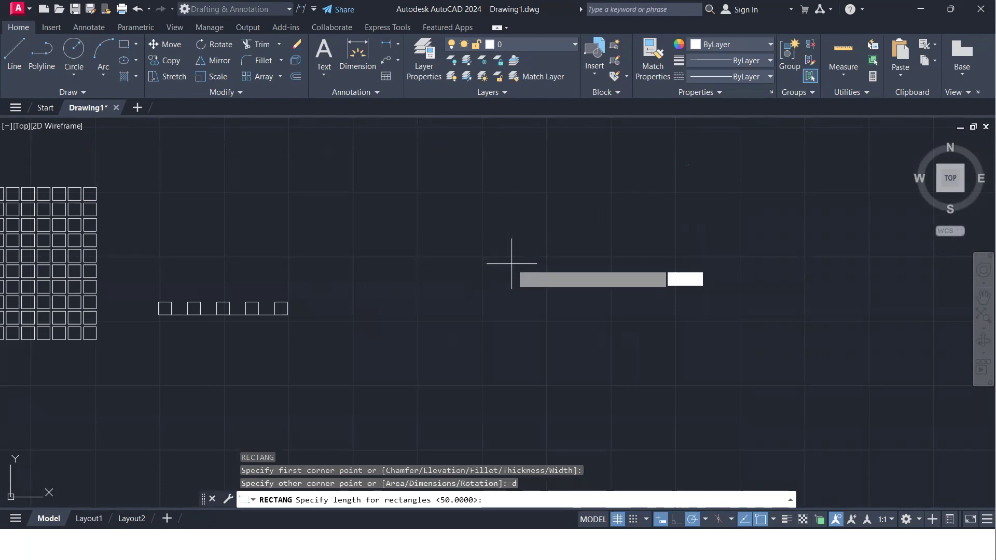
pyautogui.write('500')
pyautogui.press('Return')
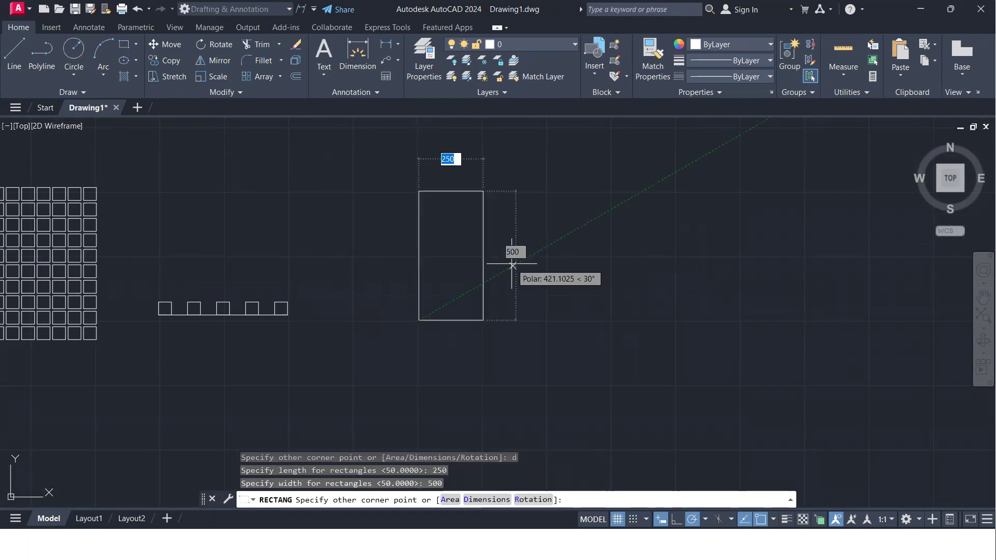
pyautogui.click(512, 266)
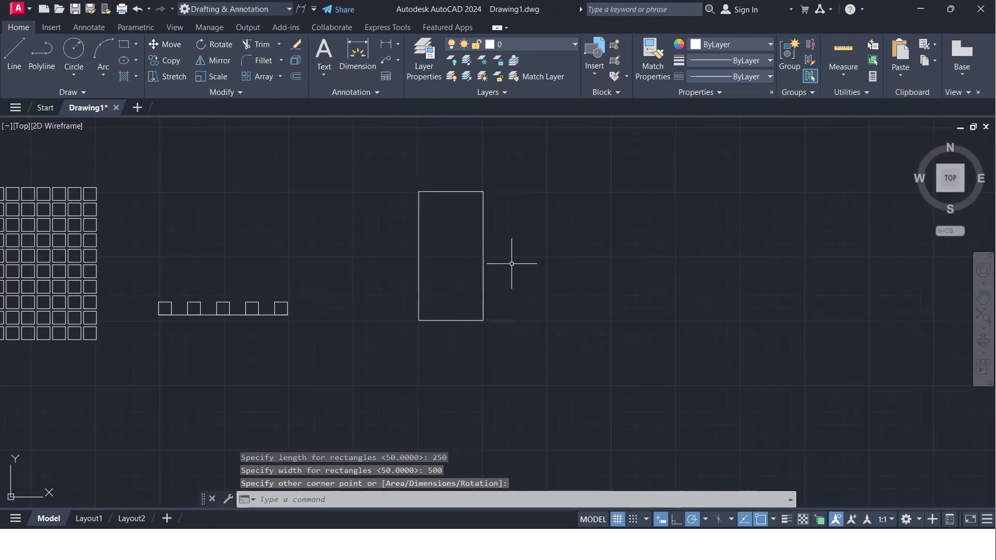
pyautogui.scroll(4, 452, 231)
pyautogui.scroll(-2, 456, 238)
pyautogui.moveTo(441, 243); pyautogui.dragTo(301, 223, button='middle')
pyautogui.scroll(2, 311, 311)
pyautogui.moveTo(316, 325); pyautogui.dragTo(302, 343, button='middle')
pyautogui.scroll(-2, 302, 343)
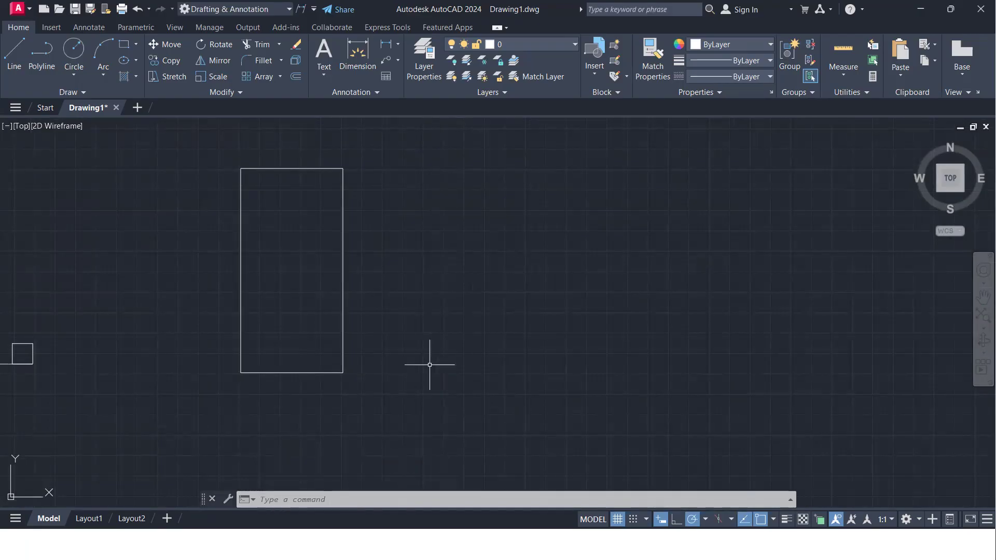
pyautogui.press('Return')
pyautogui.click(430, 364)
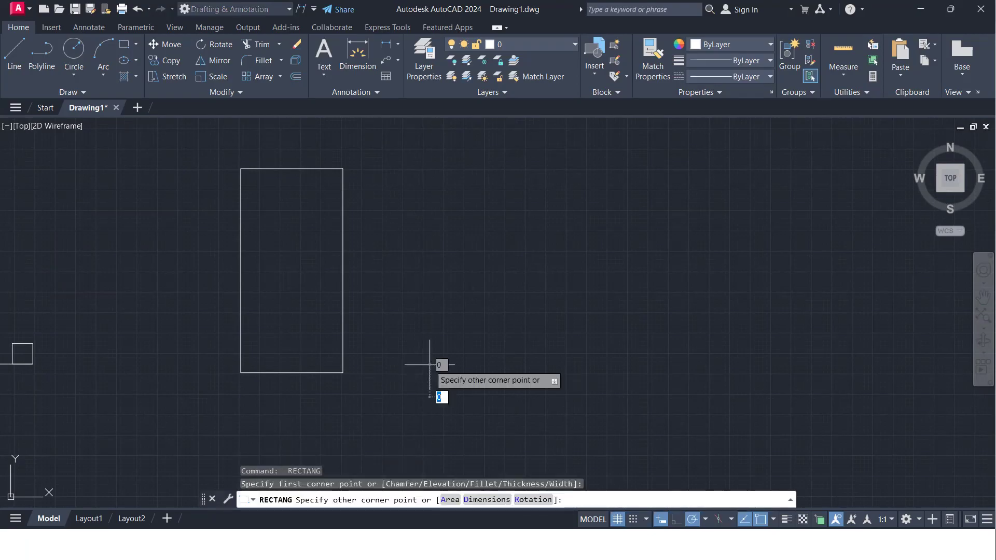
pyautogui.write('d')
pyautogui.press('Return')
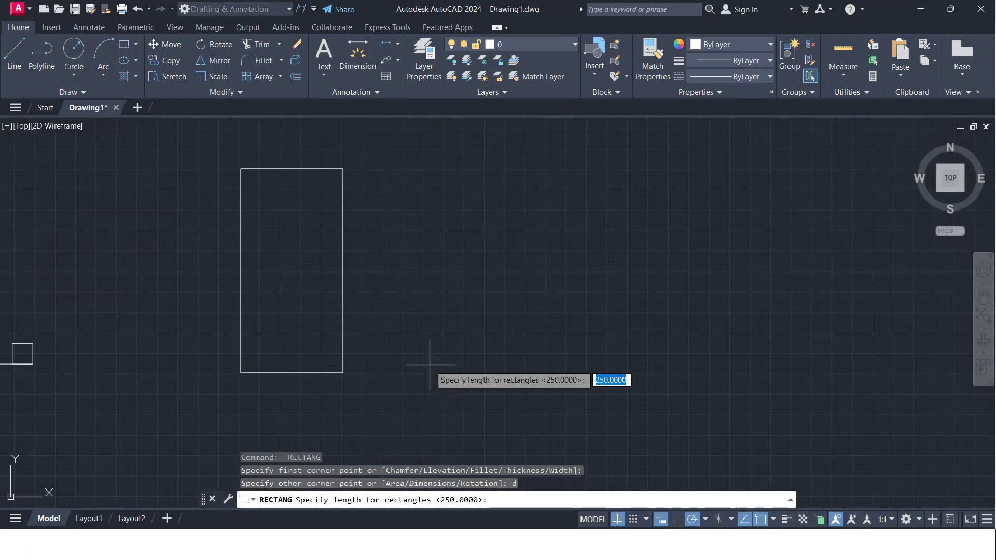
pyautogui.write('25')
pyautogui.press('Return')
pyautogui.write('50')
pyautogui.press('Return')
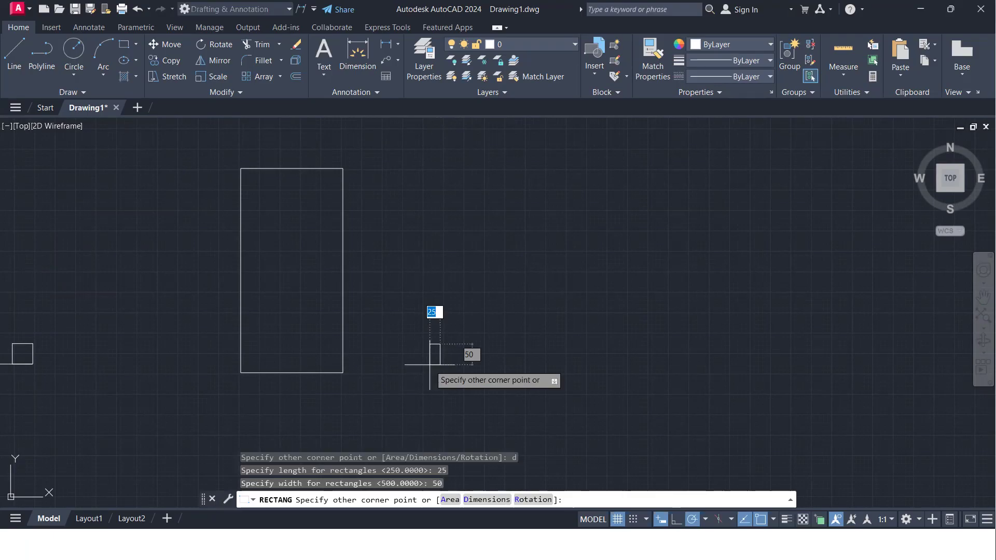
pyautogui.press('Escape')
# - Draw a rectangle with length 50 and width 25 in the empty area to the right of the tall rectangle
pyautogui.write('rec')
pyautogui.press('Return')
pyautogui.click(444, 376)
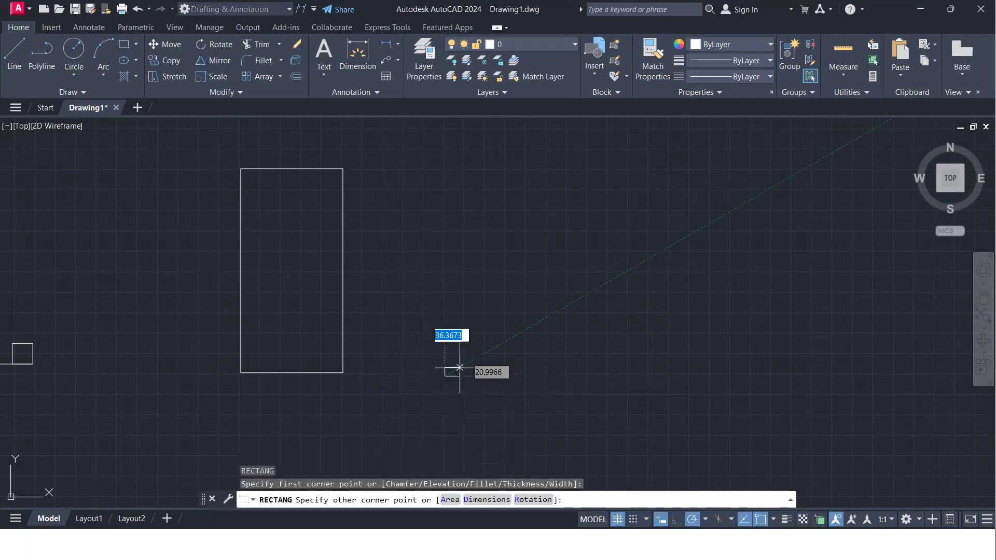
pyautogui.write('d')
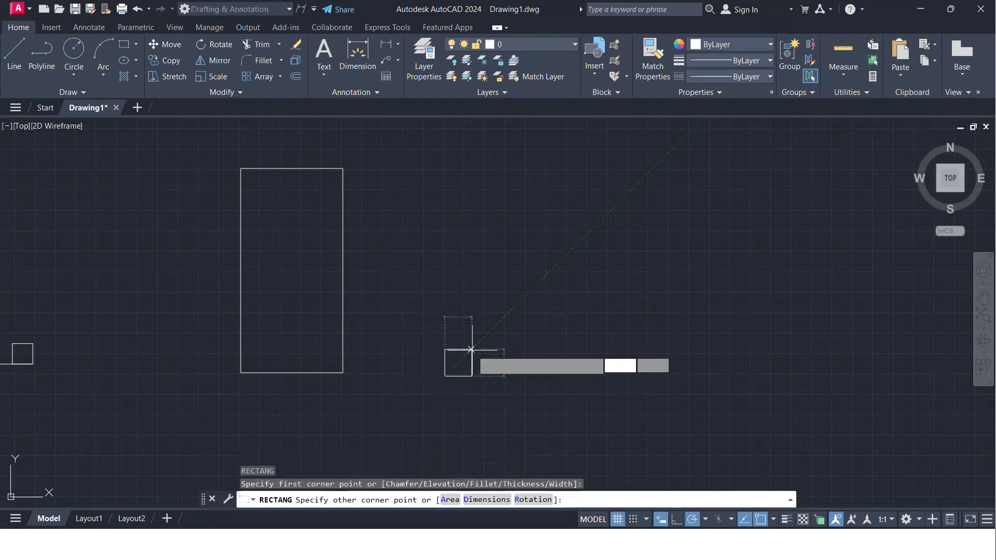
pyautogui.press('Return')
pyautogui.write('50')
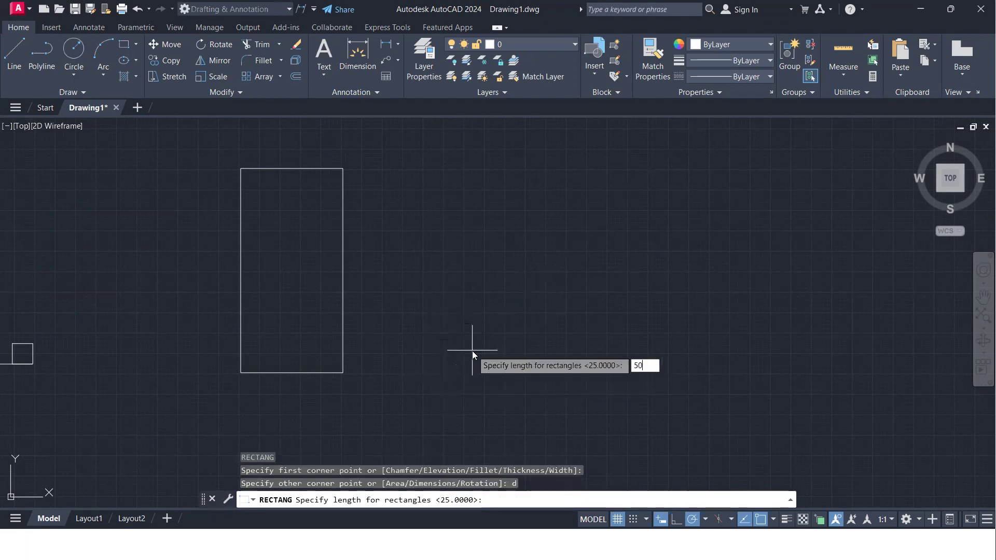
pyautogui.press('Return')
pyautogui.write('25')
pyautogui.press('Return')
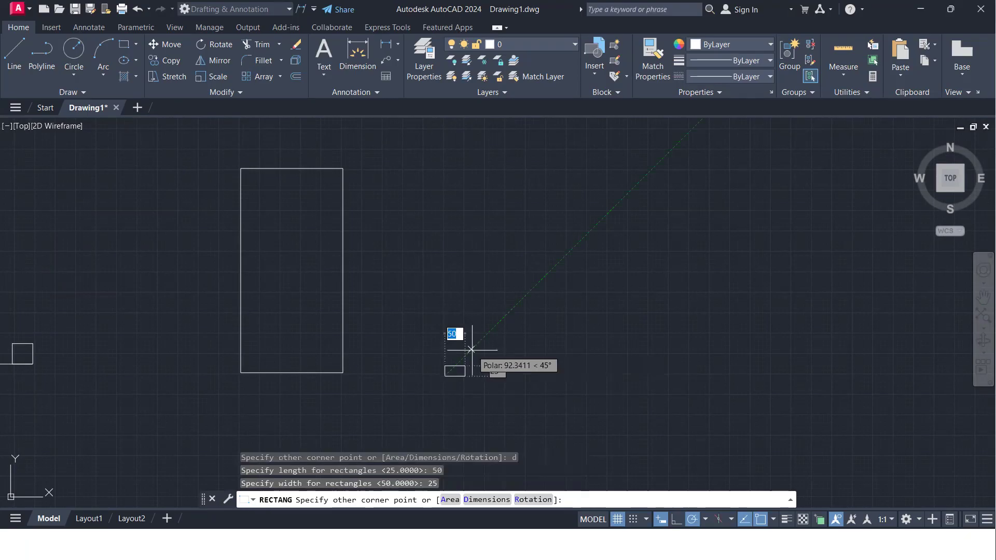
pyautogui.click(470, 350)
# - Draw a circle of radius 8 at the geometric centre of the small rectangle
pyautogui.scroll(3, 474, 383)
pyautogui.scroll(4, 439, 361)
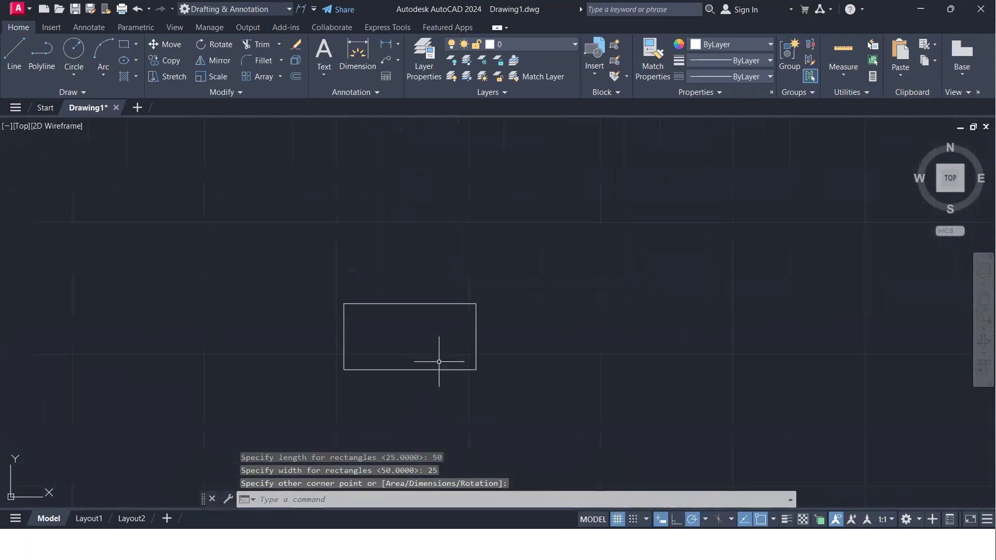
pyautogui.write('c')
pyautogui.press('Return')
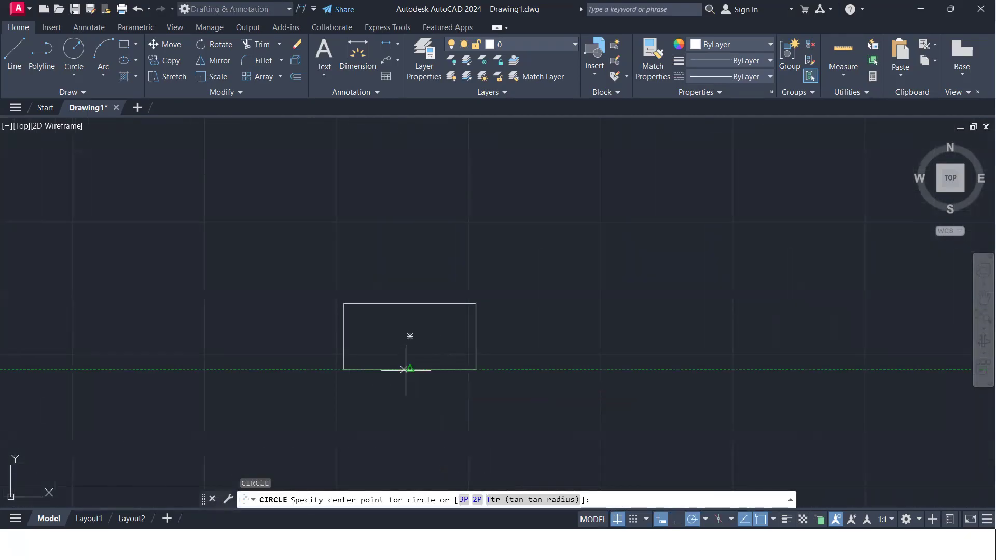
pyautogui.click(410, 336)
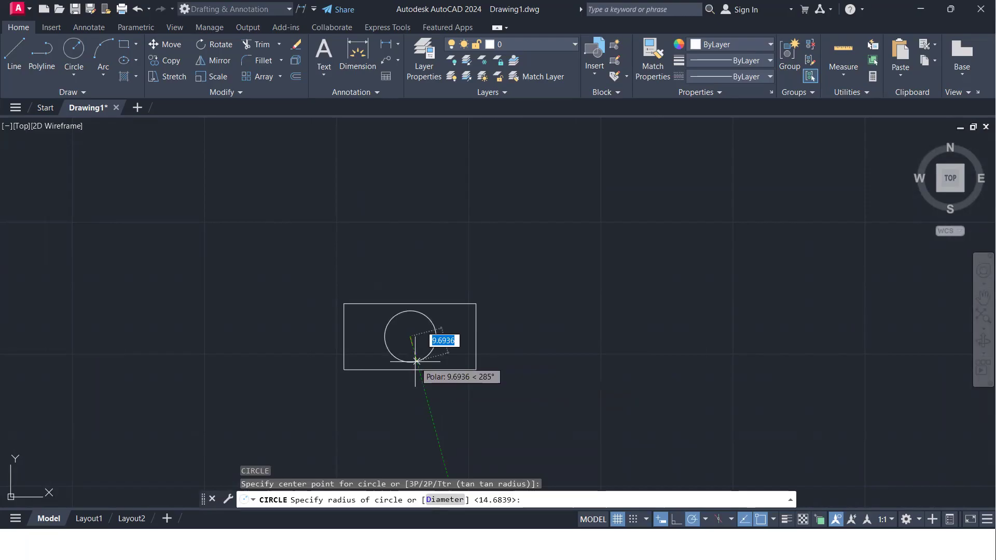
pyautogui.write('8')
pyautogui.press('Return')
# - Move the small rectangle and its circle from their lower-left corner onto the lower-left corner of the tall rectangle
pyautogui.scroll(-5, 430, 363)
pyautogui.moveTo(429, 368); pyautogui.dragTo(522, 353, button='middle')
pyautogui.click(544, 358)
pyautogui.click(478, 320)
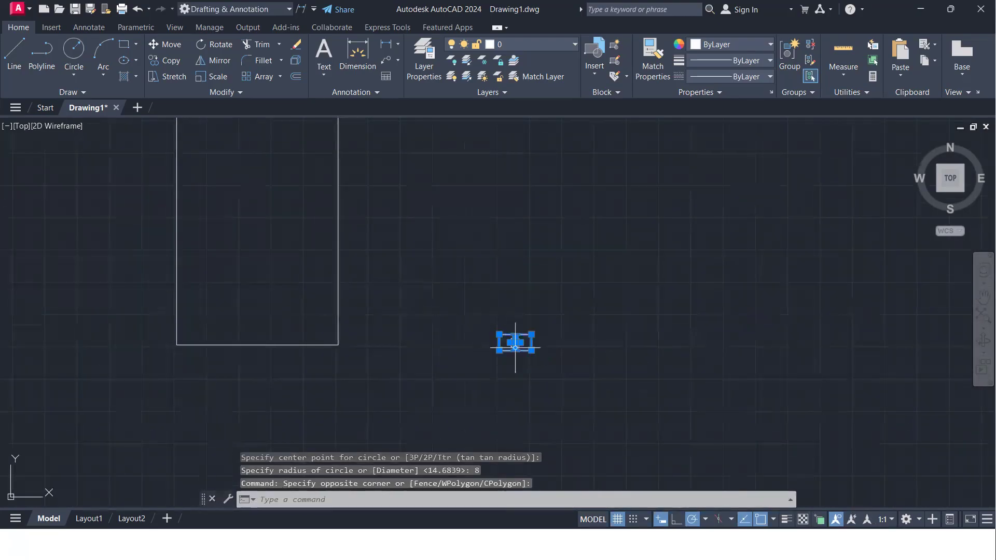
pyautogui.write('m')
pyautogui.press('Return')
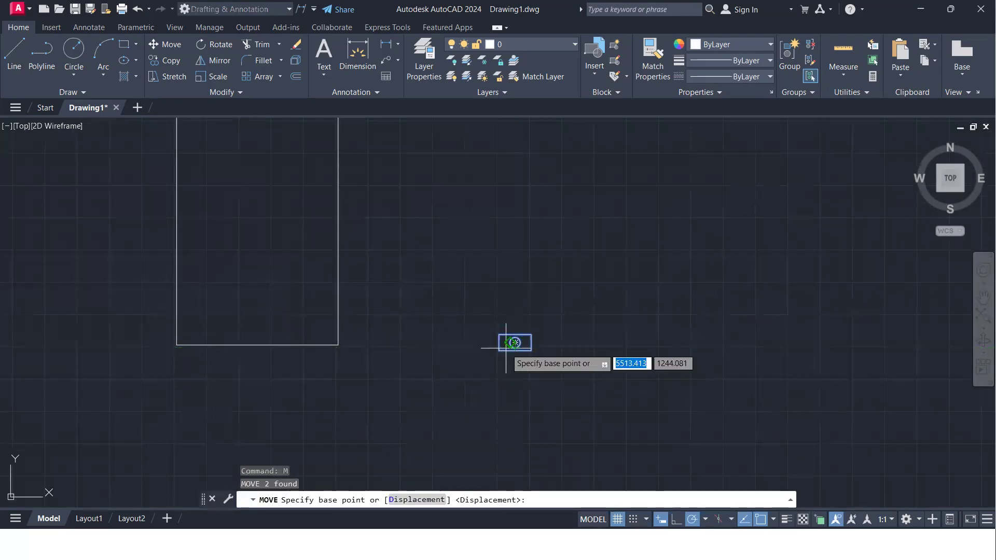
pyautogui.click(500, 351)
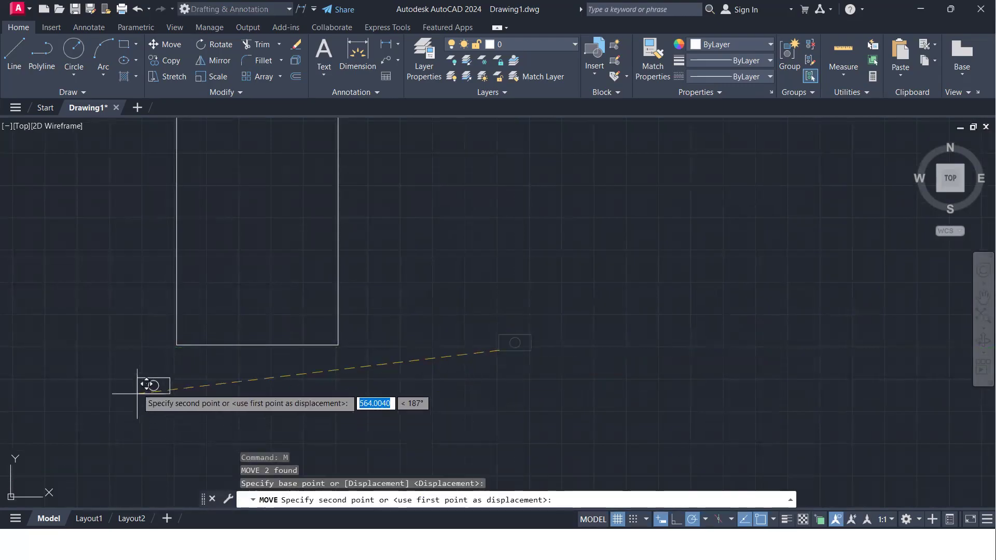
pyautogui.click(177, 344)
# - Move the small rectangle and its circle 10 units to the right along the tall rectangle's bottom edge
pyautogui.scroll(4, 168, 363)
pyautogui.scroll(-2, 168, 407)
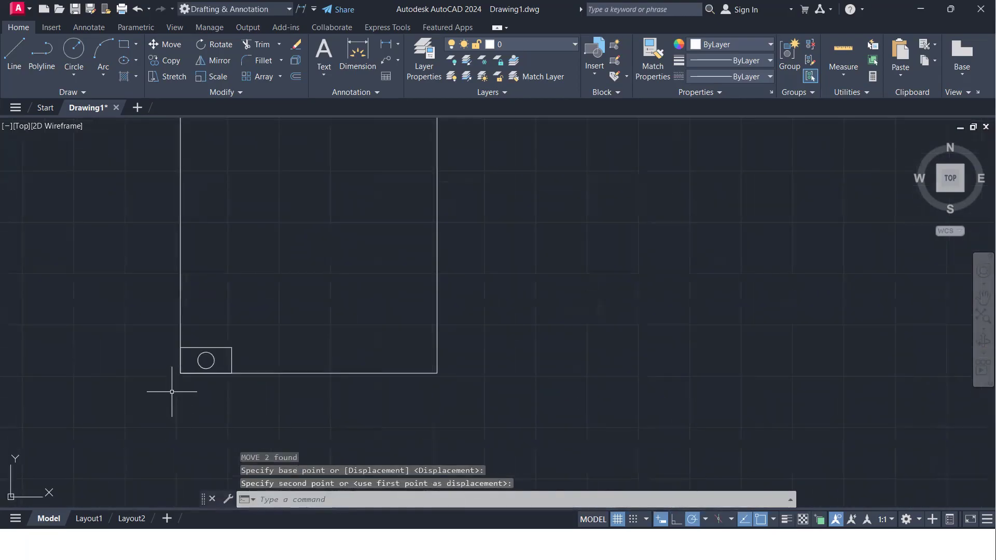
pyautogui.click(156, 313)
pyautogui.click(272, 393)
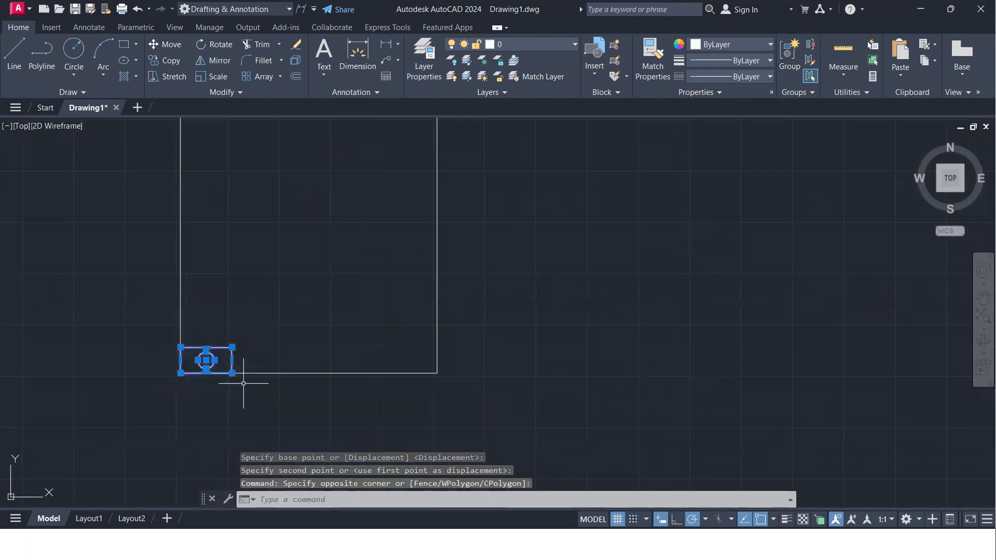
pyautogui.write('M')
pyautogui.press('Return')
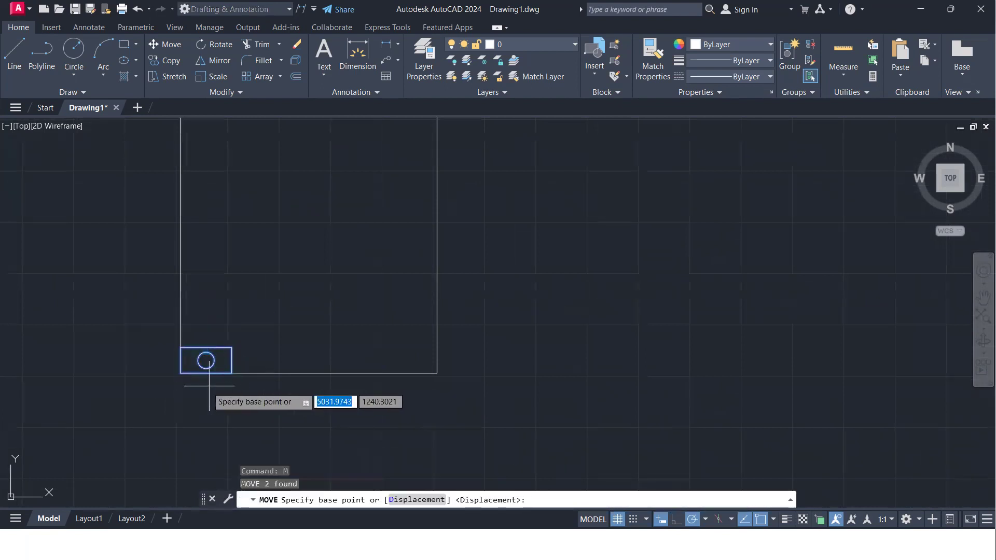
pyautogui.click(181, 373)
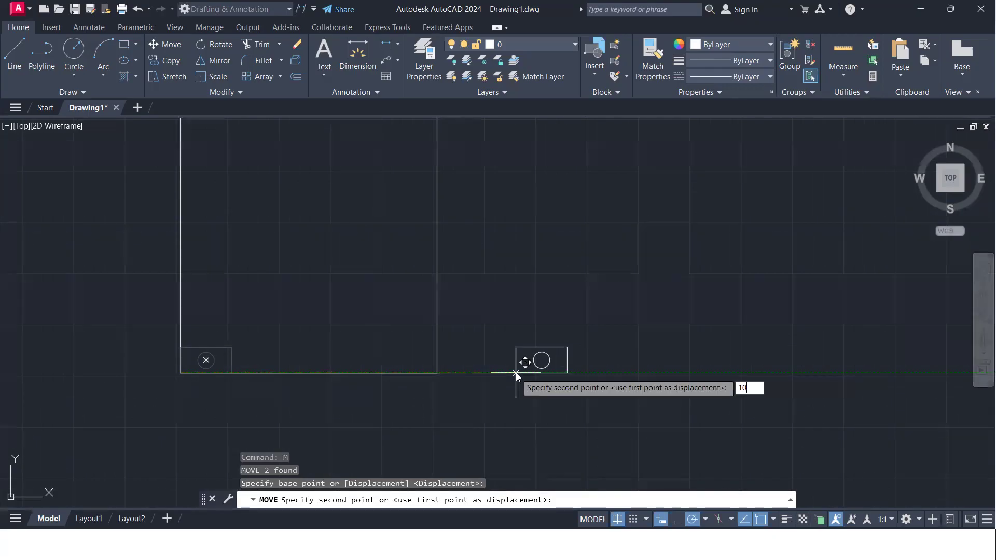
pyautogui.press('Return')
# - Move the small rectangle and its circle 10 units straight up from the tall rectangle's bottom edge
pyautogui.click(162, 337)
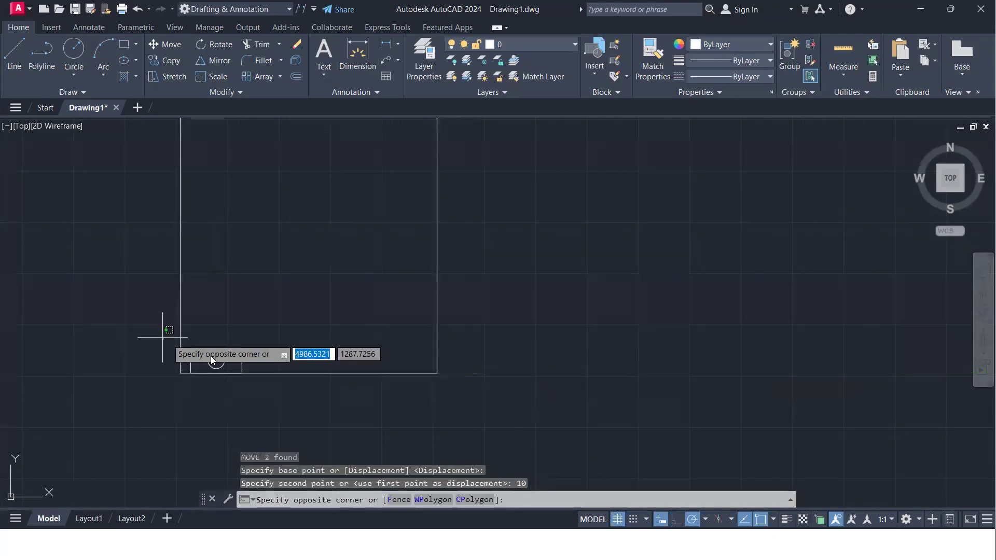
pyautogui.click(259, 406)
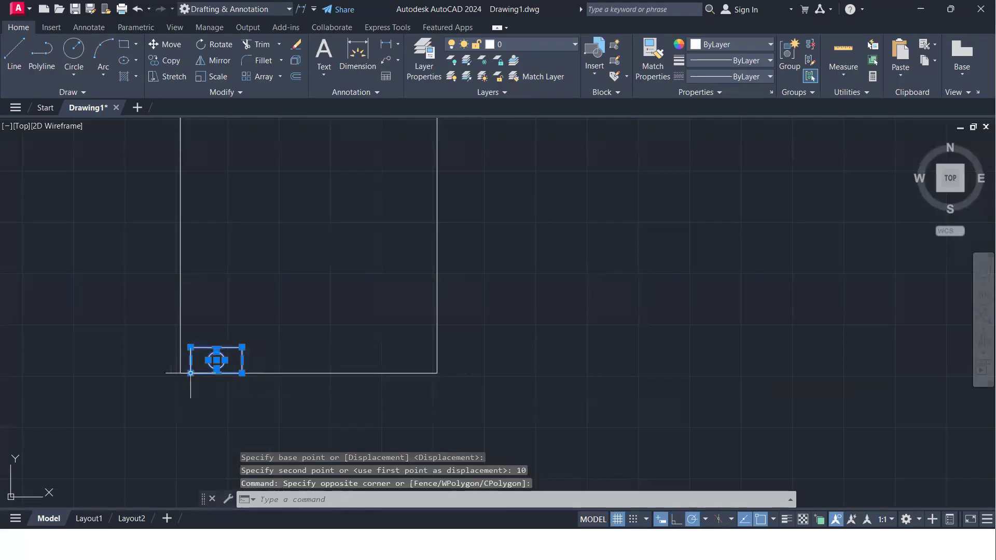
pyautogui.write('m')
pyautogui.press('Return')
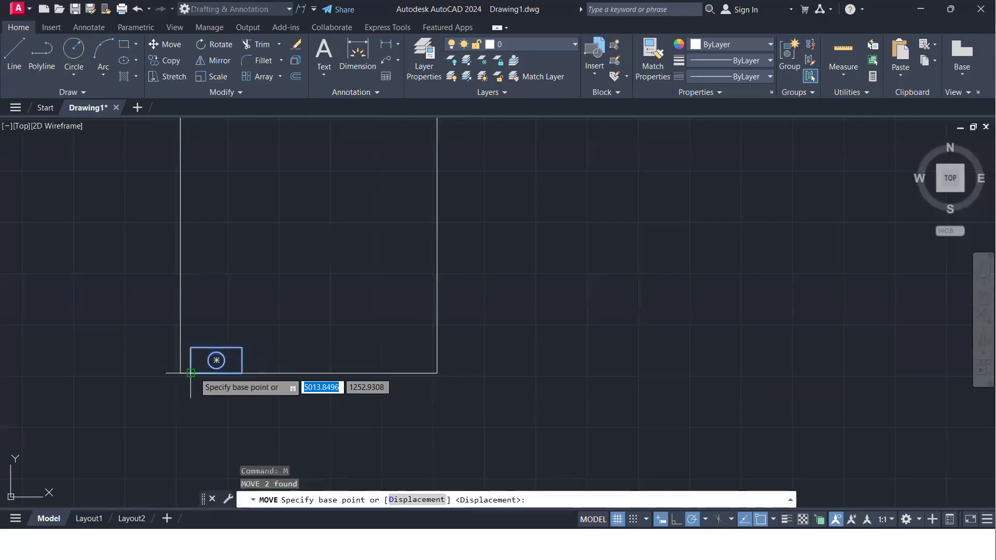
pyautogui.click(190, 373)
pyautogui.write('10')
pyautogui.press('Return')
pyautogui.scroll(2, 255, 377)
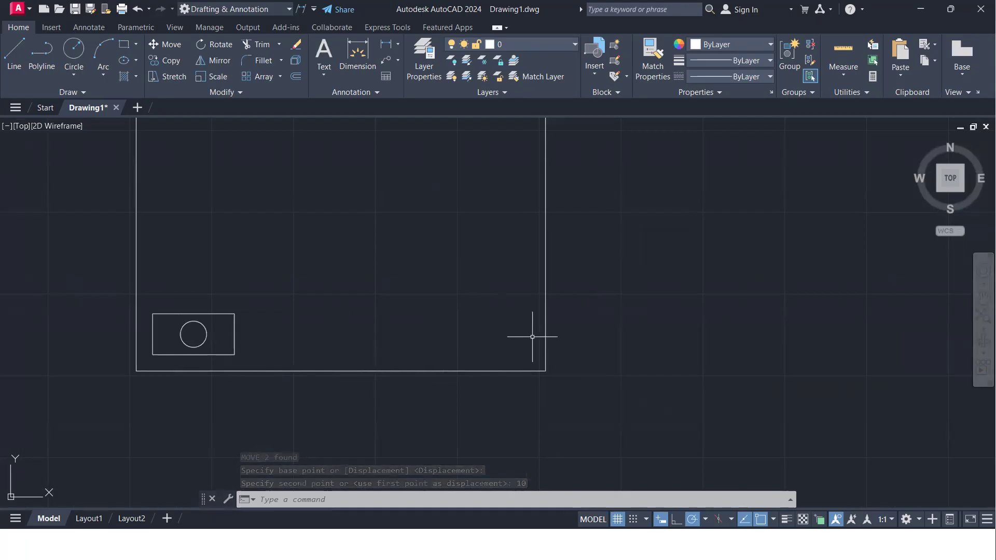
# - Copy the small rectangle and circle from its lower-left corner as a 4-item array to the right, using Fit over 180 units
pyautogui.scroll(-2, 513, 358)
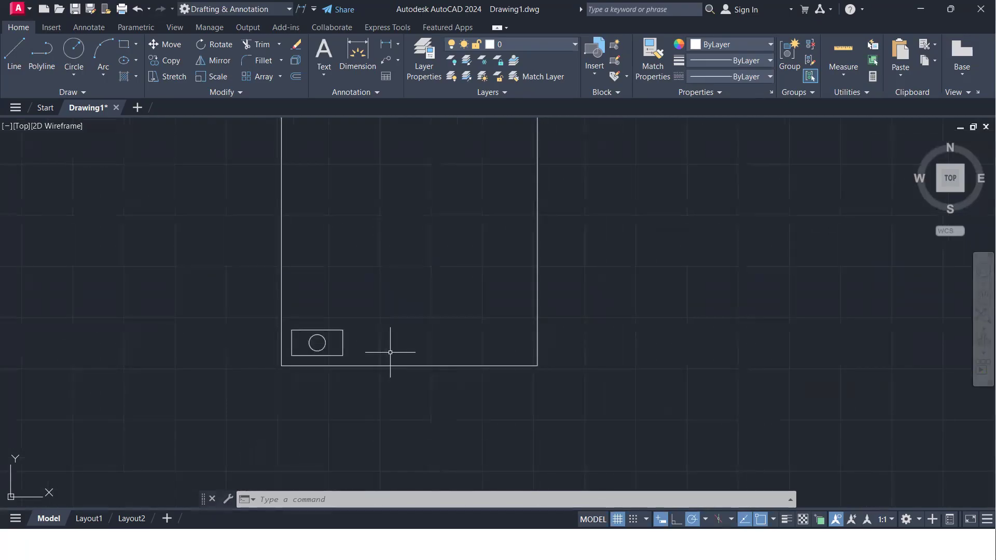
pyautogui.click(259, 313)
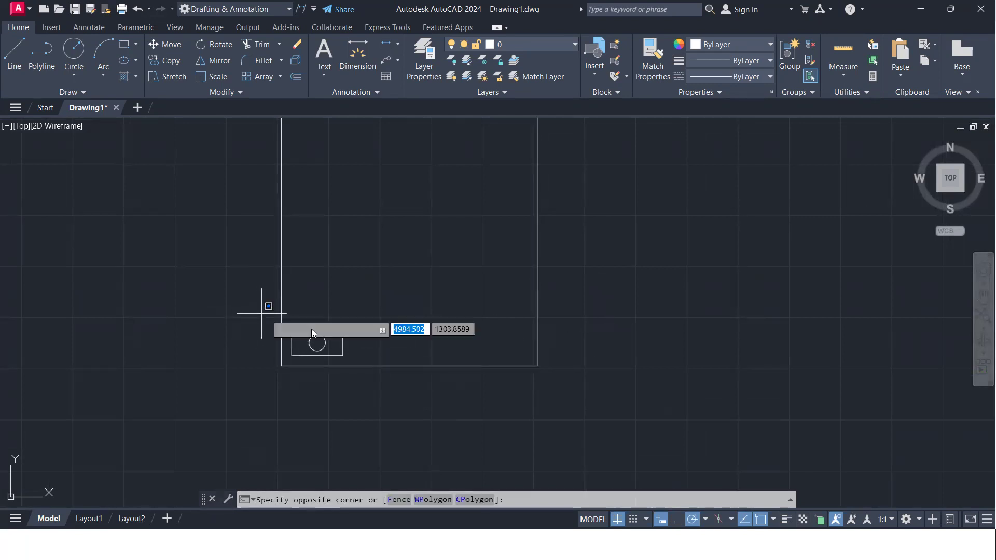
pyautogui.click(403, 381)
pyautogui.write('CO')
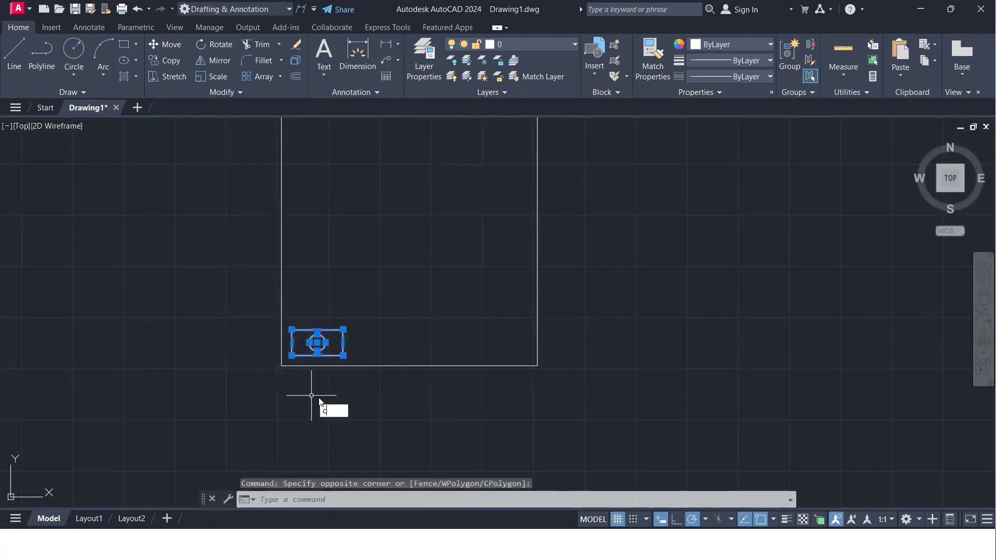
pyautogui.press('Return')
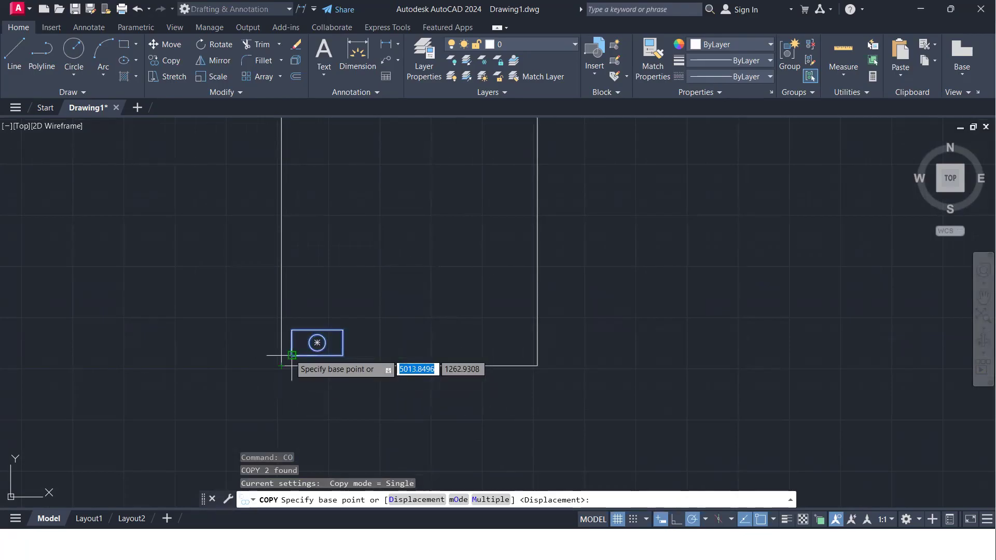
pyautogui.click(291, 356)
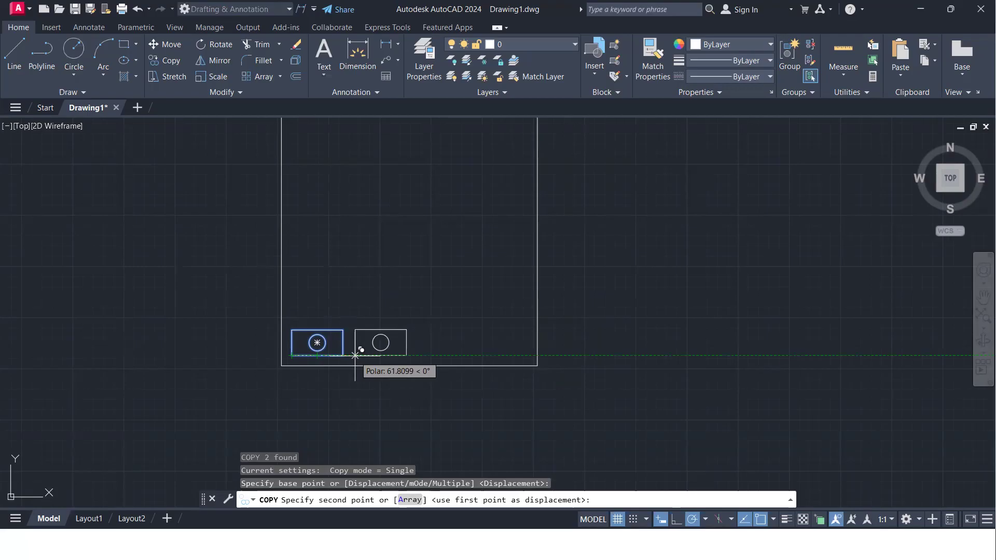
pyautogui.write('a')
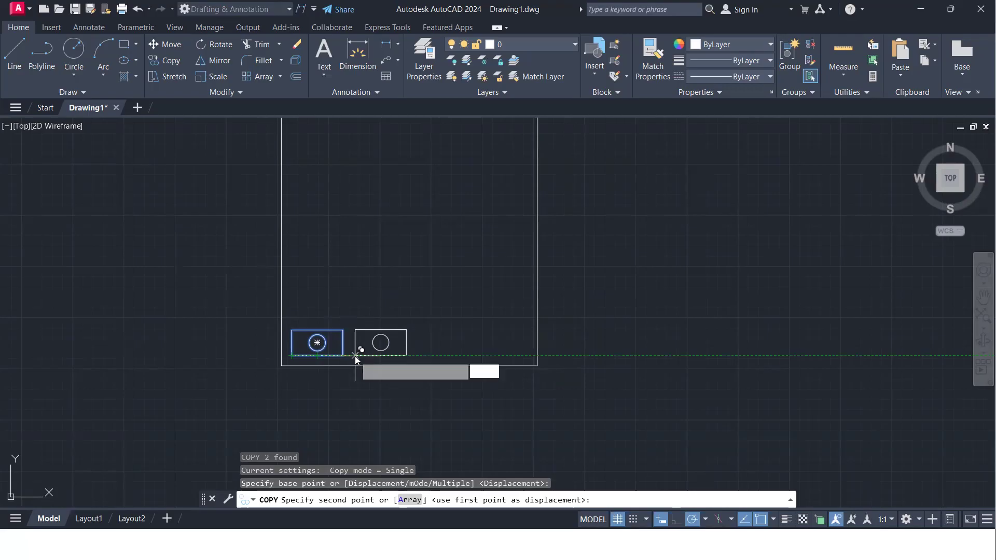
pyautogui.press('Return')
pyautogui.write('4')
pyautogui.press('Return')
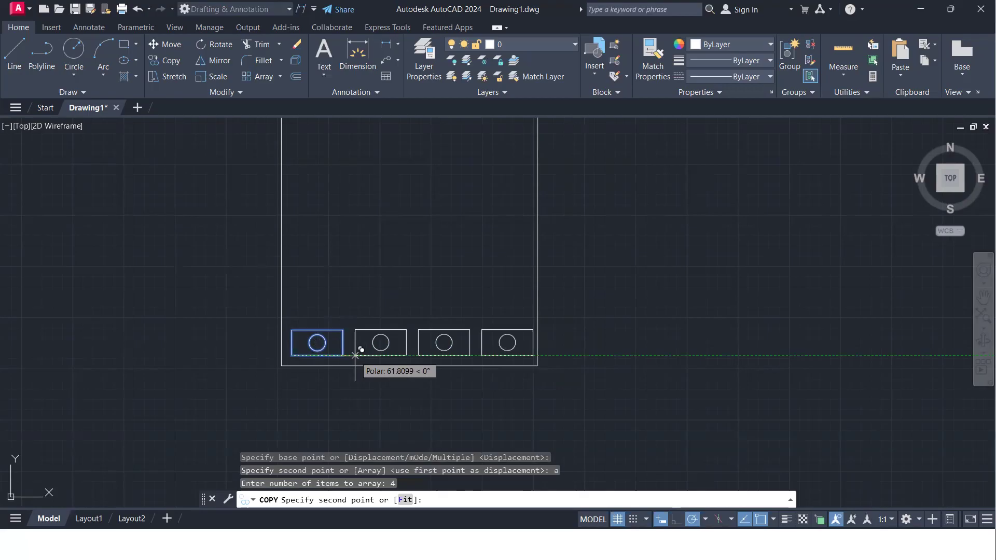
pyautogui.write('f')
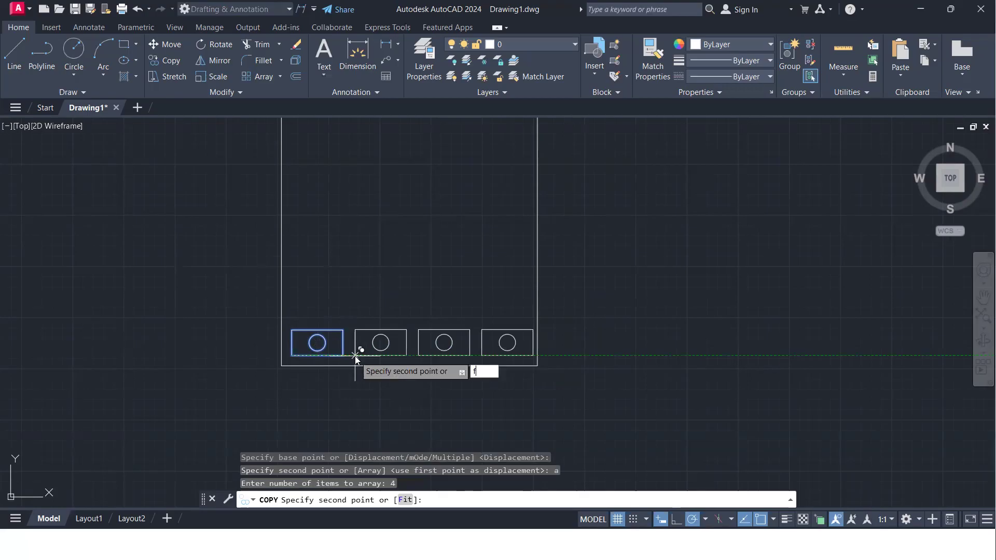
pyautogui.press('Return')
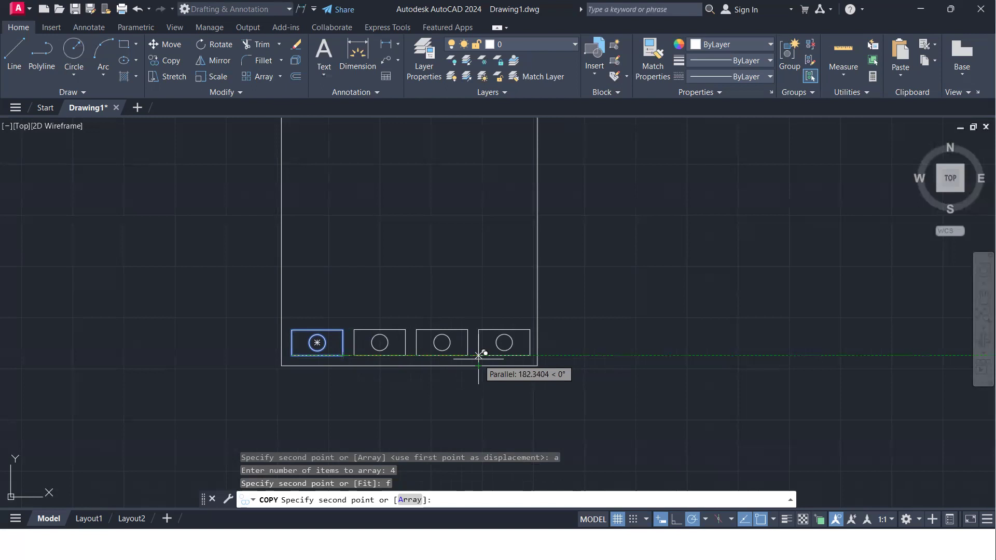
pyautogui.write('180')
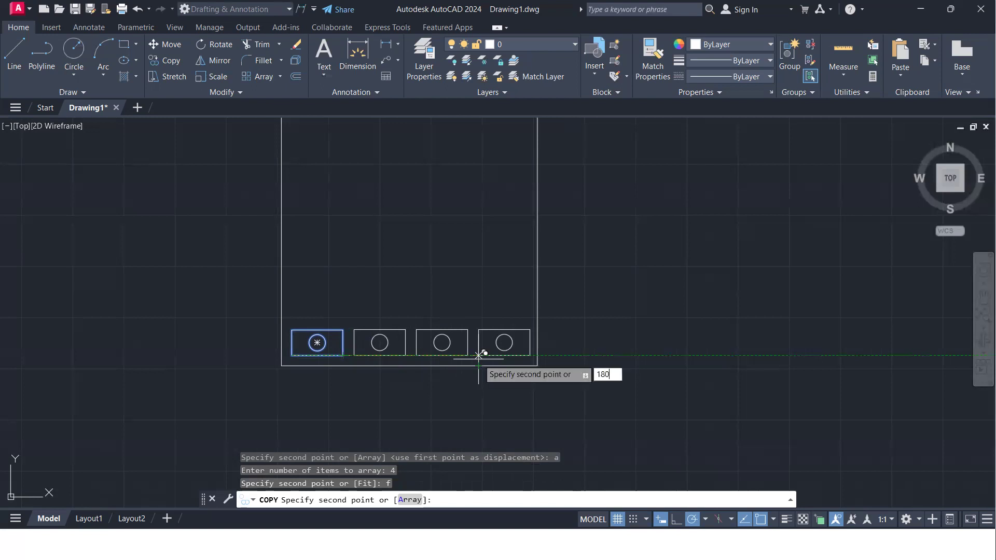
pyautogui.press('Return')
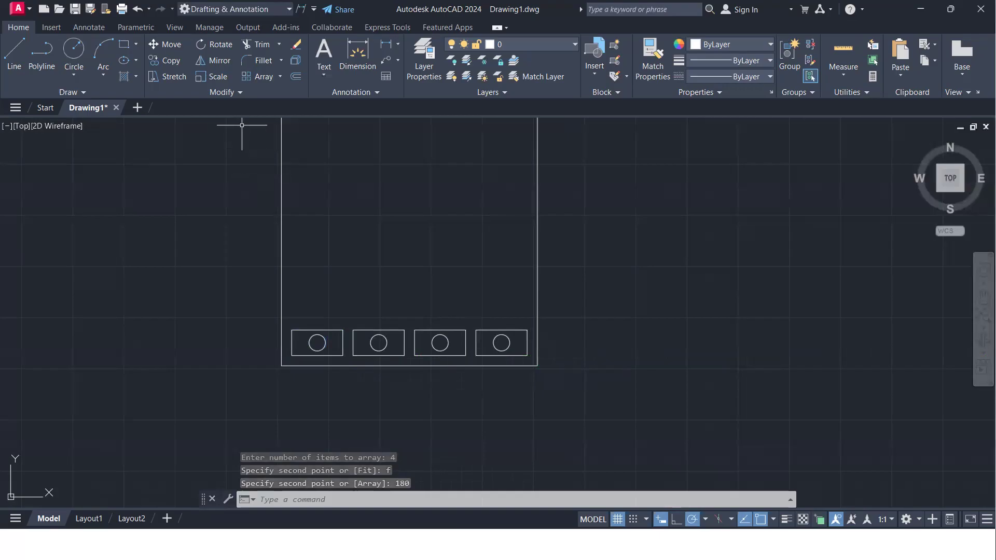
# - Copy the bottom row of four rectangle-with-circle units from its lower-left corner as a 15-item array straight up, using Fit over 455 units
pyautogui.scroll(-2, 358, 284)
pyautogui.moveTo(358, 294); pyautogui.dragTo(359, 328, button='middle')
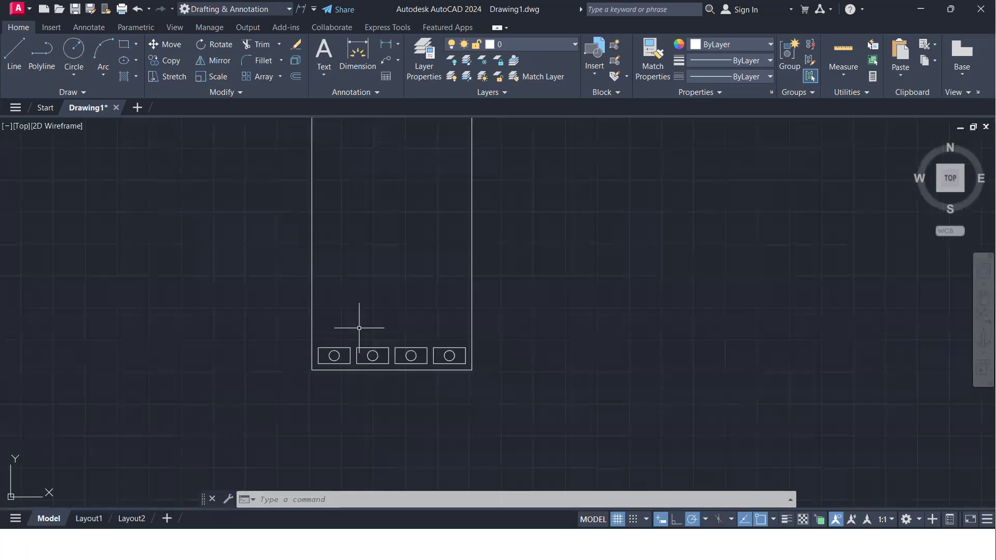
pyautogui.moveTo(359, 328); pyautogui.dragTo(360, 378, button='middle')
pyautogui.scroll(-2, 360, 378)
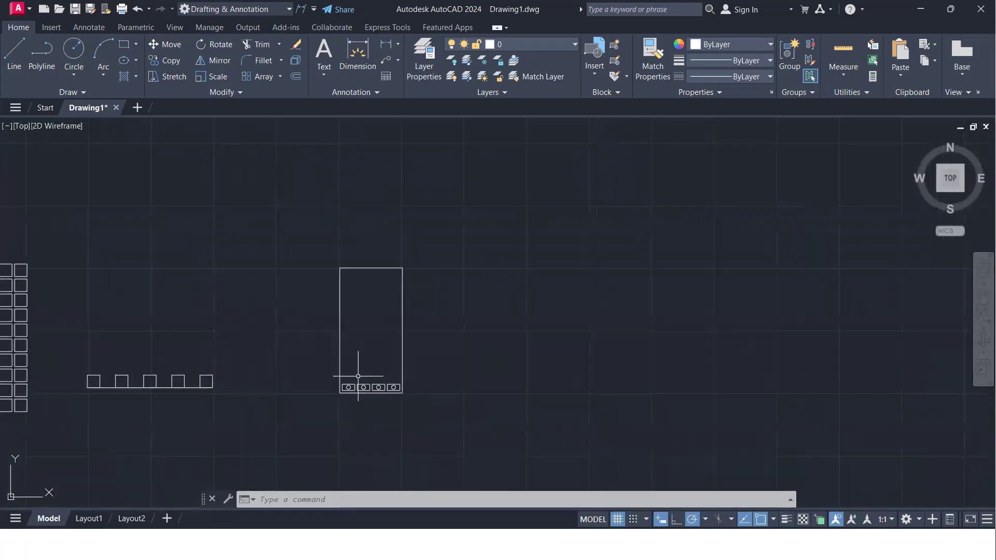
pyautogui.scroll(4, 360, 366)
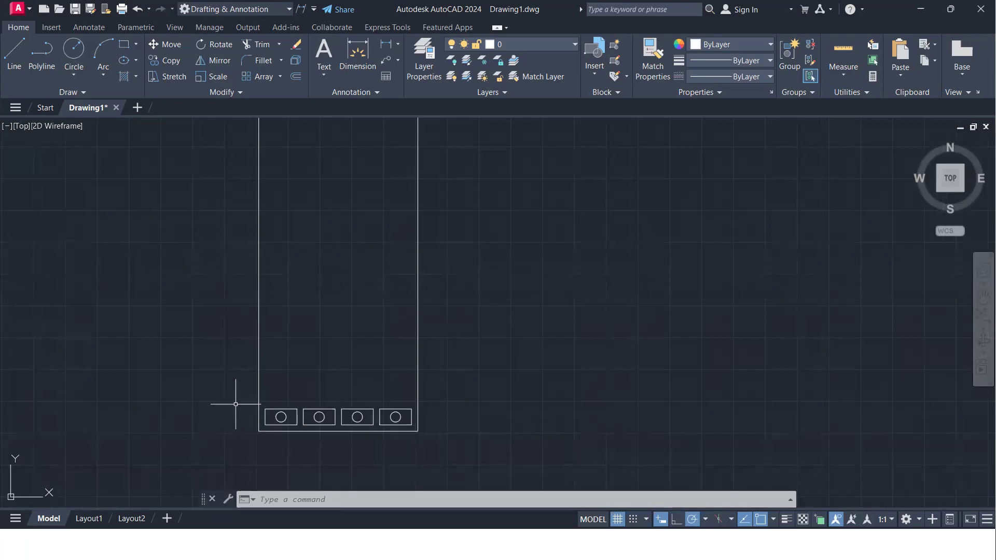
pyautogui.moveTo(340, 349); pyautogui.dragTo(337, 372, button='middle')
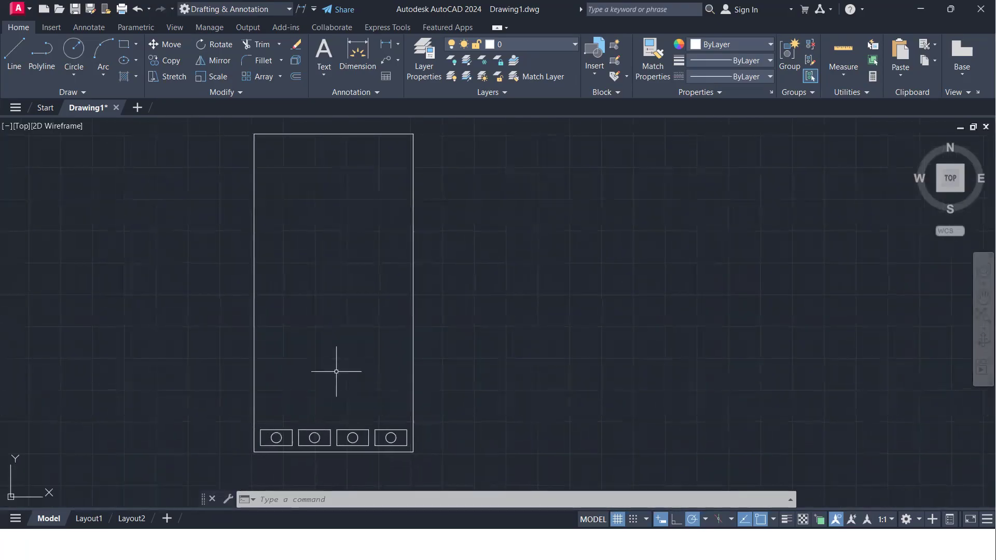
pyautogui.click(230, 416)
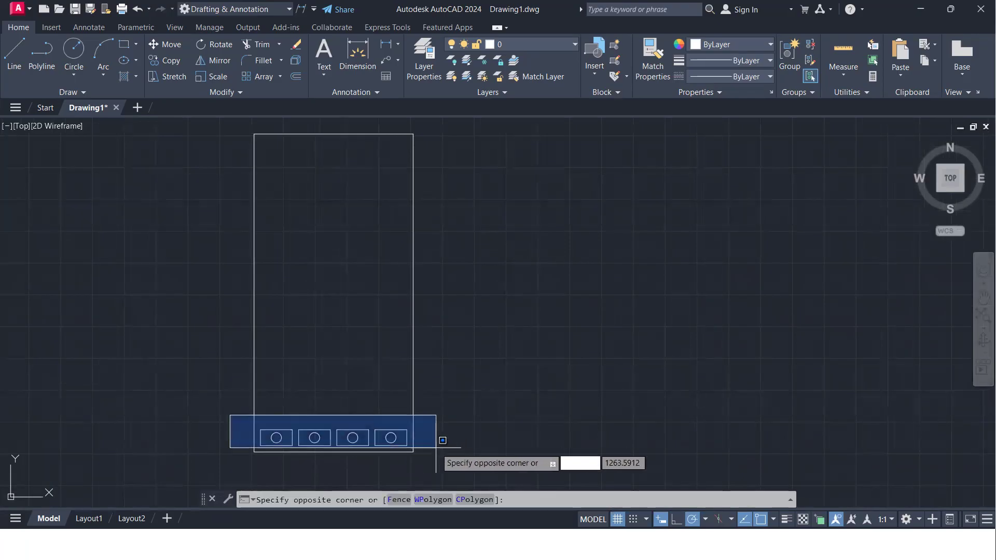
pyautogui.click(491, 451)
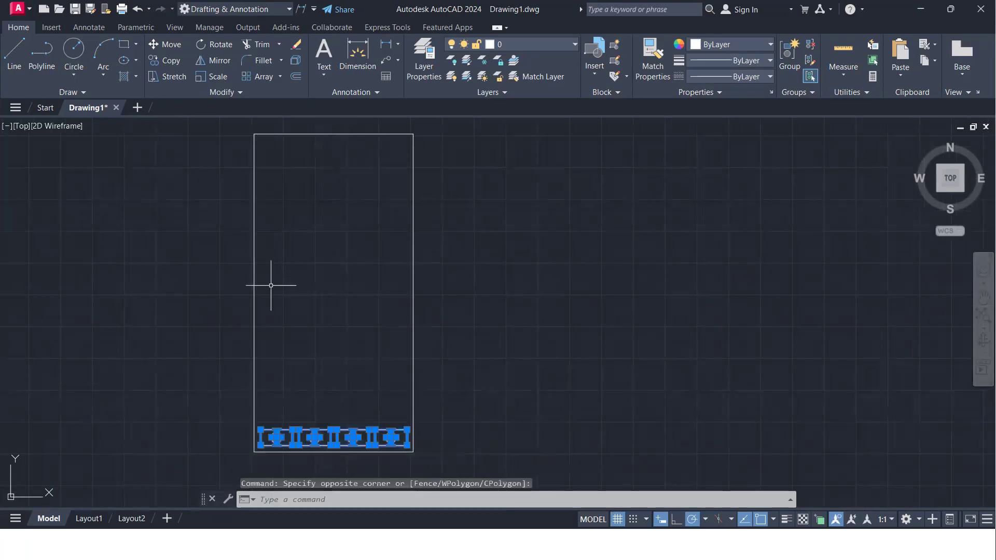
pyautogui.write('CO')
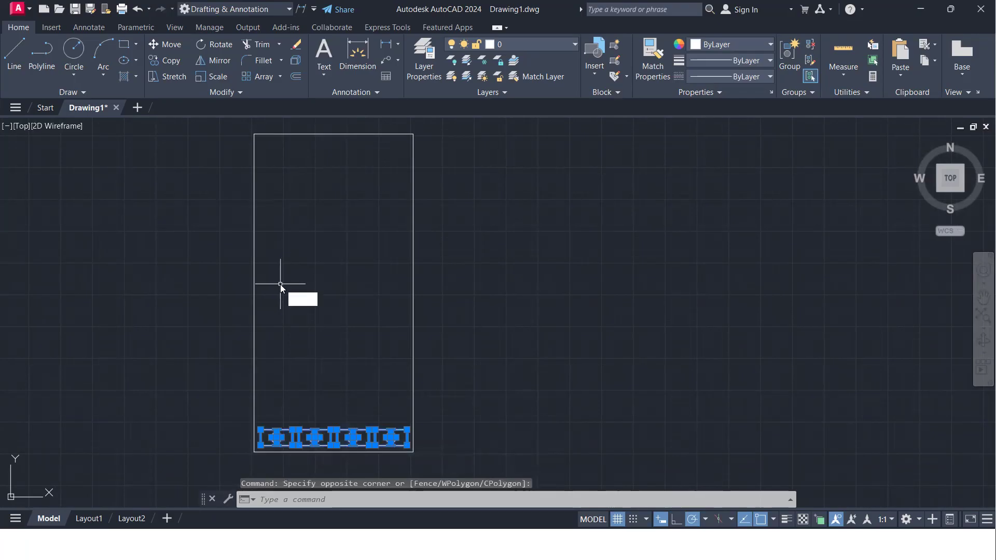
pyautogui.press('Return')
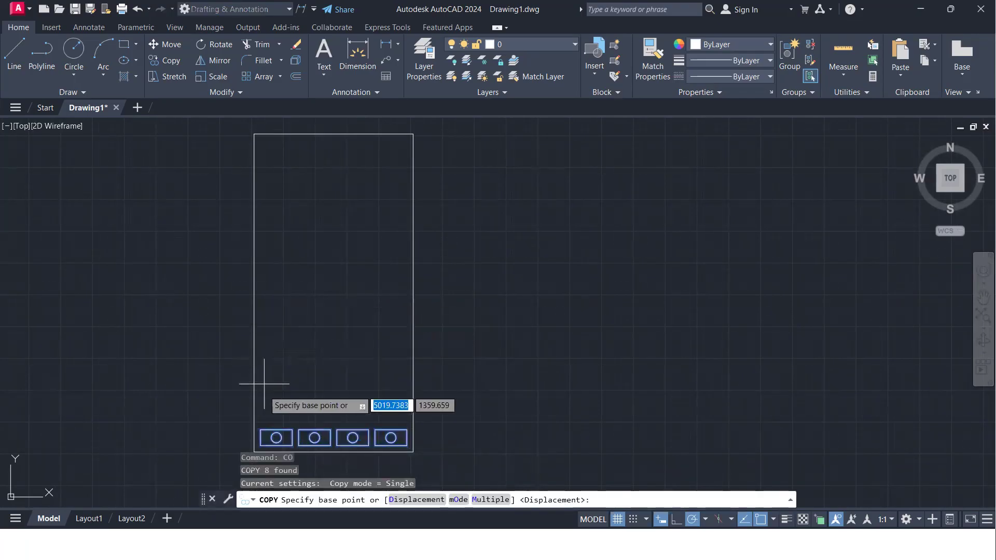
pyautogui.click(261, 445)
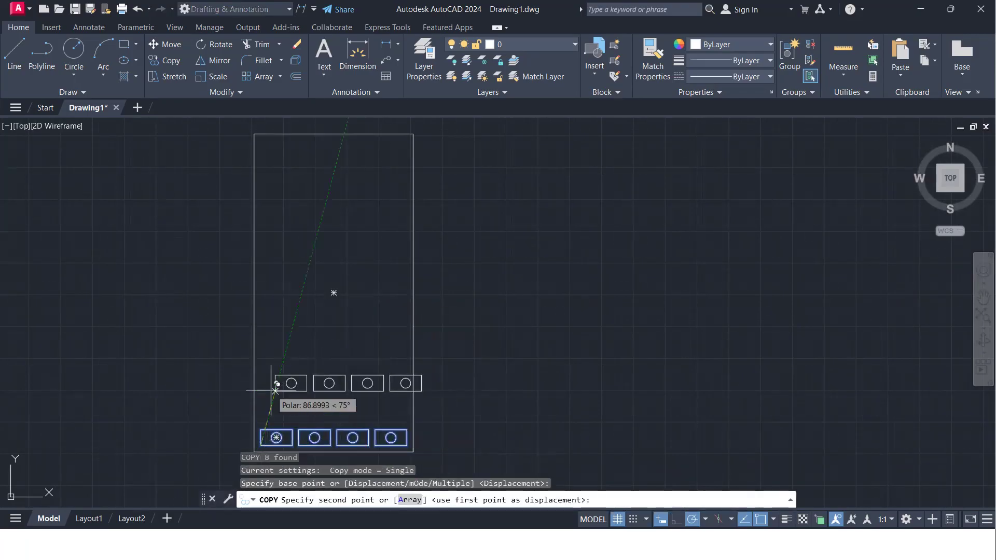
pyautogui.scroll(2, 255, 402)
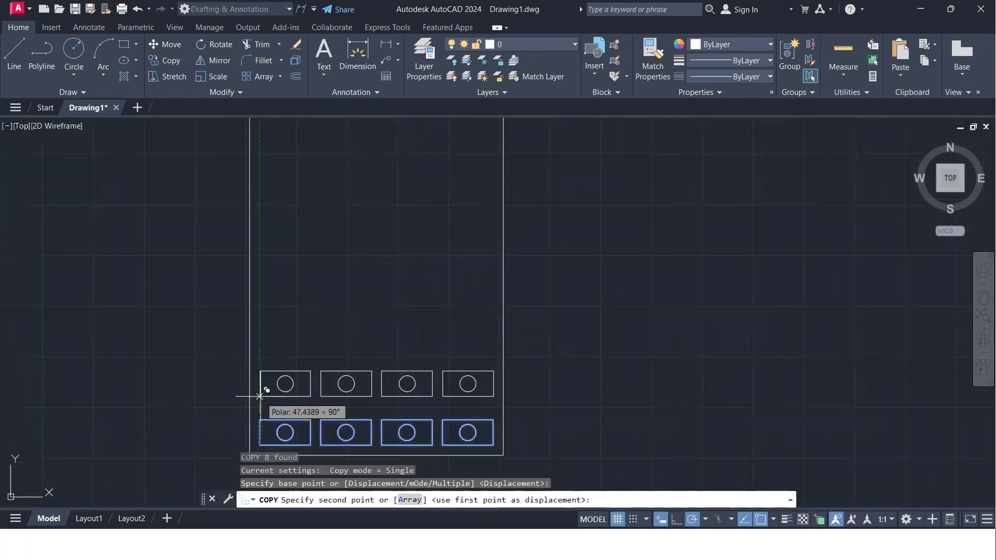
pyautogui.scroll(-4, 260, 397)
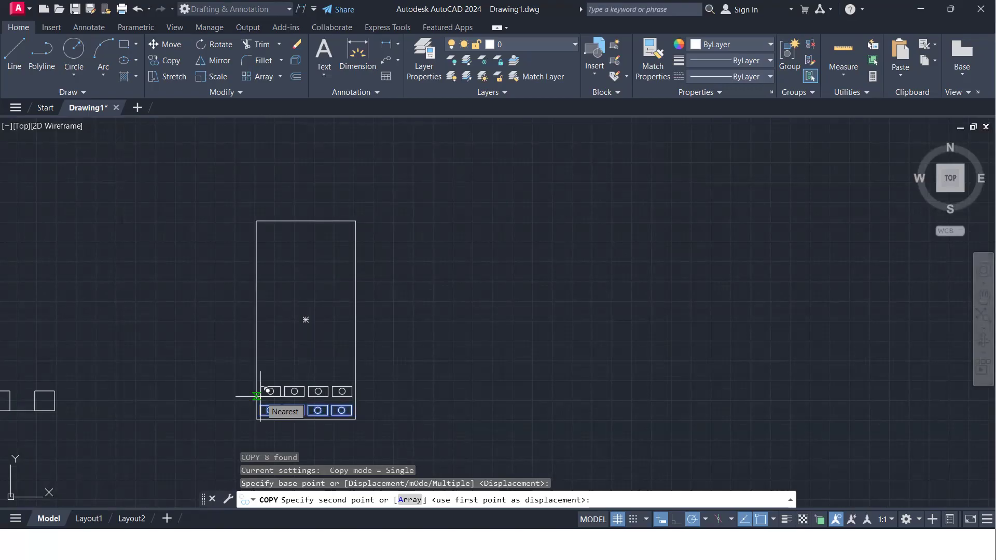
pyautogui.write('a')
pyautogui.press('Return')
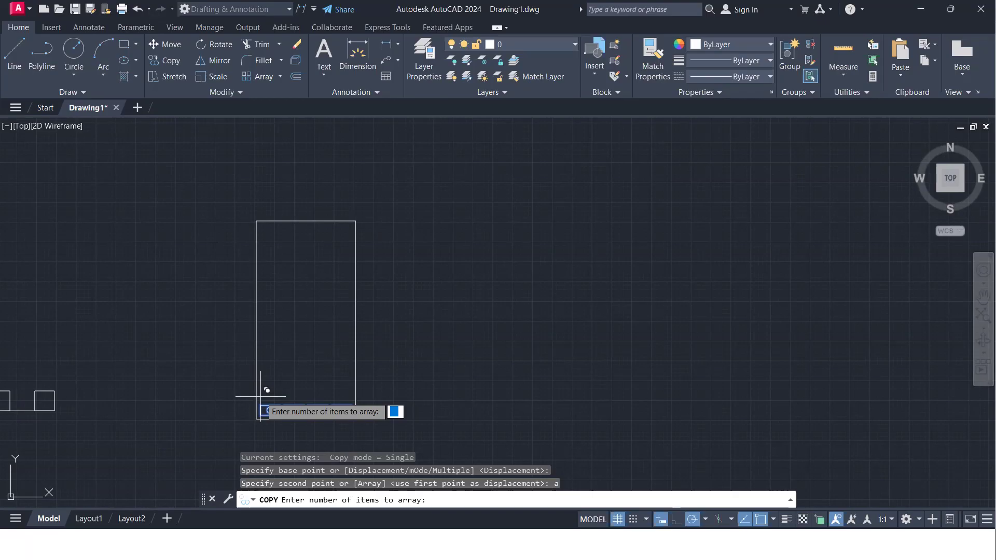
pyautogui.write('15')
pyautogui.press('Return')
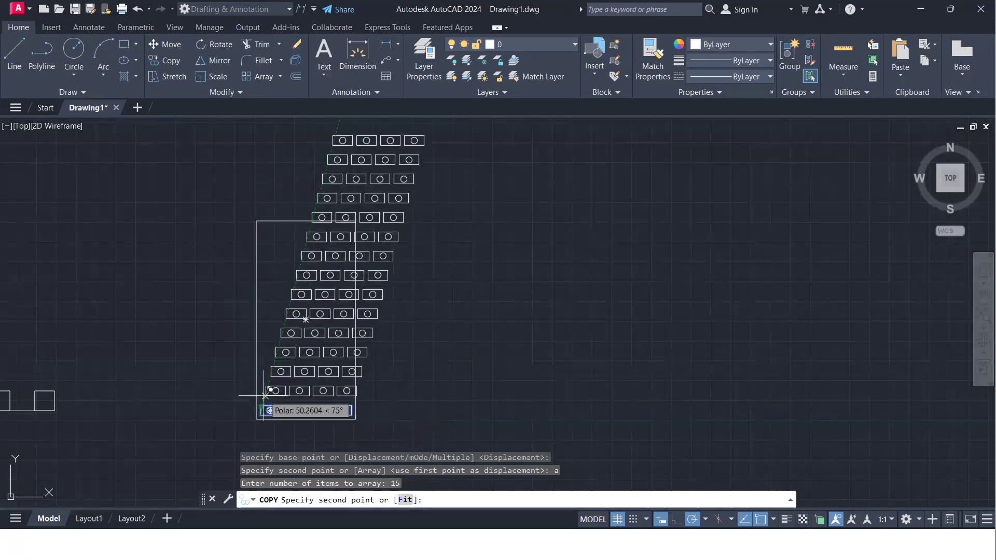
pyautogui.scroll(4, 261, 405)
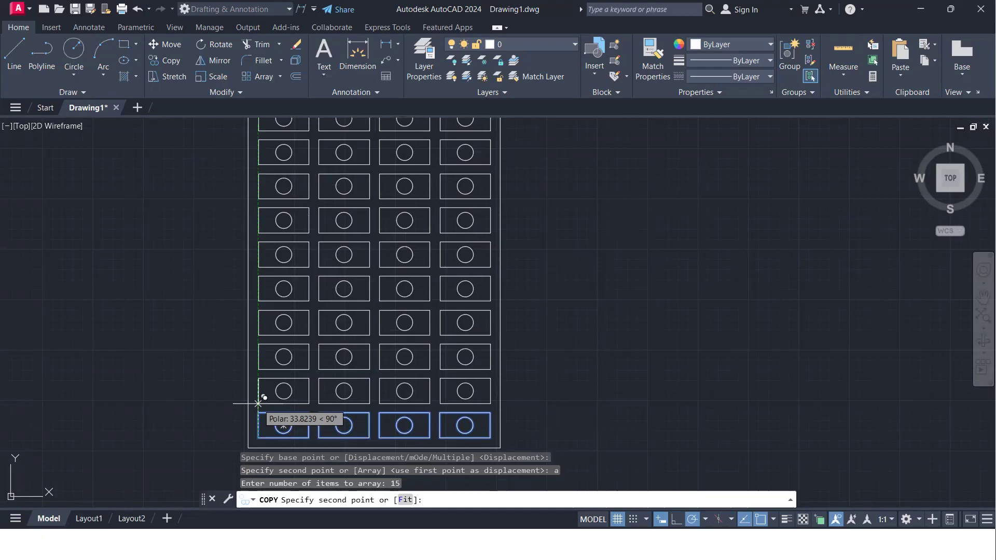
pyautogui.write('f')
pyautogui.press('Return')
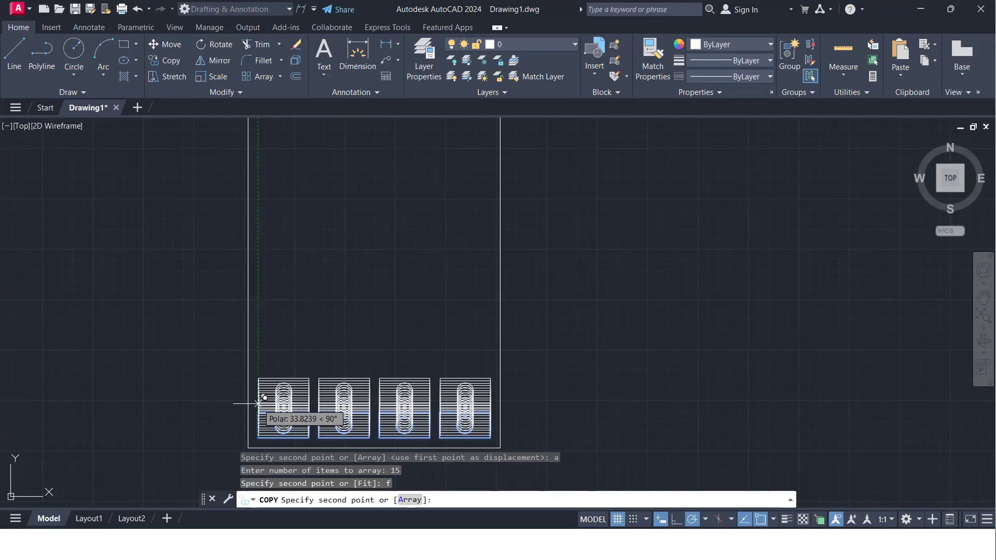
pyautogui.write('455')
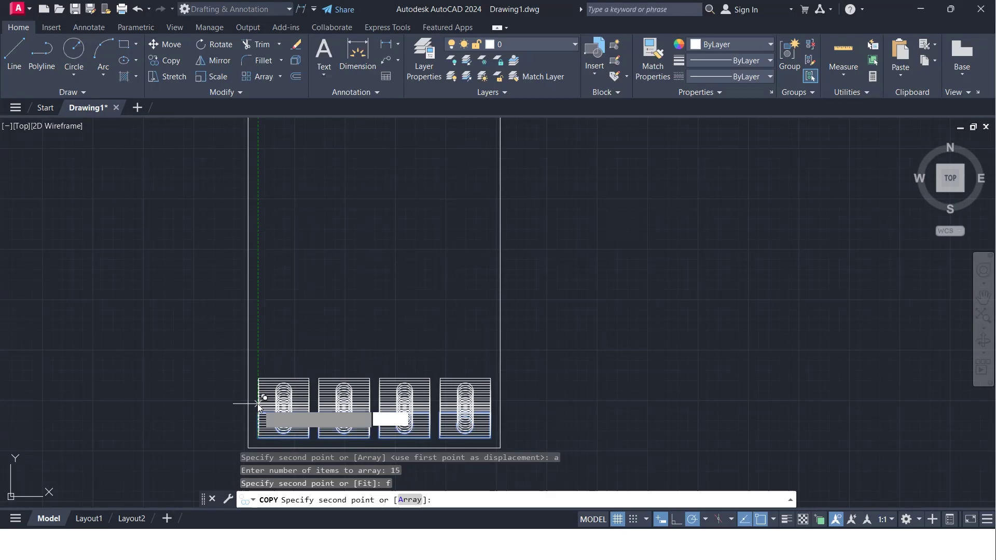
pyautogui.press('Return')
pyautogui.scroll(-5, 258, 404)
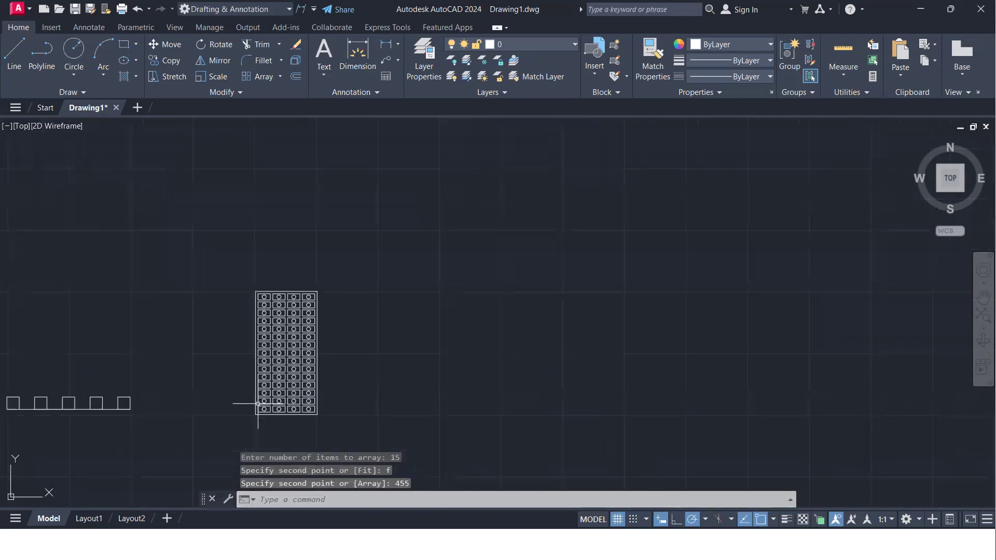
# - Examine the spacing of the rectangle-with-circle units inside the tall rectangle, both overall and close up
pyautogui.scroll(3, 272, 377)
pyautogui.moveTo(271, 377); pyautogui.dragTo(322, 354, button='middle')
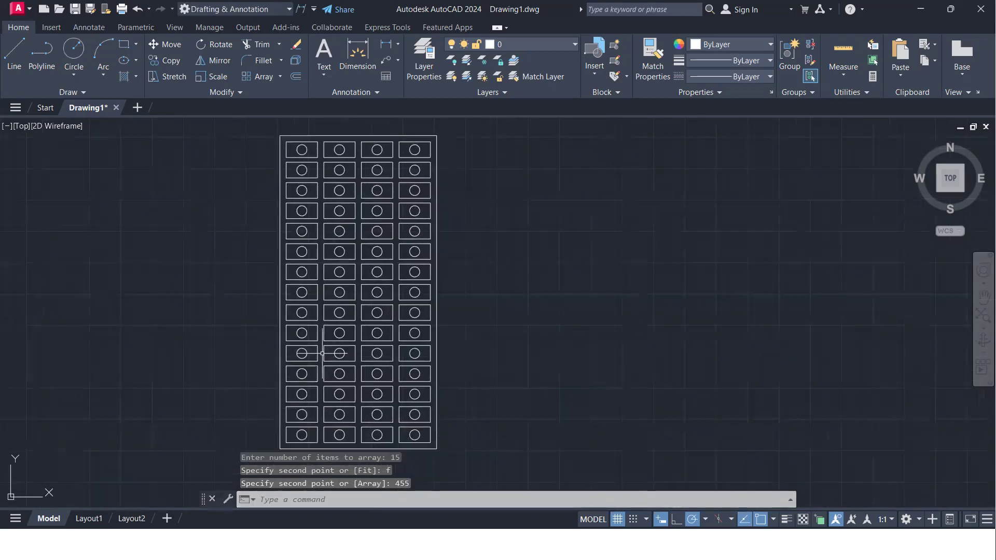
pyautogui.scroll(-2, 322, 353)
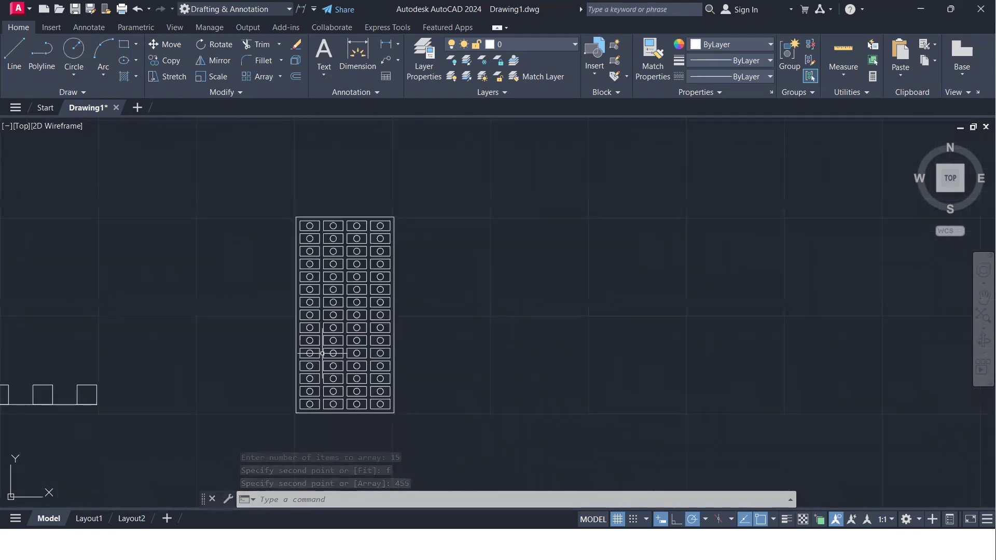
pyautogui.scroll(2, 322, 353)
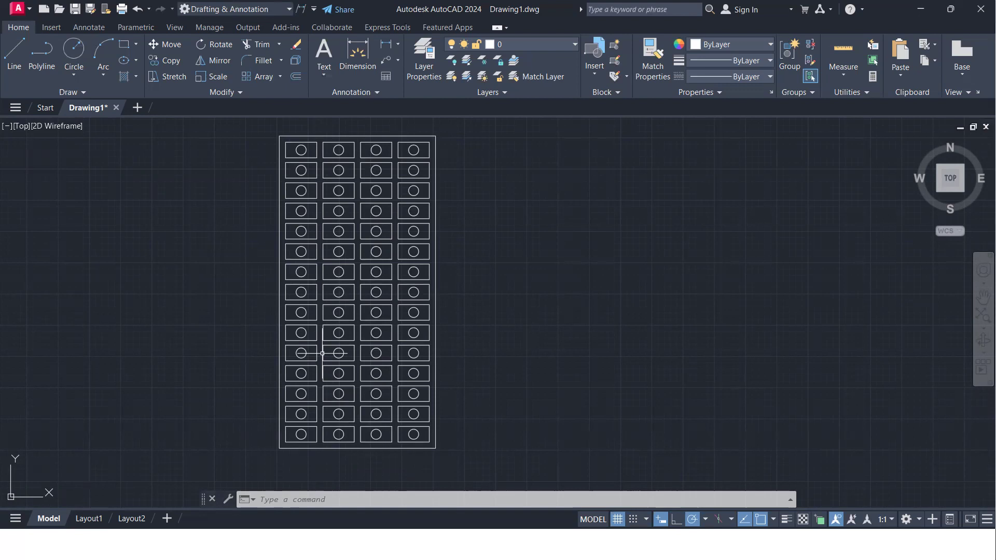
pyautogui.scroll(-3, 332, 355)
pyautogui.moveTo(407, 352)
pyautogui.mouseDown(button='middle')
pyautogui.moveTo(488, 352)
pyautogui.moveTo(486, 338)
pyautogui.moveTo(605, 342)
pyautogui.moveTo(470, 382)
pyautogui.mouseUp(button='middle')
pyautogui.scroll(-3, 486, 338)
pyautogui.scroll(5, 605, 342)
pyautogui.scroll(-4, 470, 382)
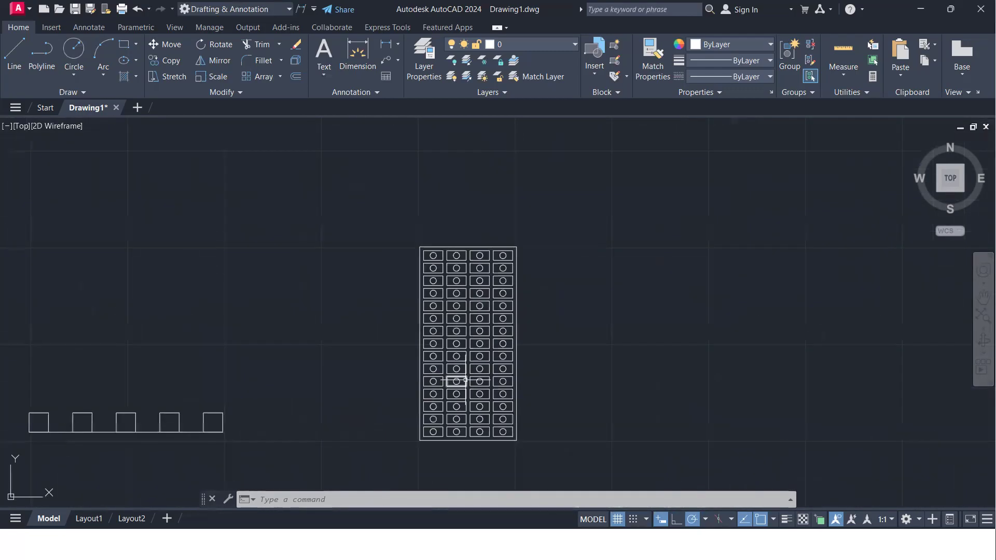
pyautogui.scroll(4, 507, 344)
pyautogui.scroll(-4, 507, 345)
pyautogui.moveTo(507, 345); pyautogui.dragTo(400, 296, button='middle')
pyautogui.scroll(4, 287, 352)
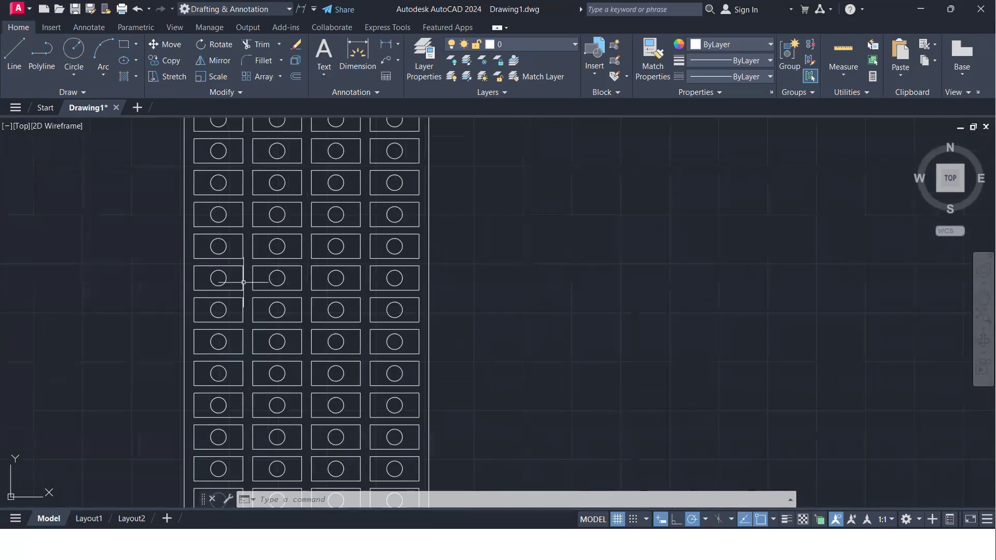
pyautogui.scroll(-4, 230, 265)
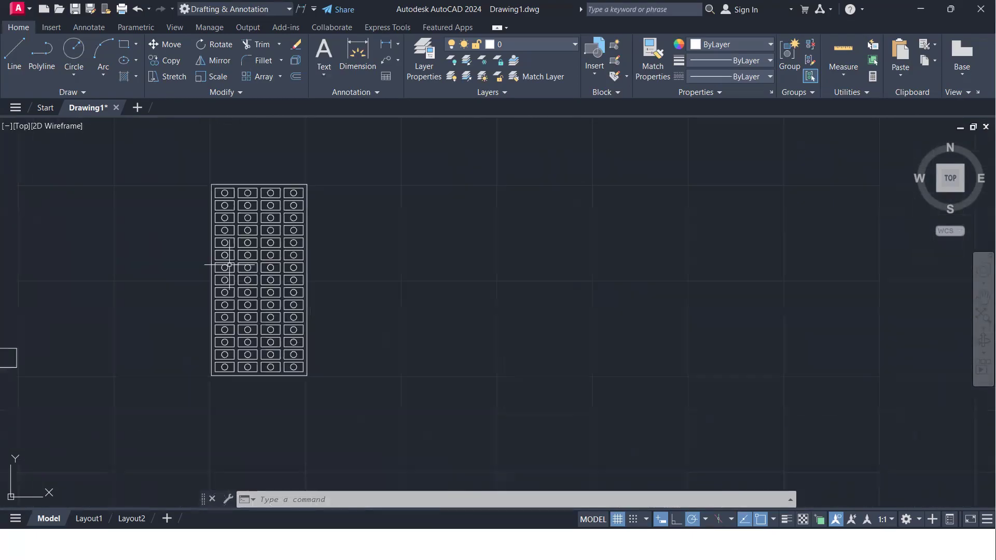
pyautogui.scroll(4, 303, 210)
pyautogui.scroll(-4, 303, 210)
pyautogui.moveTo(322, 226); pyautogui.dragTo(402, 250, button='middle')
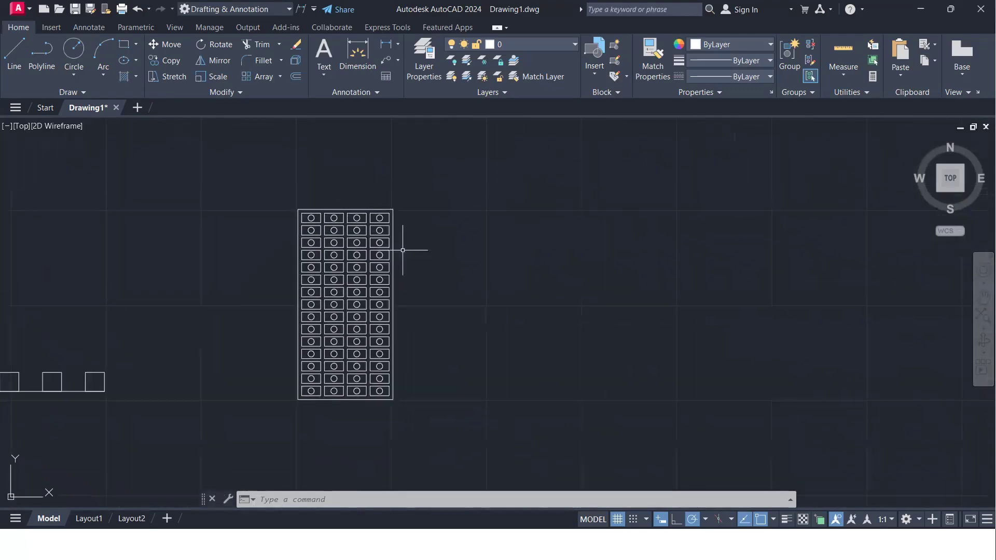
# - Review the earlier copy exercises across the drawing, from the text notes back to the filled tall rectangle
pyautogui.moveTo(232, 351); pyautogui.dragTo(459, 322, button='middle')
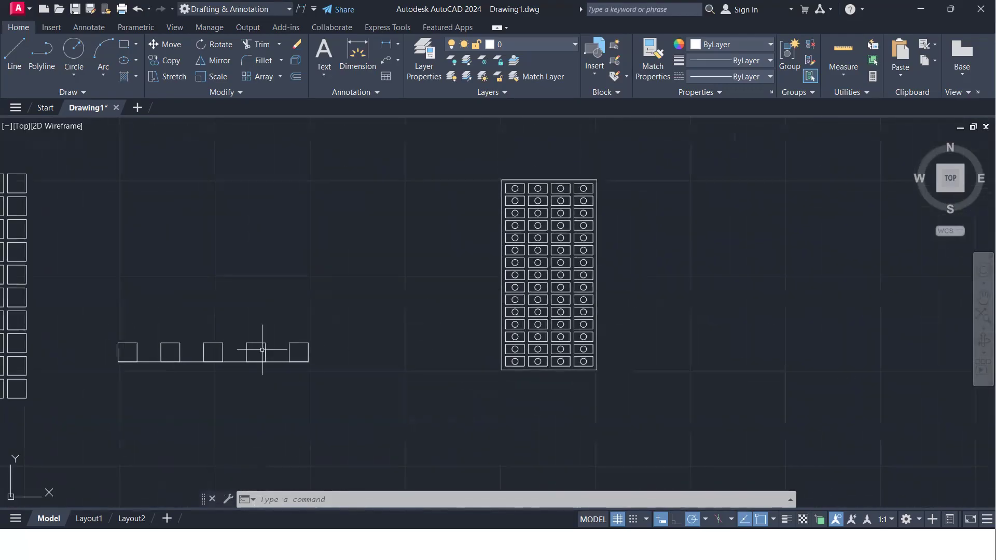
pyautogui.moveTo(127, 327); pyautogui.dragTo(370, 328, button='middle')
pyautogui.scroll(-3, 353, 329)
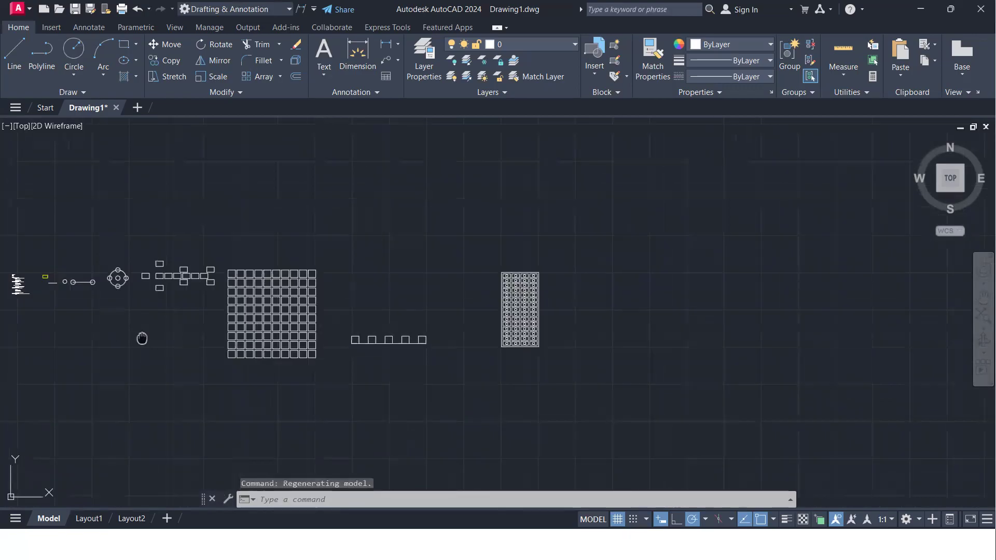
pyautogui.moveTo(142, 338); pyautogui.dragTo(310, 334, button='middle')
pyautogui.scroll(7, 255, 353)
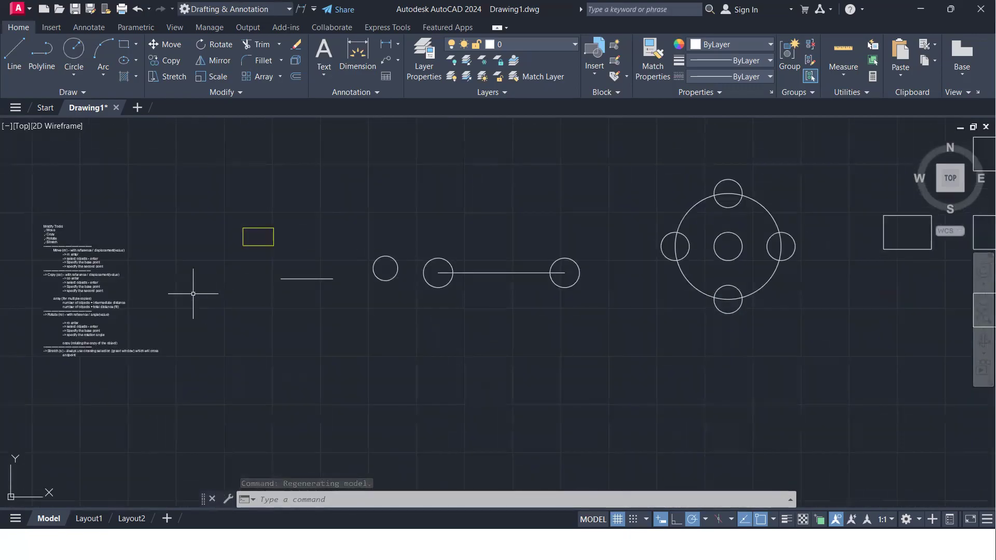
pyautogui.scroll(-4, 194, 293)
pyautogui.moveTo(563, 352); pyautogui.dragTo(511, 333, button='middle')
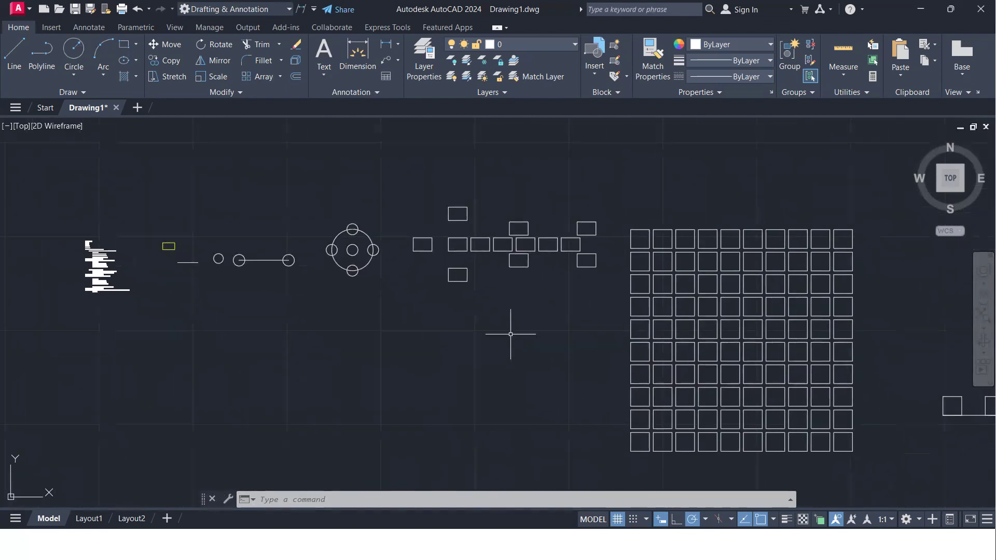
pyautogui.scroll(-2, 595, 348)
pyautogui.moveTo(592, 349); pyautogui.dragTo(0, 298, button='middle')
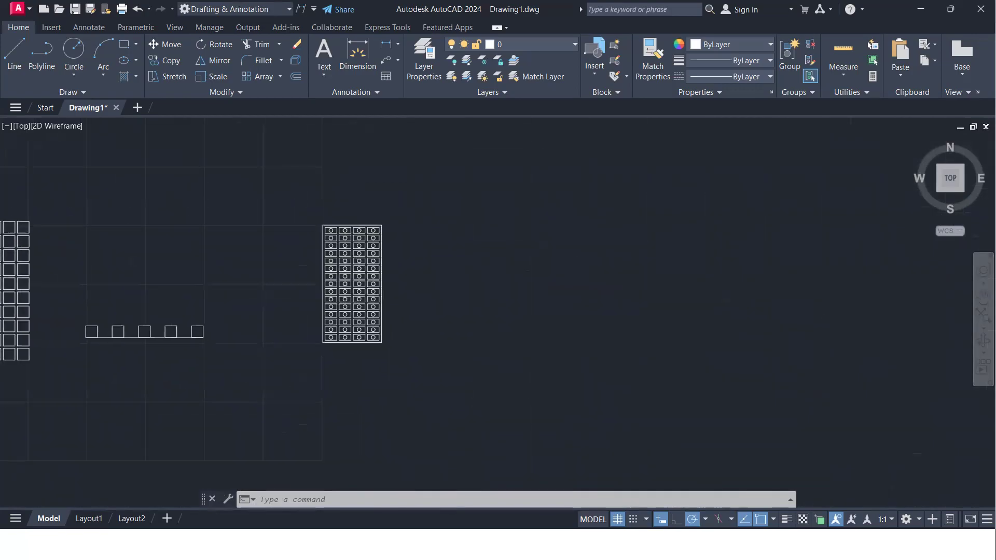
pyautogui.scroll(6, 317, 276)
pyautogui.scroll(-4, 332, 275)
pyautogui.scroll(2, 387, 281)
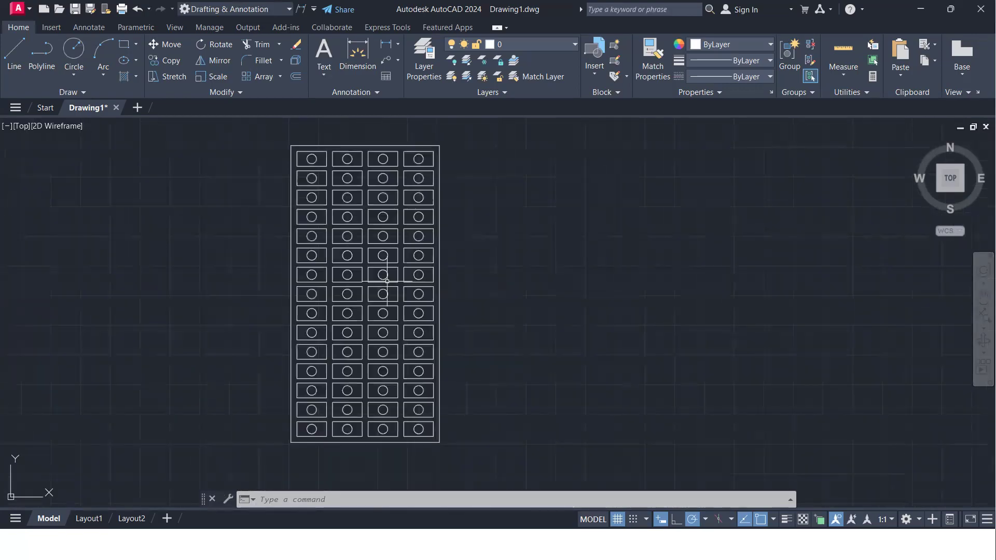
pyautogui.scroll(-2, 385, 286)
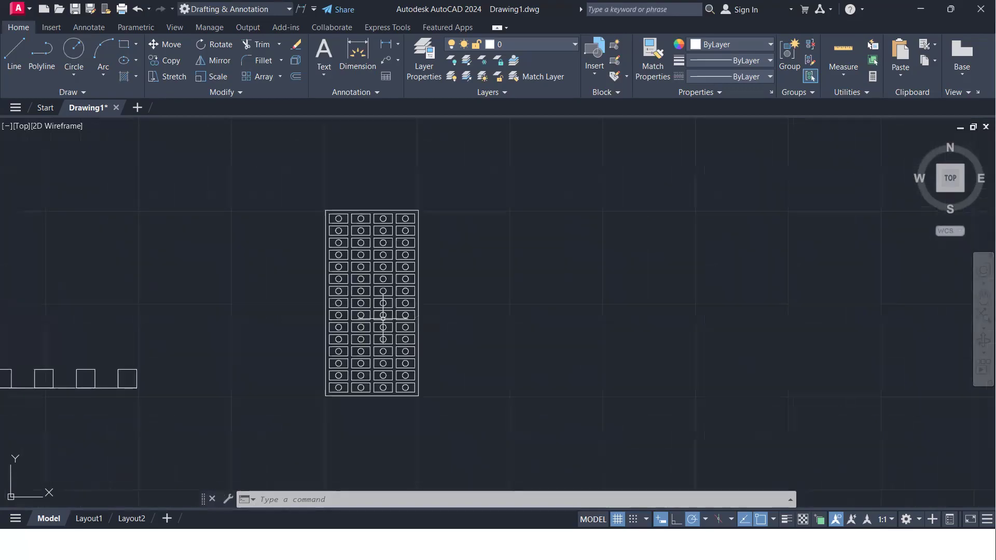
# - Read the Modify Tools notes at the far end of the drawing, focusing on the Copy array and Rotate instructions
pyautogui.moveTo(276, 324)
pyautogui.mouseDown(button='middle')
pyautogui.moveTo(445, 305)
pyautogui.moveTo(772, 305)
pyautogui.mouseUp(button='middle')
pyautogui.scroll(2, 426, 295)
pyautogui.scroll(-2, 525, 289)
pyautogui.moveTo(526, 289); pyautogui.dragTo(871, 272, button='middle')
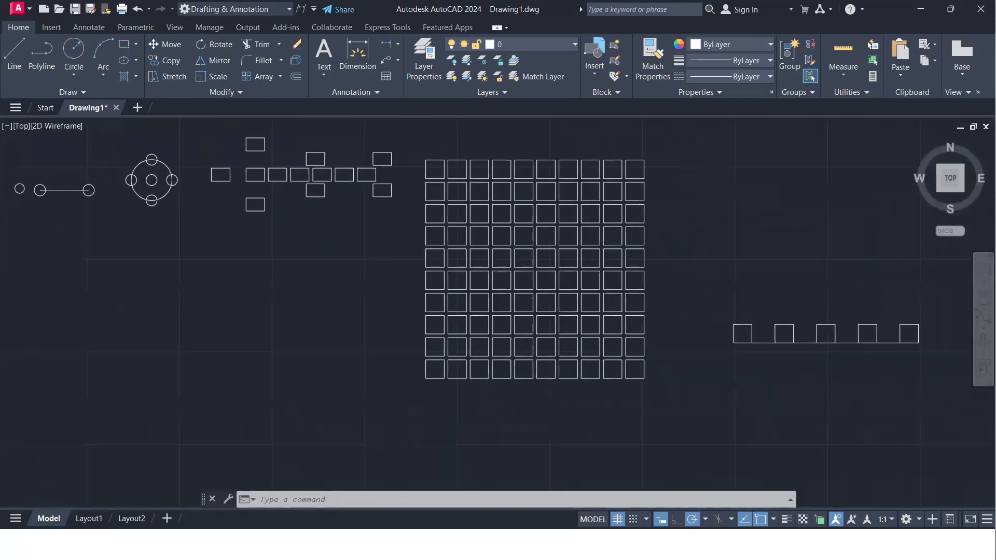
pyautogui.scroll(-2, 283, 303)
pyautogui.moveTo(283, 302); pyautogui.dragTo(729, 370, button='middle')
pyautogui.scroll(2, 501, 310)
pyautogui.scroll(5, 500, 310)
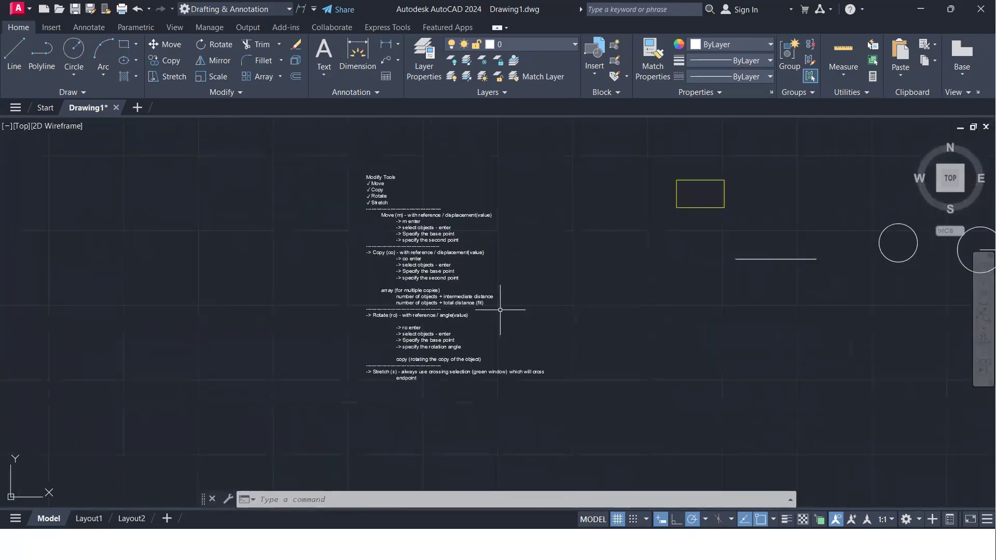
pyautogui.scroll(2, 500, 310)
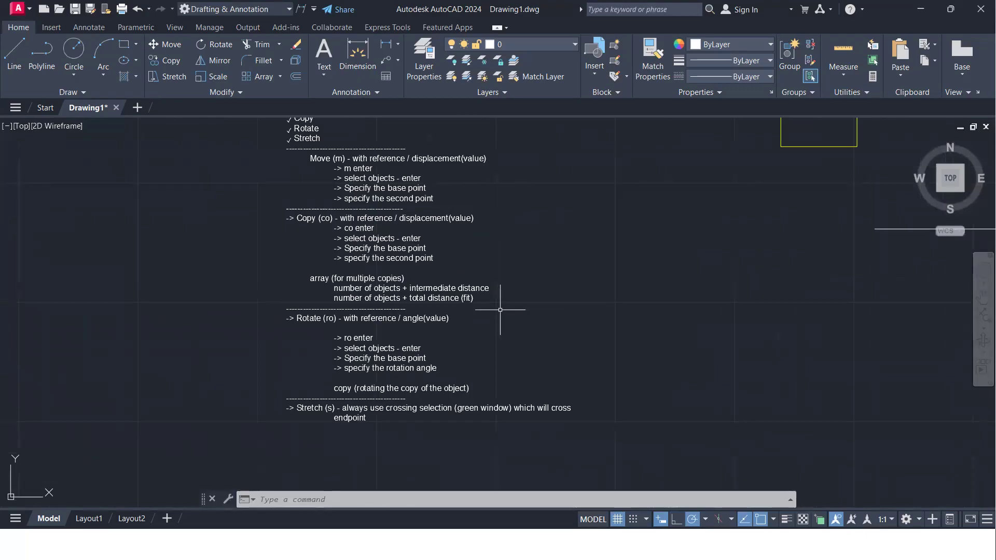
pyautogui.scroll(4, 464, 352)
pyautogui.scroll(-2, 464, 351)
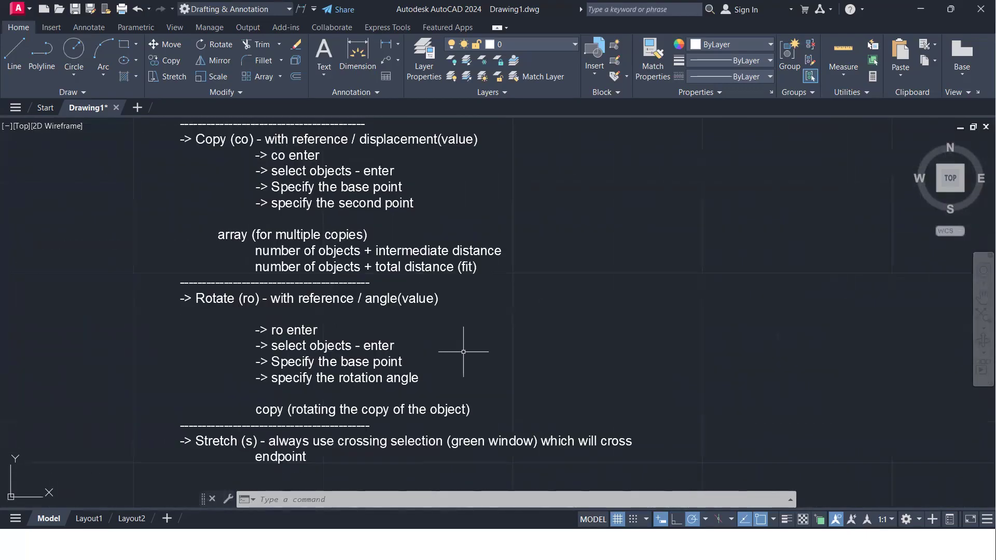
# - Rotate the two circles and their connecting line 90 degrees about the line's midpoint
pyautogui.scroll(-5, 464, 352)
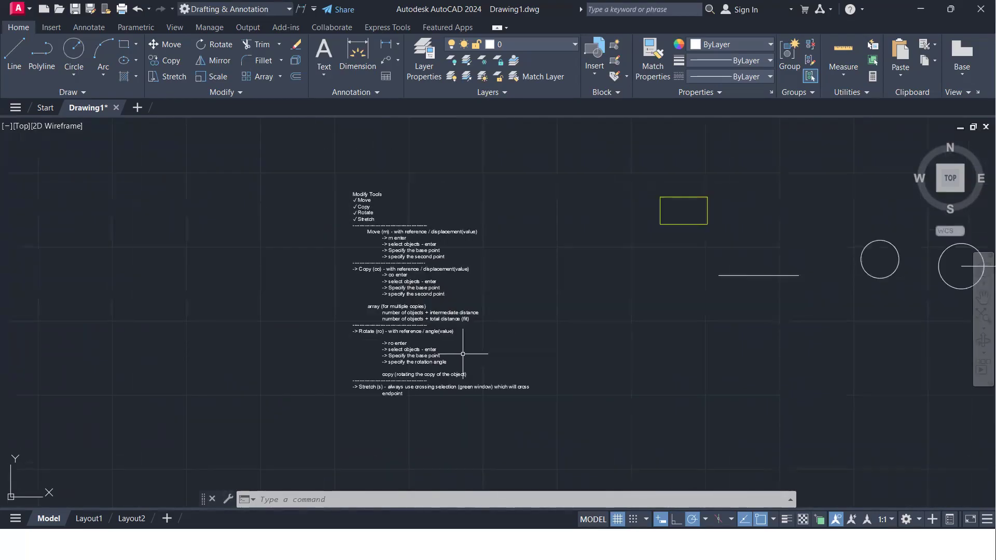
pyautogui.moveTo(674, 351); pyautogui.dragTo(107, 331, button='middle')
pyautogui.scroll(-4, 392, 345)
pyautogui.moveTo(640, 343); pyautogui.dragTo(556, 344, button='middle')
pyautogui.scroll(2, 374, 333)
pyautogui.scroll(2, 364, 330)
pyautogui.moveTo(356, 327); pyautogui.dragTo(419, 330, button='middle')
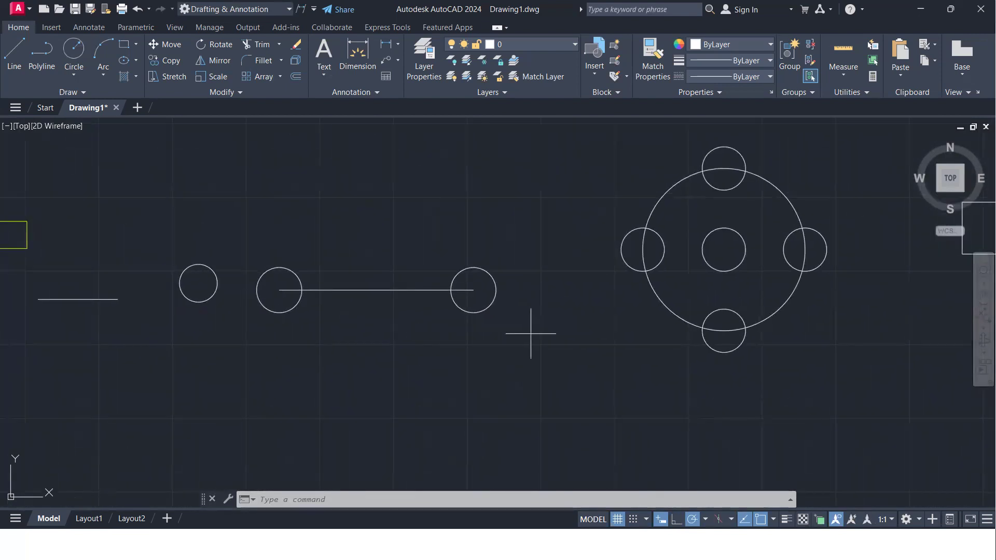
pyautogui.click(530, 334)
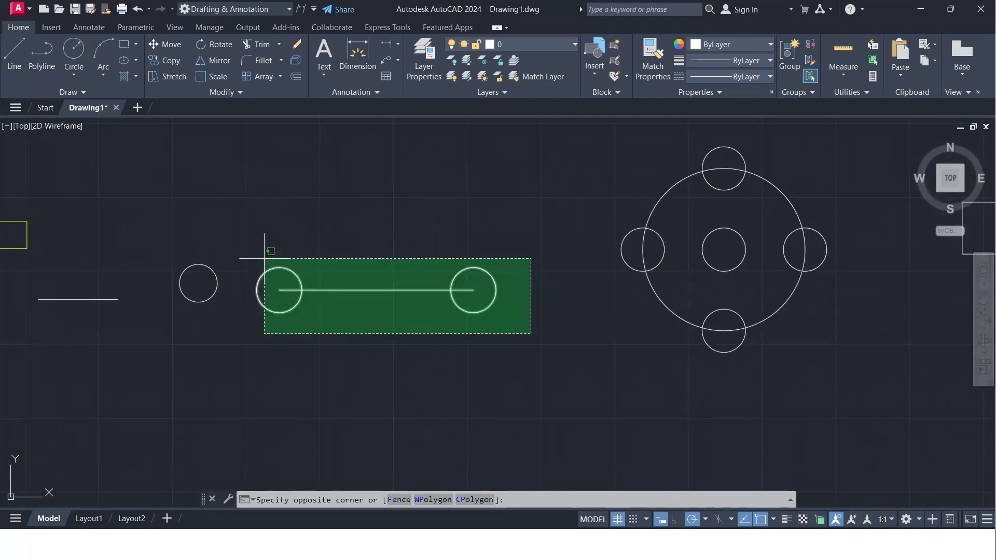
pyautogui.press('Escape')
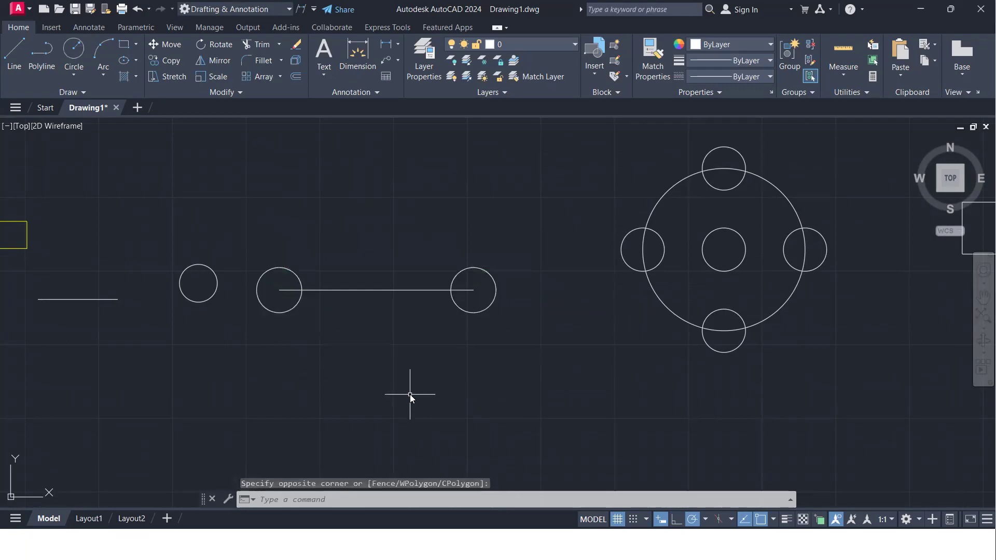
pyautogui.write('RO')
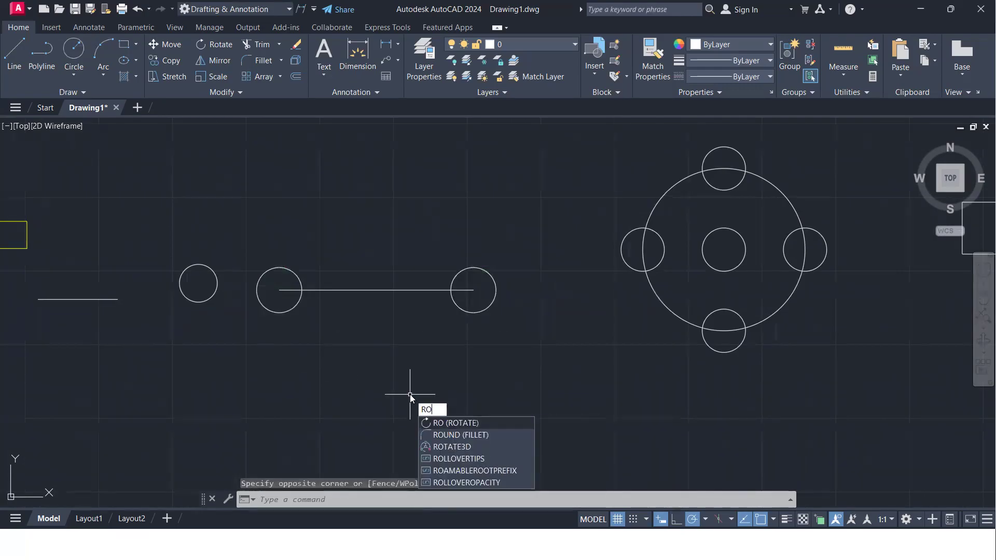
pyautogui.press('Return')
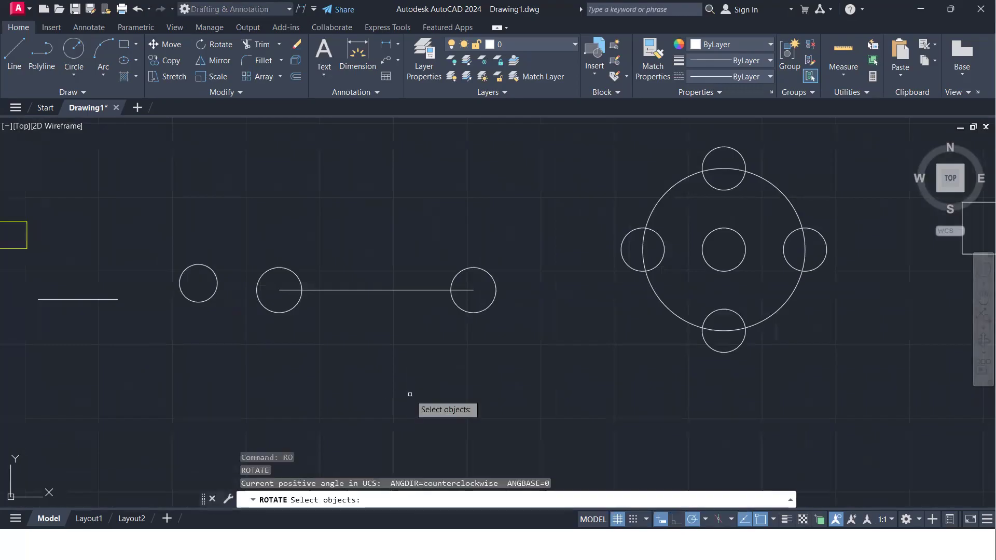
pyautogui.click(527, 338)
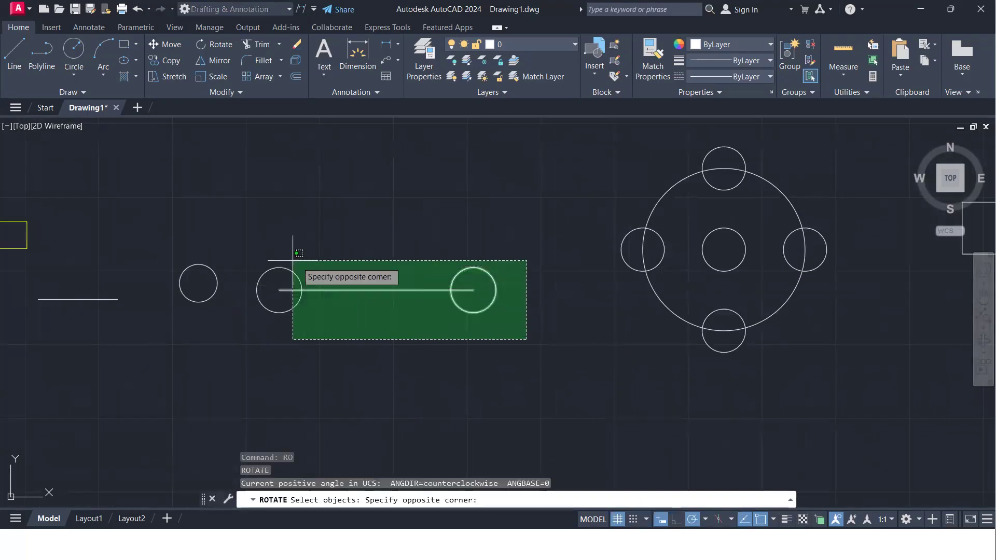
pyautogui.click(259, 256)
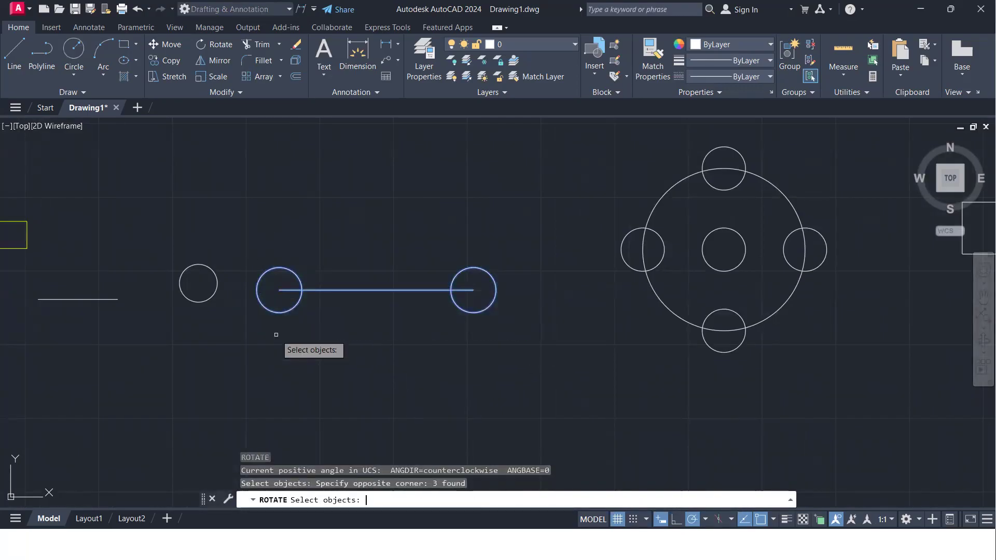
pyautogui.press('Return')
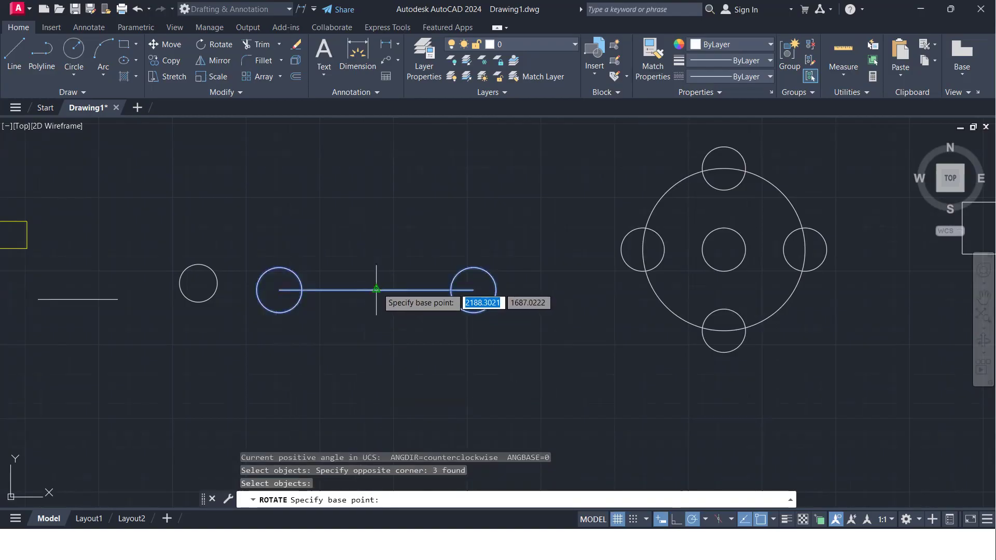
pyautogui.click(376, 290)
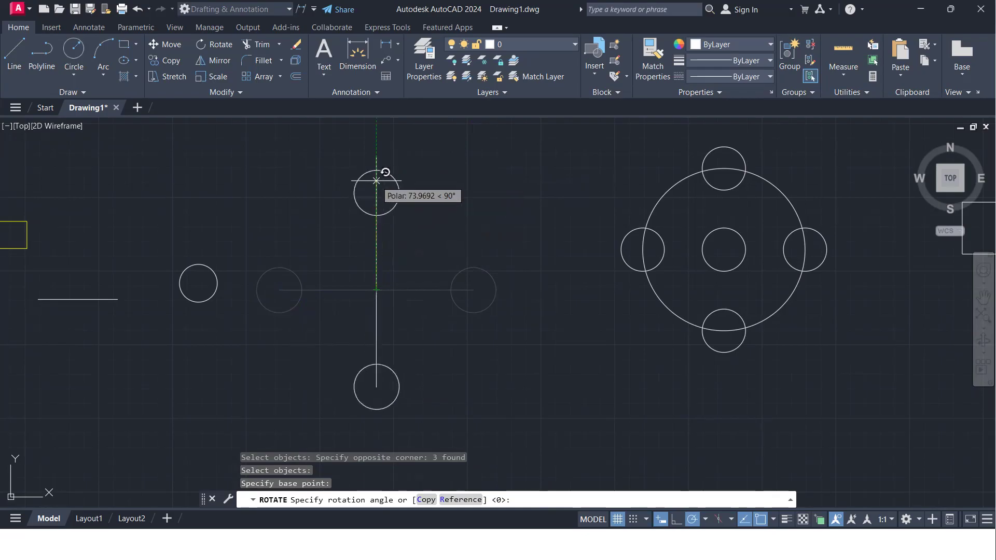
pyautogui.write('90')
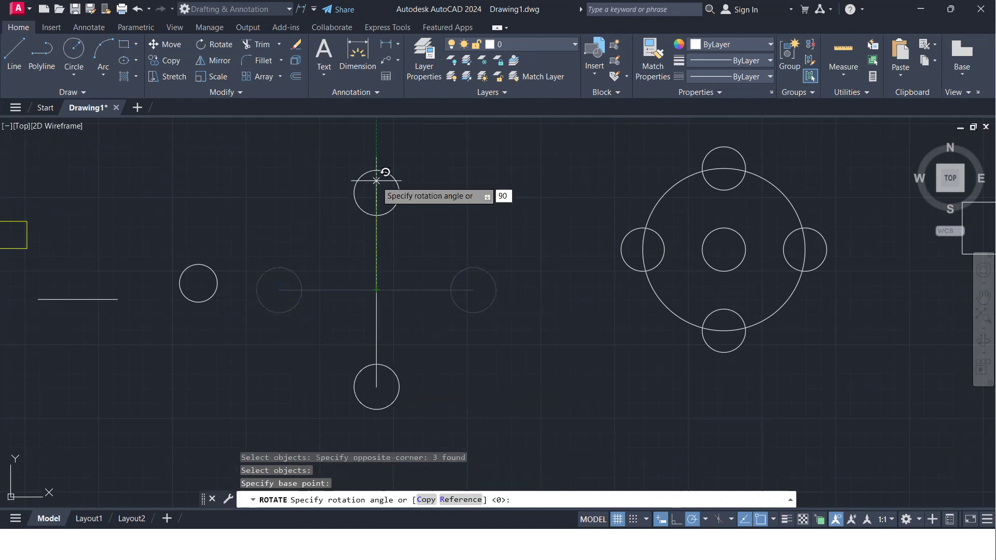
pyautogui.press('Return')
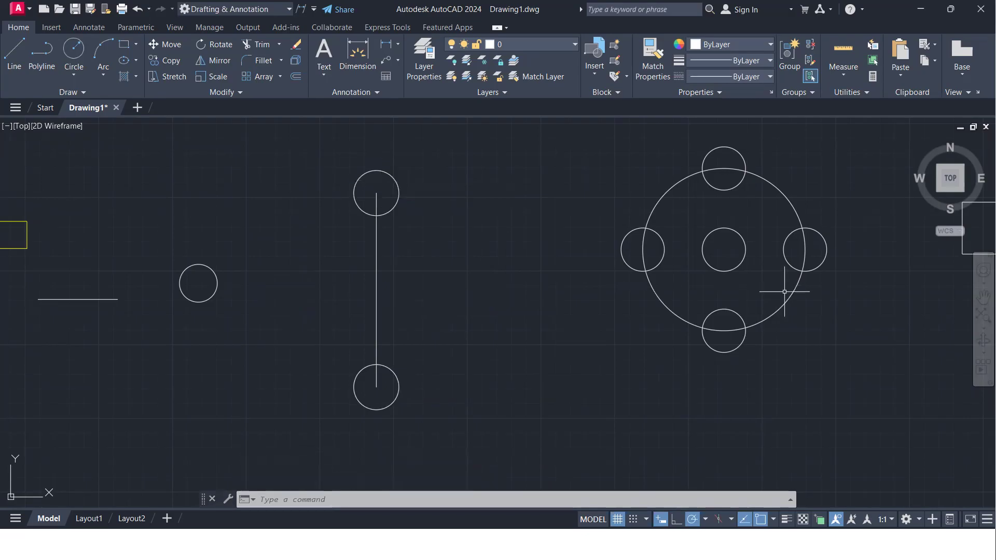
# - Rotate the large circle with its five small circles 45 degrees about the common centre
pyautogui.scroll(-2, 784, 314)
pyautogui.click(825, 352)
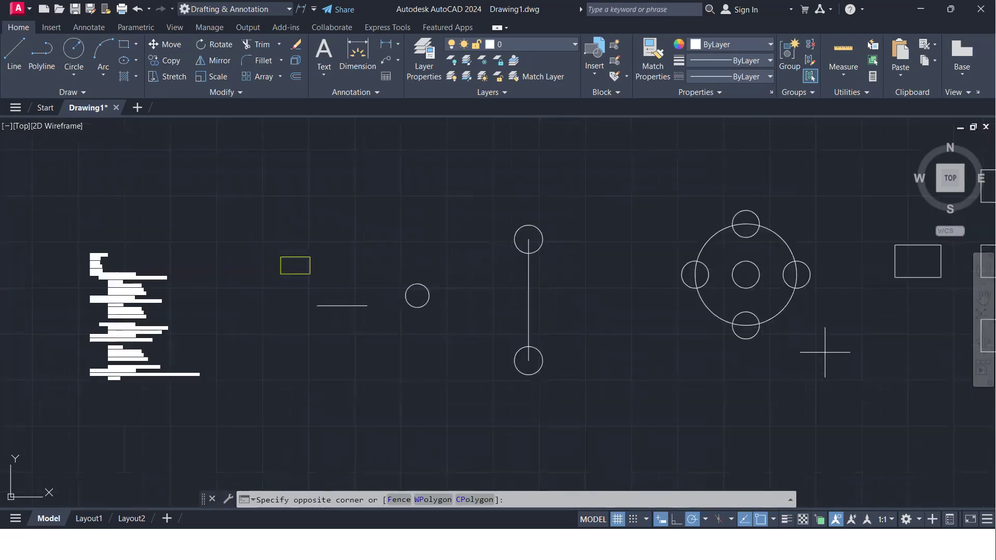
pyautogui.click(672, 210)
pyautogui.write('ro')
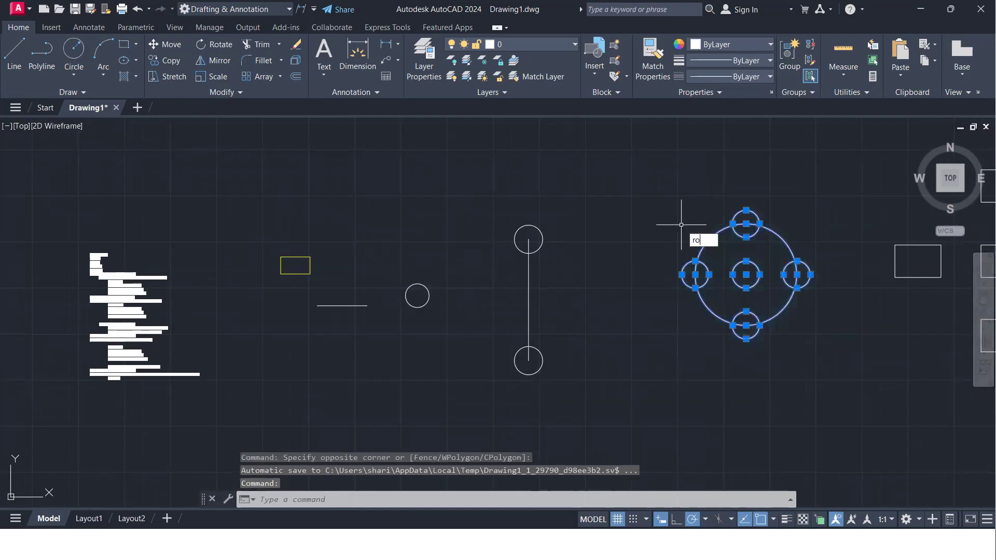
pyautogui.press('Return')
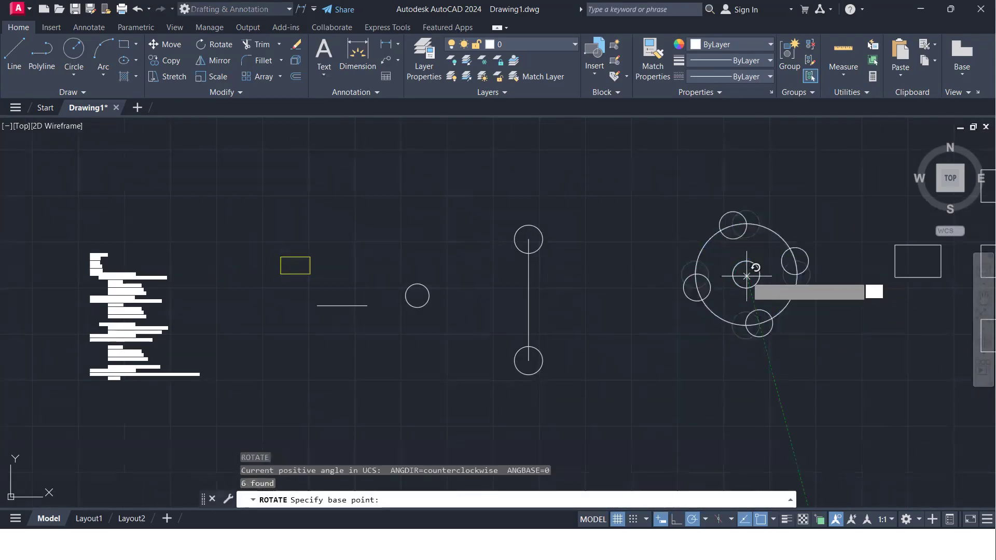
pyautogui.click(746, 275)
pyautogui.write('45')
pyautogui.press('Return')
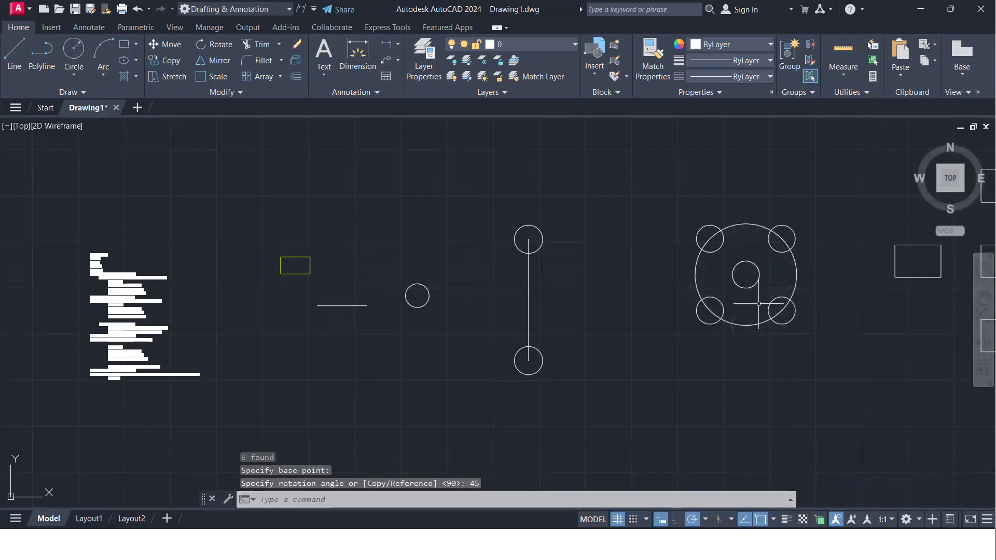
# - Rotate the tall rectangle and all its rectangle-with-circle units to 270 degrees about its lower-left corner, so it lies horizontally
pyautogui.moveTo(769, 291); pyautogui.dragTo(716, 285, button='middle')
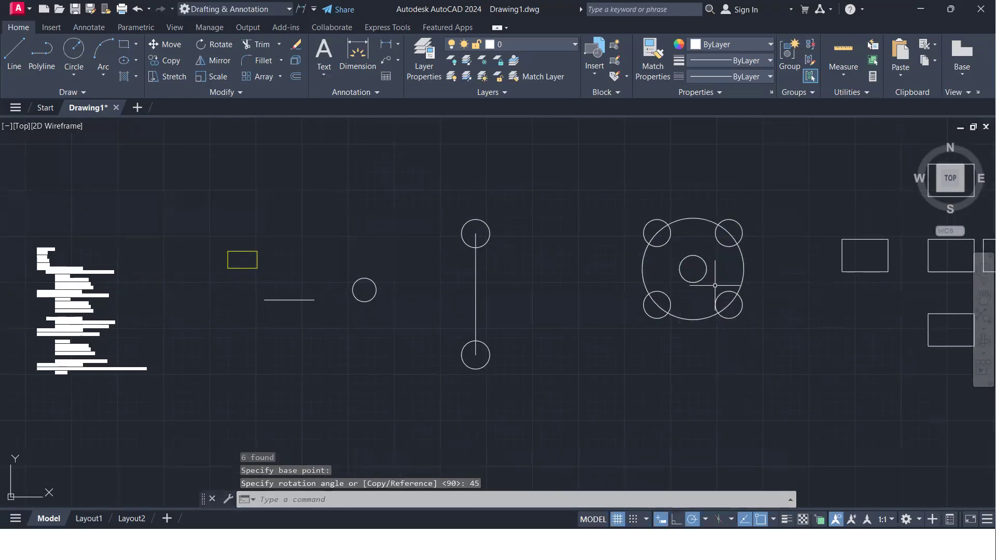
pyautogui.scroll(-2, 716, 286)
pyautogui.moveTo(730, 277); pyautogui.dragTo(114, 325, button='middle')
pyautogui.scroll(-5, 341, 315)
pyautogui.moveTo(411, 324); pyautogui.dragTo(322, 318, button='middle')
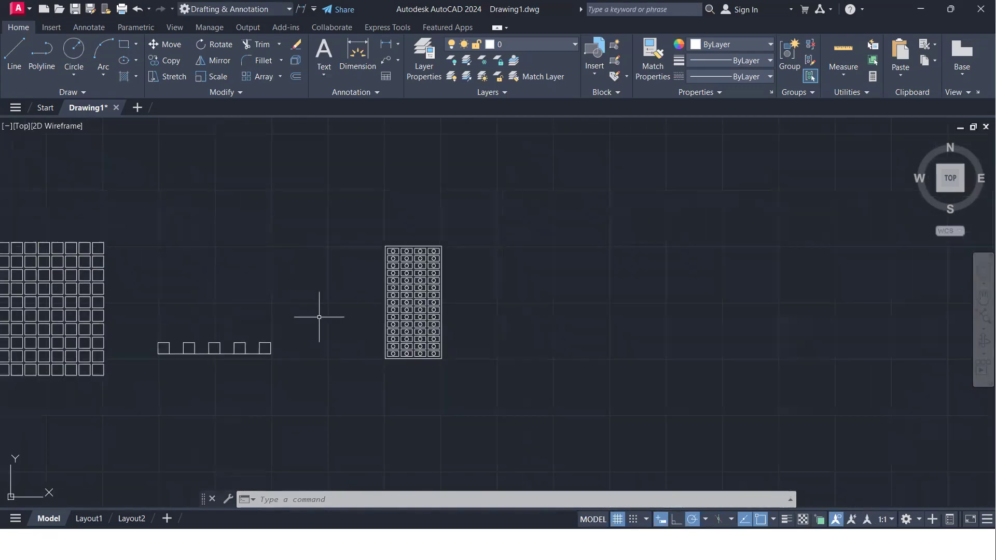
pyautogui.scroll(4, 323, 318)
pyautogui.click(714, 449)
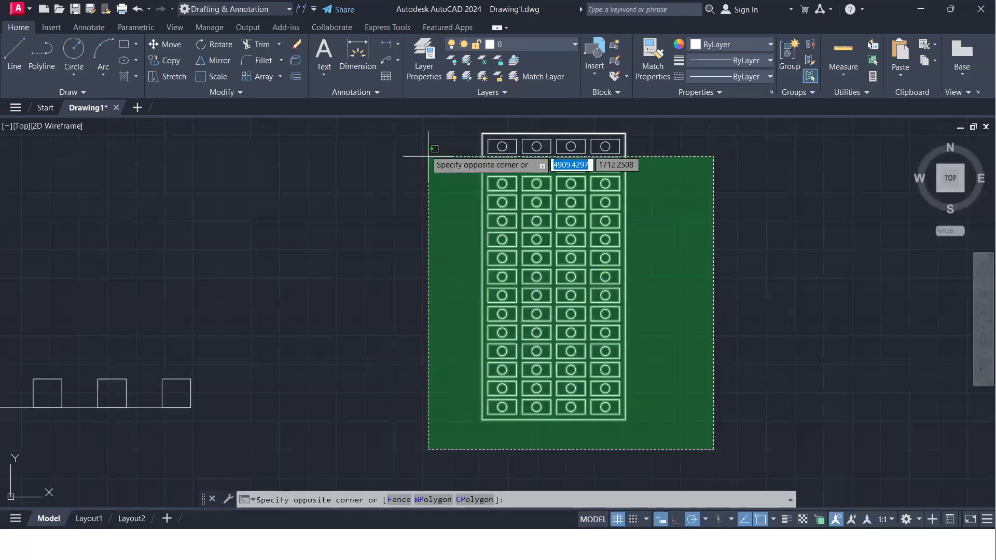
pyautogui.click(456, 118)
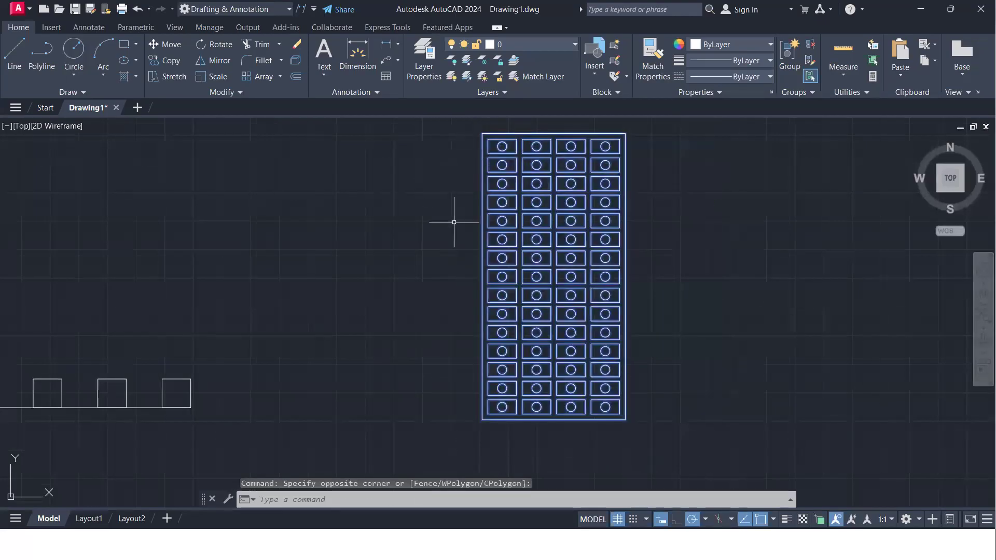
pyautogui.write('ro')
pyautogui.press('Return')
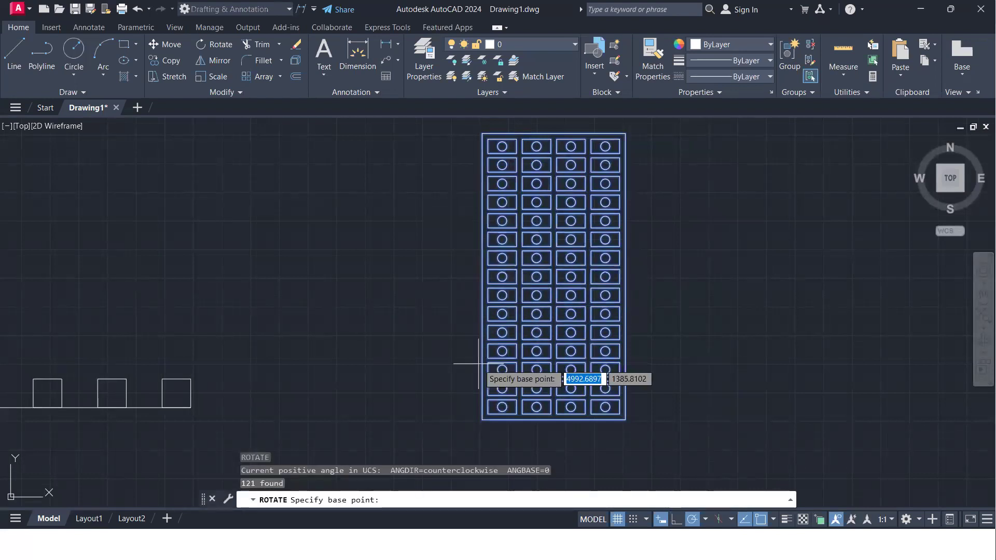
pyautogui.click(482, 420)
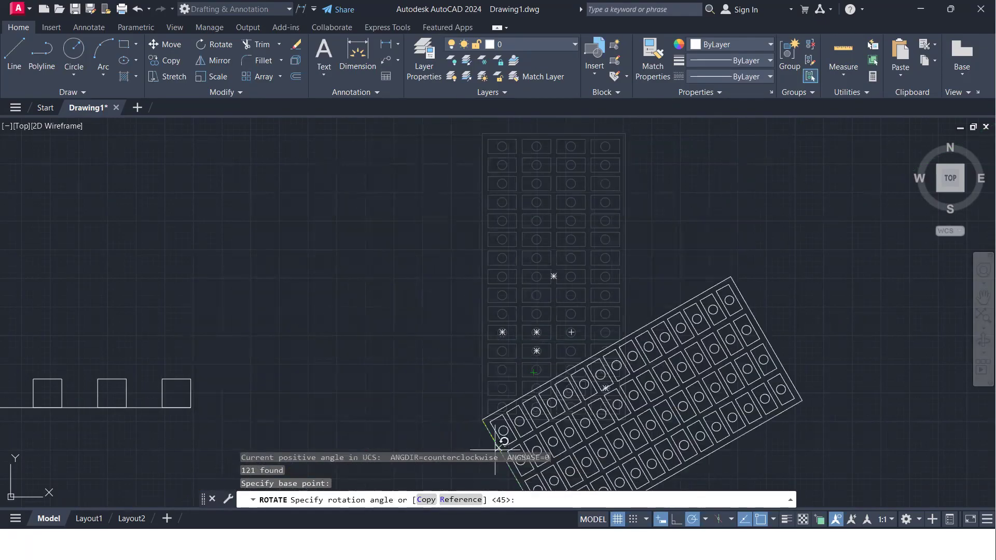
pyautogui.moveTo(518, 360); pyautogui.dragTo(511, 202, button='middle')
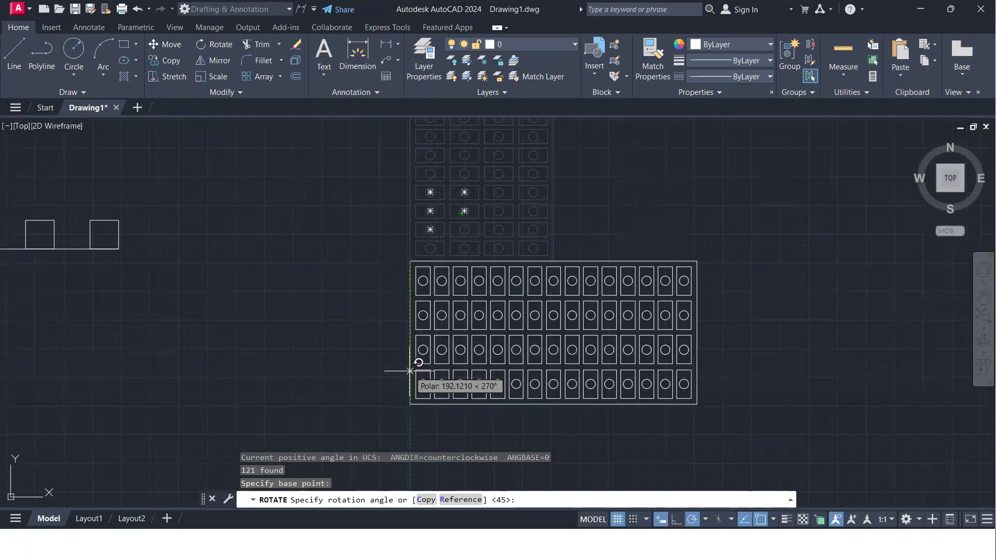
pyautogui.press('Escape')
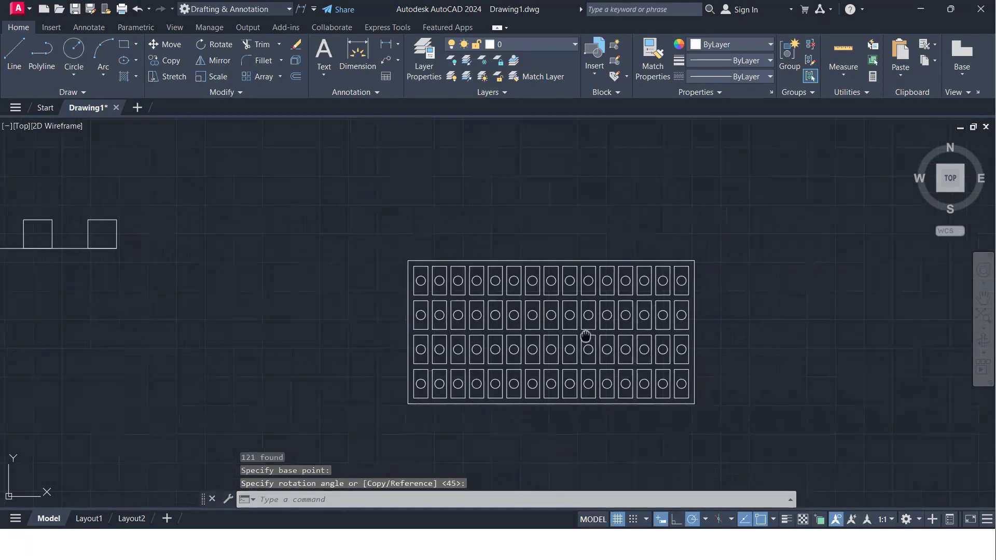
# - Examine the rotated unit layout up close and review the other exercises back to the rotated circle figures
pyautogui.moveTo(590, 338); pyautogui.dragTo(463, 298, button='middle')
pyautogui.scroll(3, 456, 297)
pyautogui.scroll(-3, 456, 298)
pyautogui.scroll(3, 456, 300)
pyautogui.scroll(-3, 455, 303)
pyautogui.moveTo(318, 301); pyautogui.dragTo(602, 290, button='middle')
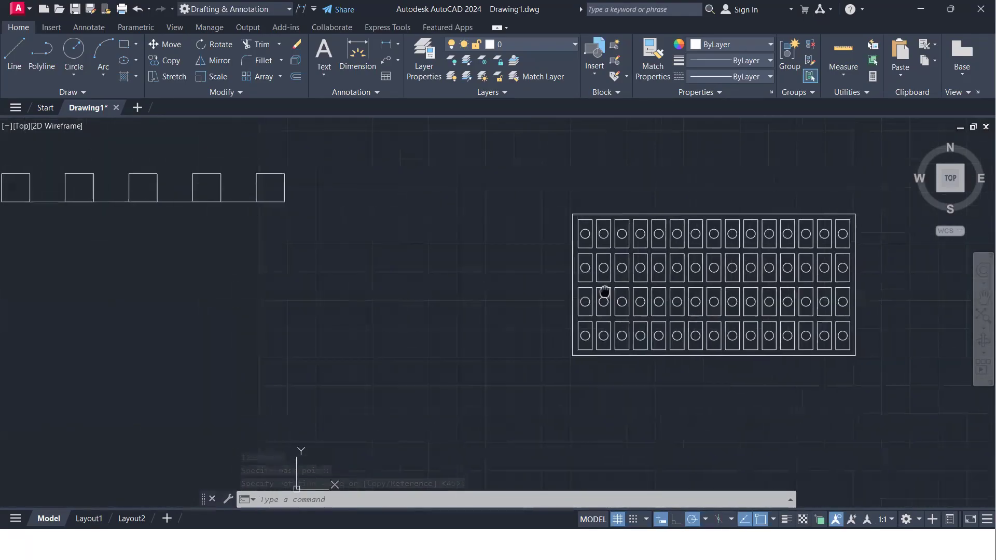
pyautogui.moveTo(456, 272); pyautogui.dragTo(667, 337, button='middle')
pyautogui.moveTo(318, 345); pyautogui.dragTo(532, 400, button='middle')
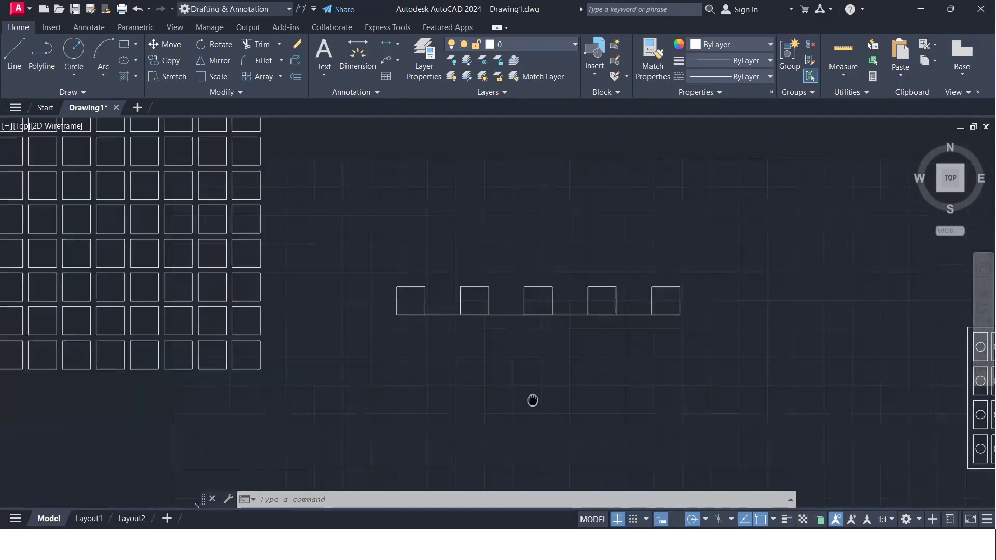
pyautogui.scroll(-4, 369, 356)
pyautogui.scroll(6, 256, 278)
pyautogui.scroll(-3, 369, 351)
pyautogui.moveTo(369, 351); pyautogui.dragTo(500, 279, button='middle')
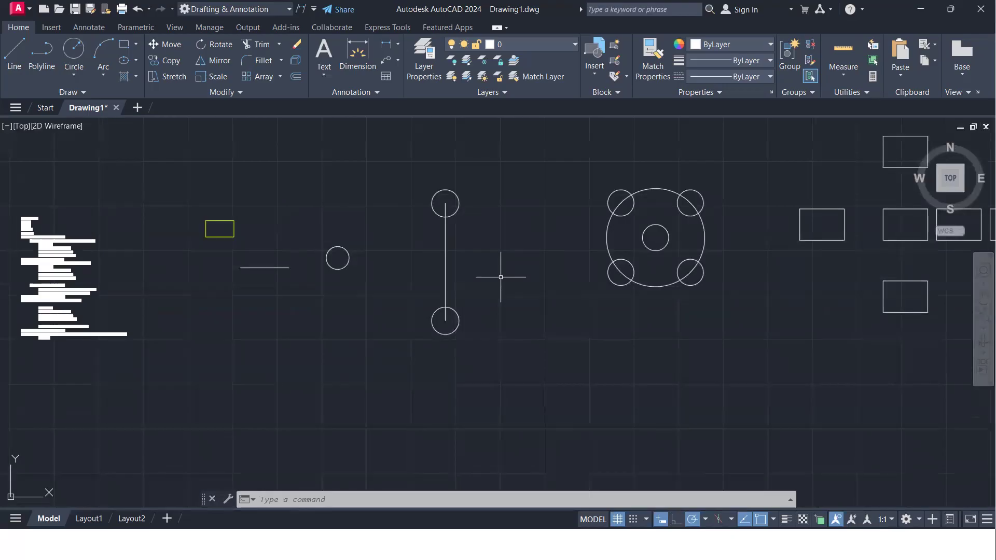
# - Draw a three-sided polygon inscribed in a circle of radius 100 in the empty space above the rotated unit layout
pyautogui.scroll(-2, 501, 277)
pyautogui.moveTo(519, 284)
pyautogui.mouseDown(button='middle')
pyautogui.moveTo(332, 260)
pyautogui.moveTo(143, 268)
pyautogui.mouseUp(button='middle')
pyautogui.scroll(-4, 143, 269)
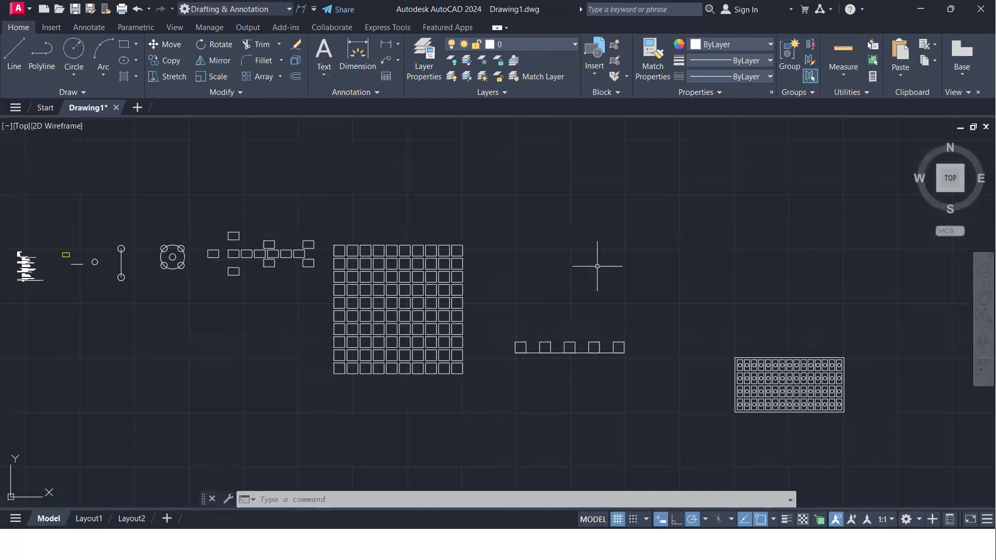
pyautogui.write('pol')
pyautogui.press('Return')
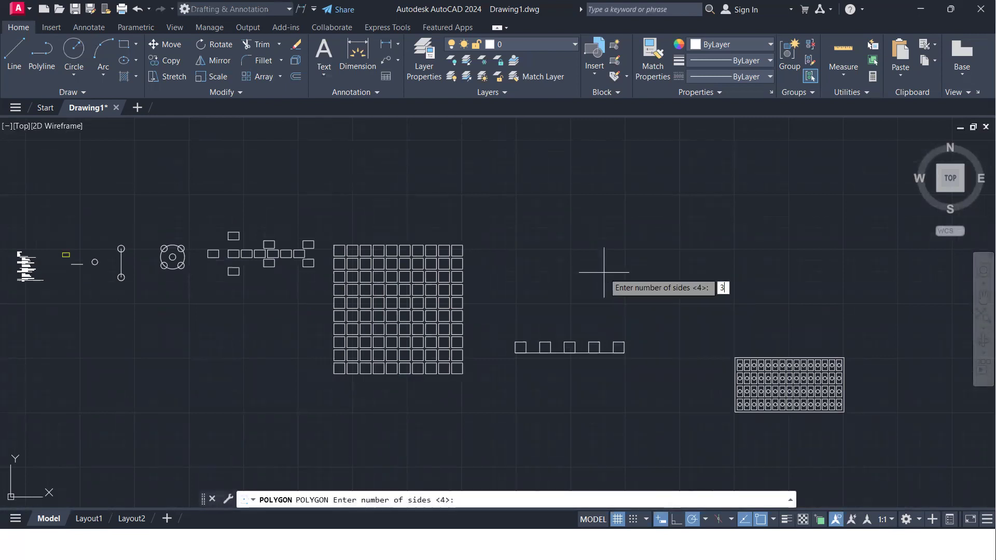
pyautogui.write('3')
pyautogui.press('Return')
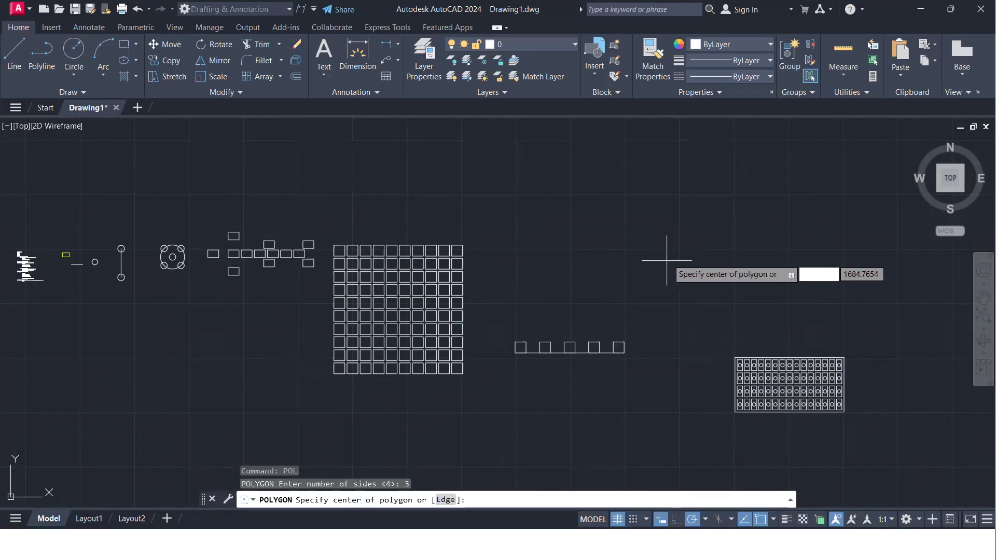
pyautogui.click(684, 222)
pyautogui.click(707, 252)
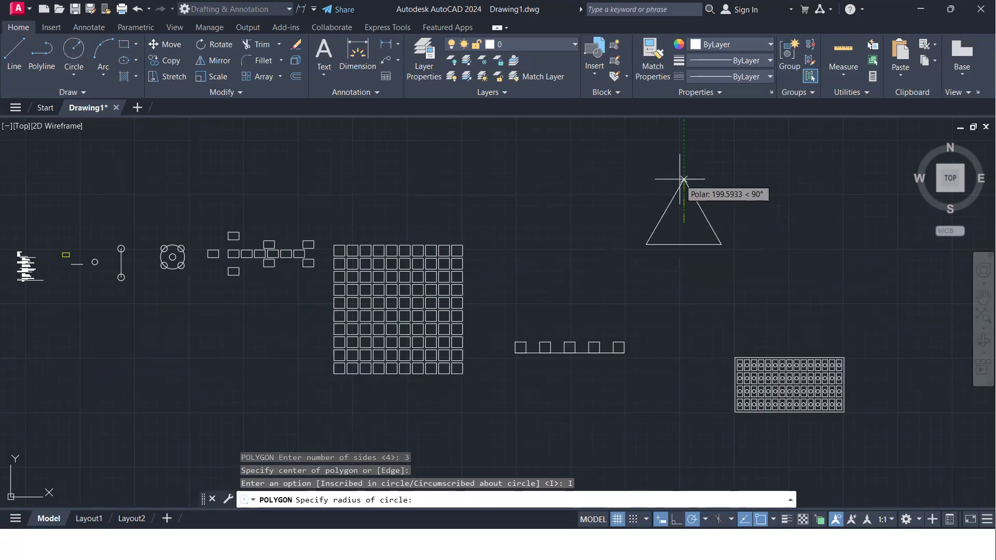
pyautogui.write('5')
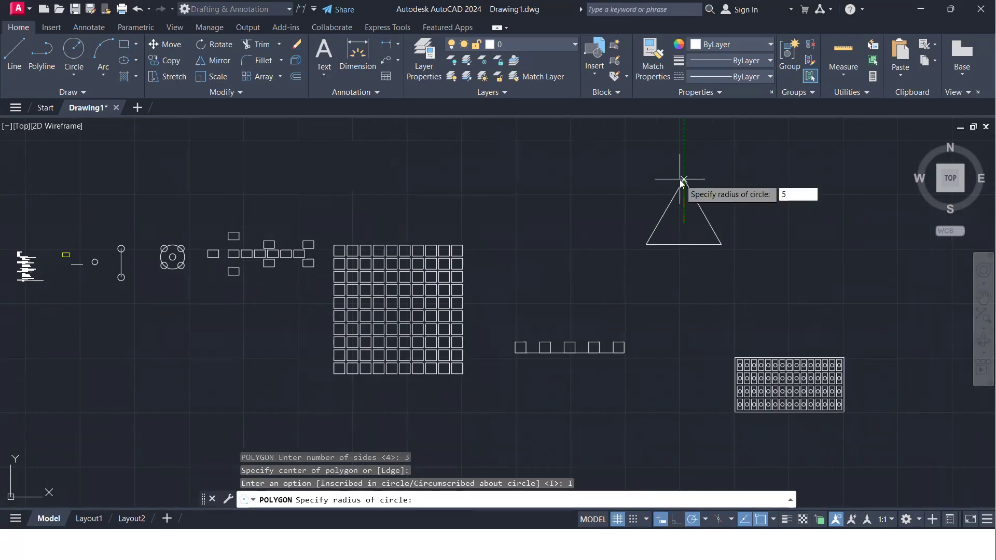
pyautogui.write('00')
pyautogui.press('Return')
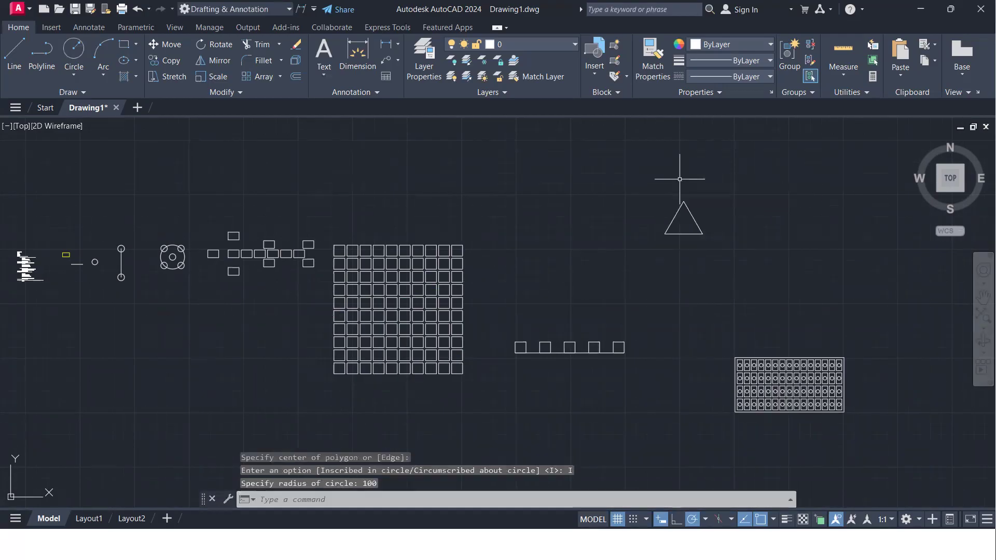
pyautogui.scroll(6, 677, 207)
pyautogui.moveTo(695, 216); pyautogui.dragTo(632, 214, button='middle')
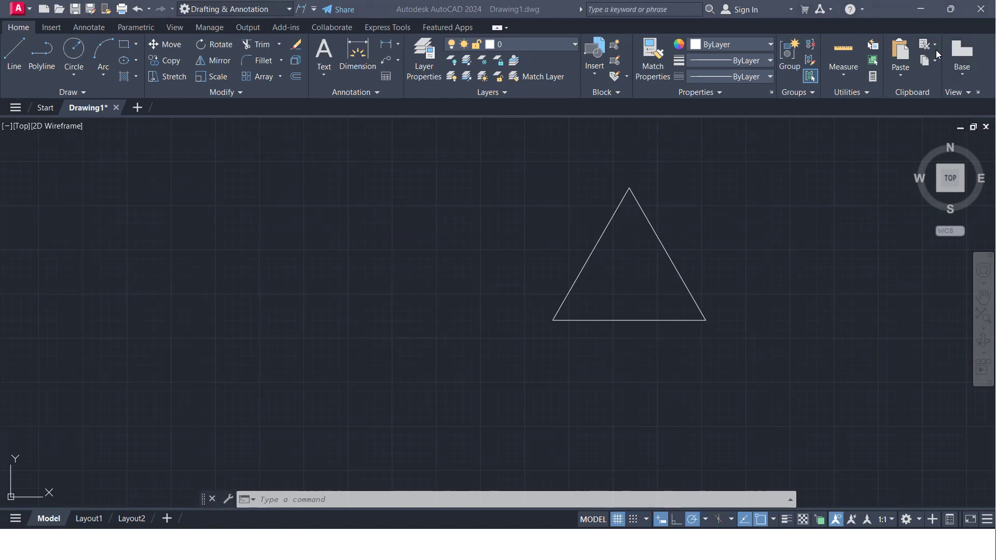
pyautogui.scroll(-2, 622, 237)
pyautogui.scroll(2, 621, 238)
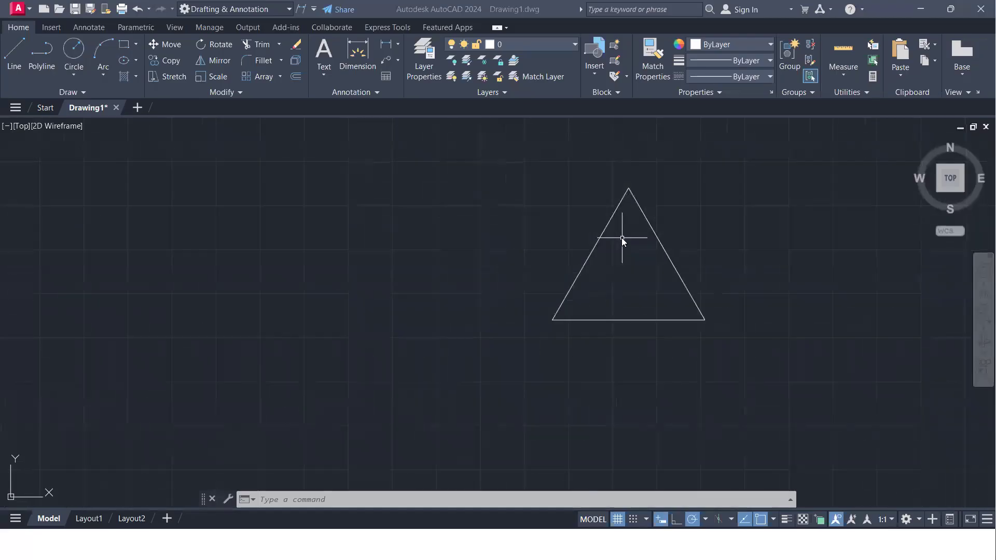
# - Rotate the triangle 60 degrees about its centre so that it points downward
pyautogui.scroll(2, 622, 238)
pyautogui.scroll(-2, 623, 238)
pyautogui.moveTo(621, 238); pyautogui.dragTo(465, 278, button='middle')
pyautogui.click(525, 369)
pyautogui.click(424, 276)
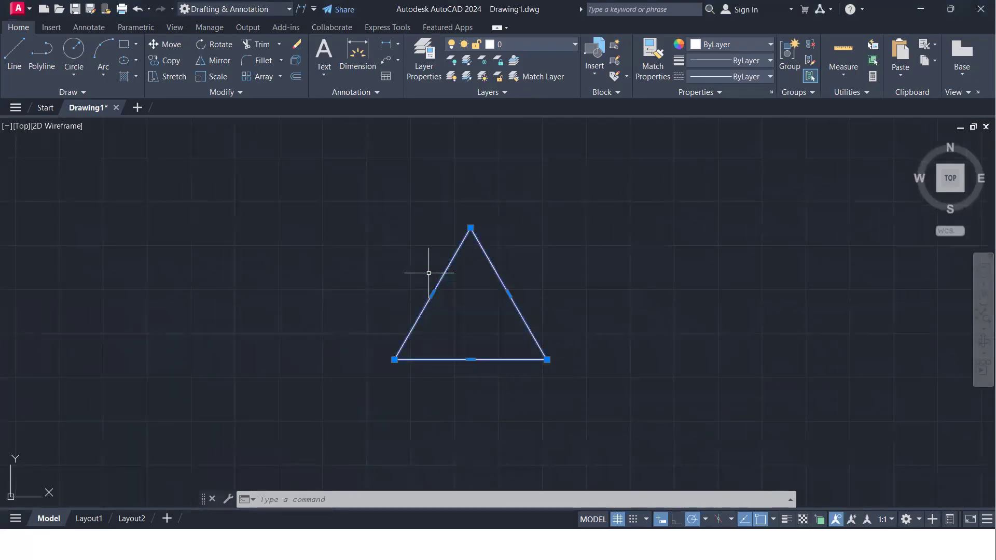
pyautogui.write('ro')
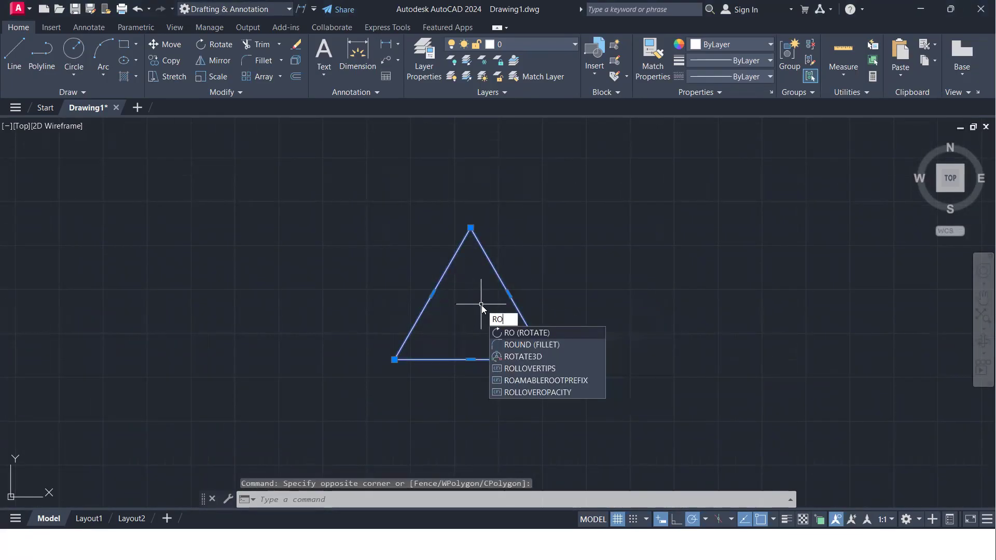
pyautogui.press('Return')
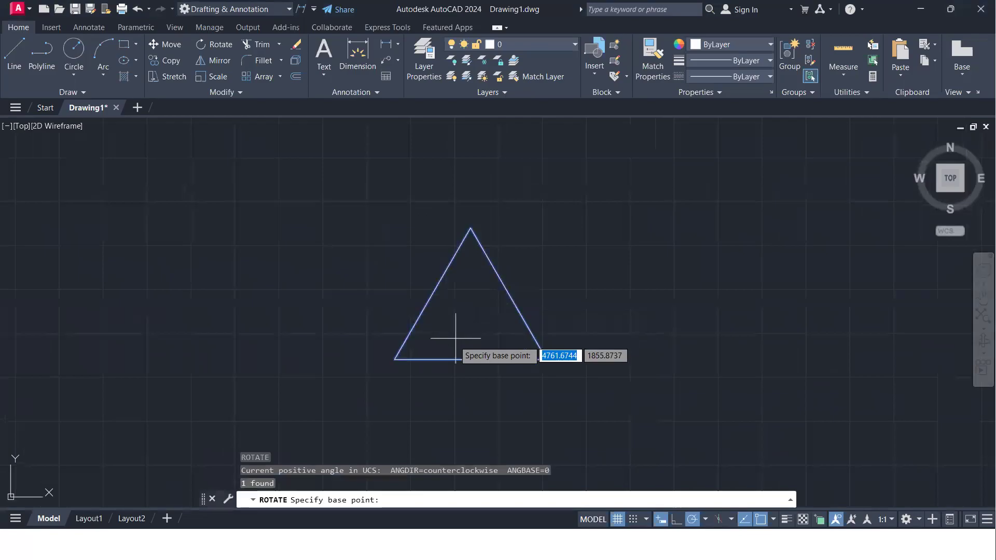
pyautogui.click(470, 316)
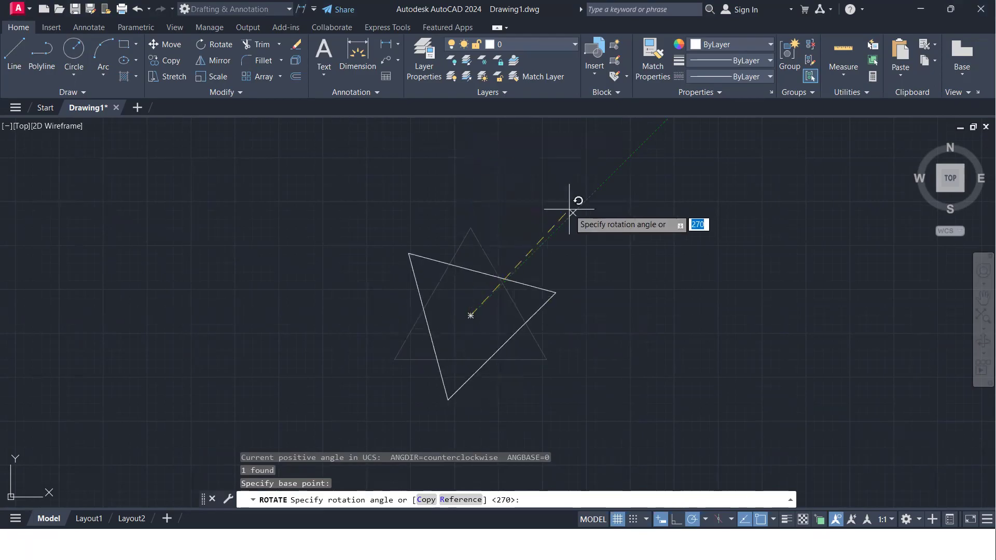
pyautogui.click(542, 195)
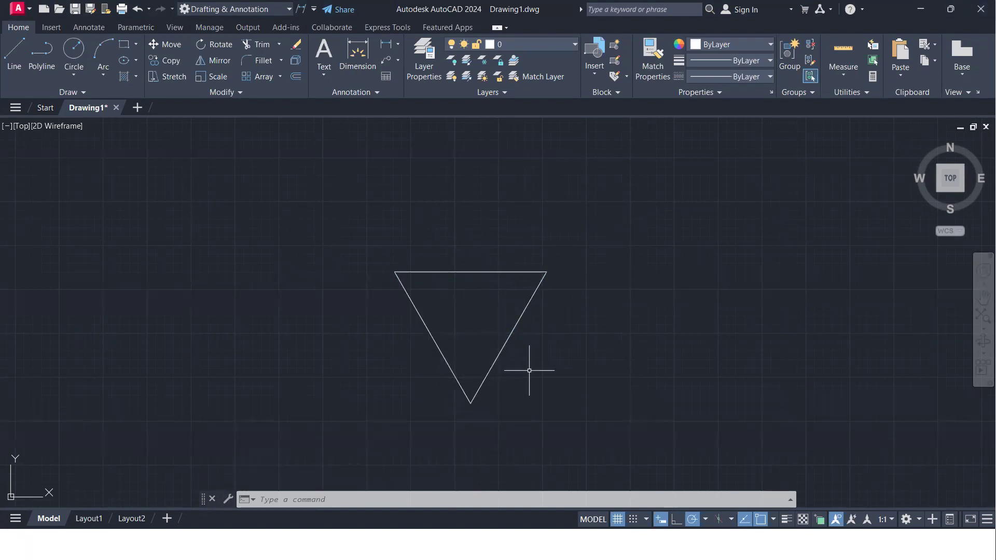
# - Rotate a copy of the inverted triangle 60 degrees about the same centre to form a six-pointed star
pyautogui.write('o')
pyautogui.press('Return')
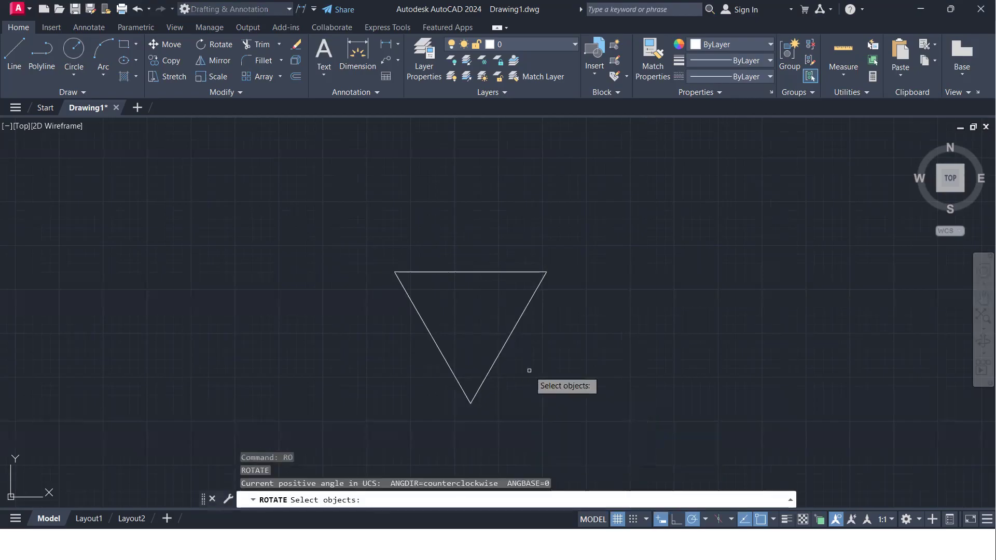
pyautogui.click(500, 351)
pyautogui.press('Return')
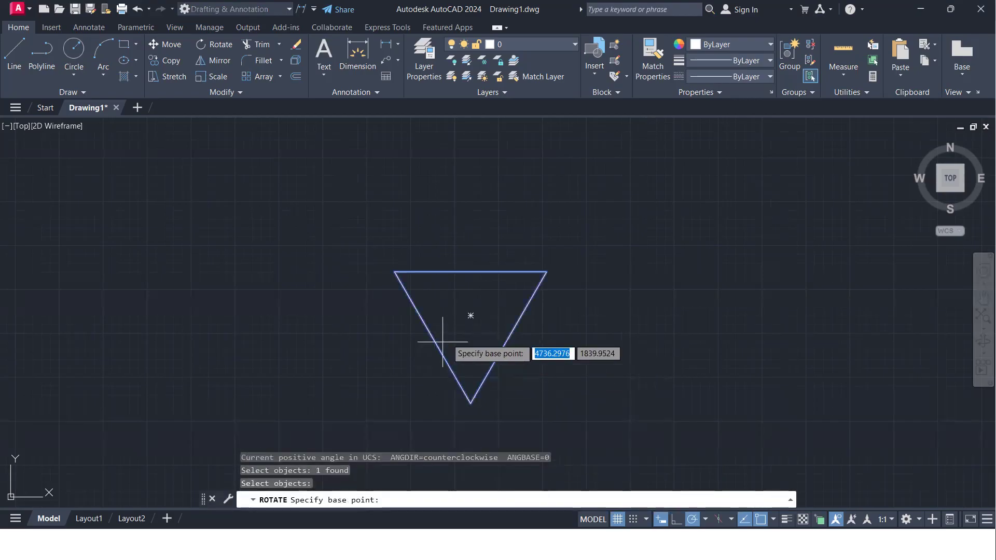
pyautogui.click(471, 316)
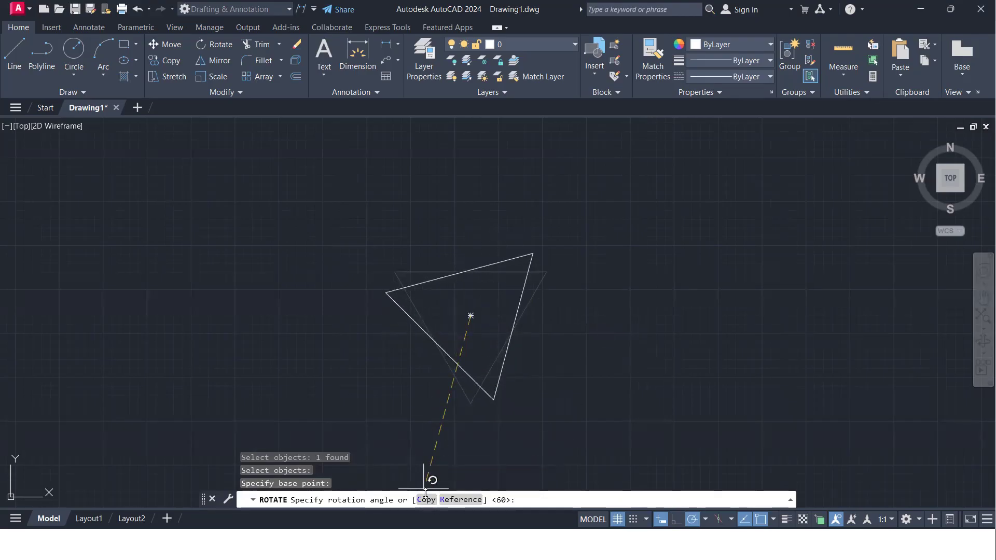
pyautogui.write('c')
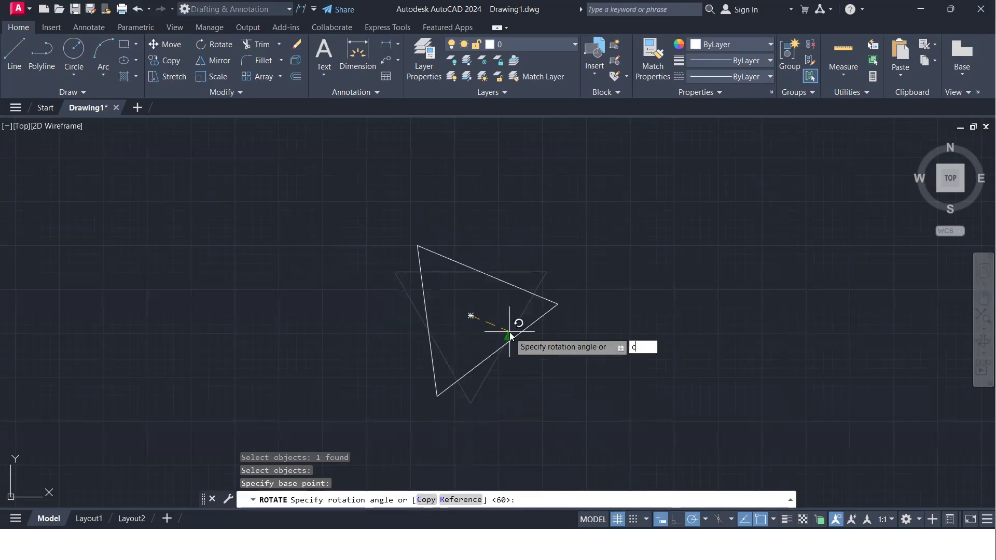
pyautogui.press('Return')
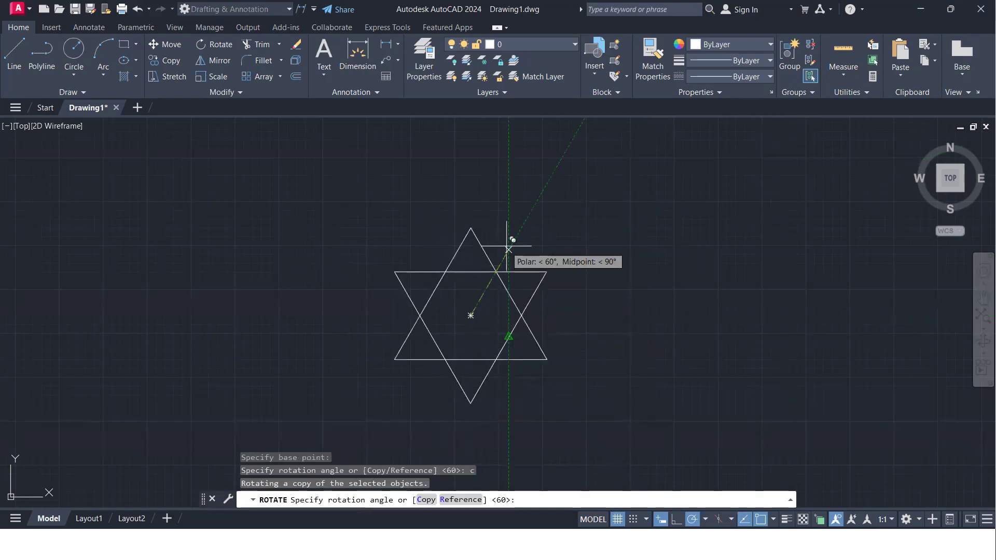
pyautogui.click(510, 240)
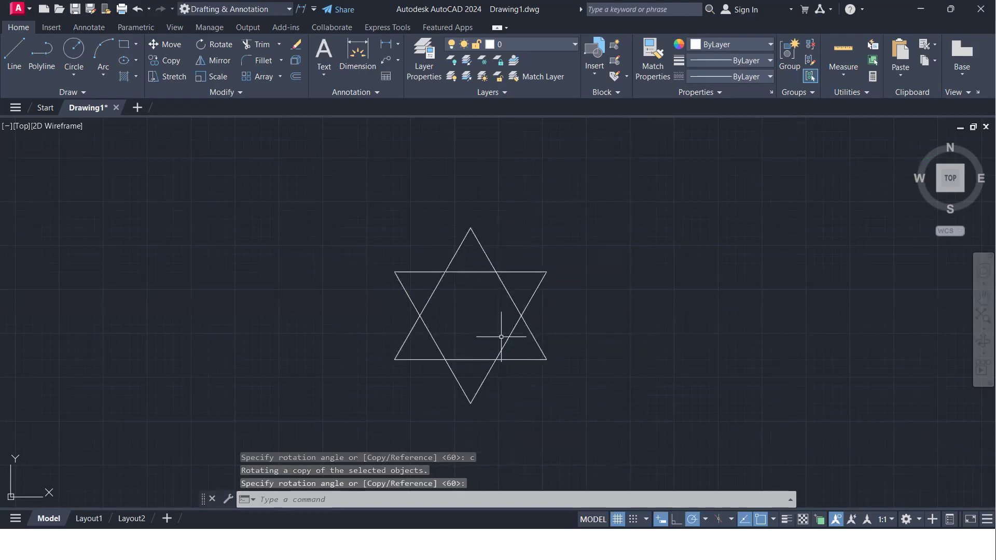
# - Move the vertical line with its two end circles into the empty space below the first row of exercises
pyautogui.scroll(-6, 440, 233)
pyautogui.moveTo(262, 344); pyautogui.dragTo(889, 401, button='middle')
pyautogui.scroll(6, 531, 361)
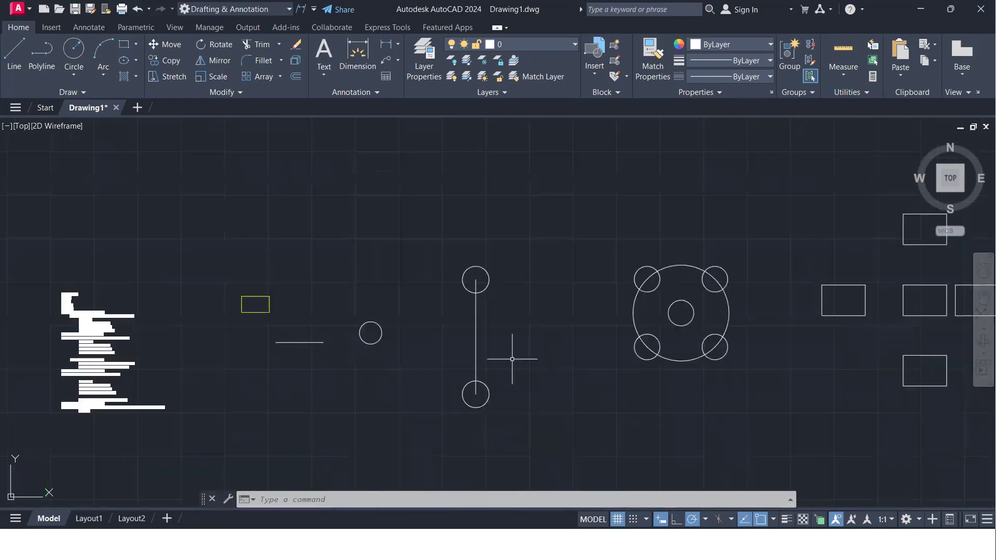
pyautogui.click(534, 418)
pyautogui.click(433, 234)
pyautogui.write('m')
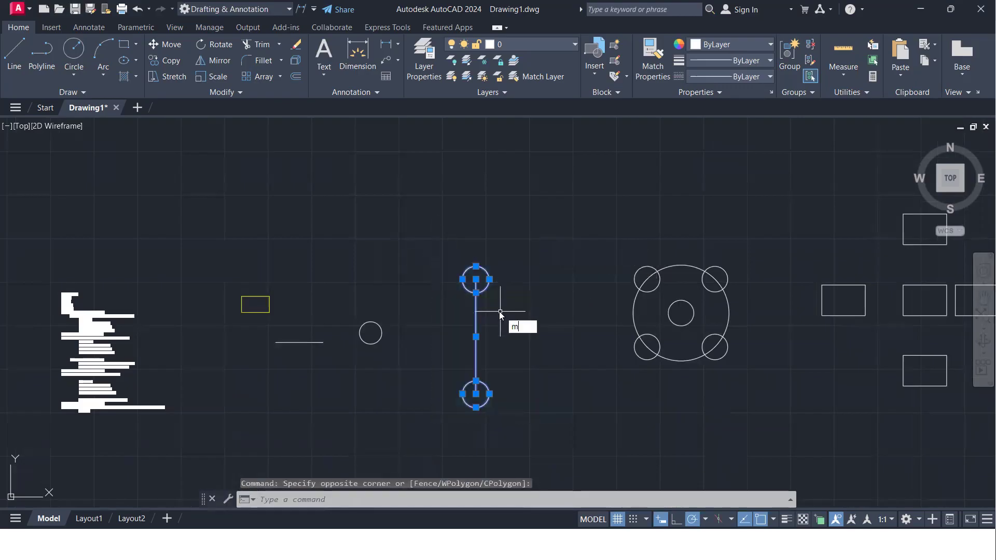
pyautogui.press('Return')
pyautogui.click(502, 318)
pyautogui.moveTo(489, 400); pyautogui.dragTo(445, 224, button='middle')
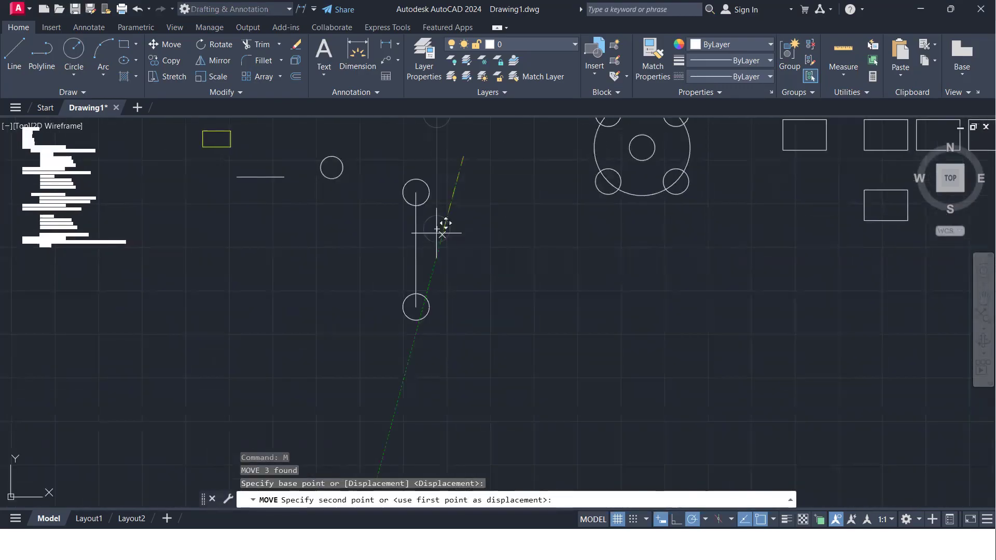
pyautogui.click(452, 332)
pyautogui.moveTo(452, 312); pyautogui.dragTo(435, 246, button='middle')
pyautogui.click(467, 360)
pyautogui.click(322, 169)
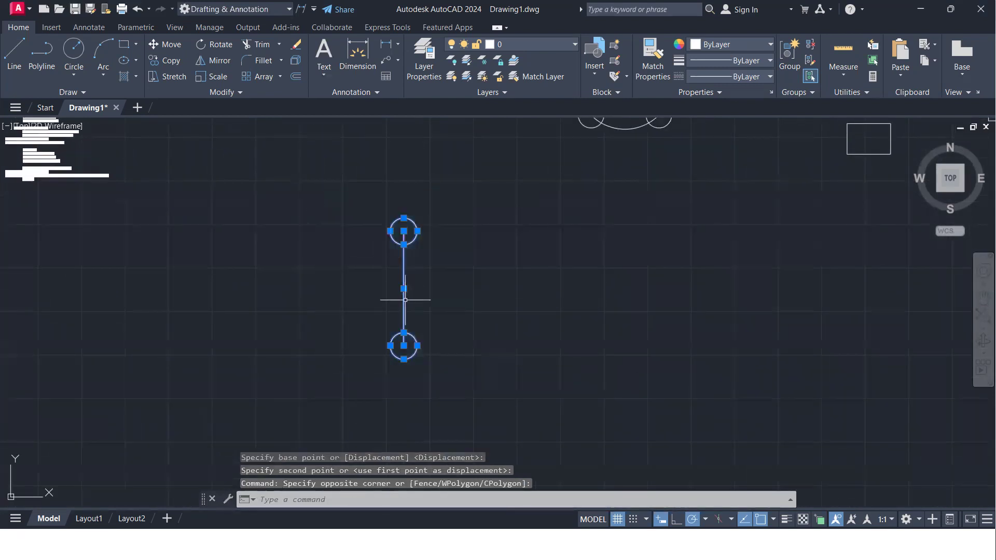
pyautogui.write('co')
pyautogui.press('Return')
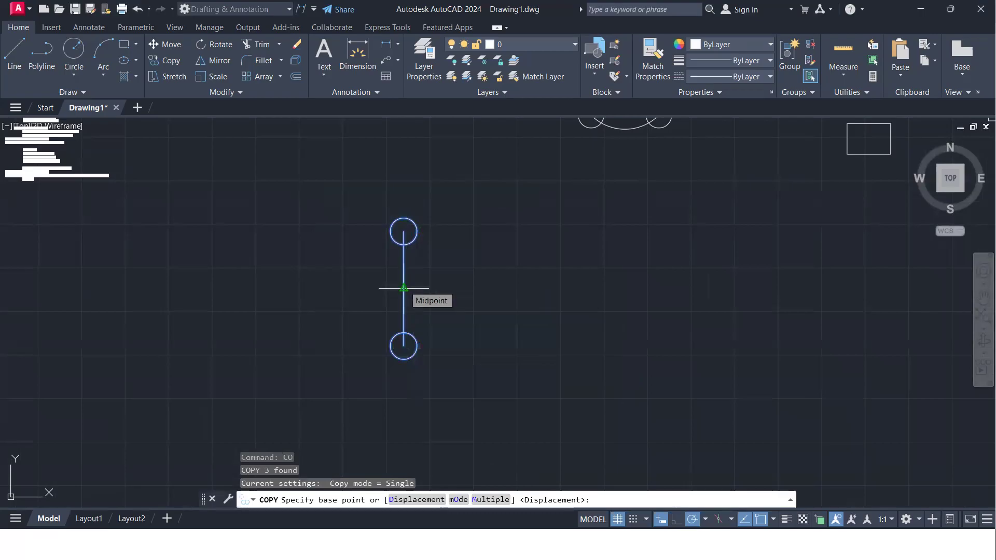
pyautogui.press('Escape')
# - Rotate a copy of the line and its two end circles 90 degrees about the line's midpoint to form a cross
pyautogui.click(450, 370)
pyautogui.click(364, 194)
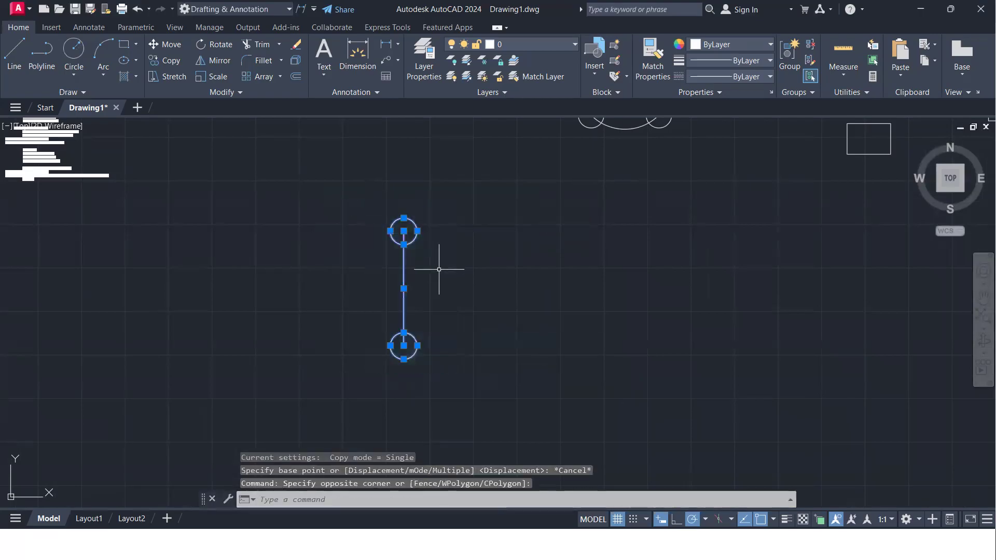
pyautogui.write('ro')
pyautogui.press('Return')
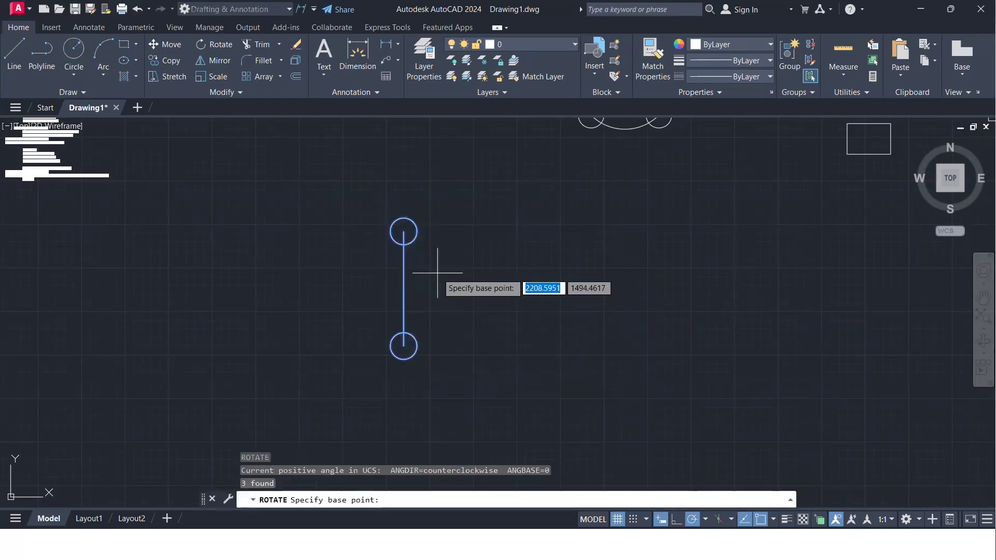
pyautogui.click(404, 287)
pyautogui.write('c')
pyautogui.press('Return')
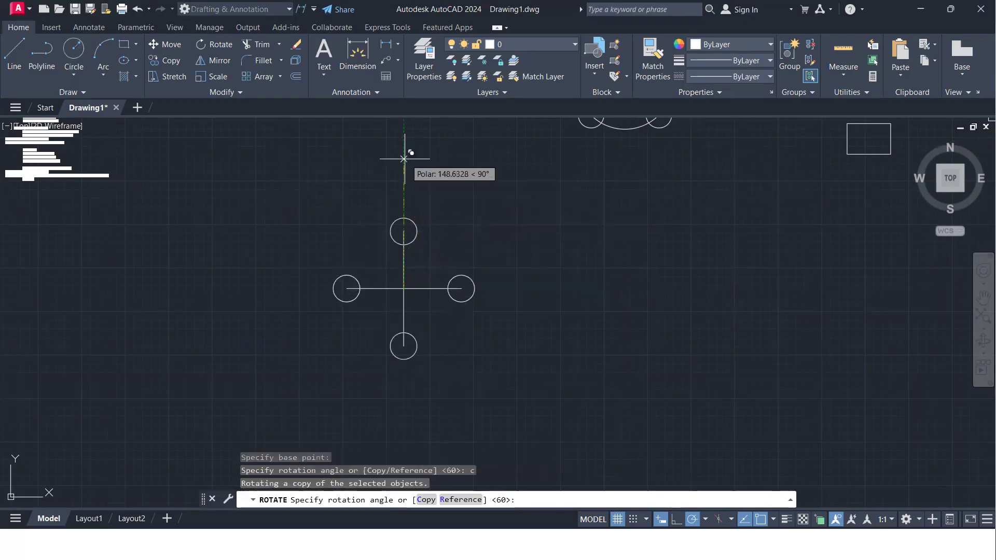
pyautogui.click(404, 158)
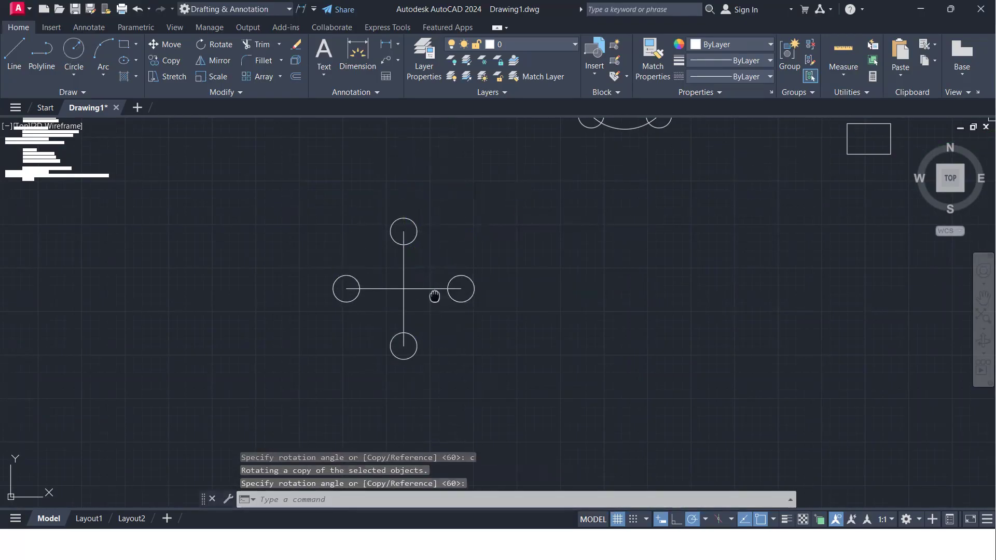
# - Rotate a copy of the whole cross with its four circles 45 degrees about the lines' intersection
pyautogui.moveTo(434, 296); pyautogui.dragTo(431, 315, button='middle')
pyautogui.scroll(2, 431, 327)
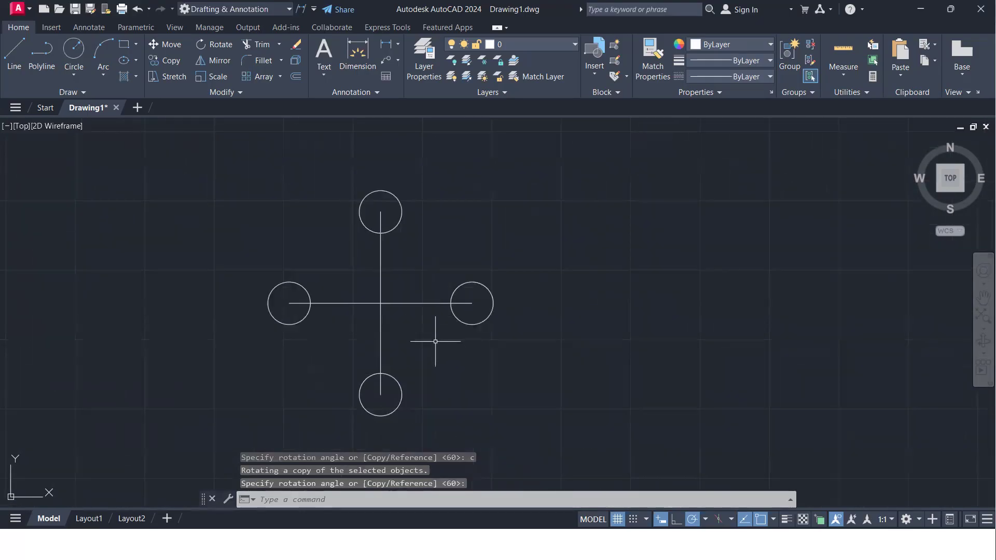
pyautogui.click(617, 435)
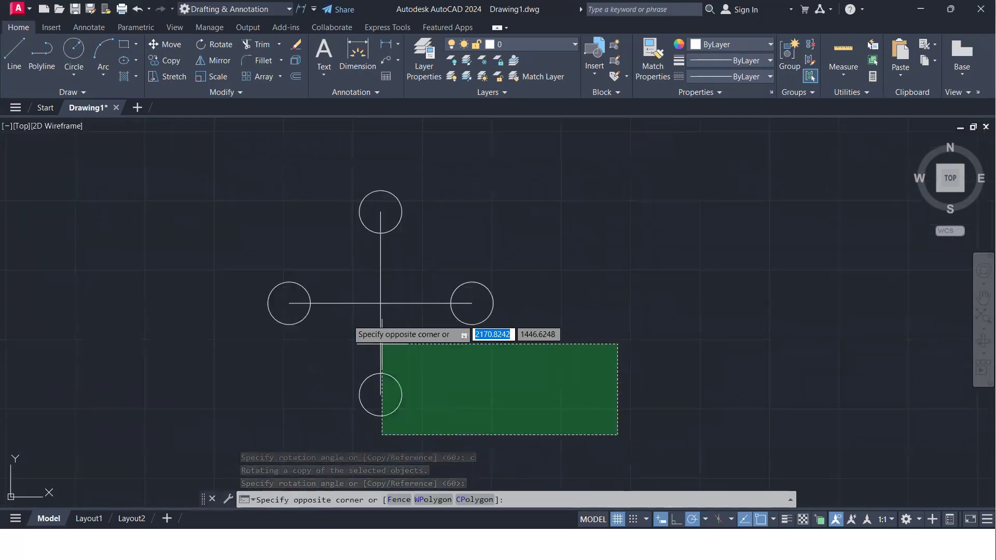
pyautogui.click(189, 175)
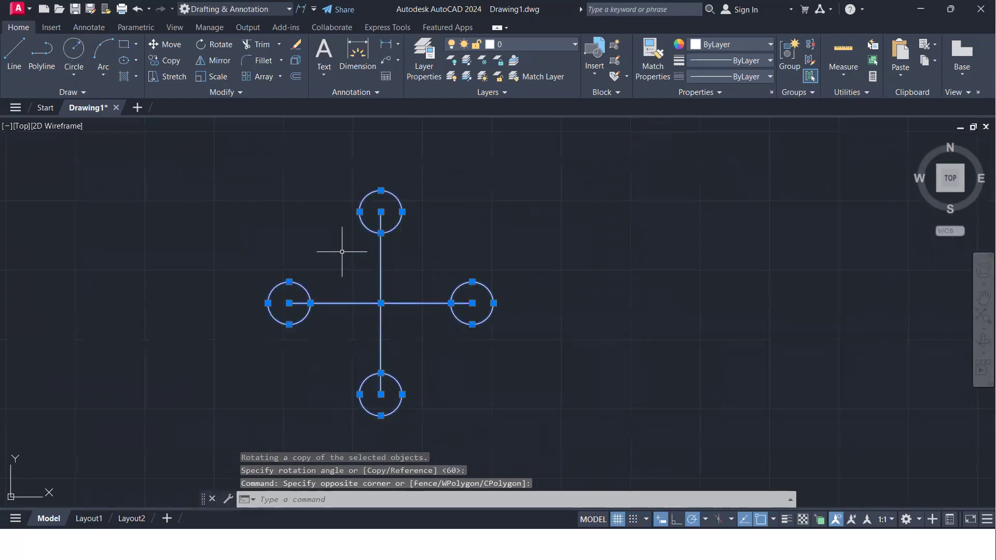
pyautogui.write('ro')
pyautogui.press('Return')
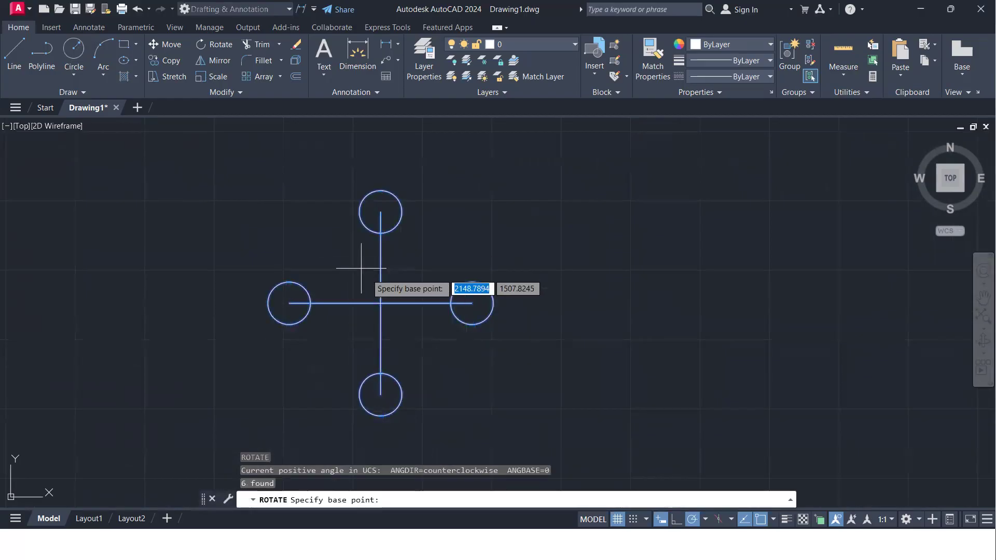
pyautogui.click(382, 303)
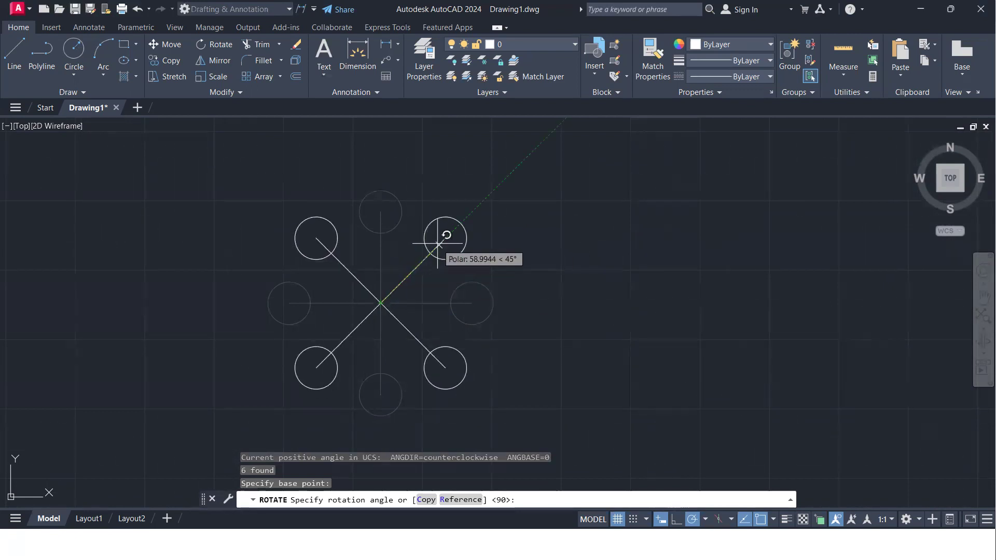
pyautogui.write('c')
pyautogui.press('Return')
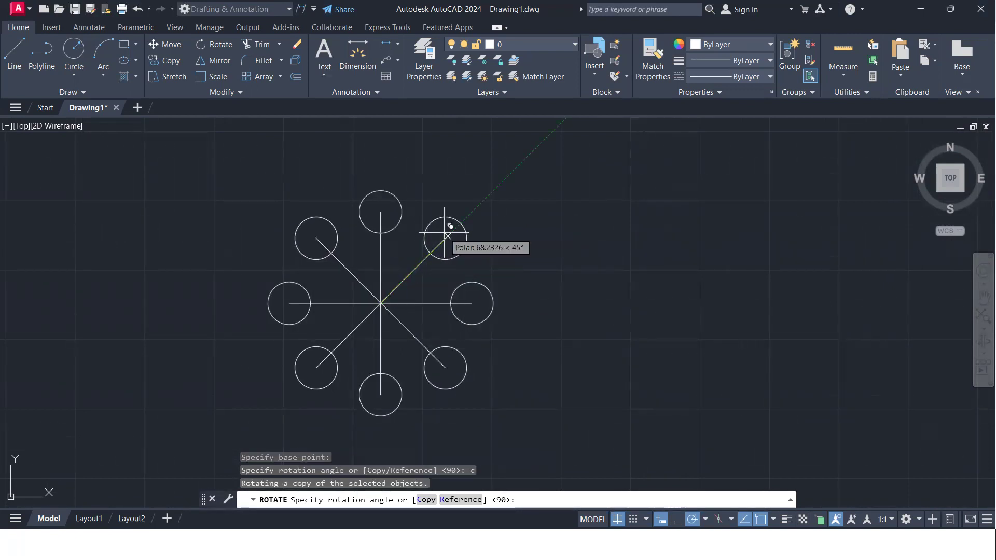
pyautogui.click(447, 235)
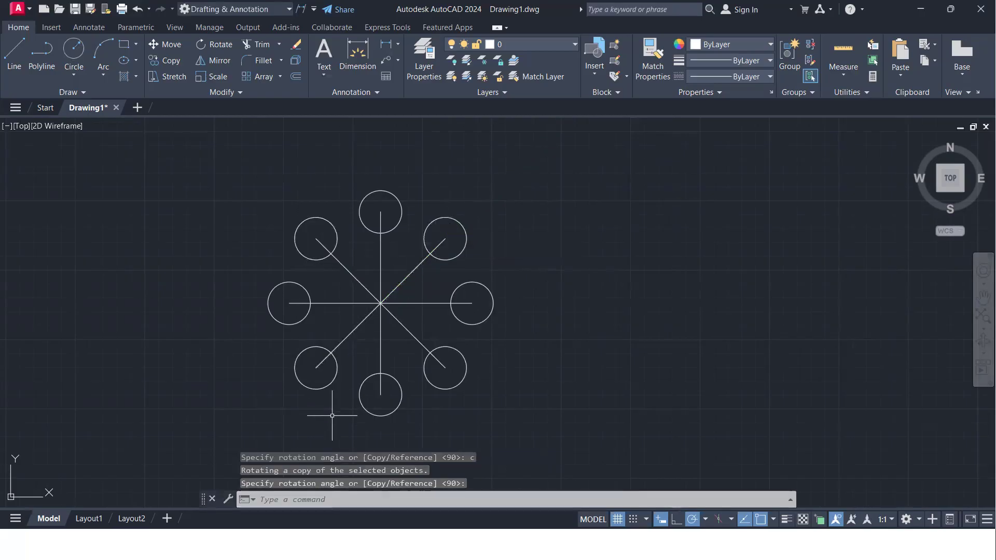
# - Examine the eight-circle figure among the exercises and read the Rotate and Stretch notes
pyautogui.moveTo(425, 358)
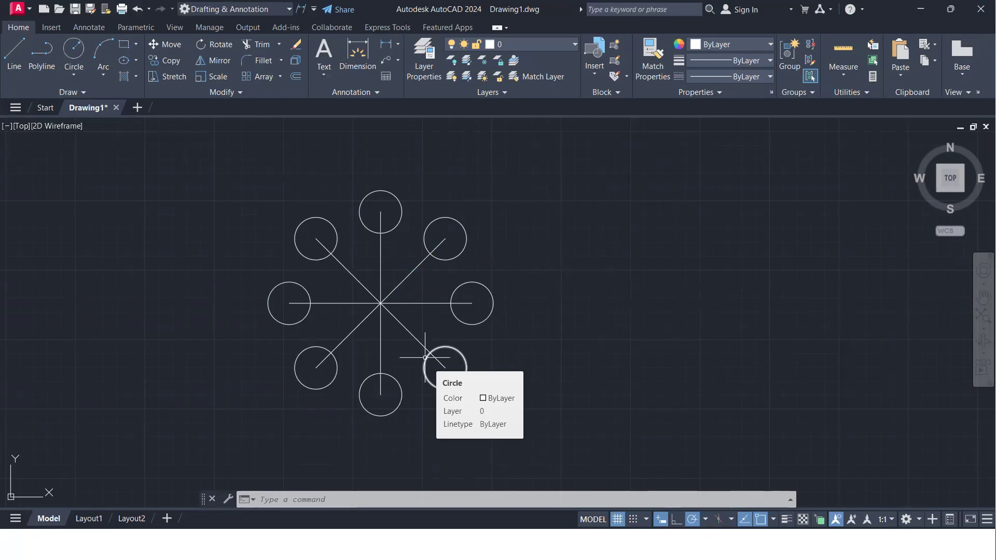
pyautogui.scroll(-3, 425, 357)
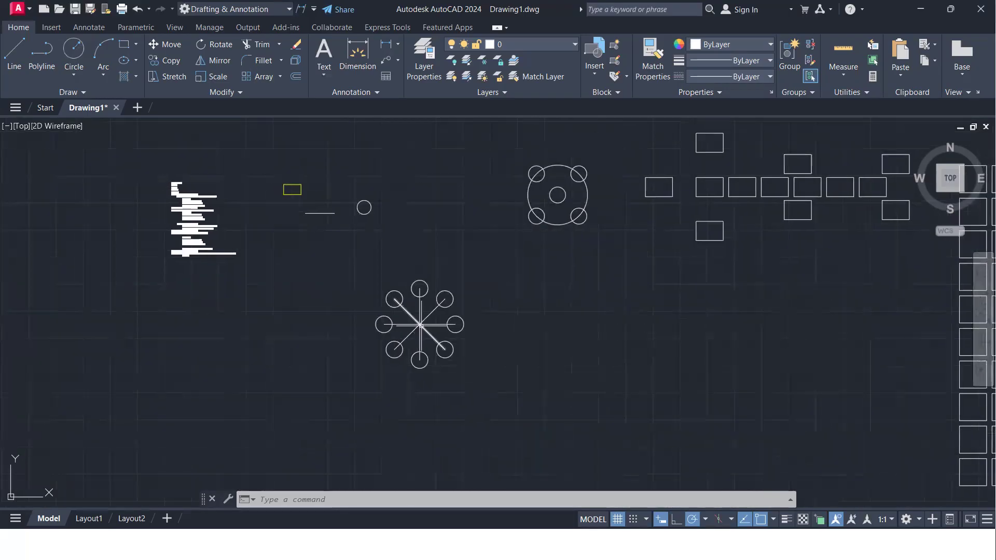
pyautogui.scroll(2, 404, 337)
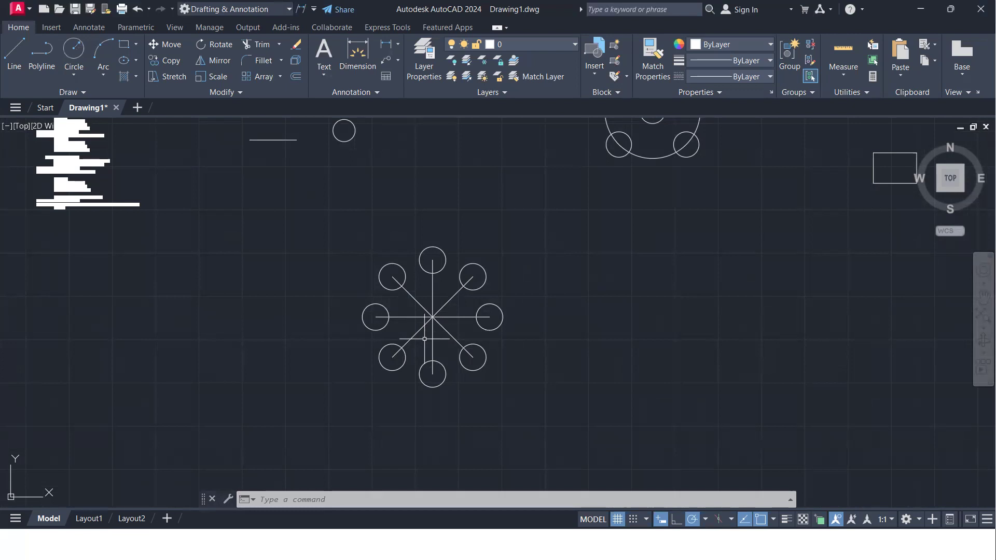
pyautogui.scroll(4, 54, 207)
pyautogui.moveTo(58, 198); pyautogui.dragTo(72, 244, button='middle')
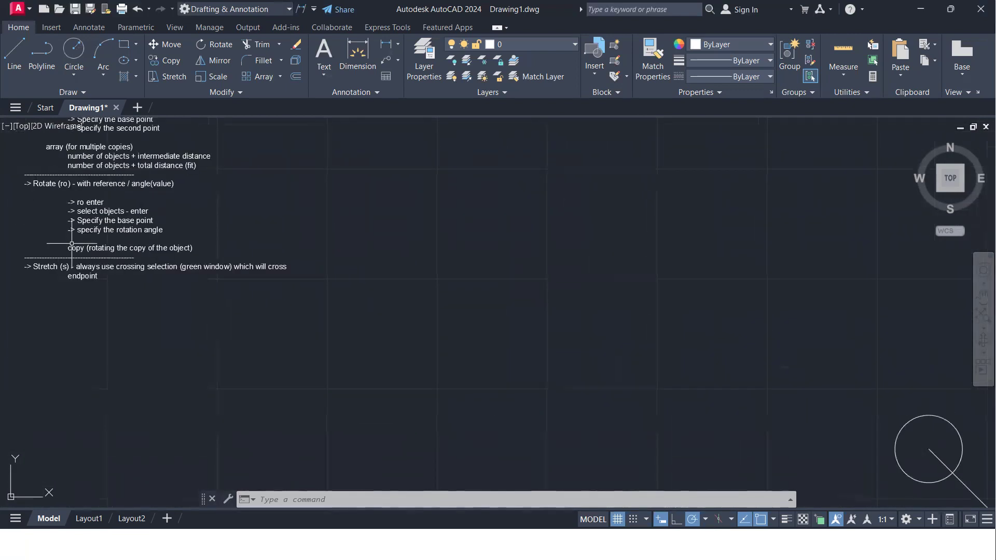
pyautogui.scroll(2, 63, 280)
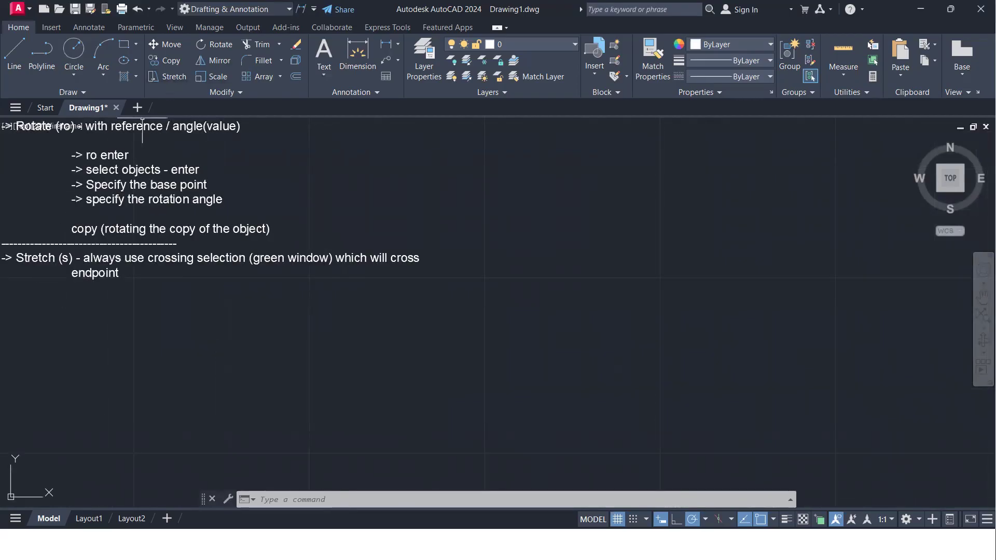
# - Draw a wide rectangle in the empty space below the eight-circle figure and the grid of squares
pyautogui.scroll(-3, 311, 184)
pyautogui.moveTo(621, 279); pyautogui.dragTo(137, 174, button='middle')
pyautogui.scroll(-2, 368, 222)
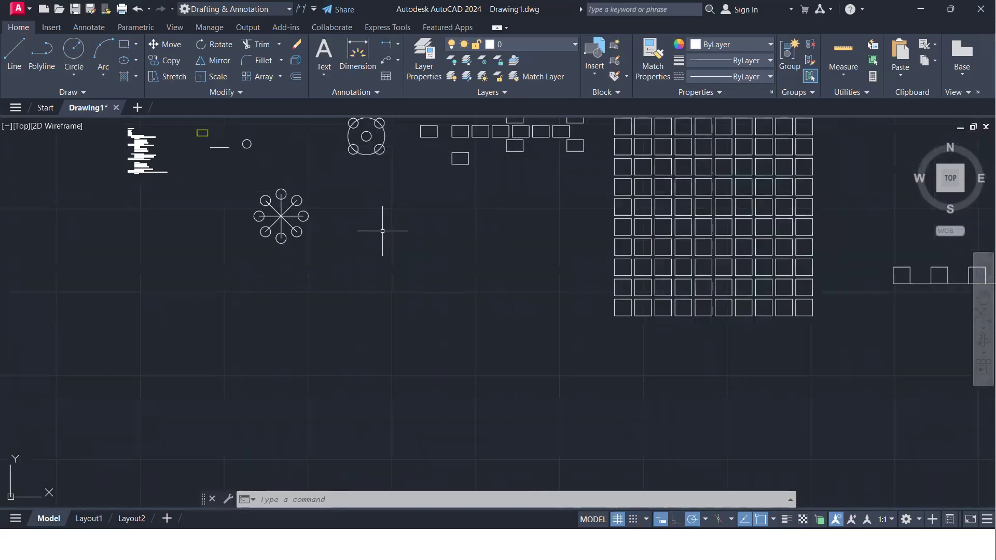
pyautogui.moveTo(463, 247); pyautogui.dragTo(427, 209, button='middle')
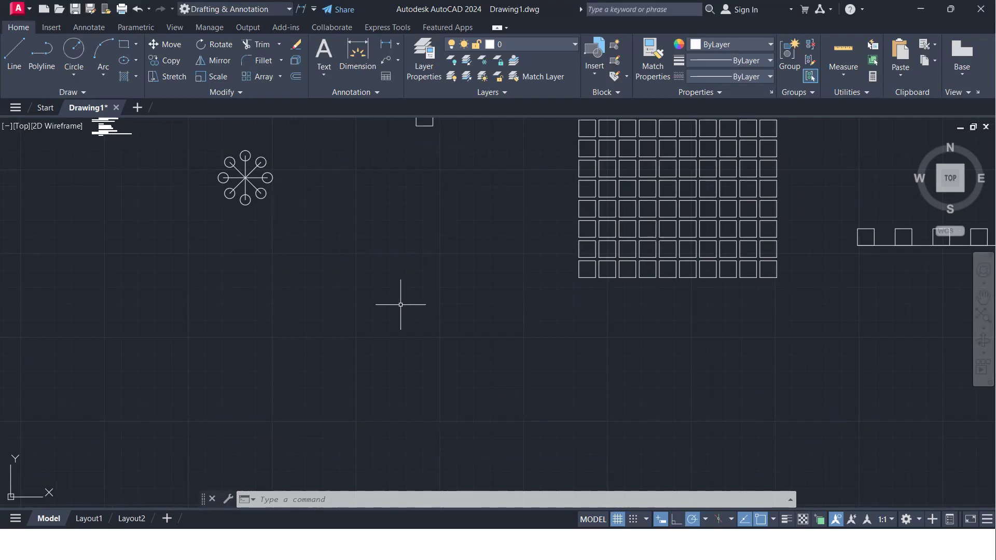
pyautogui.press('Return')
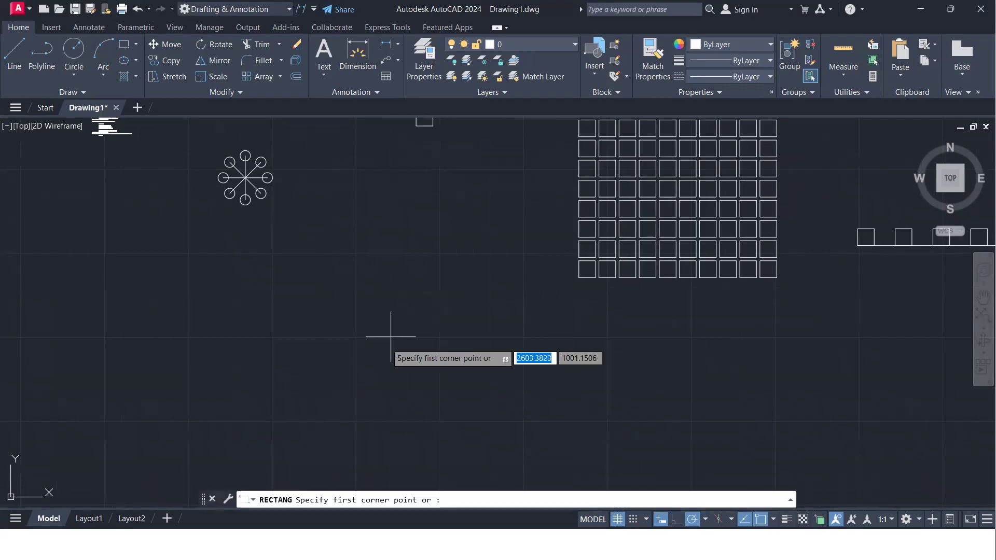
pyautogui.click(301, 408)
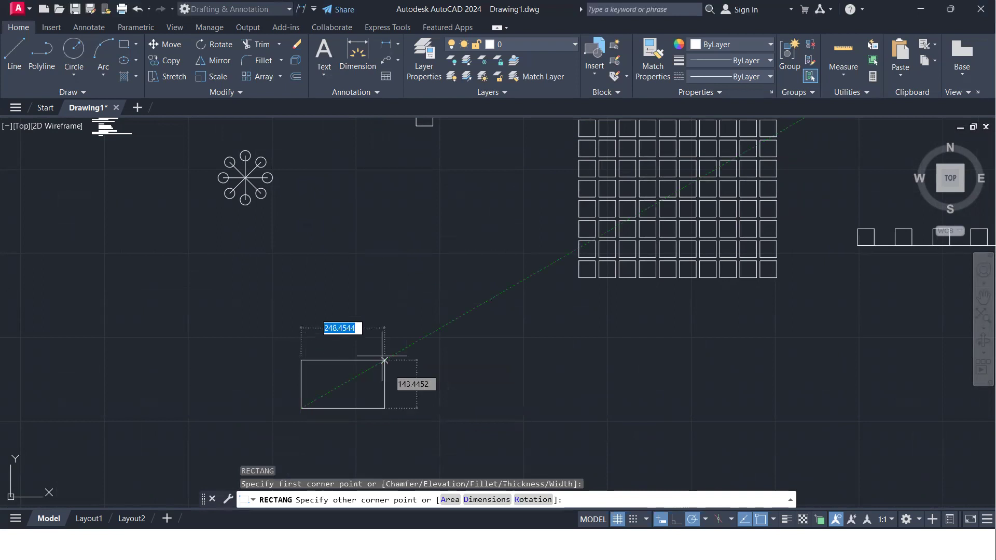
pyautogui.click(437, 343)
pyautogui.moveTo(415, 382)
pyautogui.mouseDown(button='middle')
pyautogui.moveTo(351, 367)
pyautogui.moveTo(366, 357)
pyautogui.mouseUp(button='middle')
pyautogui.scroll(2, 371, 368)
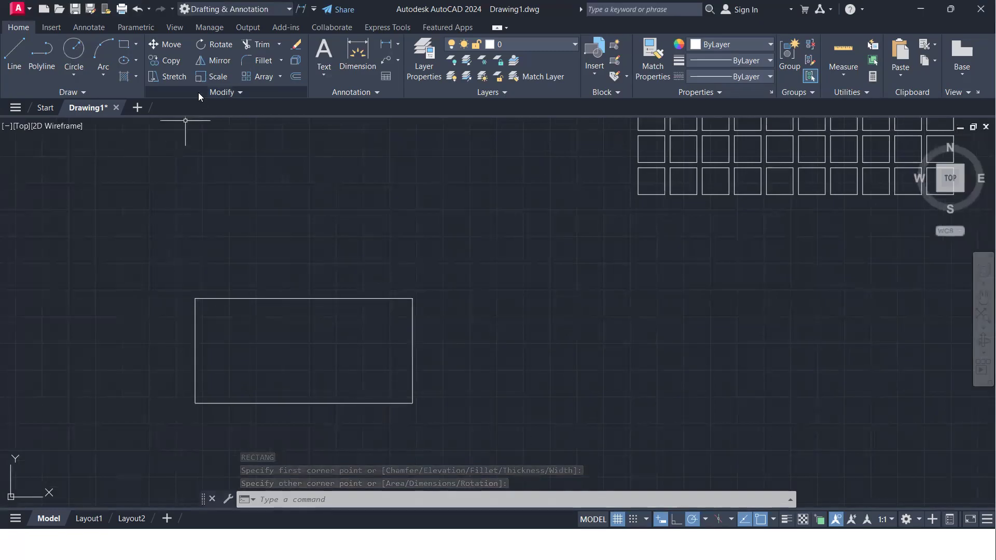
# - Use Stretch on the directly picked whole rectangle, displacing it 100 units to the right from its right edge's midpoint
pyautogui.write('s')
pyautogui.press('Return')
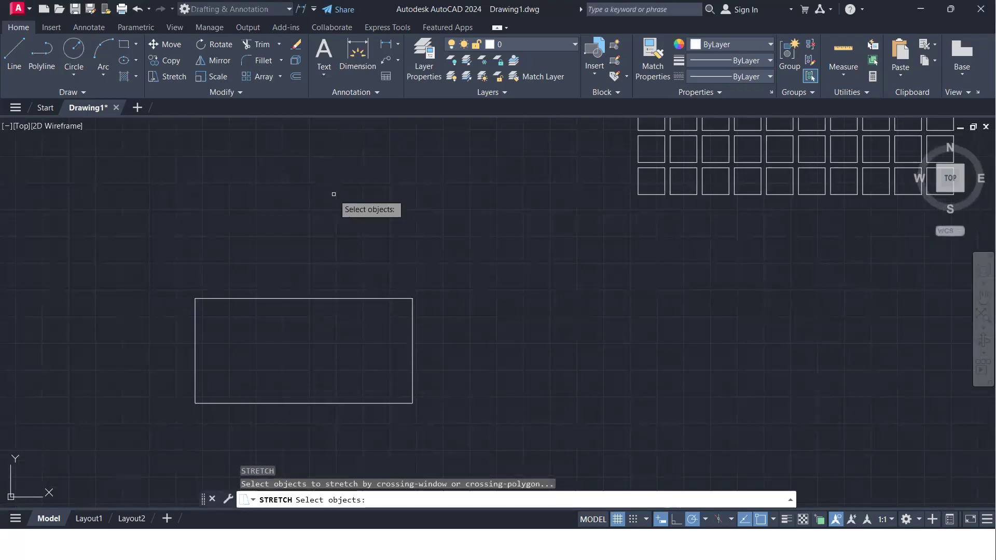
pyautogui.click(412, 340)
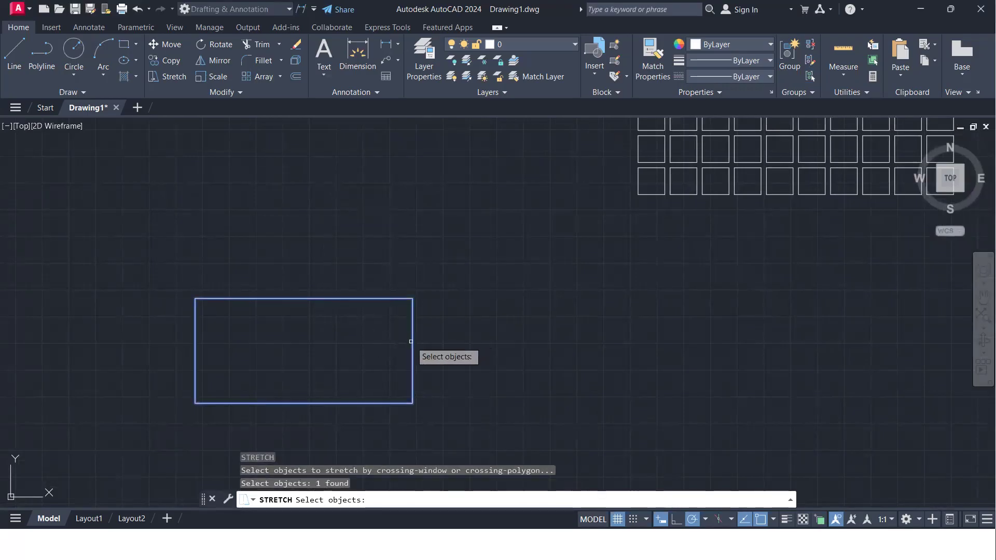
pyautogui.press('Return')
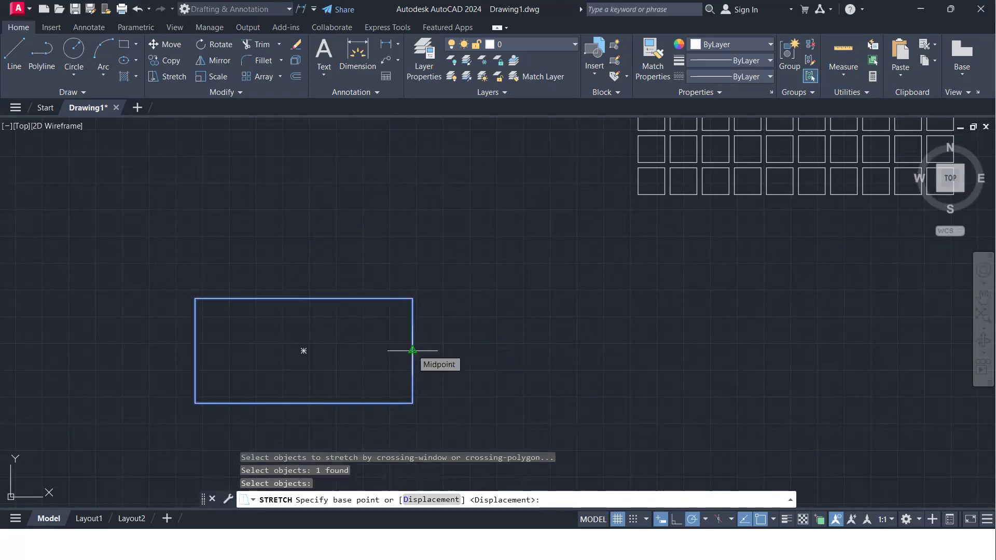
pyautogui.click(413, 351)
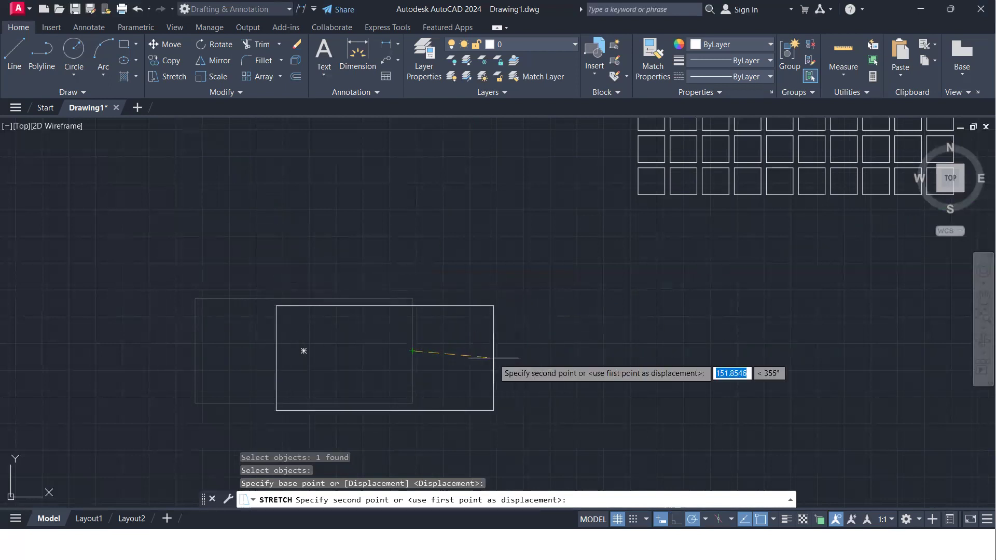
pyautogui.write('100')
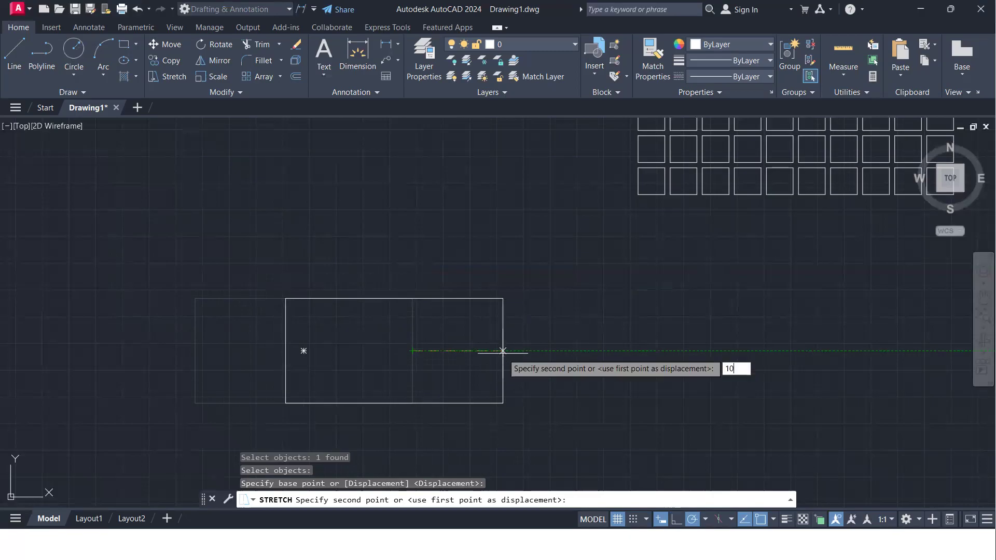
pyautogui.press('Return')
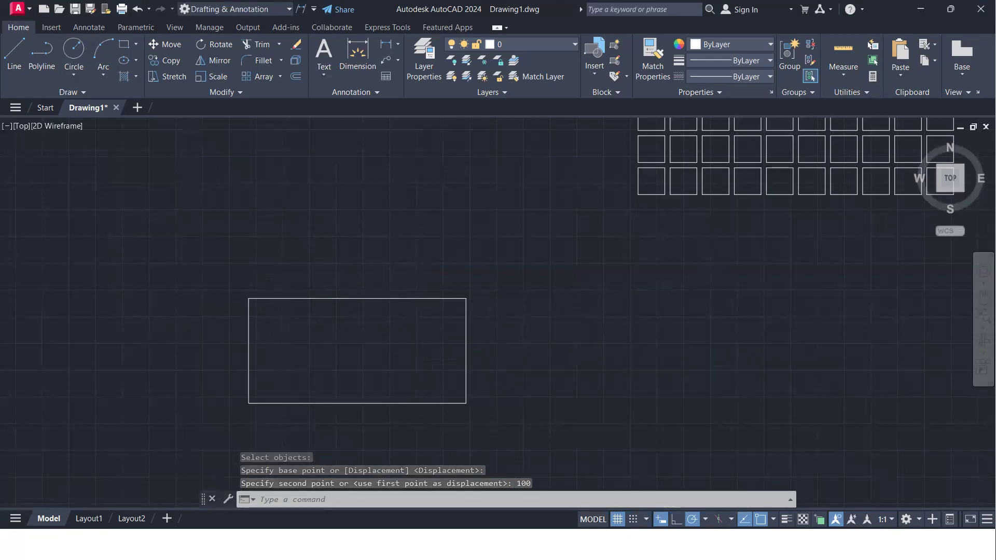
# - Stretch the rectangle's right edge 50 units to the right, using a crossing window over that edge's two corners
pyautogui.scroll(-4, 502, 352)
pyautogui.moveTo(501, 351); pyautogui.dragTo(332, 362, button='middle')
pyautogui.scroll(4, 363, 358)
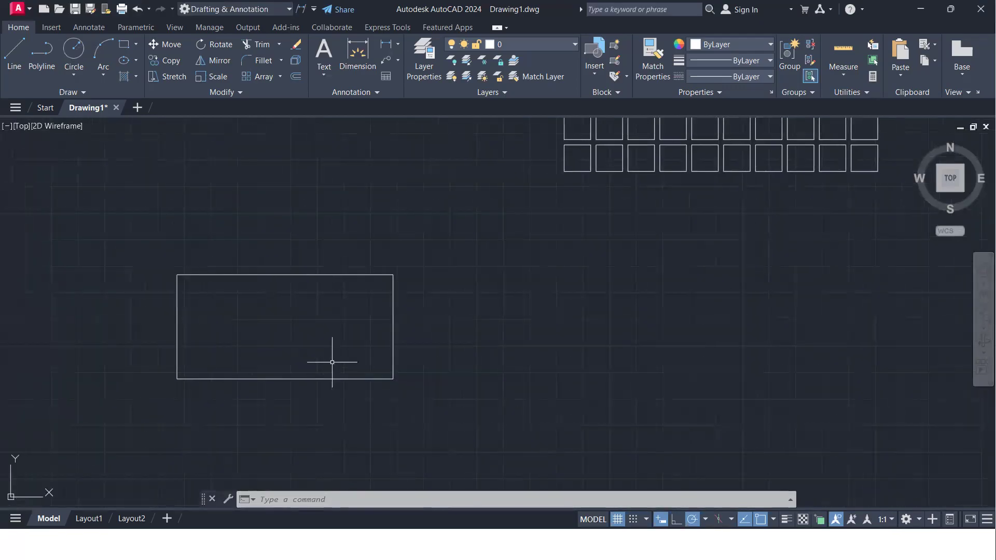
pyautogui.write('s')
pyautogui.press('Return')
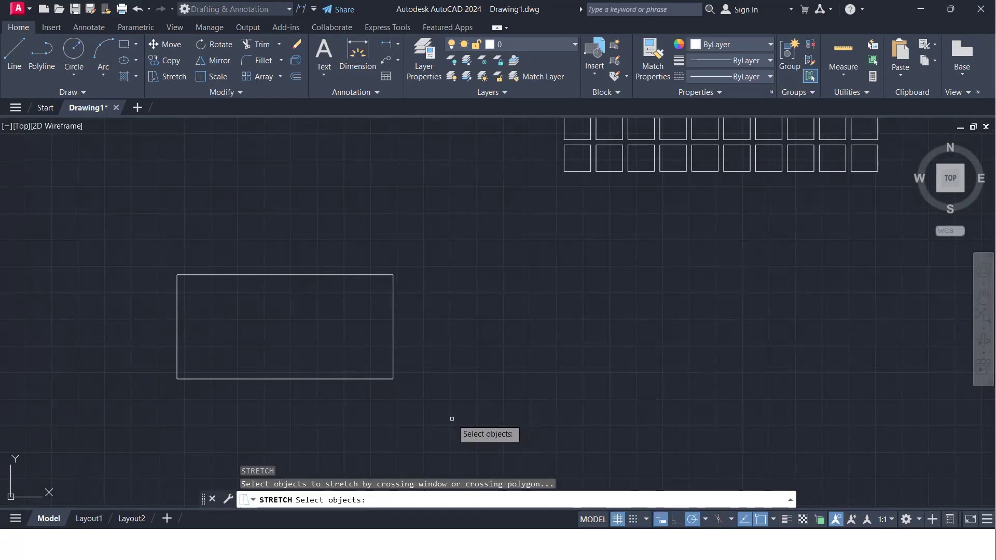
pyautogui.click(434, 400)
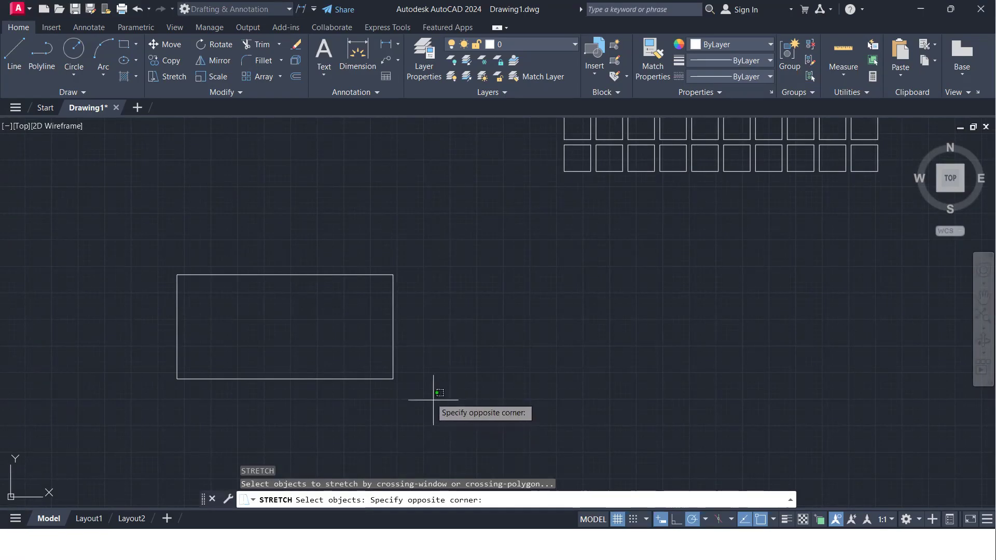
pyautogui.click(365, 252)
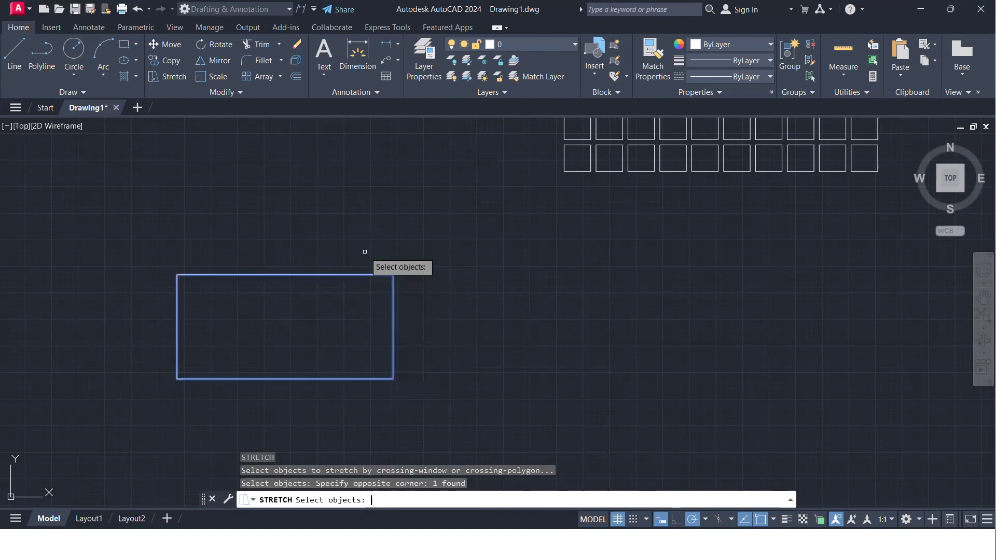
pyautogui.press('Return')
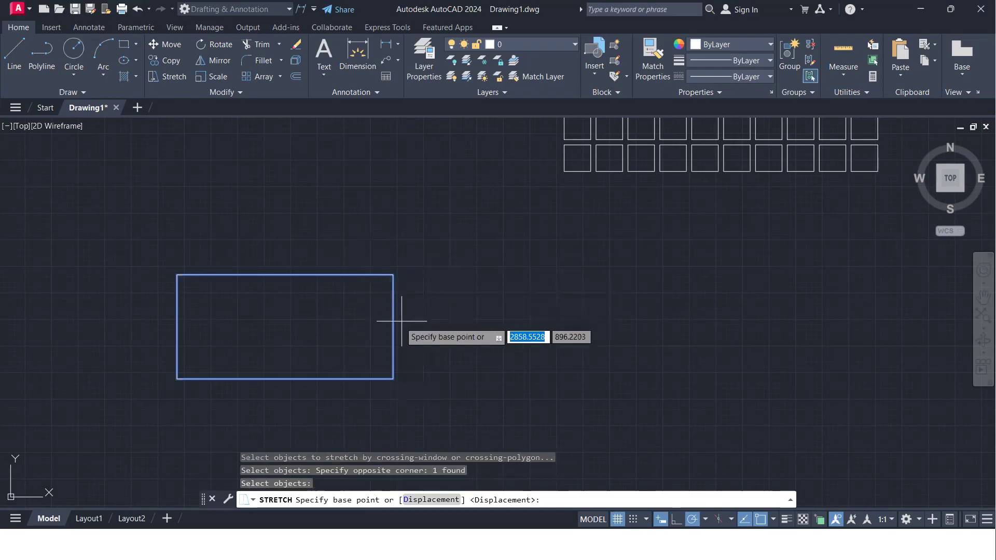
pyautogui.click(394, 326)
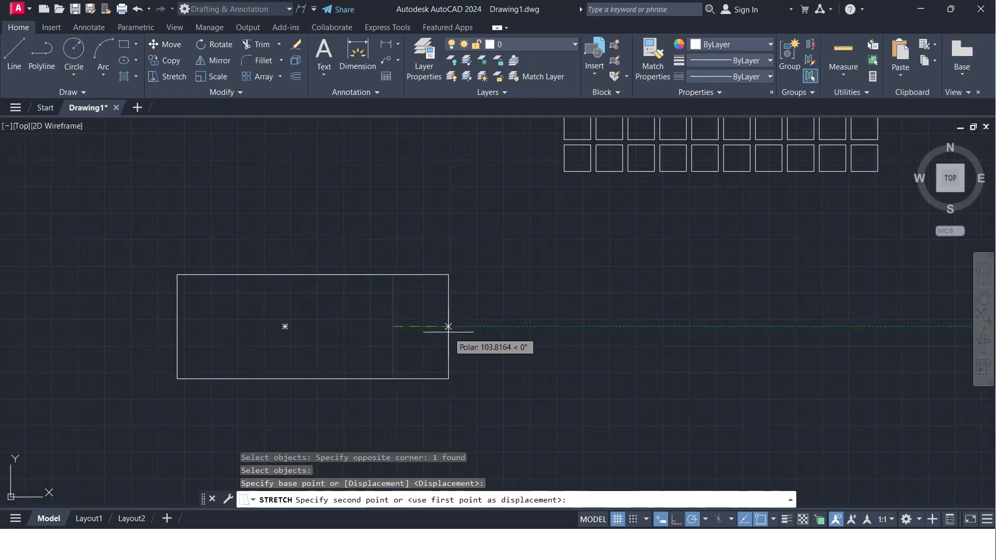
pyautogui.write('50')
pyautogui.press('Return')
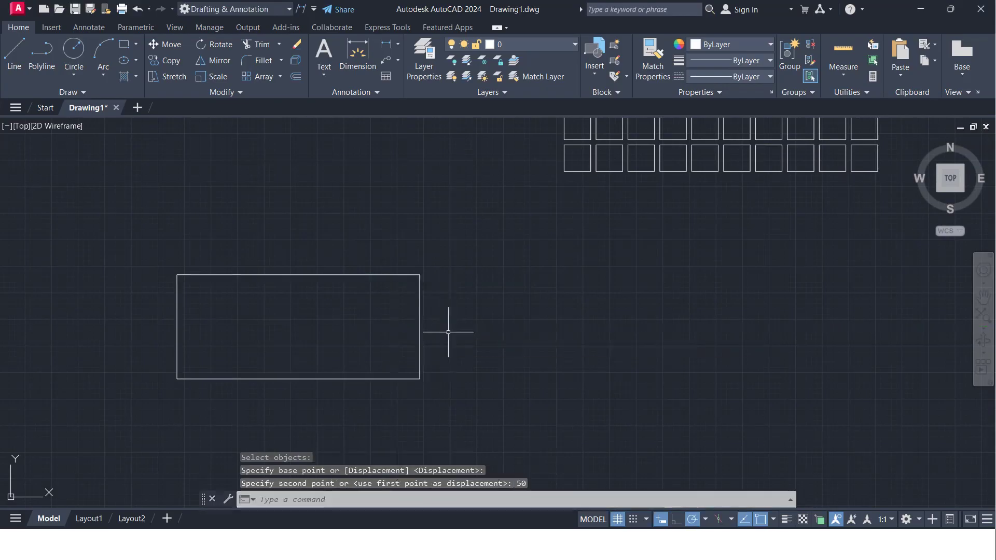
# - Stretch the rectangle's right edge straight up by roughly its own height to form a slanted parallelogram
pyautogui.press('Return')
pyautogui.click(452, 403)
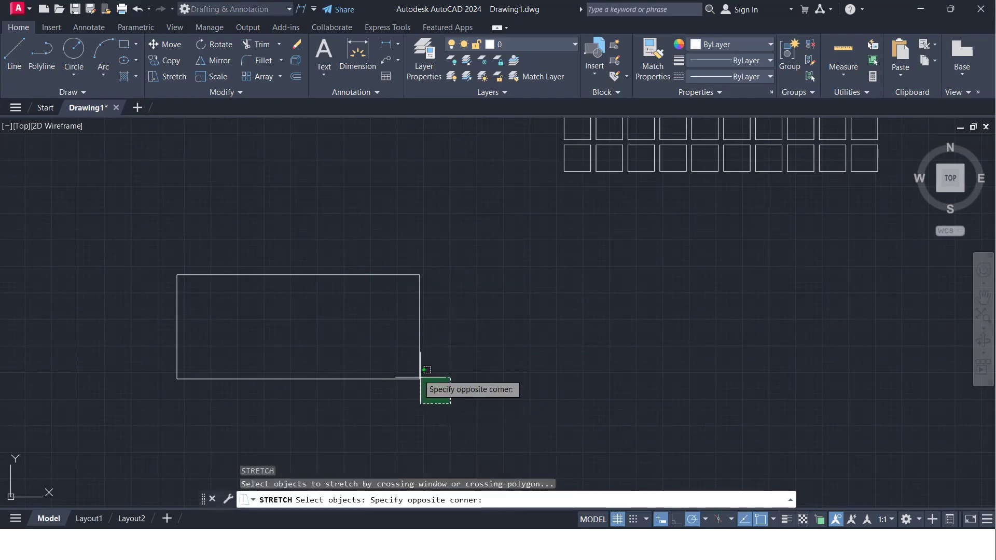
pyautogui.click(410, 265)
pyautogui.press('Return')
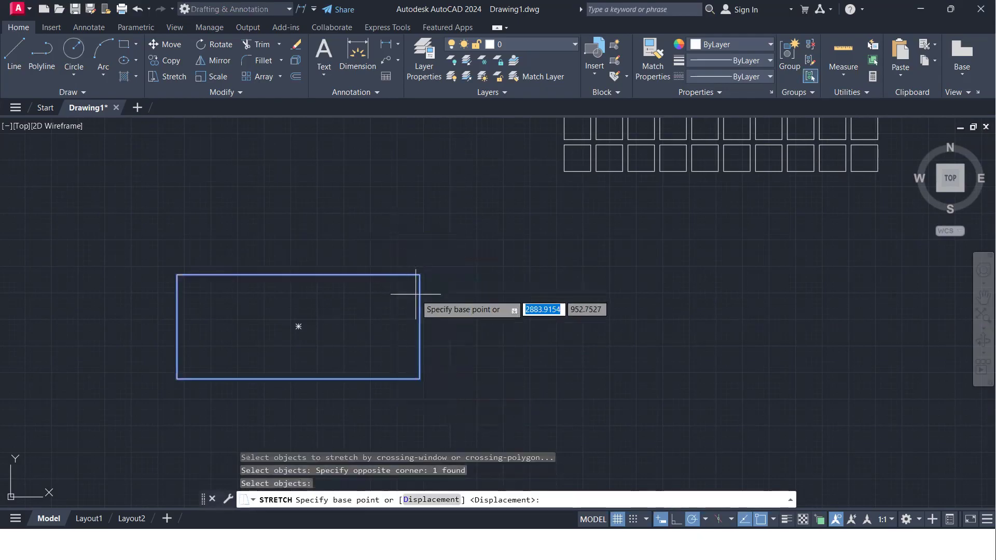
pyautogui.click(418, 326)
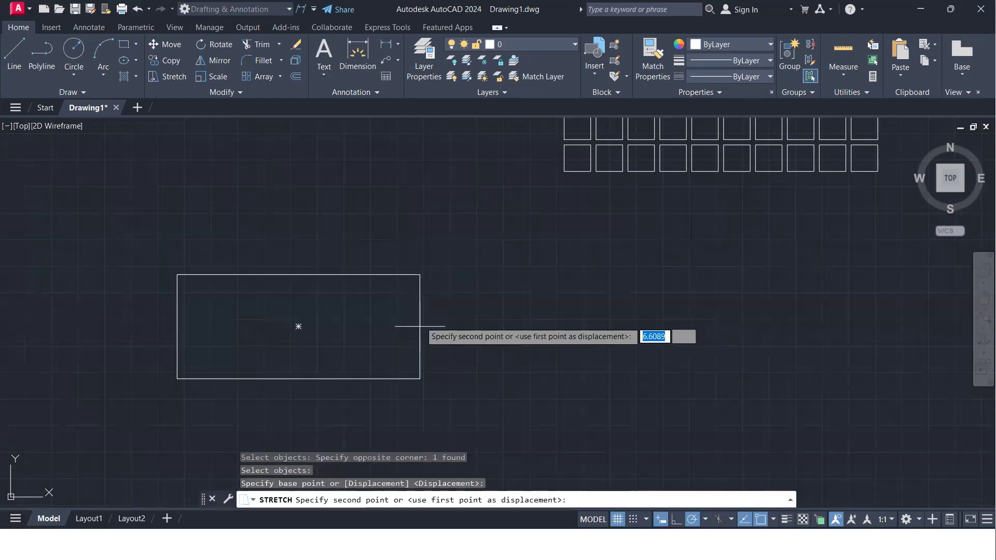
pyautogui.click(420, 227)
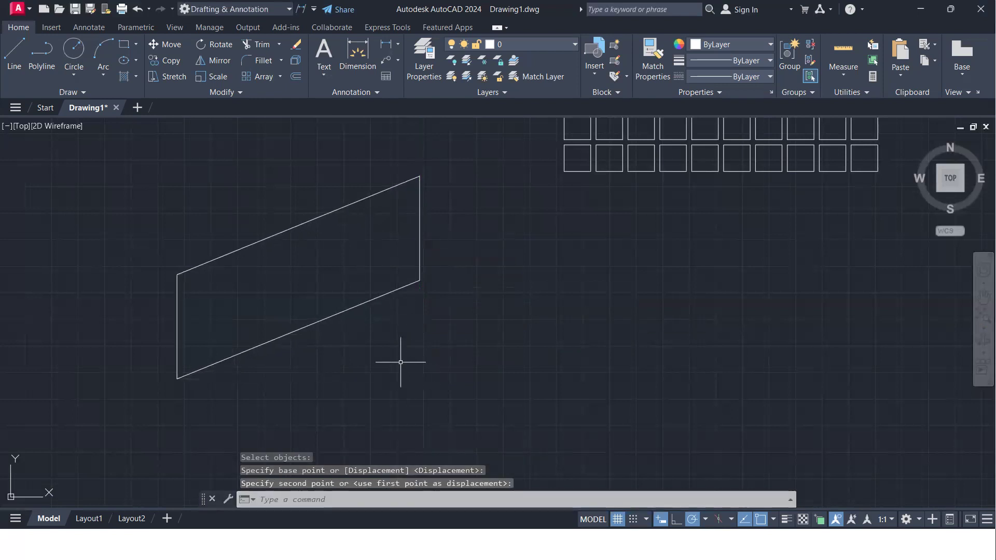
# - Rotate a copy of the parallelogram 180 degrees about its lower-left corner
pyautogui.scroll(-2, 393, 326)
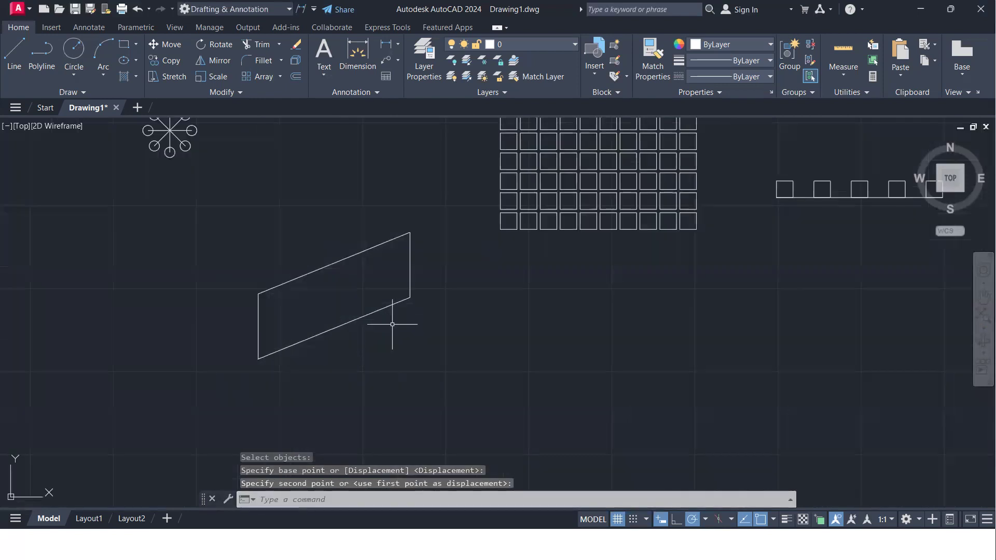
pyautogui.moveTo(393, 379); pyautogui.dragTo(443, 314, button='middle')
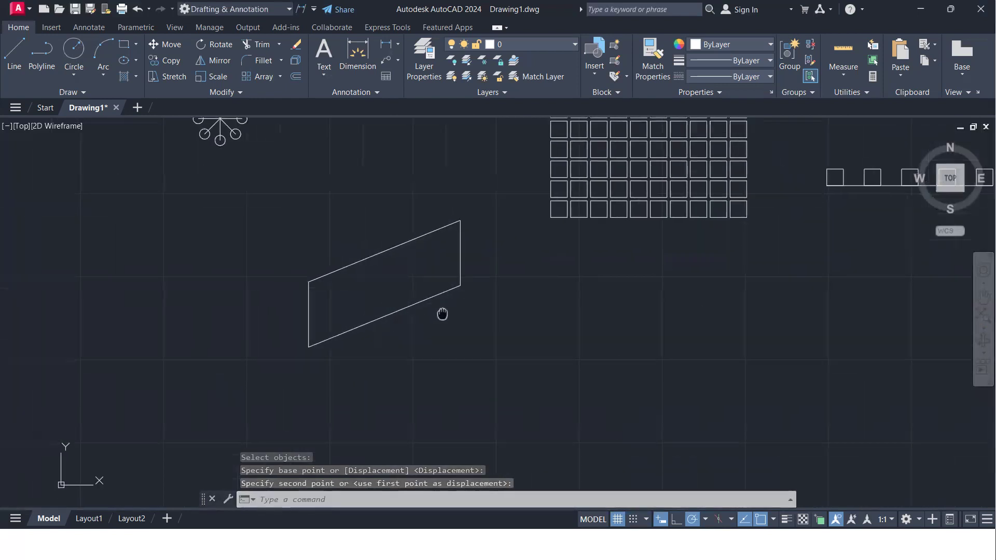
pyautogui.click(369, 368)
pyautogui.click(267, 274)
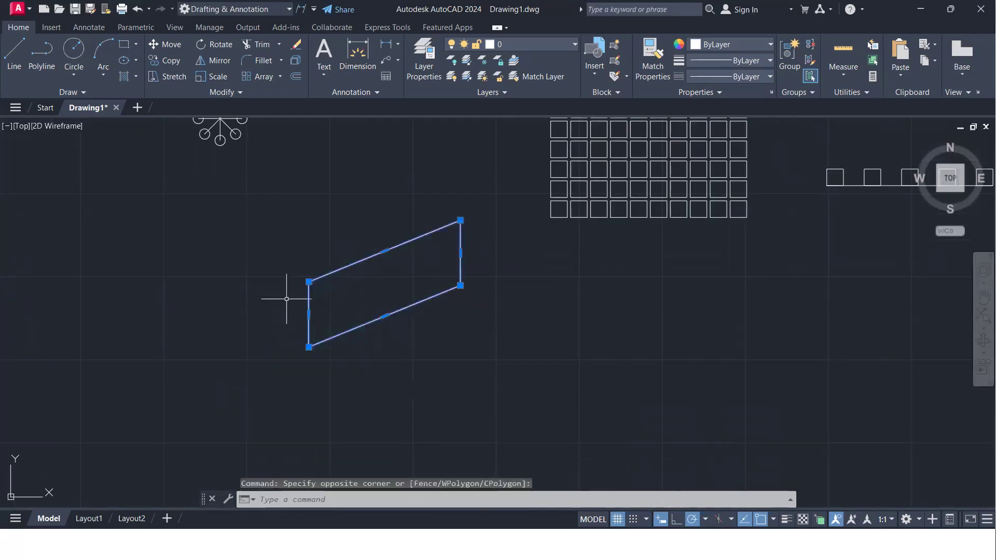
pyautogui.write('ro')
pyautogui.press('Return')
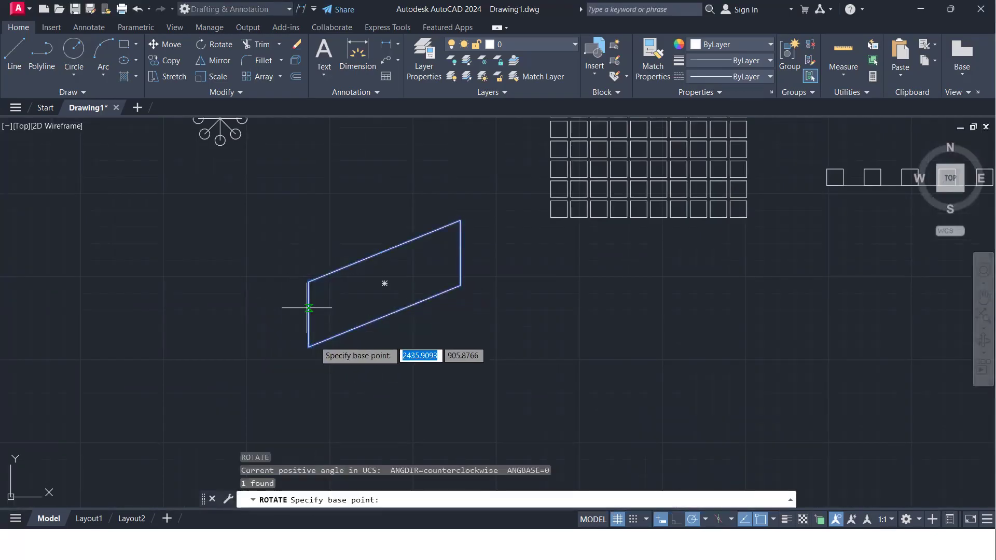
pyautogui.click(309, 347)
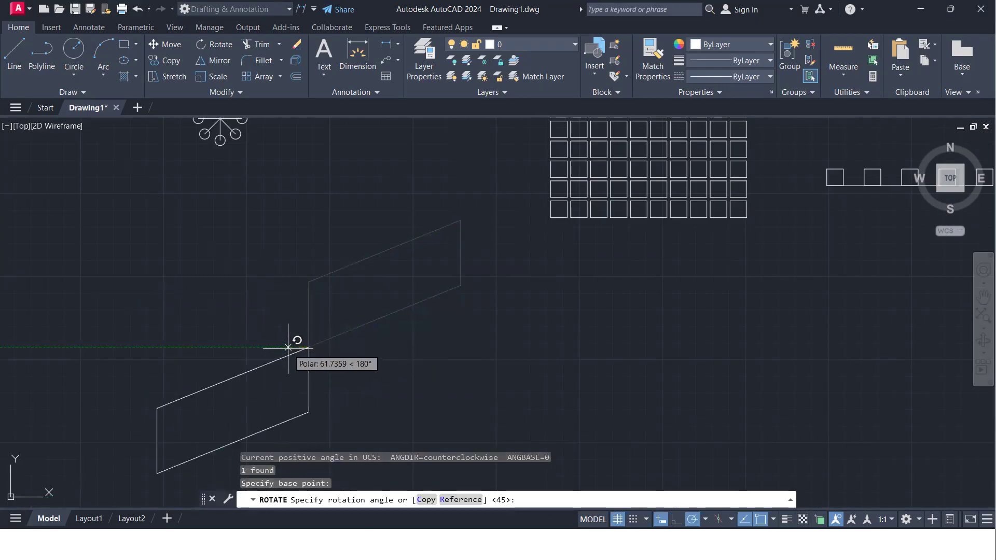
pyautogui.write('c')
pyautogui.press('Return')
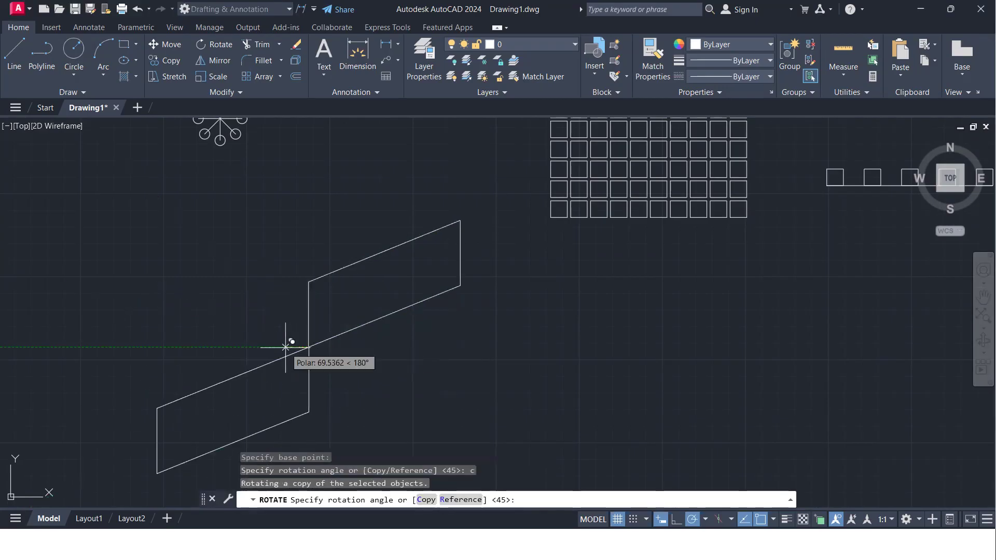
pyautogui.click(285, 347)
pyautogui.click(346, 374)
pyautogui.click(266, 315)
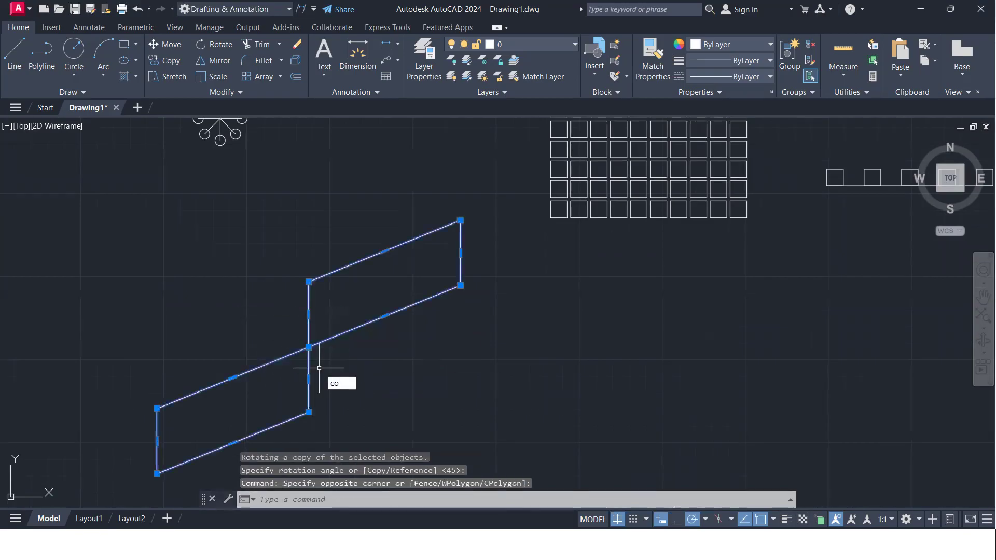
pyautogui.write('co')
pyautogui.press('Return')
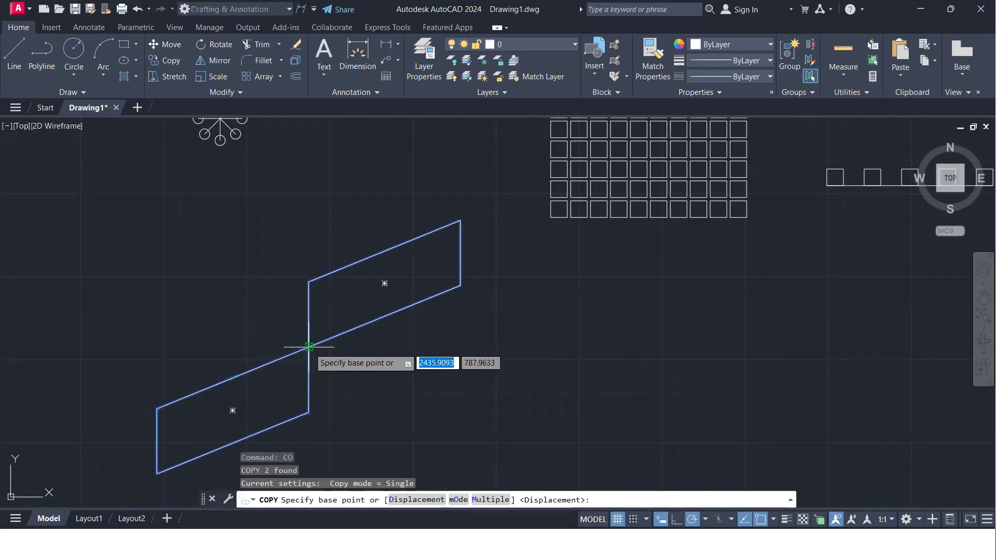
pyautogui.click(310, 347)
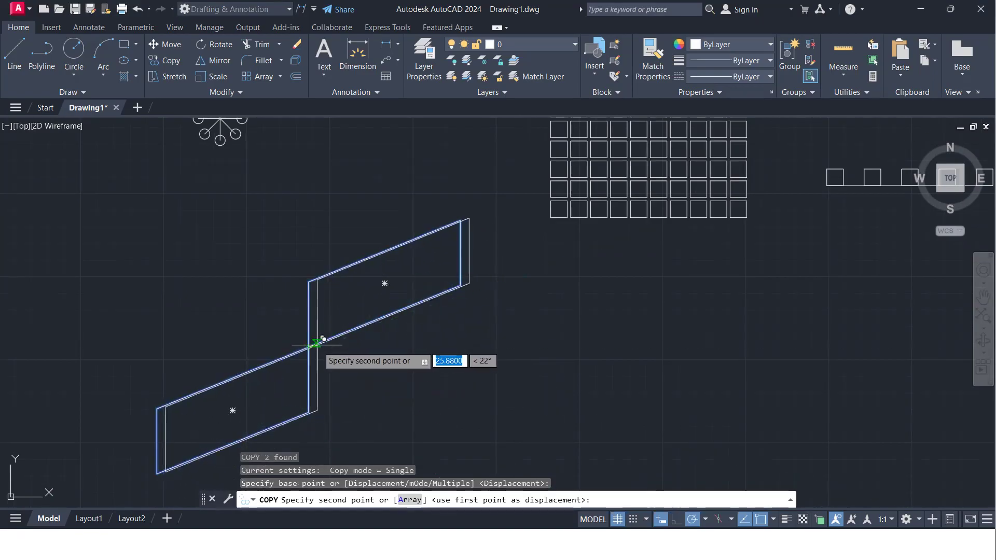
pyautogui.press('Escape')
# - Rotate both parallelograms together clockwise about their shared corner so their long sides slope steeply down to the right
pyautogui.write('r')
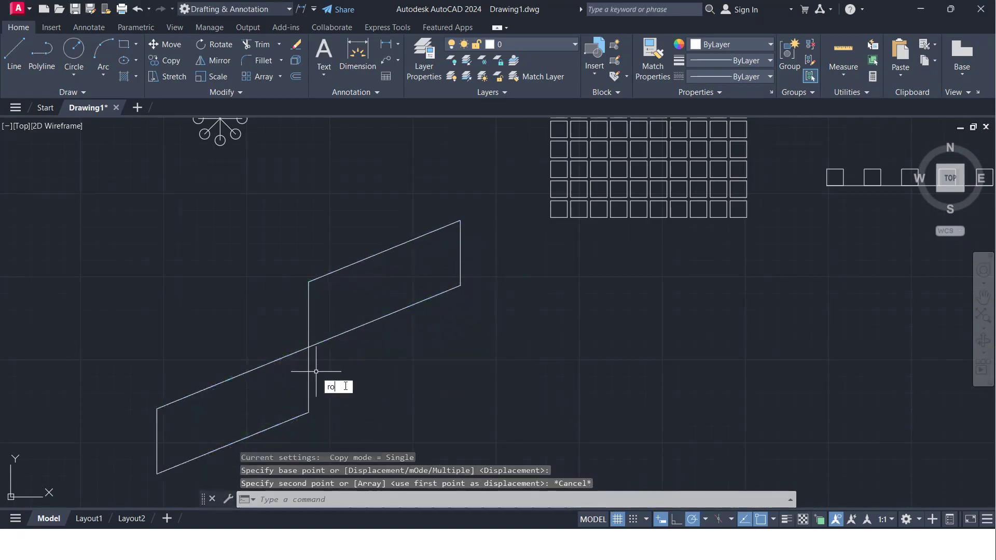
pyautogui.write('o')
pyautogui.press('Return')
pyautogui.click(388, 446)
pyautogui.click(330, 393)
pyautogui.press('Return')
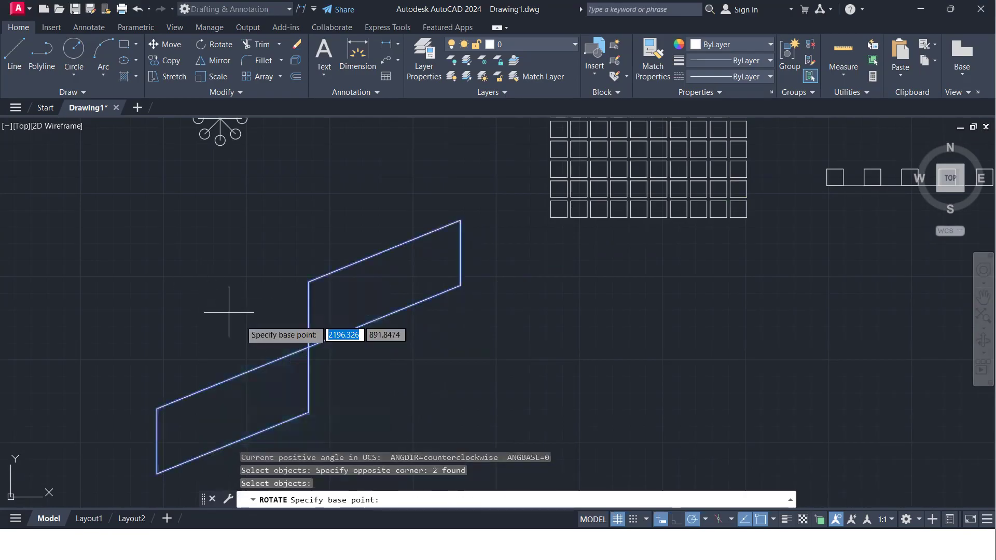
pyautogui.click(308, 347)
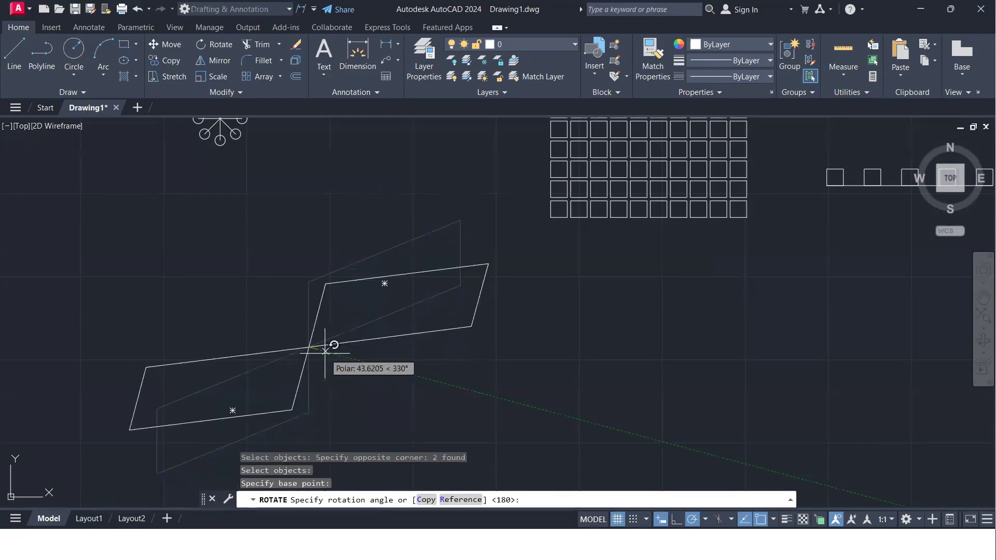
pyautogui.click(318, 382)
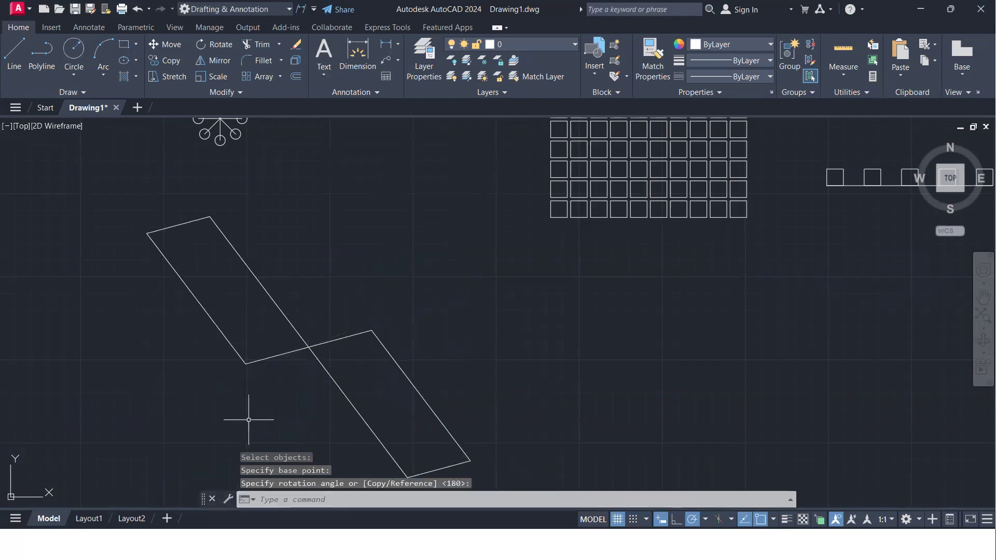
# - Undo the last rotation and rotate a copy of both parallelograms a quarter turn about their shared corner, forming a four-blade pinwheel
pyautogui.hotkey('ctrl', 'z')
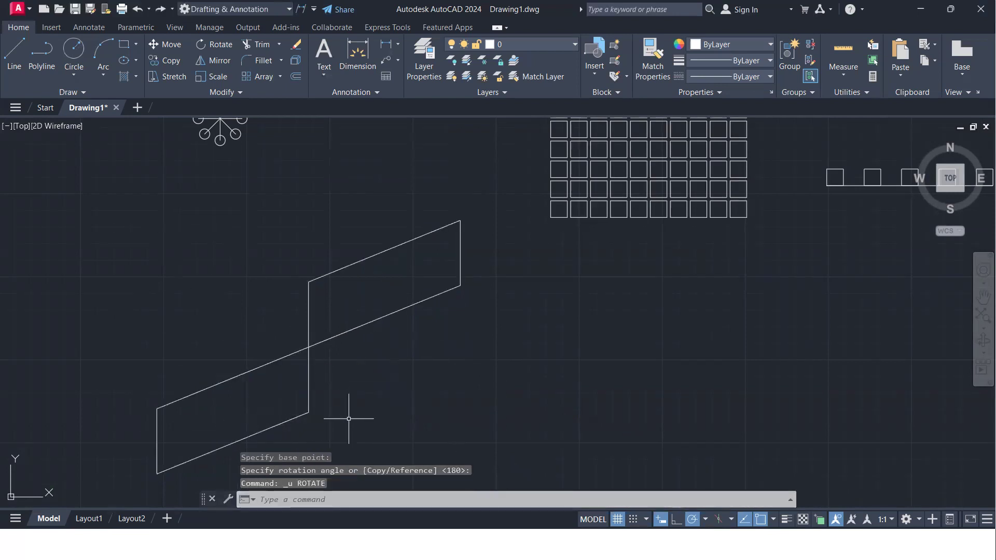
pyautogui.write('ro')
pyautogui.press('Return')
pyautogui.click(468, 444)
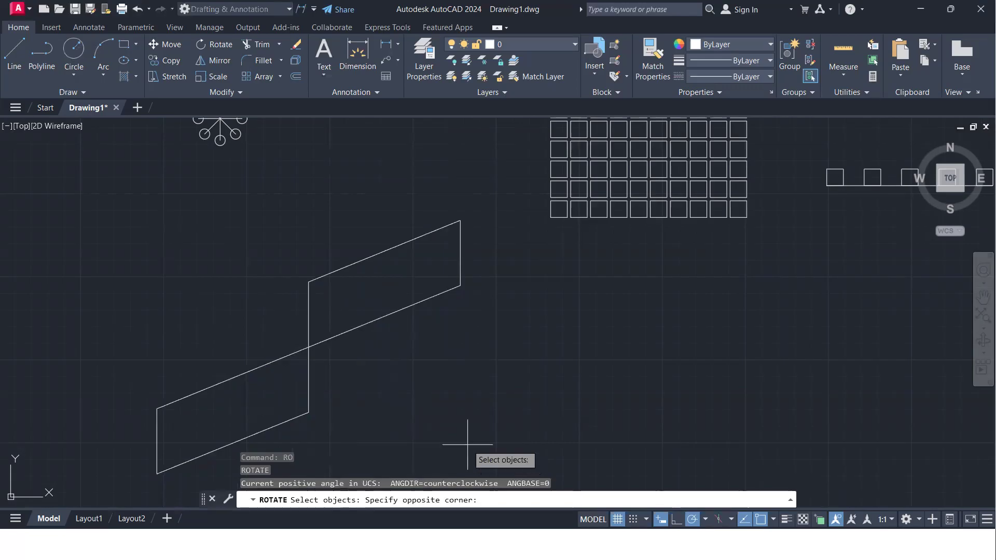
pyautogui.click(208, 297)
pyautogui.press('Return')
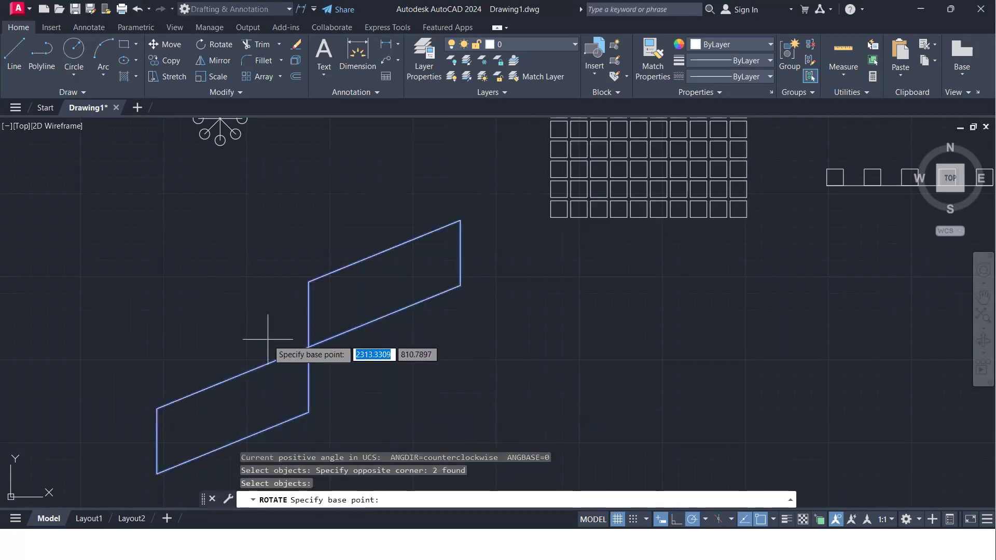
pyautogui.click(309, 346)
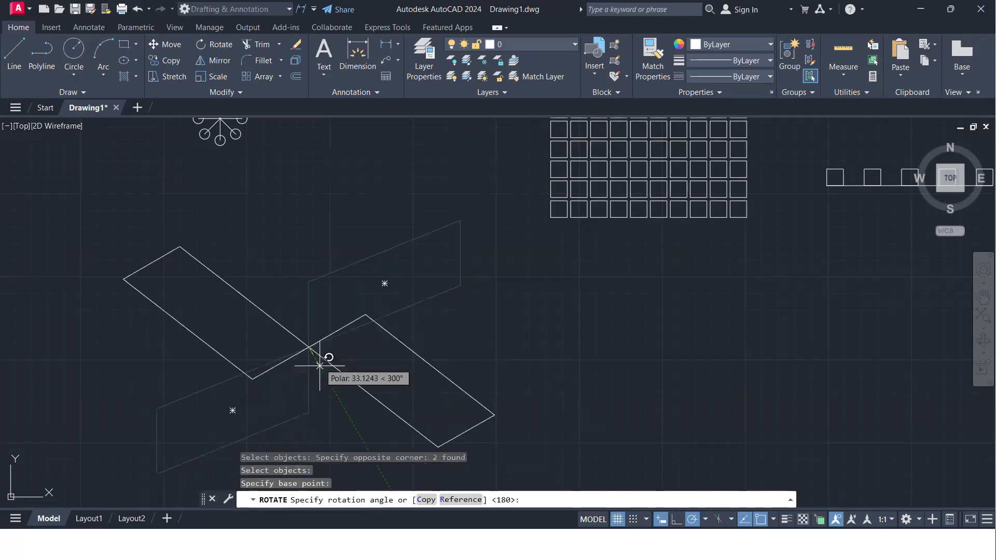
pyautogui.write('c')
pyautogui.press('Return')
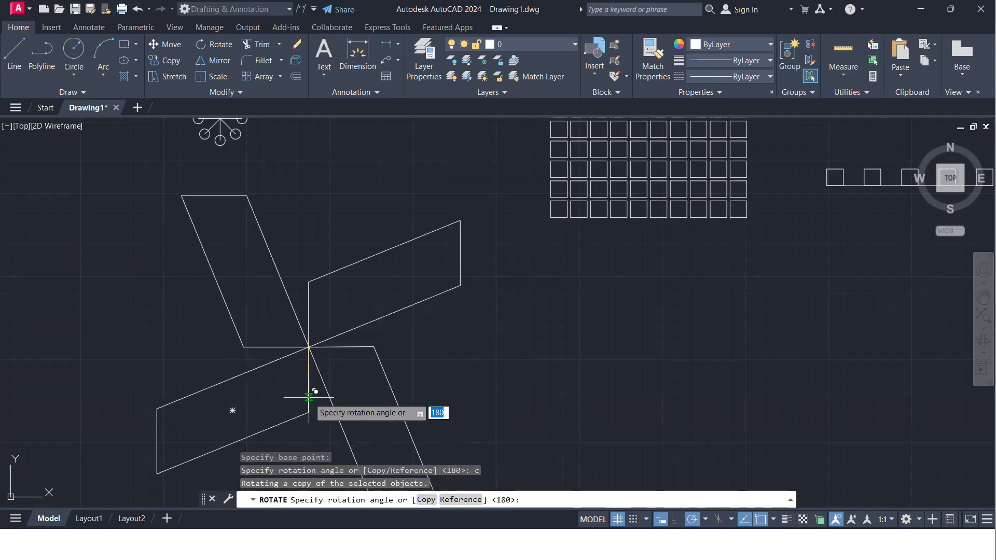
pyautogui.click(309, 397)
pyautogui.scroll(-5, 317, 363)
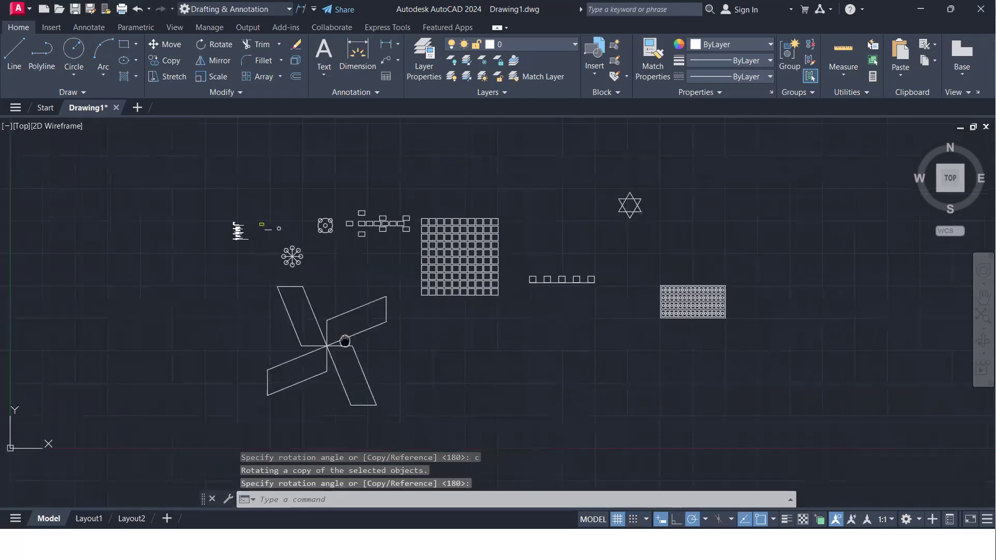
pyautogui.scroll(4, 327, 327)
pyautogui.scroll(-2, 329, 328)
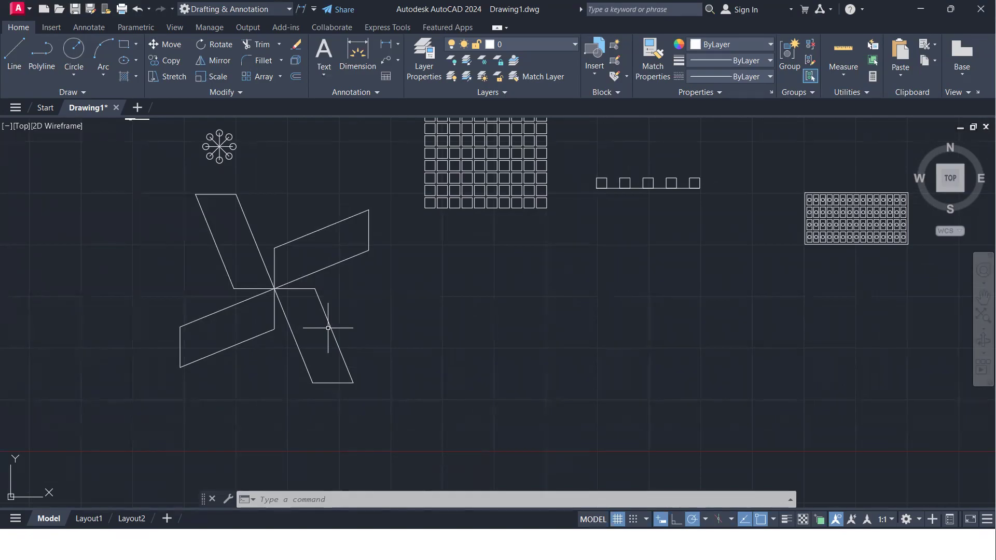
pyautogui.scroll(-3, 328, 328)
pyautogui.scroll(3, 238, 290)
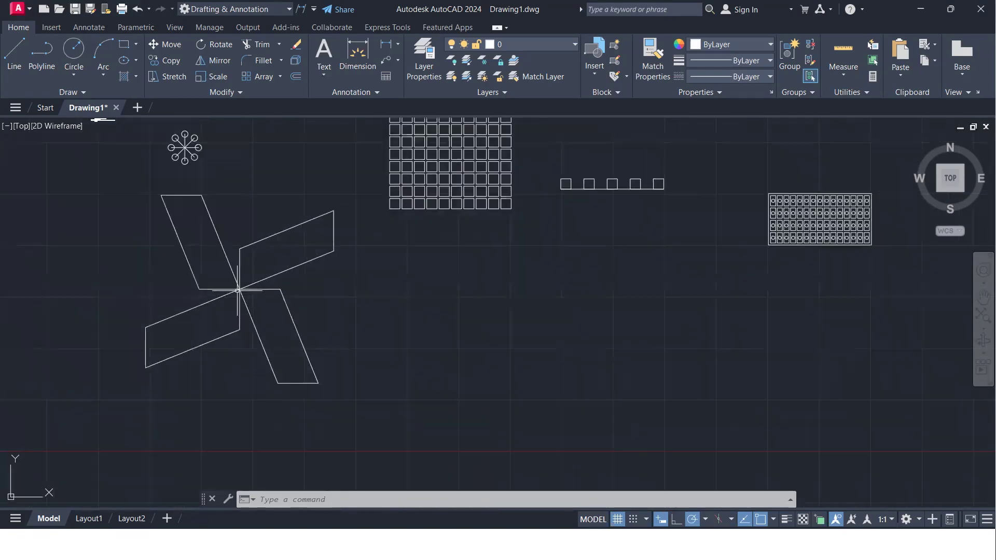
pyautogui.scroll(2, 277, 307)
pyautogui.scroll(-4, 313, 321)
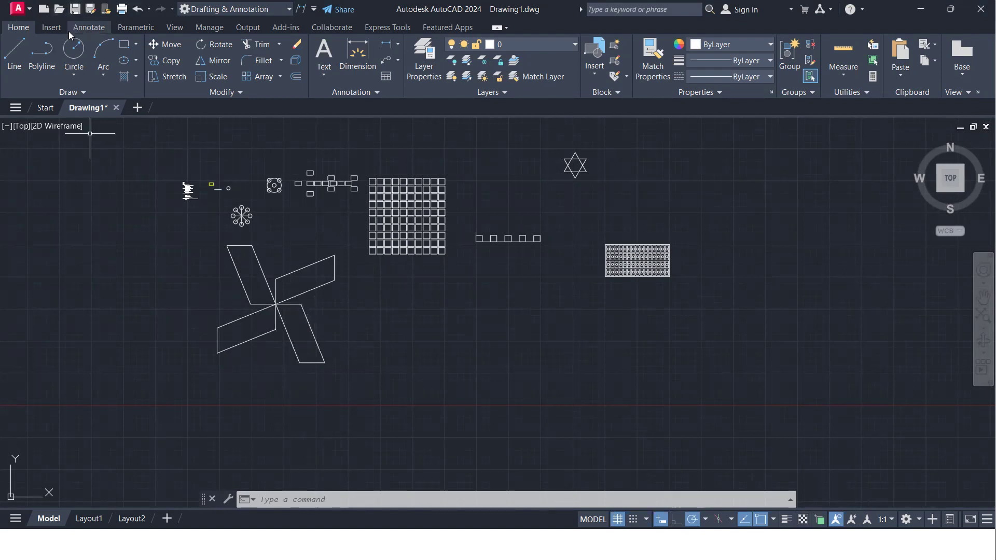
# - Draw a freehand rectangle, about twice as wide as high, in the empty area up and right of the framed array of small circles
pyautogui.moveTo(425, 373); pyautogui.dragTo(150, 363, button='middle')
pyautogui.scroll(2, 478, 294)
pyautogui.moveTo(429, 238); pyautogui.dragTo(340, 457, button='middle')
pyautogui.scroll(2, 325, 370)
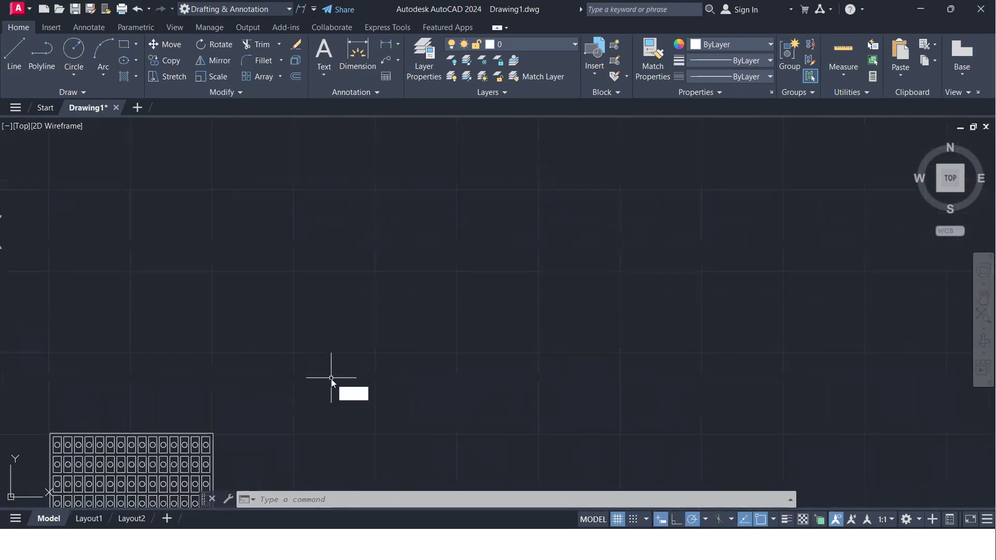
pyautogui.press('Return')
pyautogui.click(268, 293)
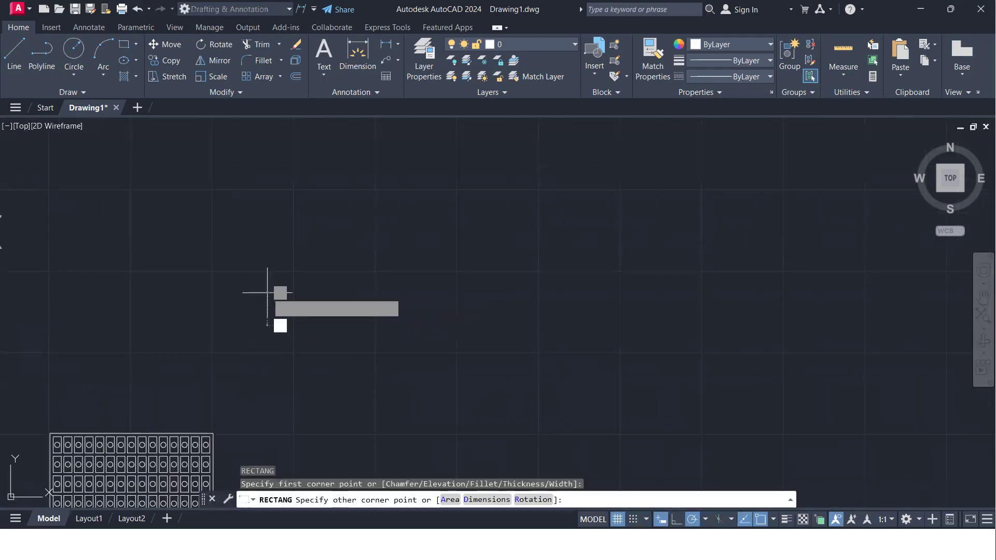
pyautogui.click(377, 345)
pyautogui.click(302, 319)
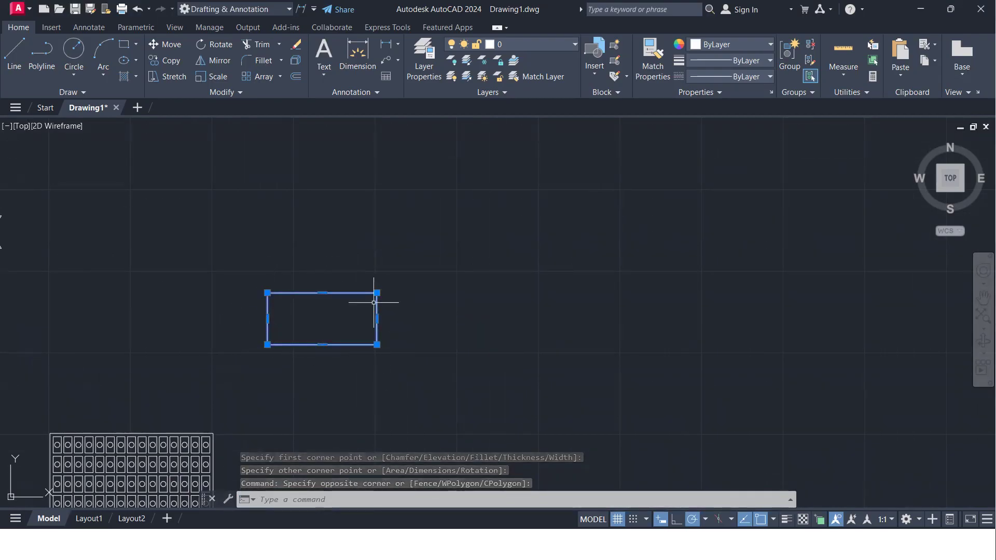
pyautogui.press('Escape')
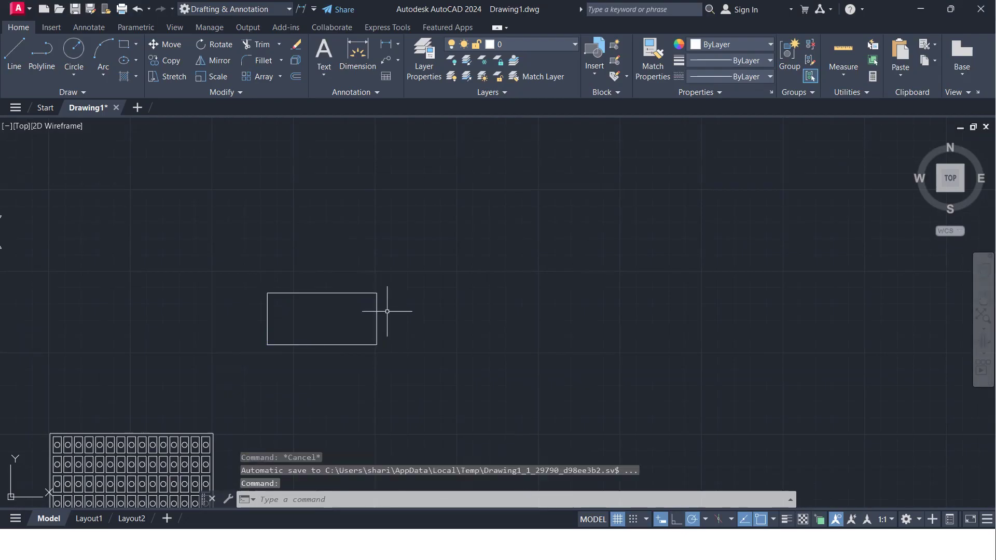
# - Stretch only the new rectangle's upper-right corner inward to a point just inside its lower-left corner, using a crossing window over that corner
pyautogui.write('s')
pyautogui.press('Return')
pyautogui.scroll(2, 410, 349)
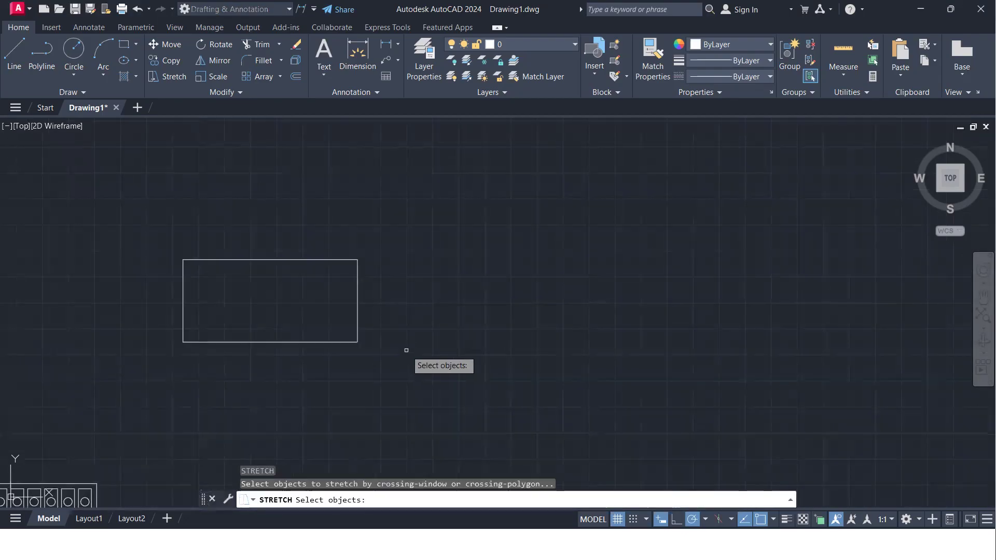
pyautogui.click(395, 277)
pyautogui.click(310, 227)
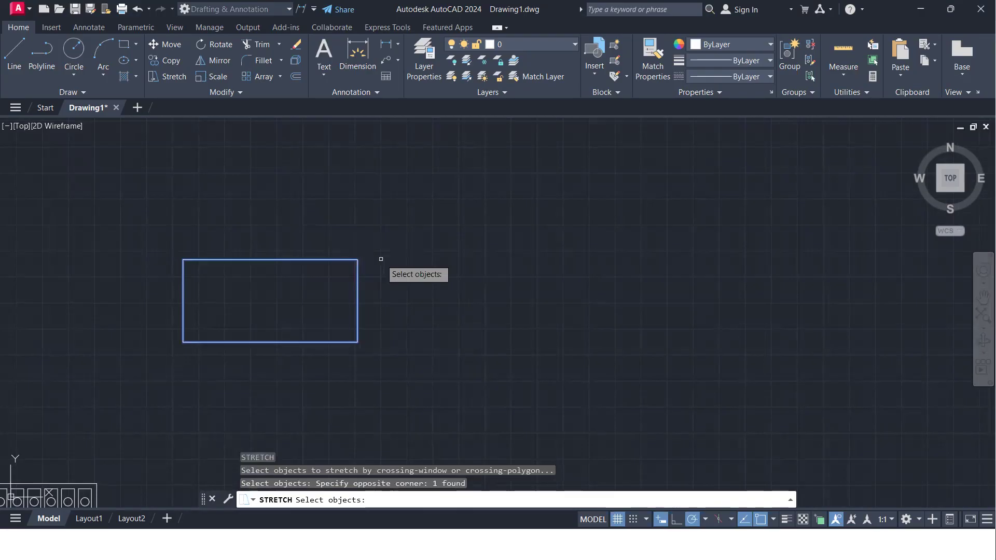
pyautogui.press('Return')
pyautogui.click(357, 260)
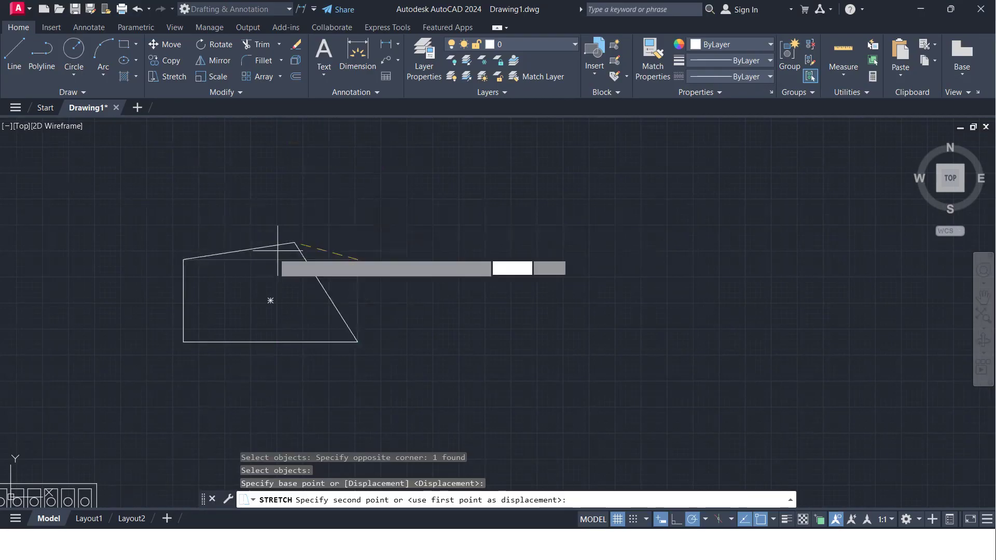
pyautogui.click(200, 329)
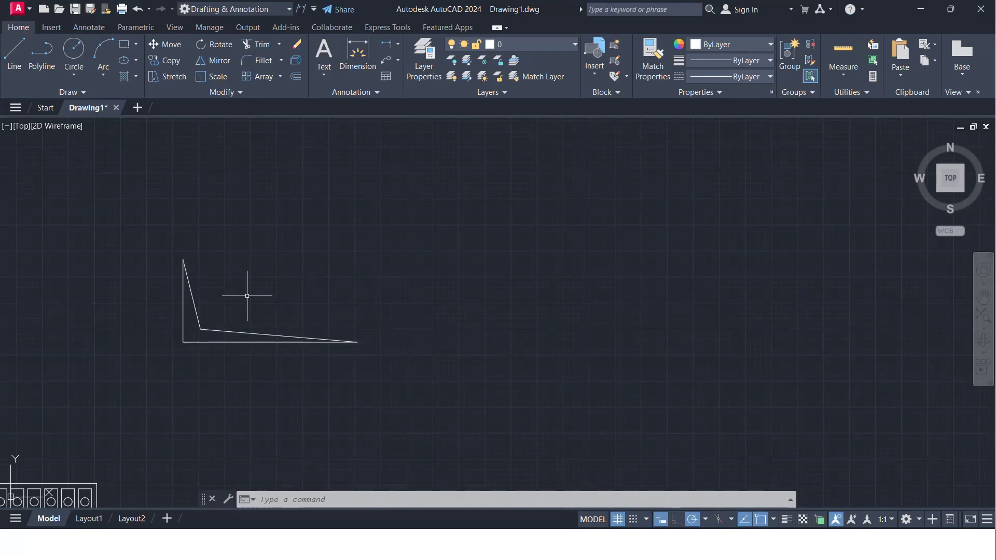
# - Return to the Modify Tools text notes and review the tool list and the Move and Copy instructions
pyautogui.scroll(-4, 247, 296)
pyautogui.moveTo(242, 299); pyautogui.dragTo(659, 274, button='middle')
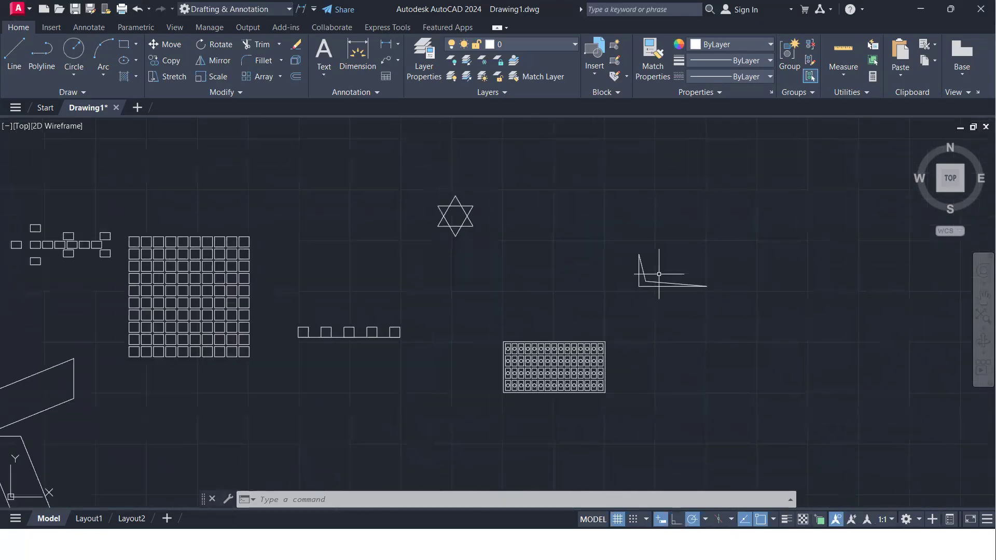
pyautogui.moveTo(381, 310); pyautogui.dragTo(767, 258, button='middle')
pyautogui.scroll(10, 197, 178)
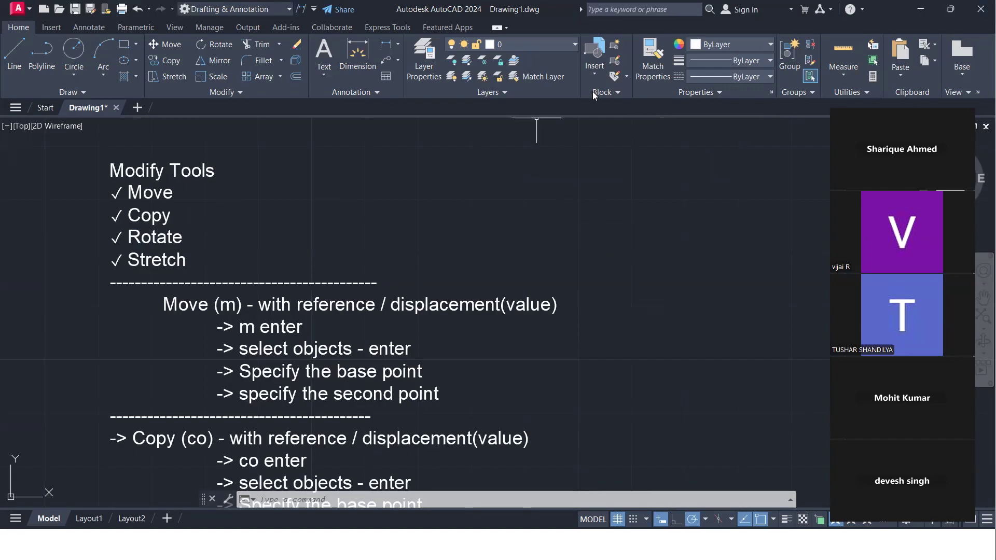
# - Switch to File Explorer and open AUTOCAD Basic Exercises.pdf from the CadDesk folder
pyautogui.hotkey('alt', 'Tab')
pyautogui.hotkey('alt', 'Tab')
pyautogui.hotkey('alt', 'Tab')
pyautogui.hotkey('alt', 'Tab')
pyautogui.hotkey('alt', 'Tab')
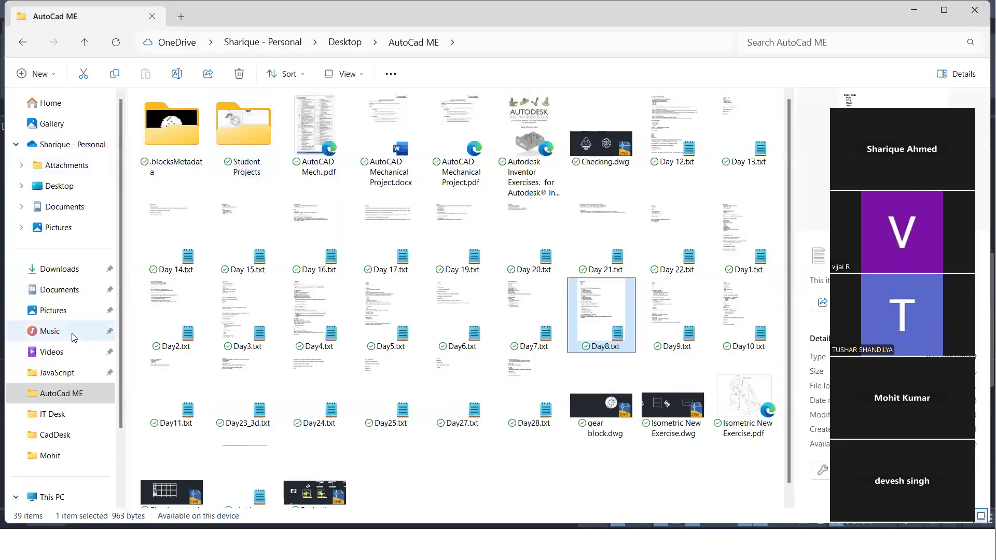
pyautogui.click(62, 419)
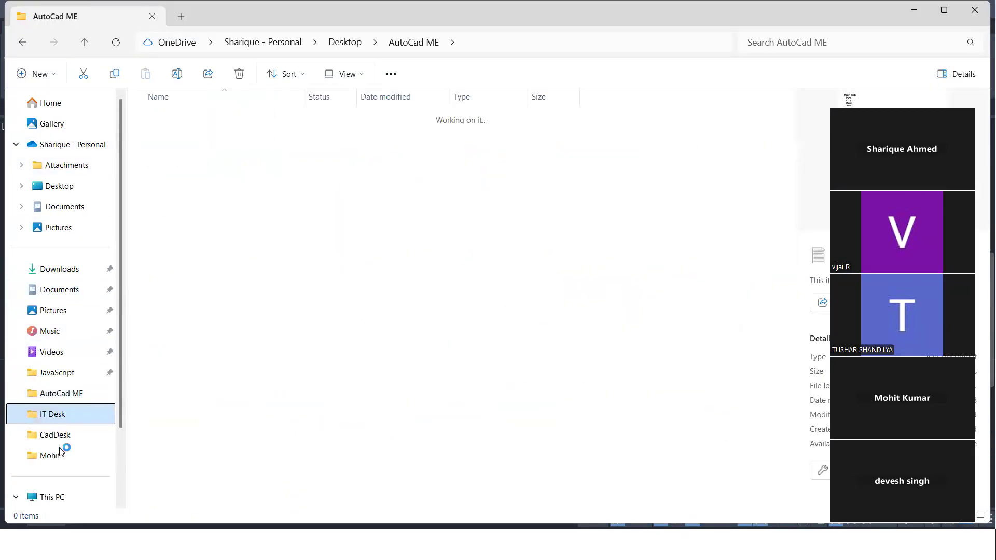
pyautogui.click(58, 441)
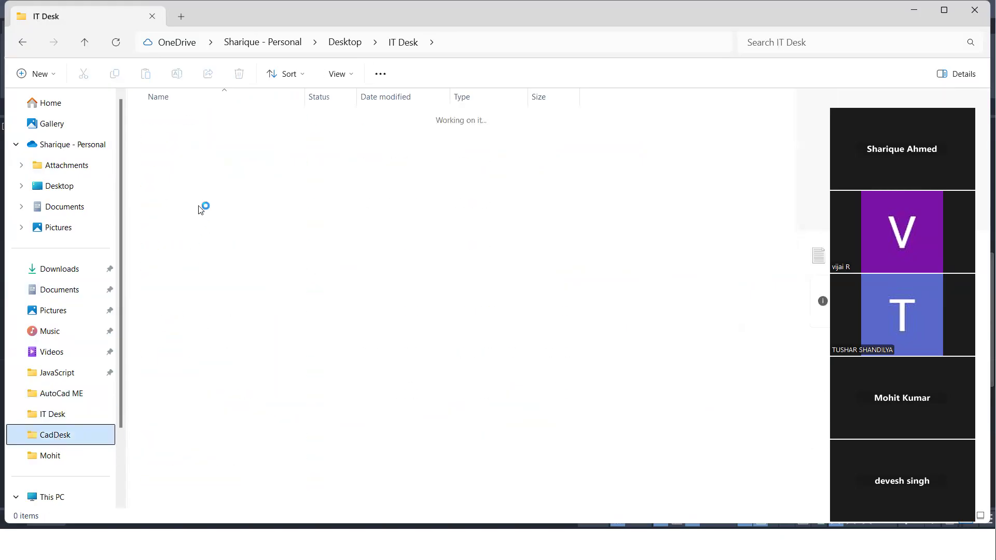
pyautogui.doubleClick(193, 182)
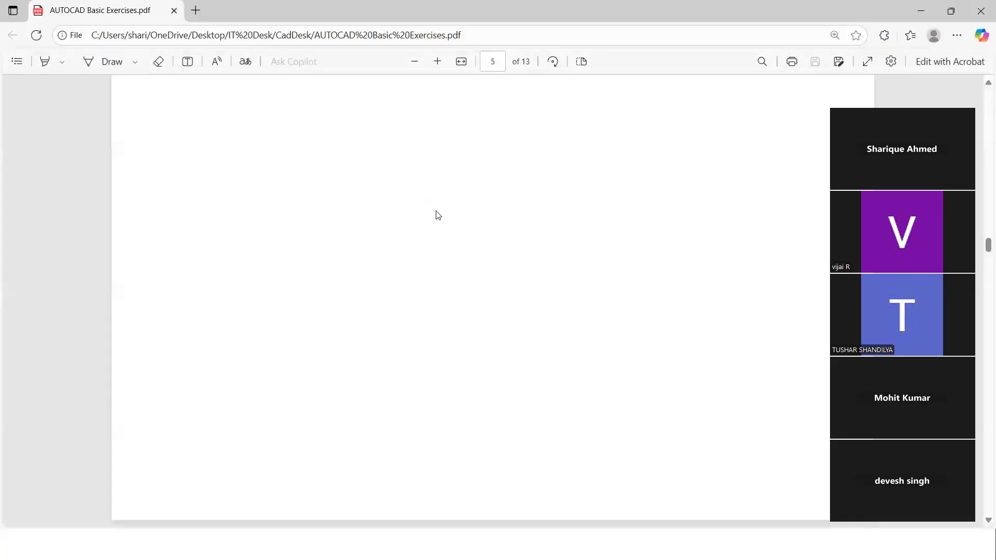
# - Look through the exercise sheets on lines, circles, ellipses, arcs, polygons, rectangles and apparent intersection points in the PDF
pyautogui.scroll(-10, 445, 251)
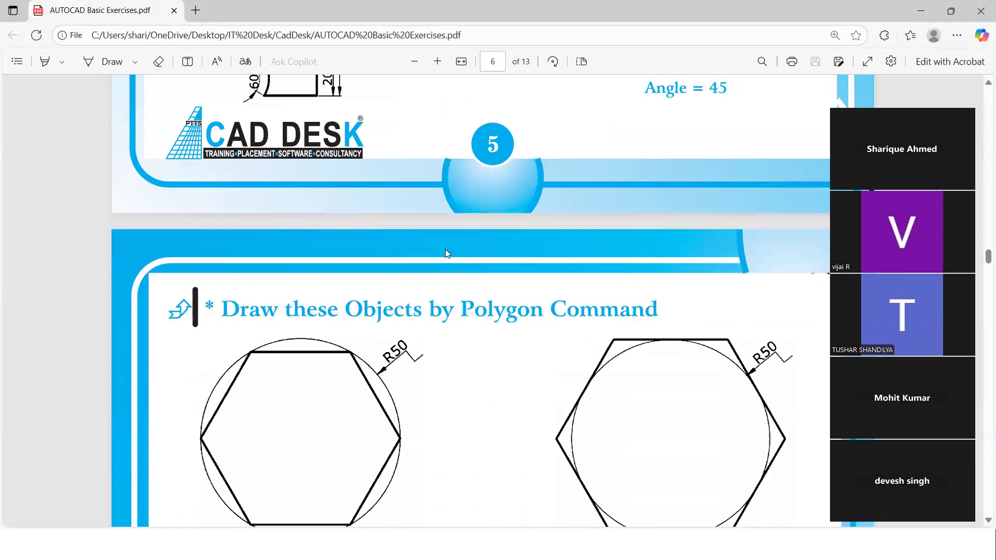
pyautogui.scroll(-5, 447, 252)
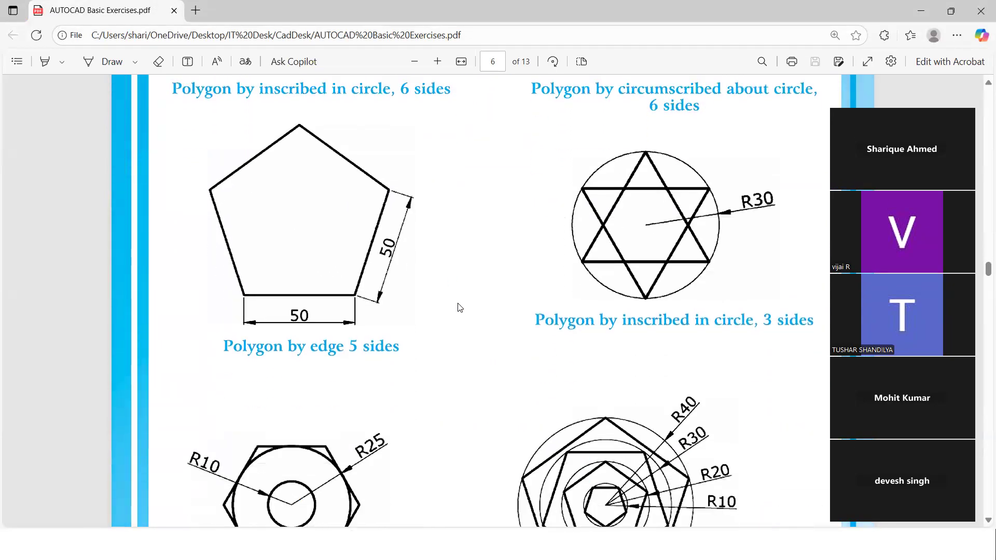
pyautogui.scroll(-6, 458, 308)
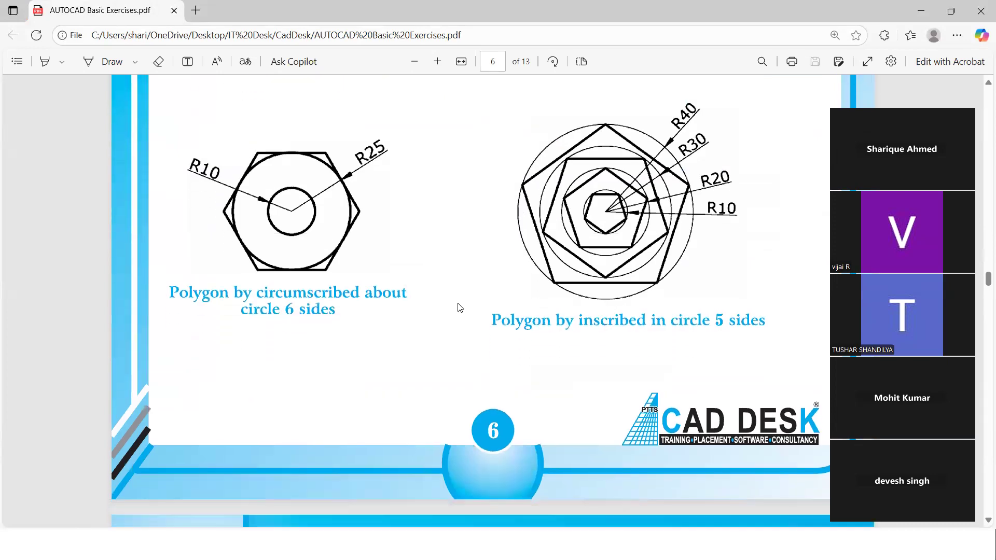
pyautogui.scroll(20, 459, 307)
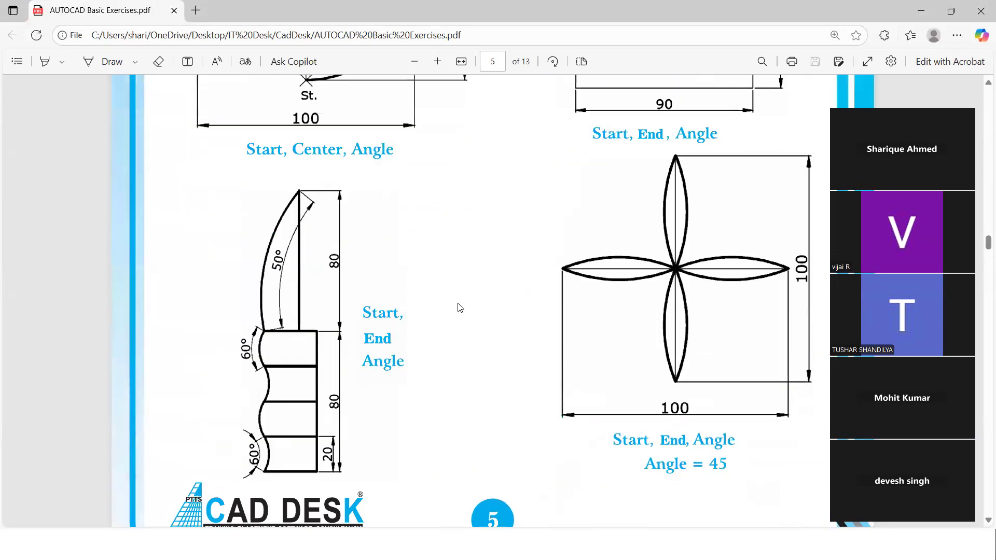
pyautogui.scroll(15, 458, 308)
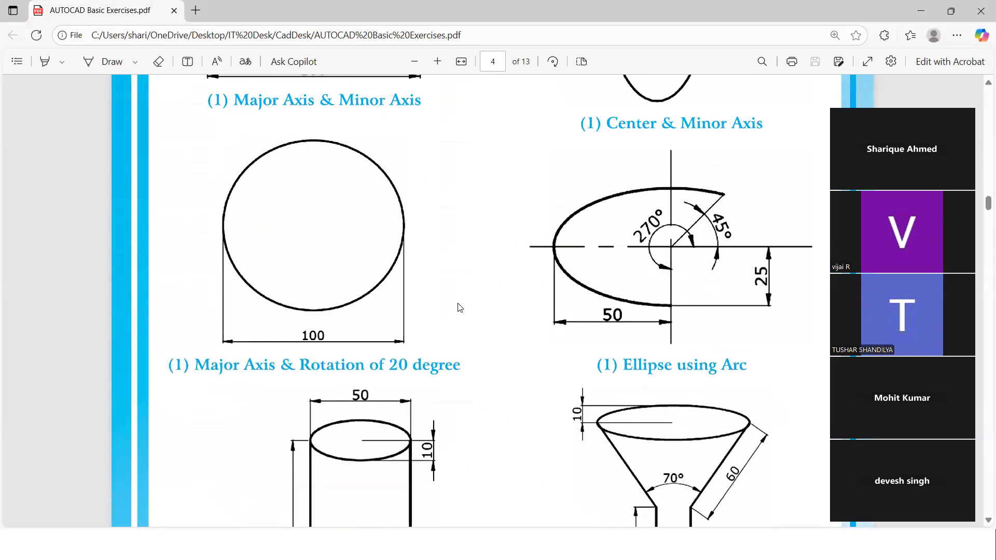
pyautogui.scroll(20, 459, 308)
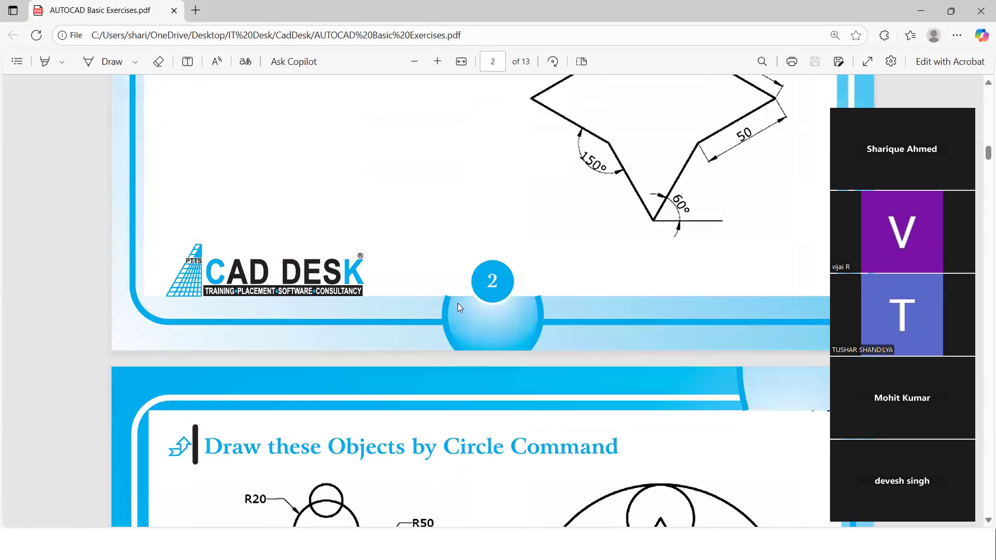
pyautogui.scroll(8, 459, 308)
pyautogui.scroll(-15, 460, 308)
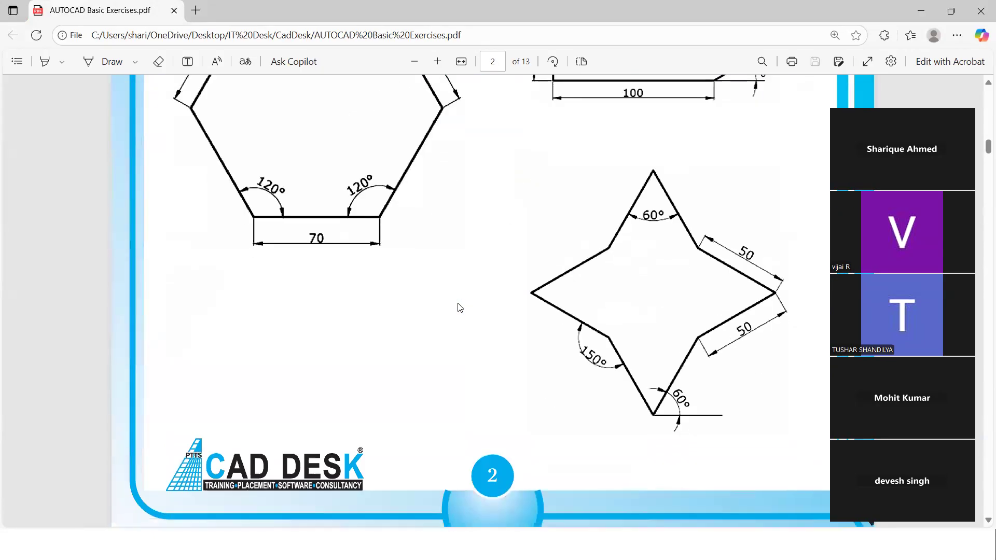
pyautogui.scroll(-18, 459, 308)
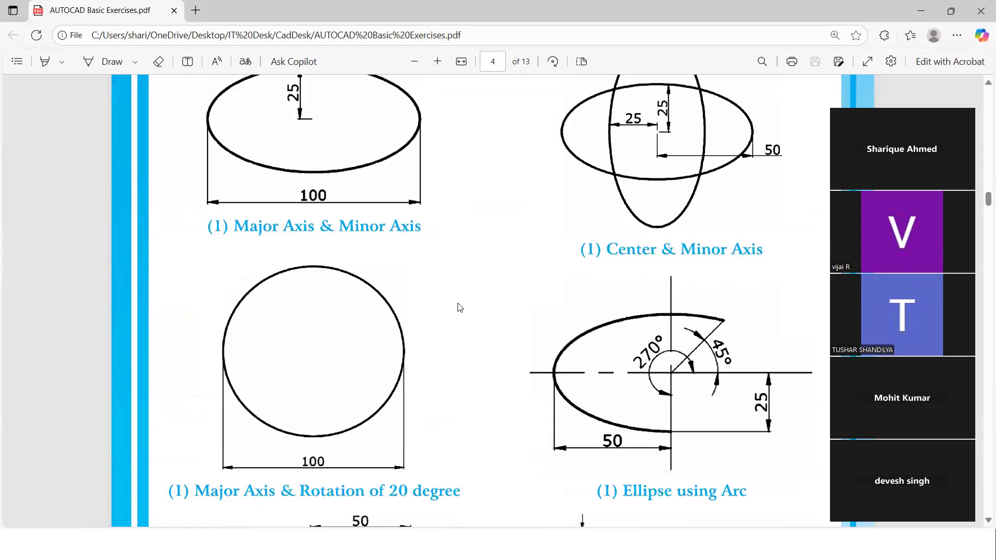
pyautogui.scroll(-20, 459, 307)
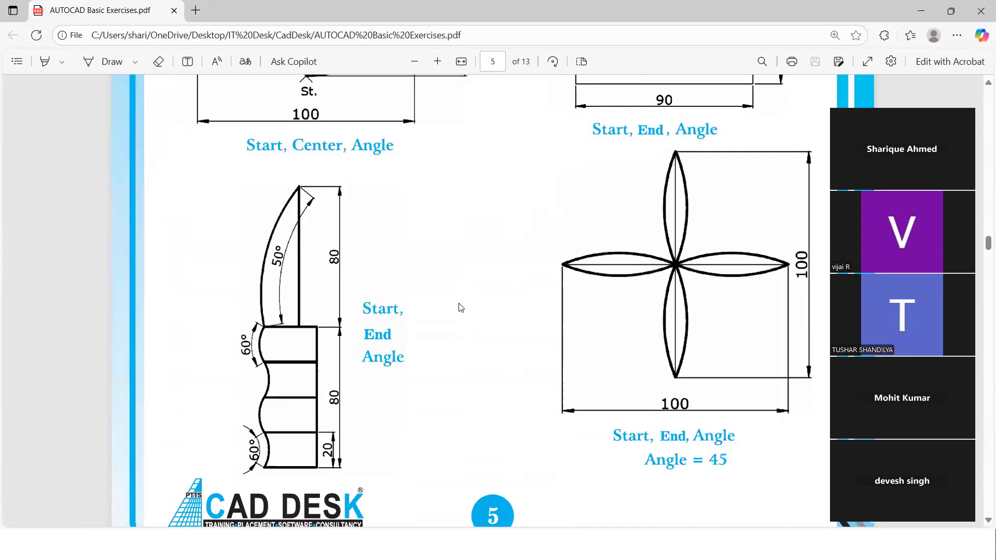
pyautogui.scroll(-3, 458, 307)
pyautogui.scroll(-9, 459, 307)
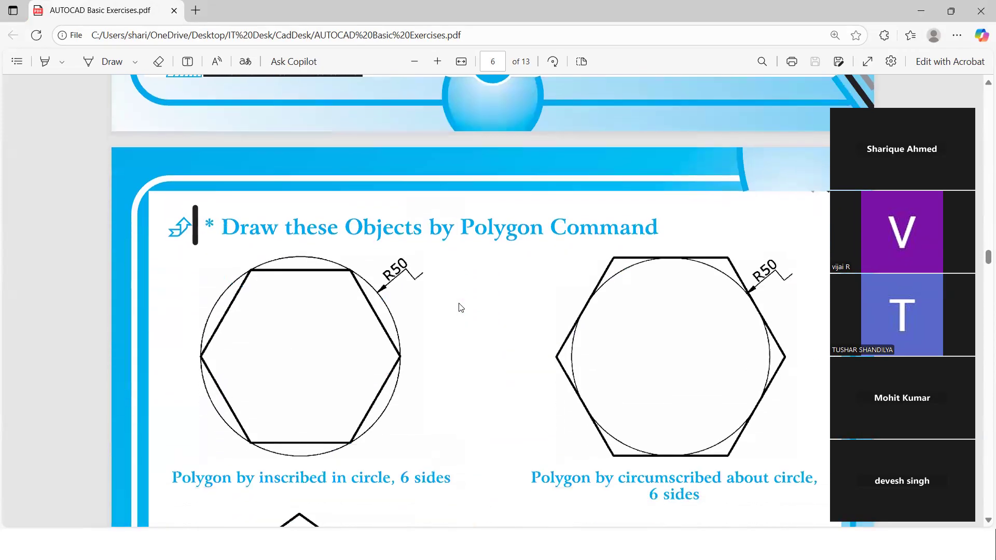
pyautogui.scroll(-5, 506, 301)
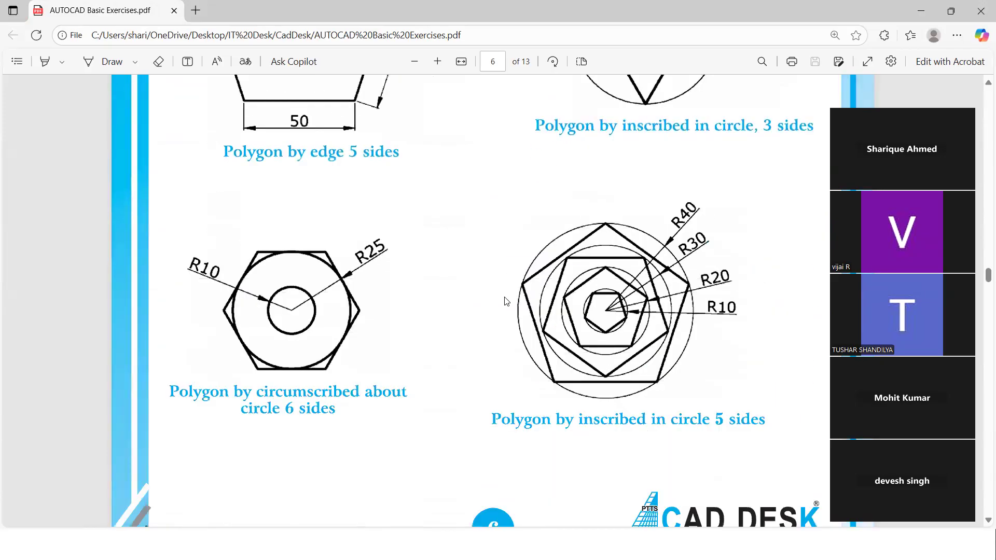
pyautogui.scroll(-7, 607, 357)
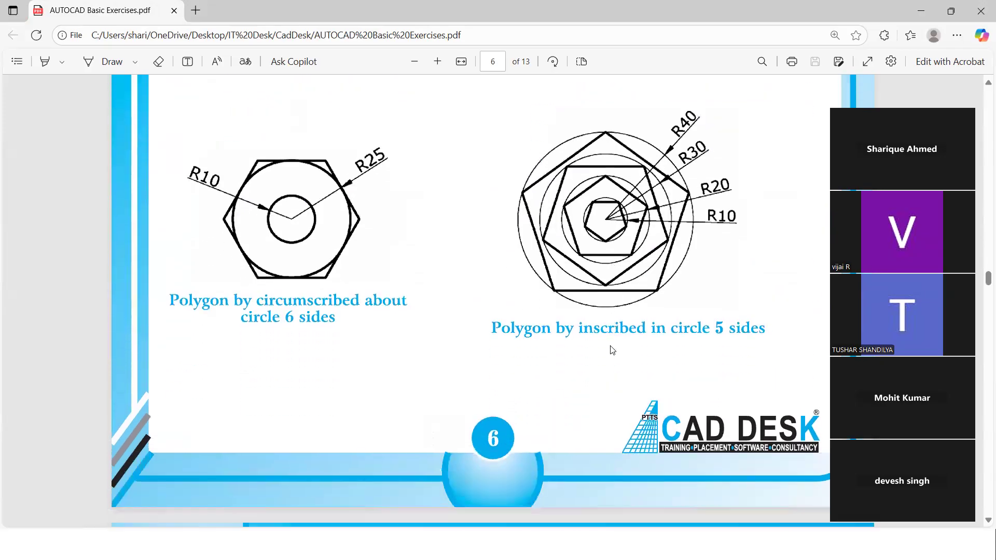
pyautogui.scroll(-14, 507, 335)
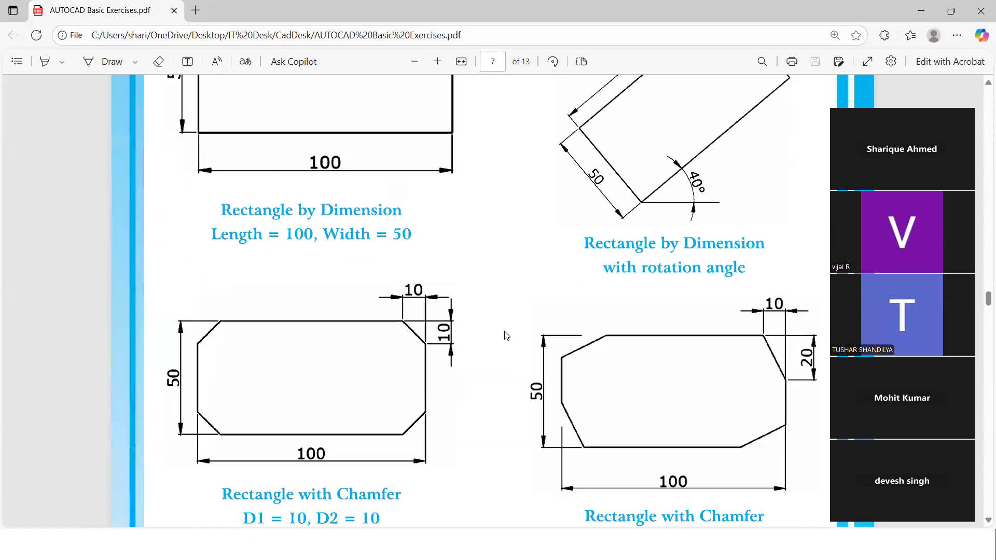
pyautogui.scroll(-17, 504, 332)
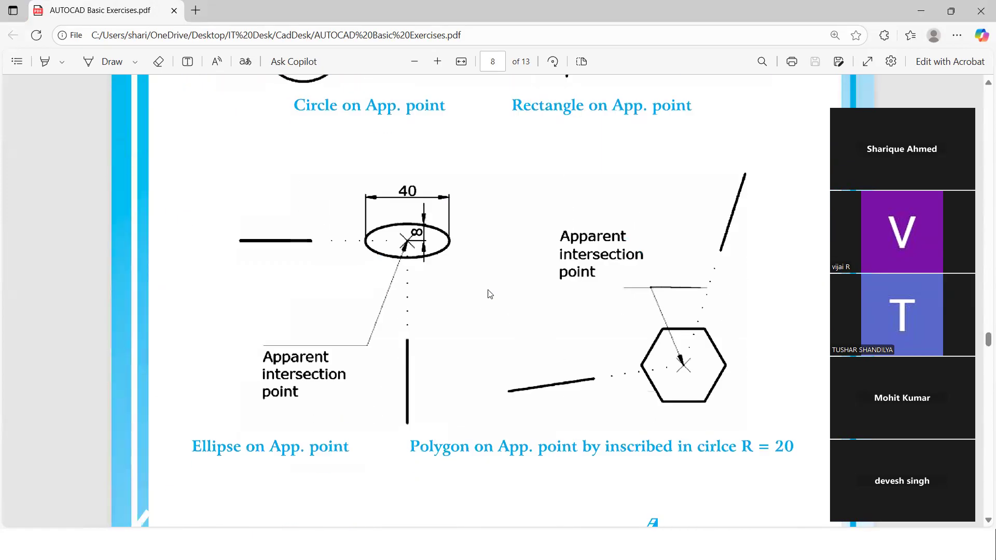